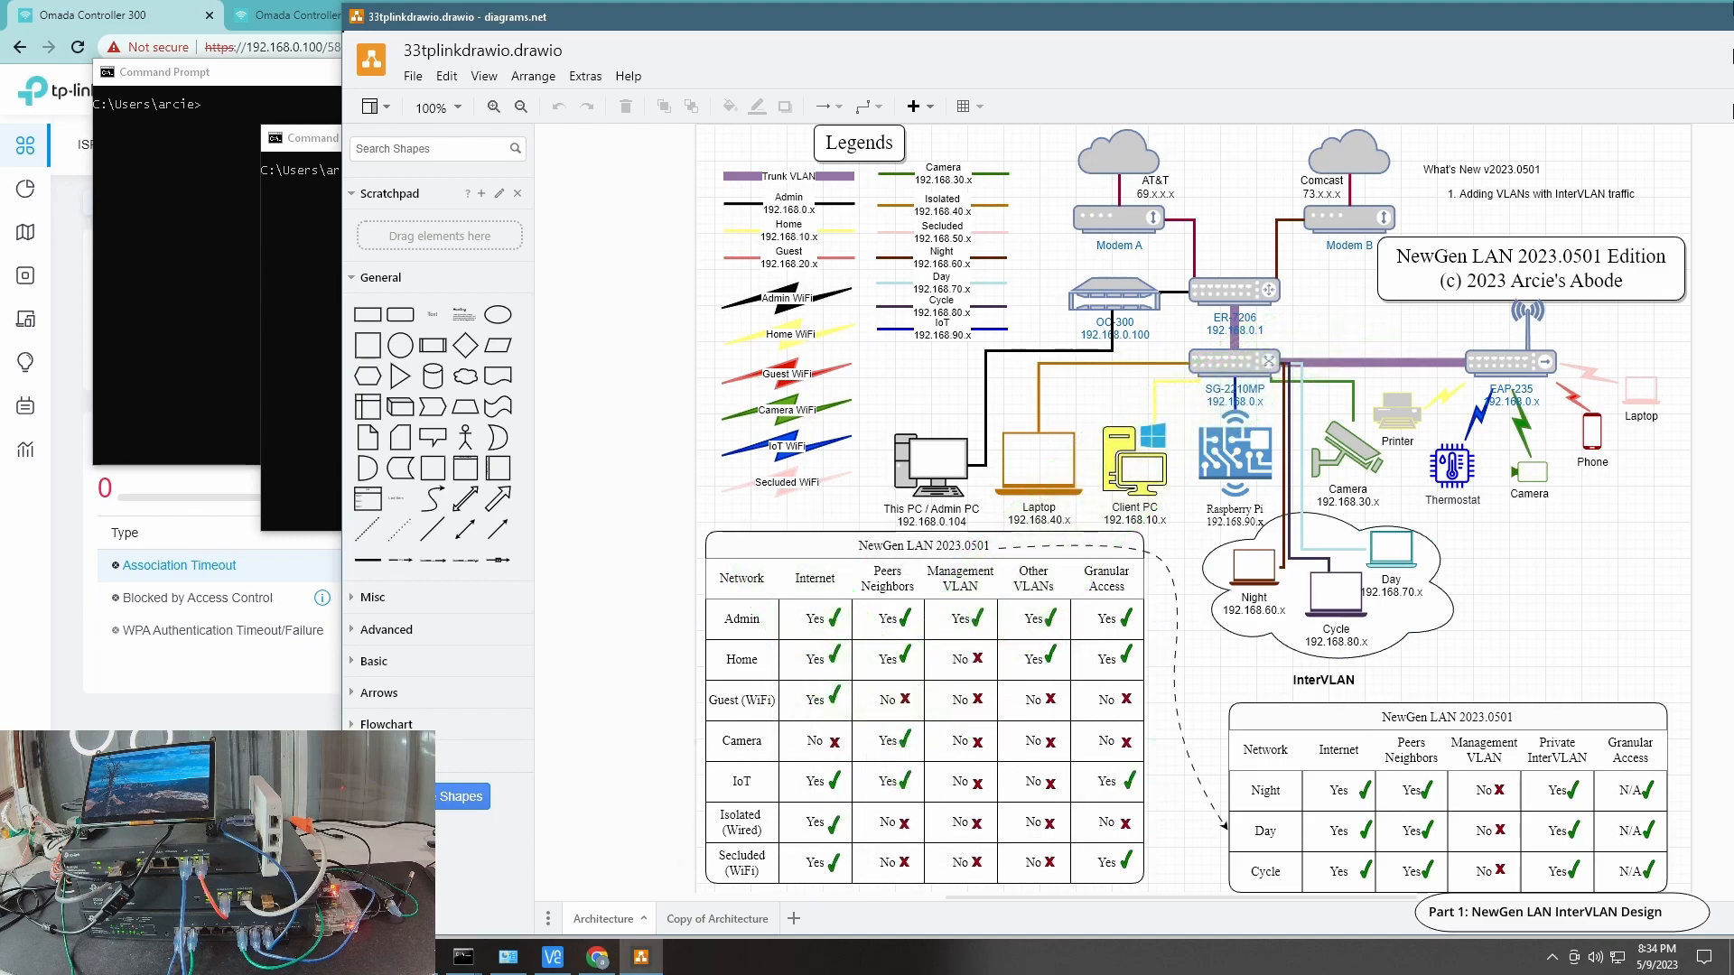
- Switch to the Omada Controller in Chrome and view the site's wired LAN networks list
double_click(1587, 25)
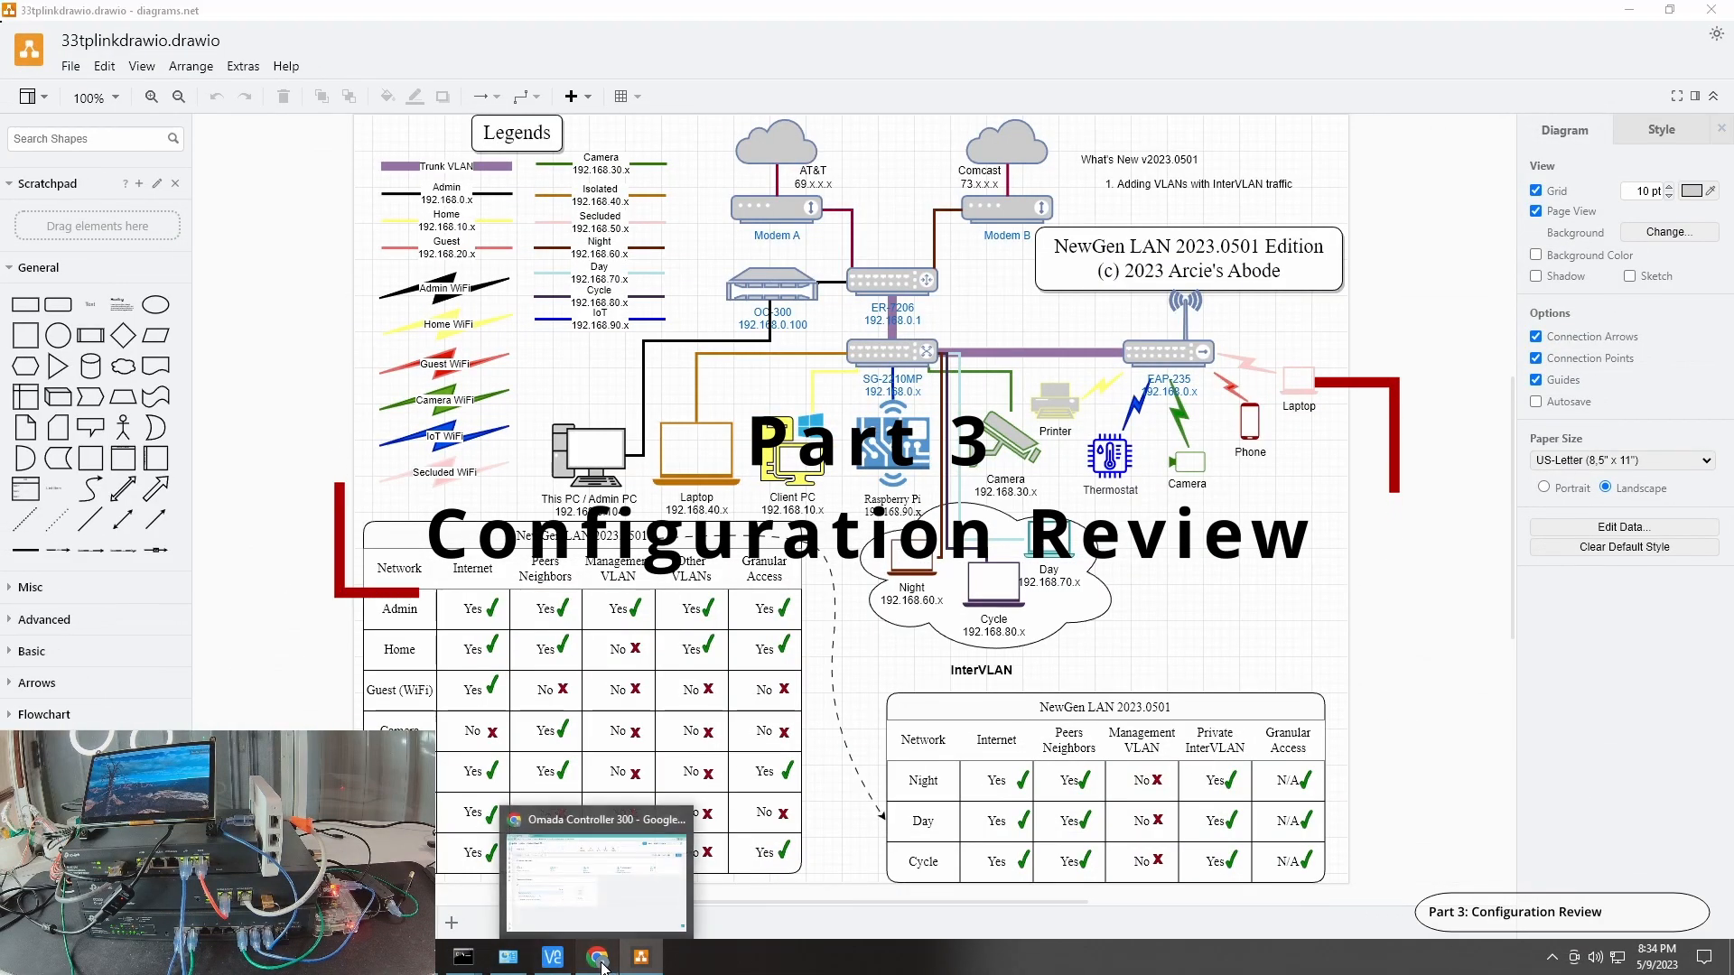
left_click(601, 963)
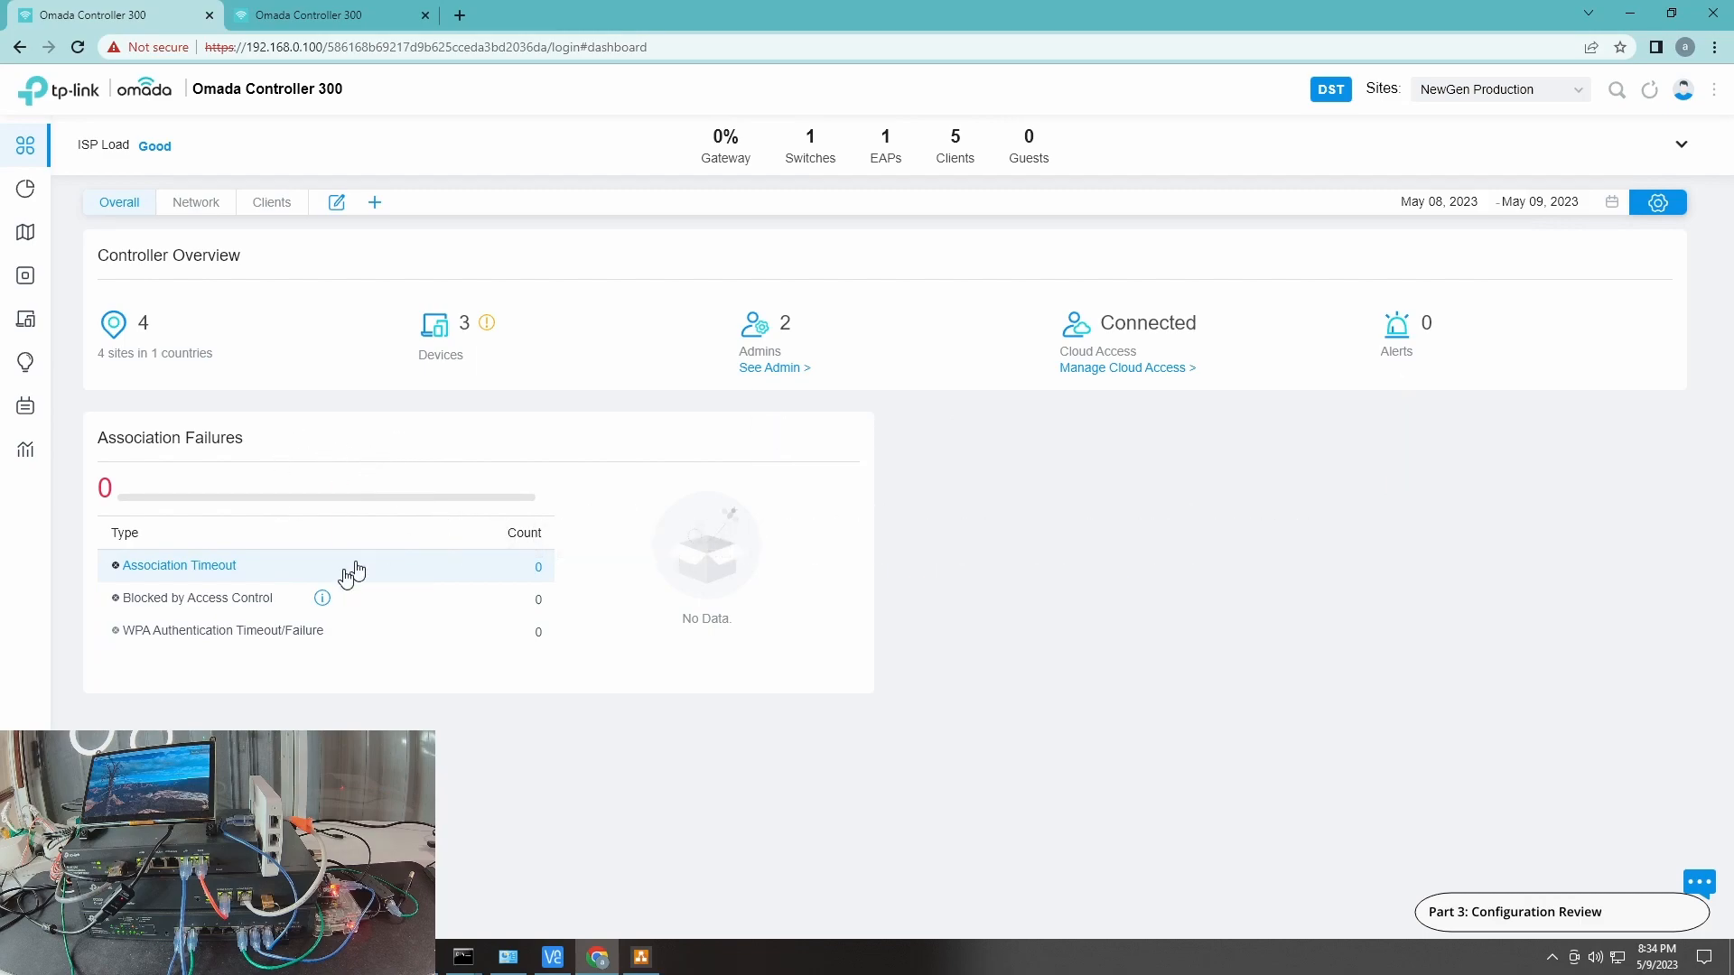
left_click(36, 916)
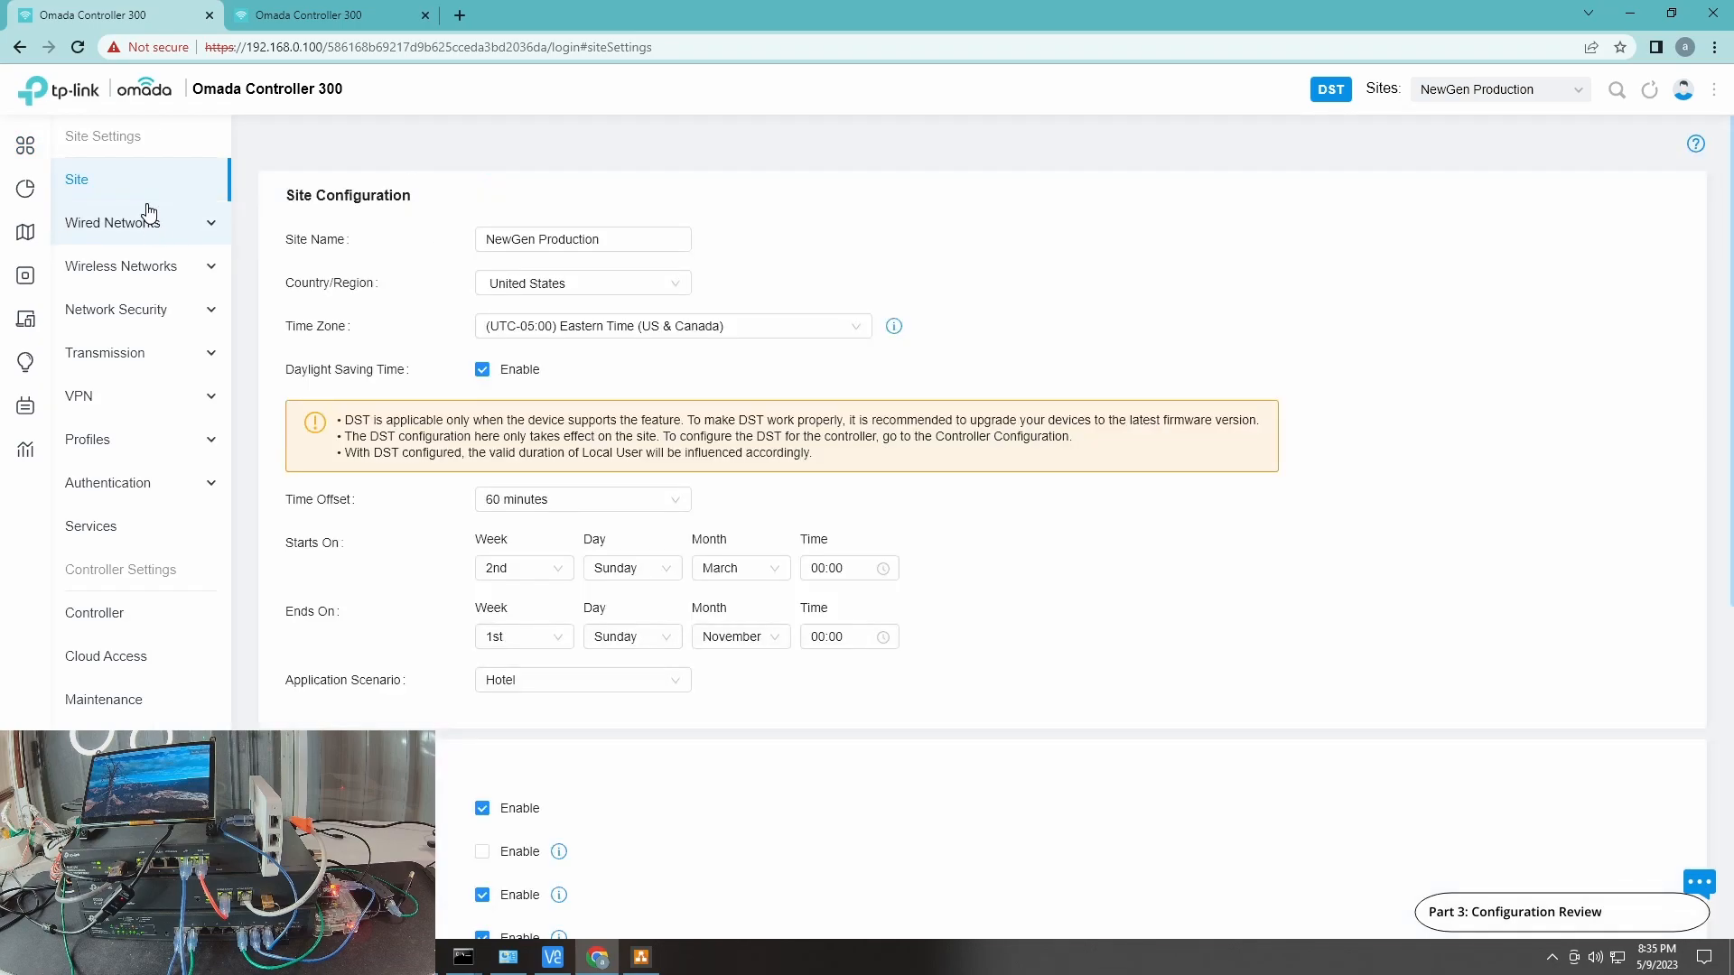
left_click(150, 229)
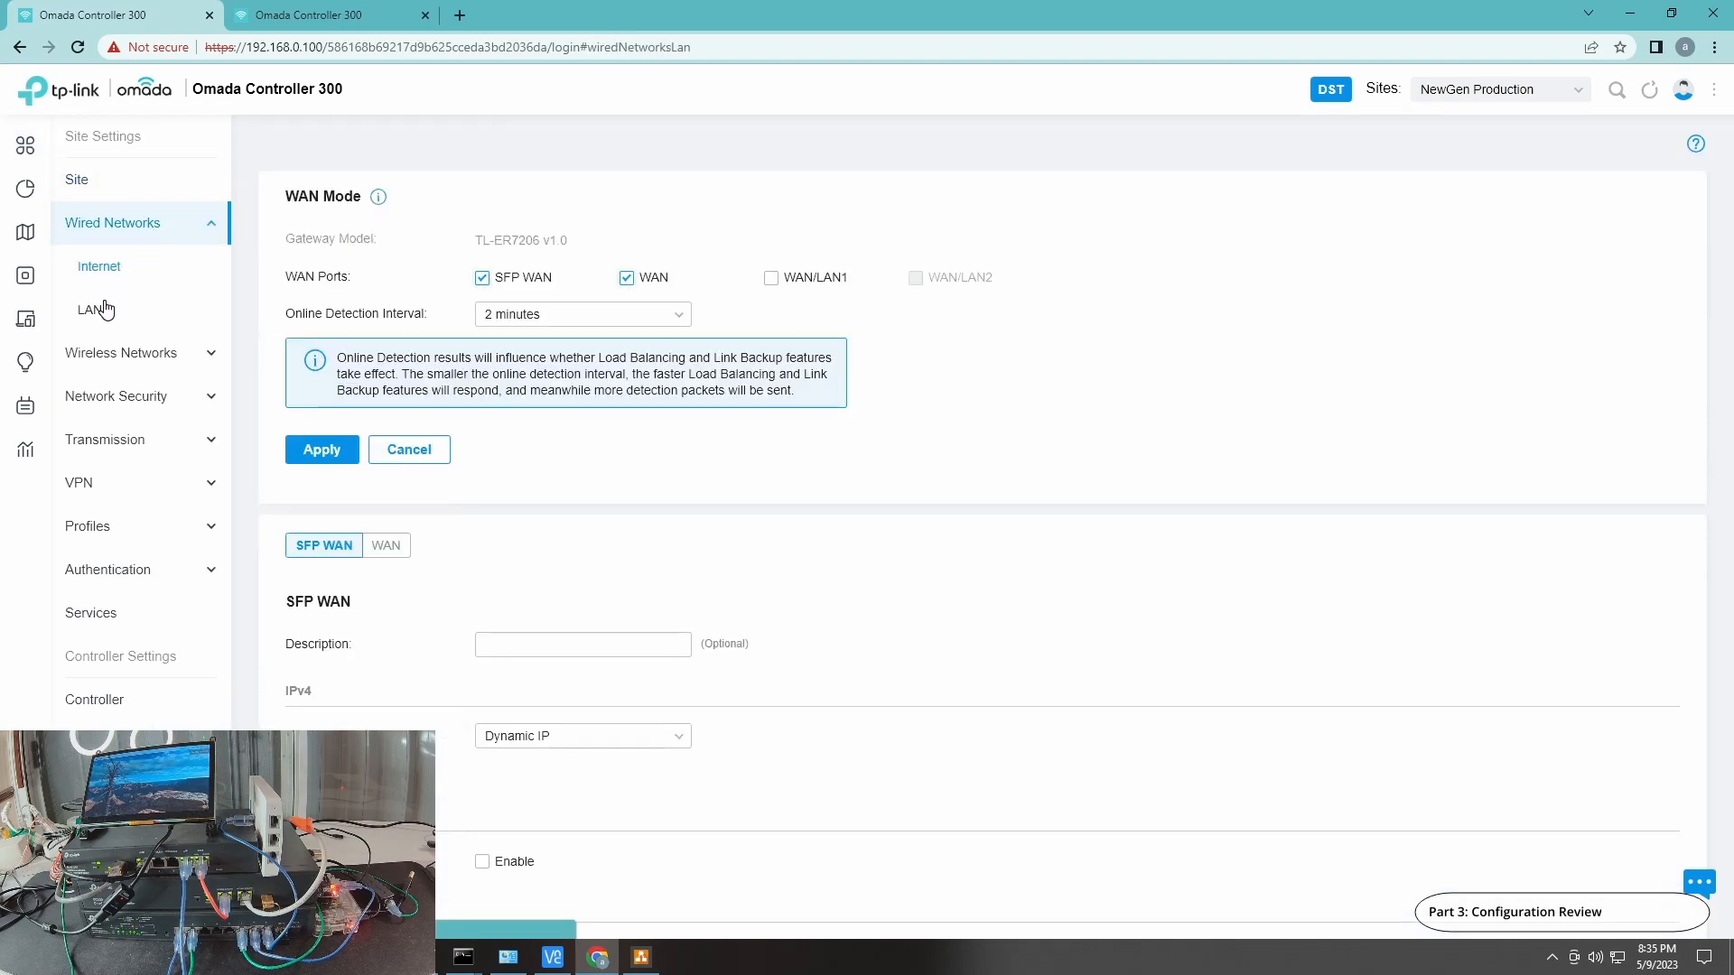
left_click(105, 308)
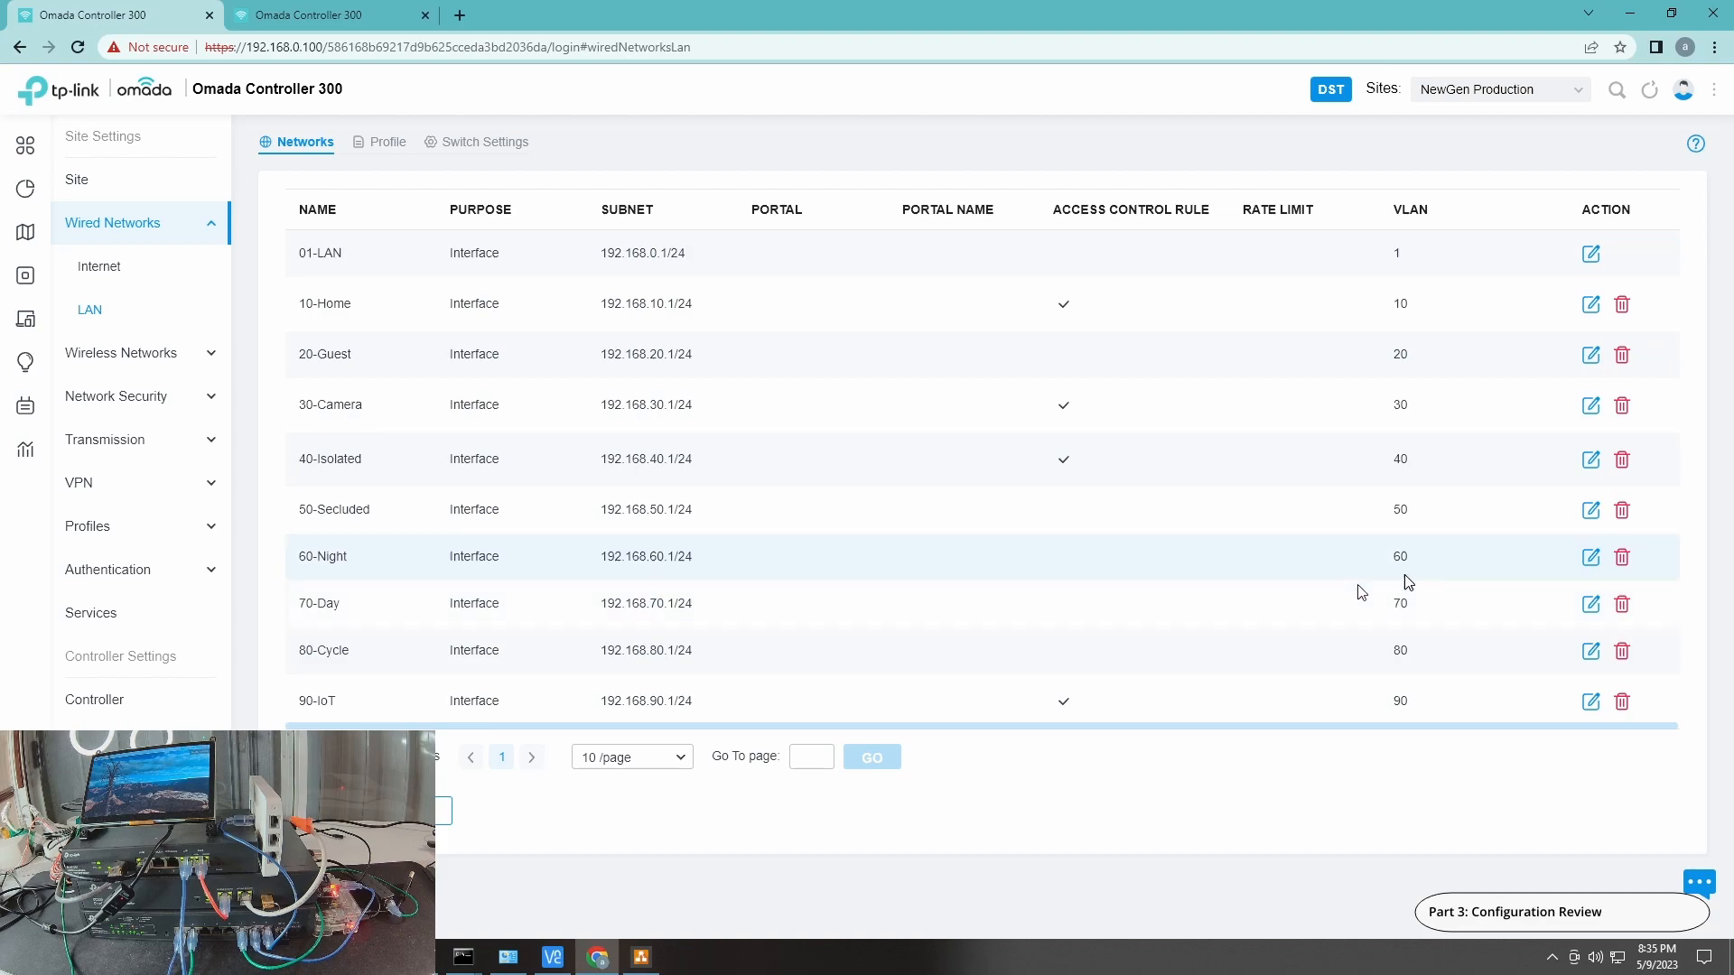
- Review the 60-Night network's VLAN, gateway subnet and DHCP range settings, leaving its editor without changes
left_click(1588, 557)
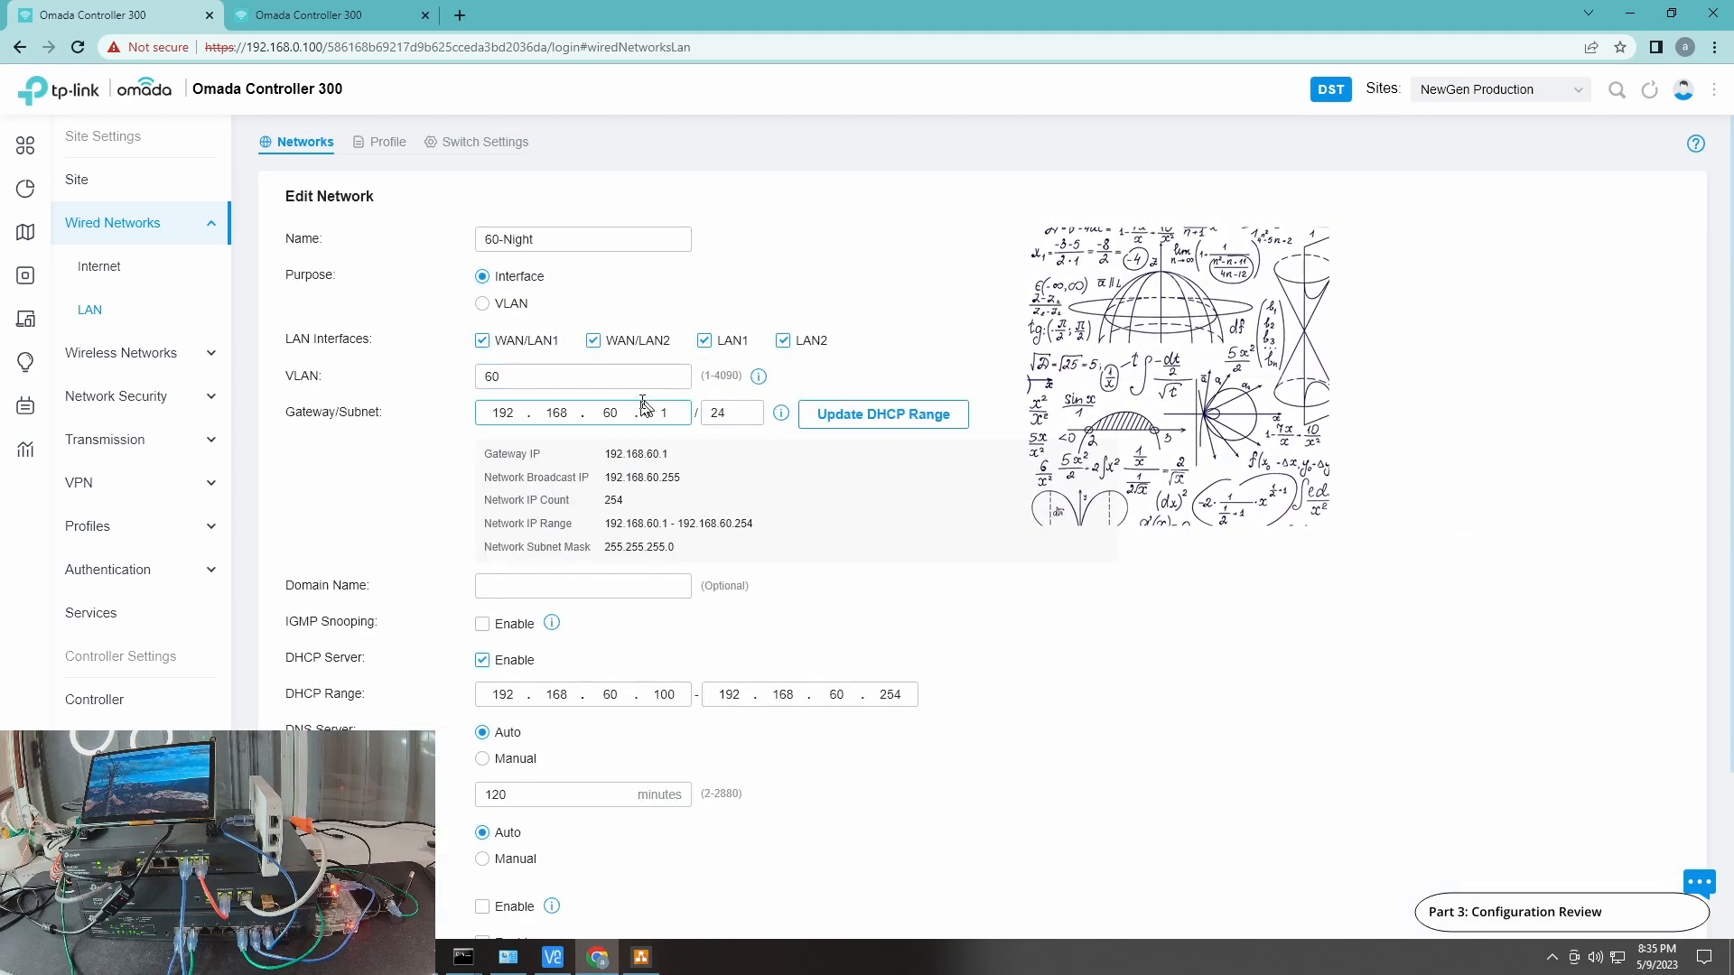
left_click(722, 414)
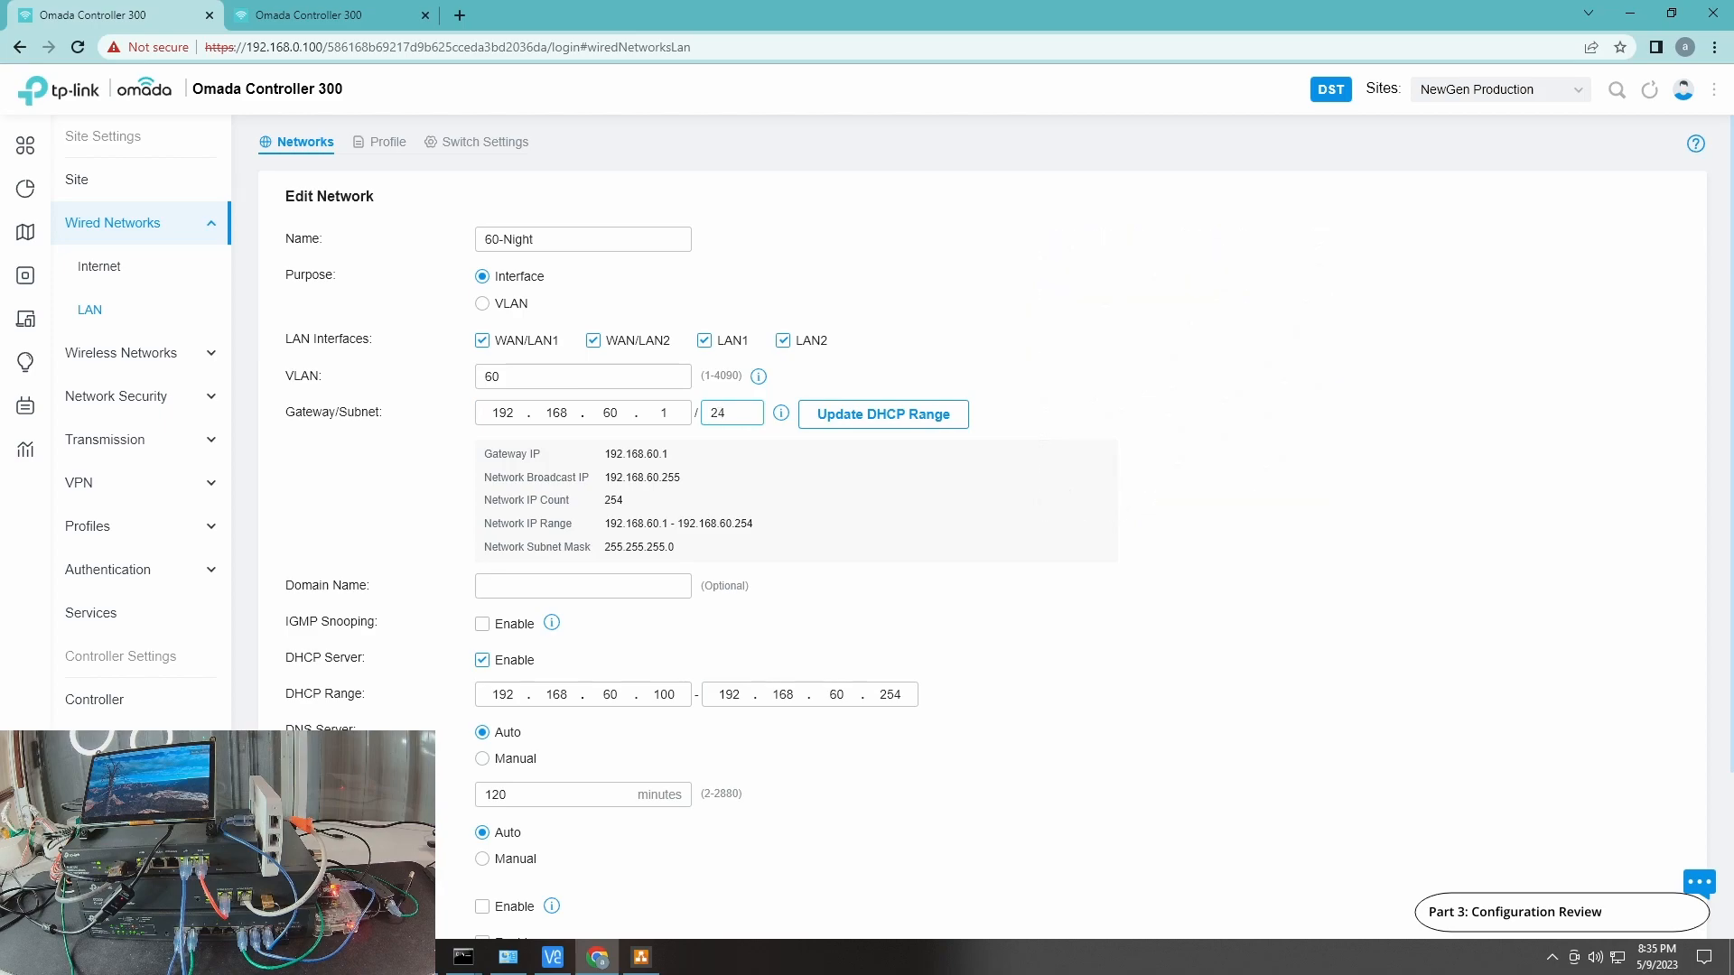
left_click(659, 697)
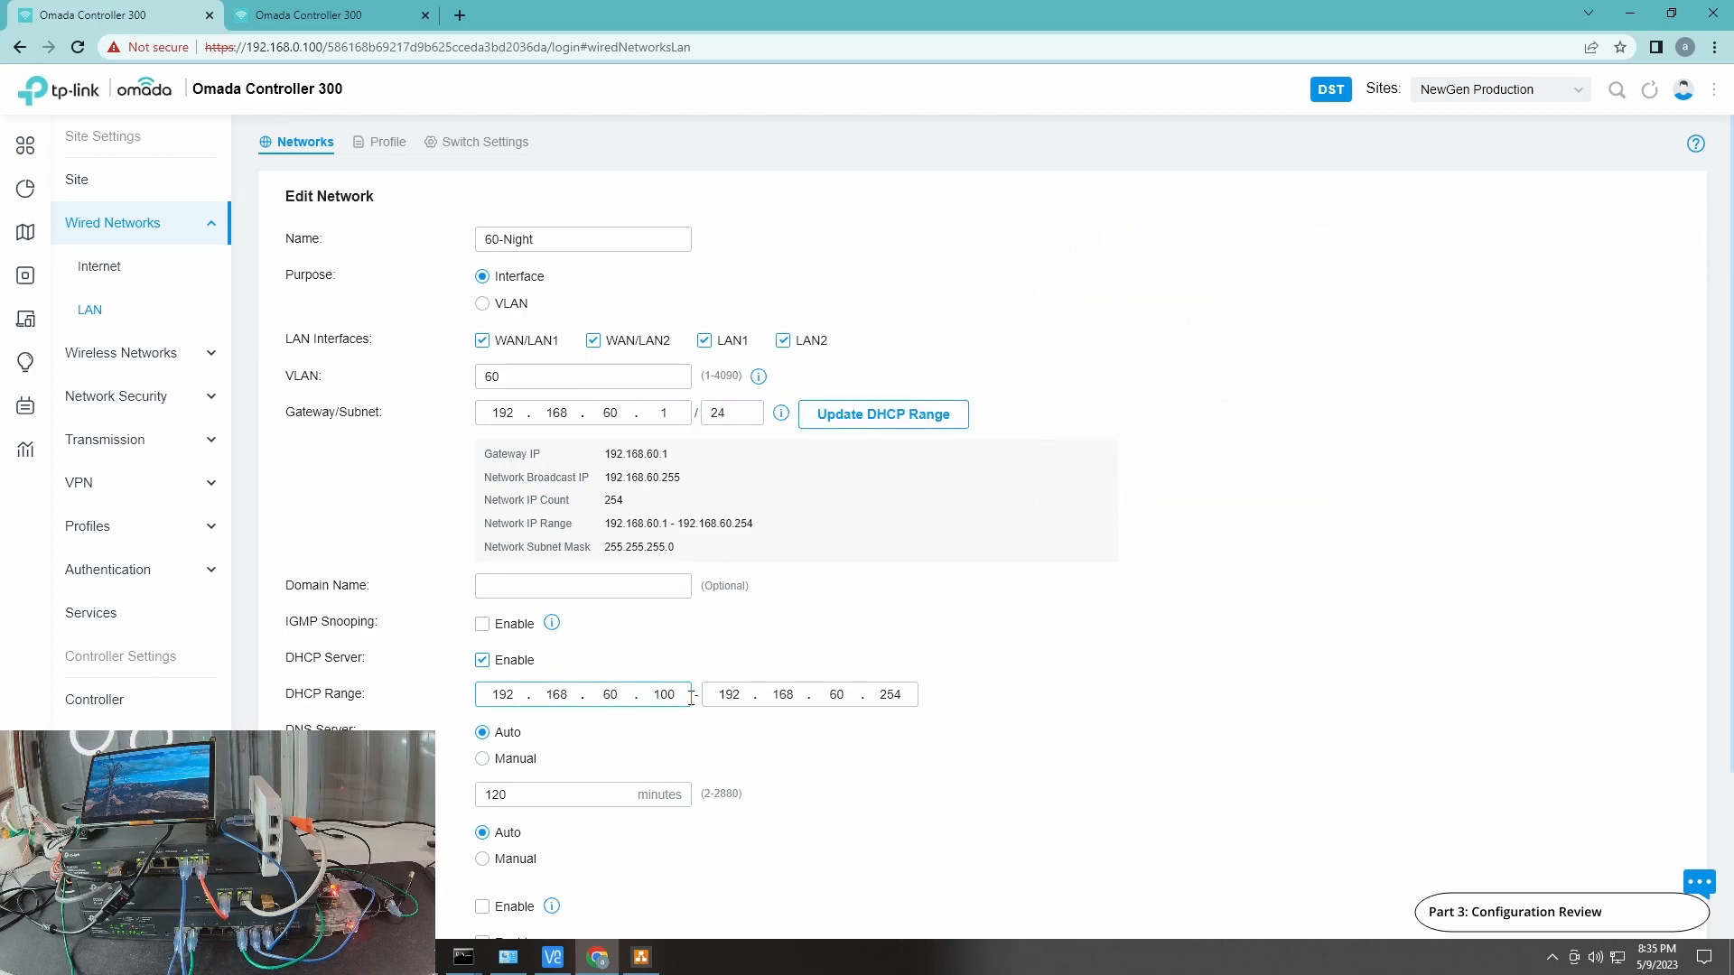
scroll(886, 759, "down", 1)
scroll(879, 752, "down", 2)
left_click(405, 865)
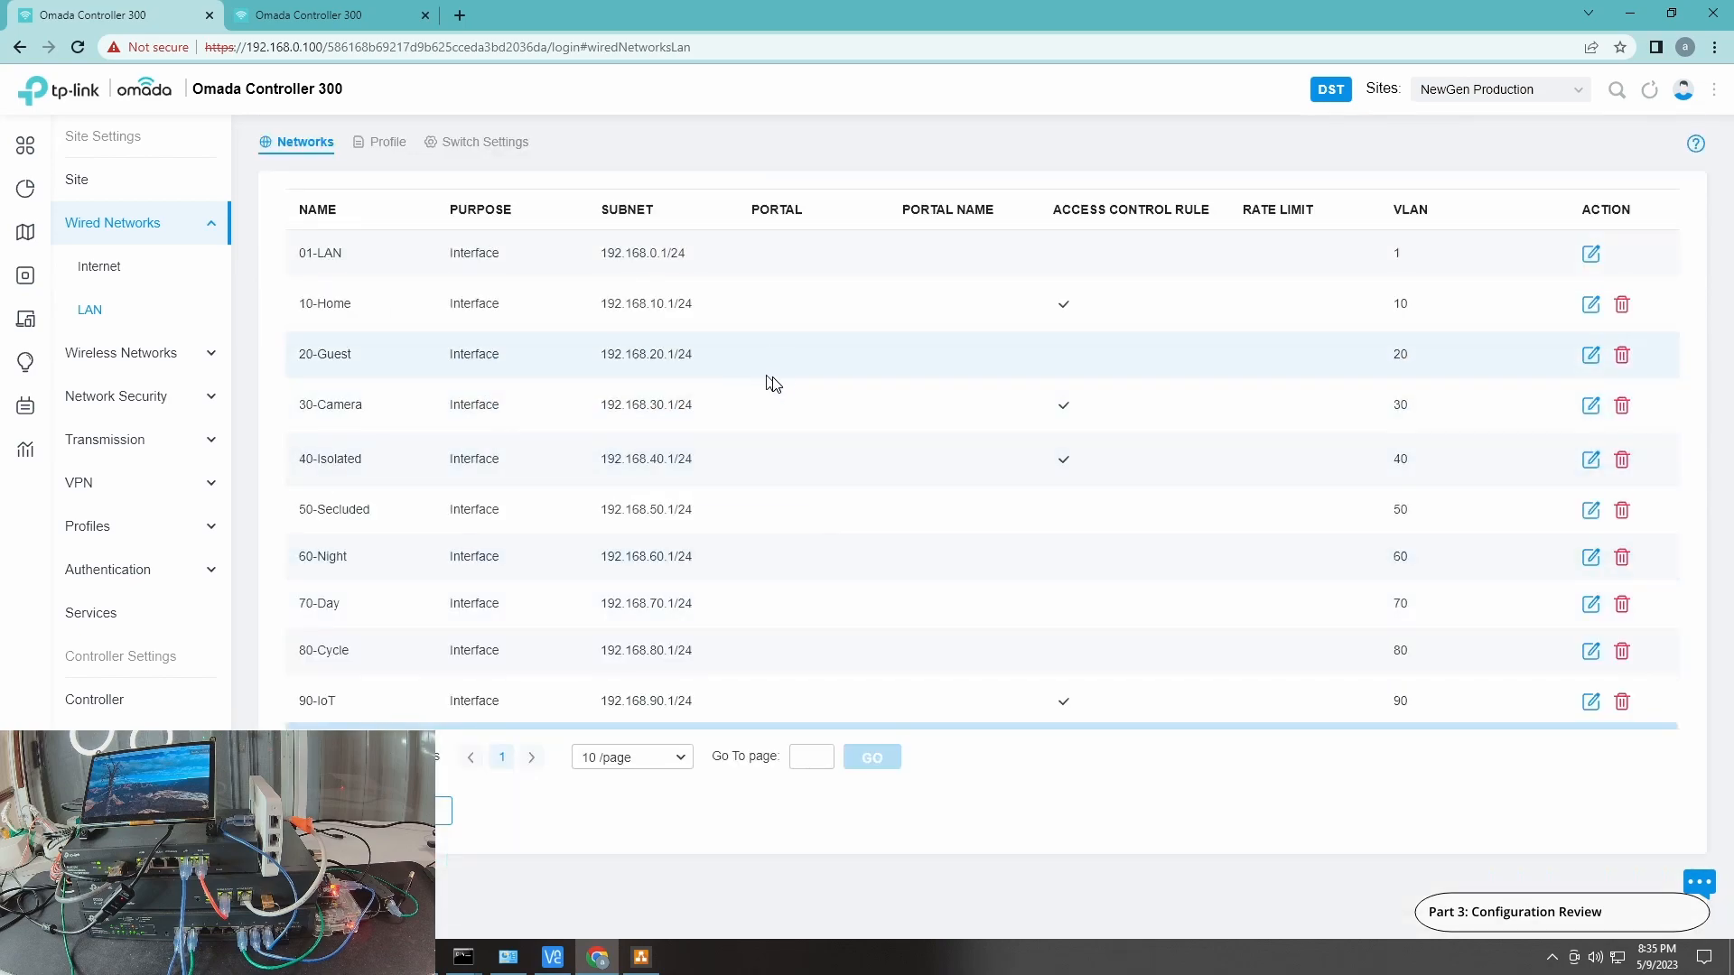
- Review the site's wireless networks and its gateway, switch and EAP access control rules
left_click(139, 359)
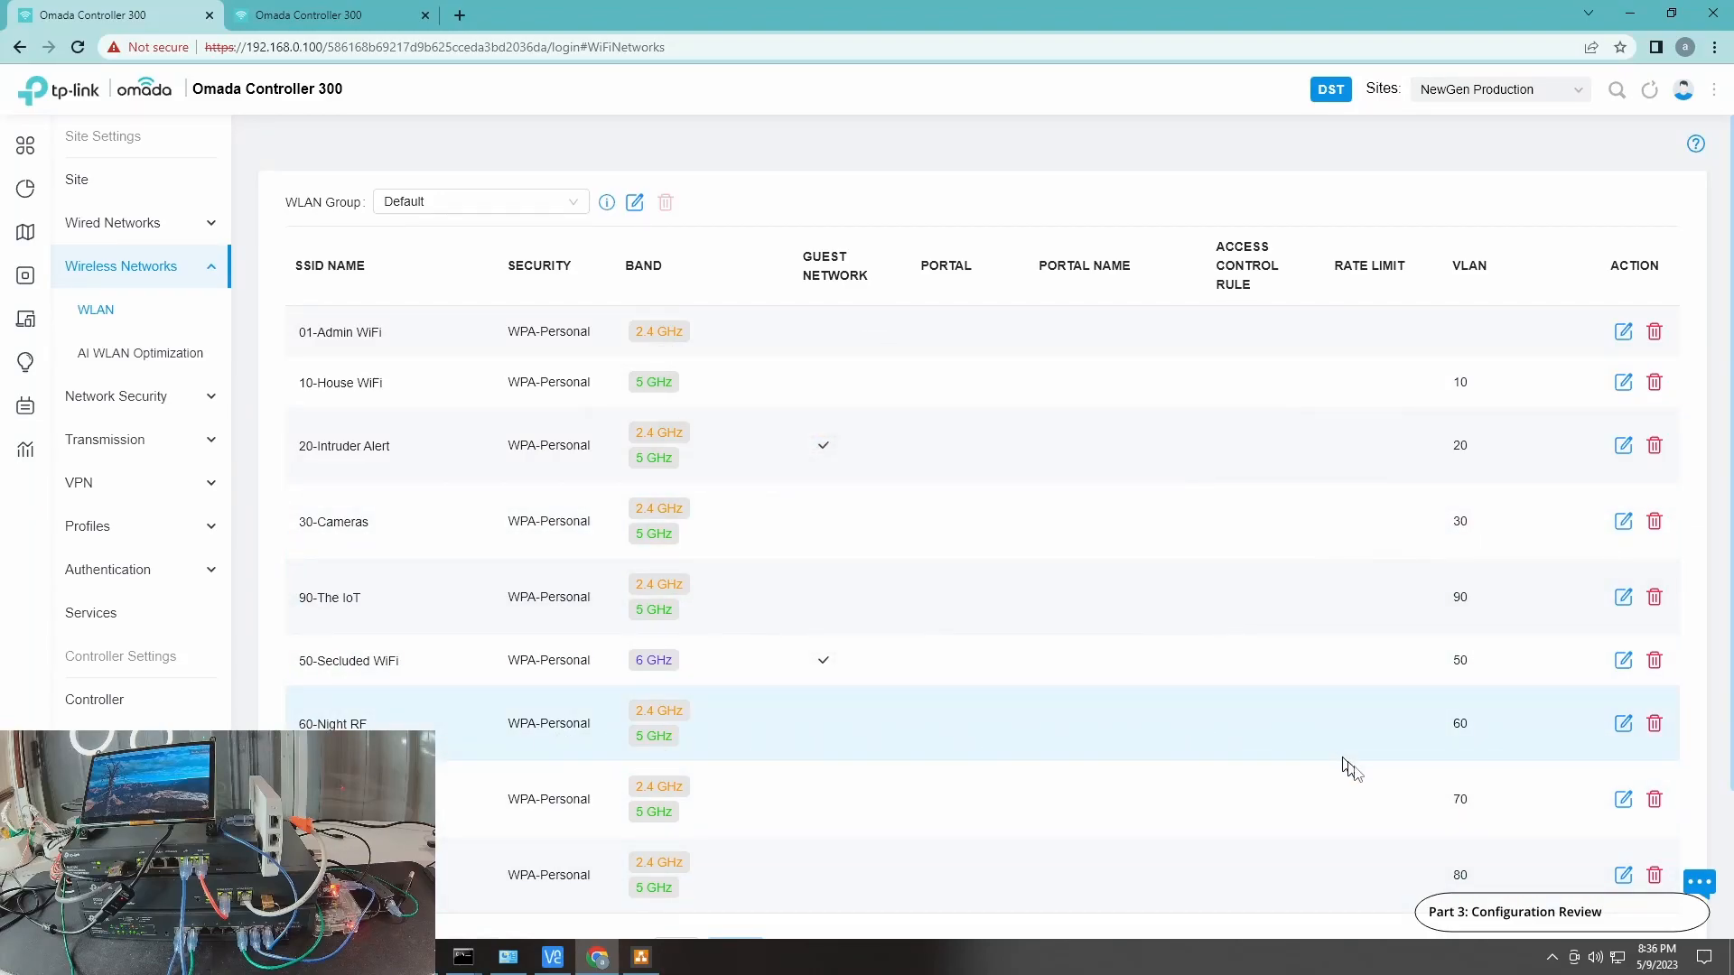
left_click(167, 398)
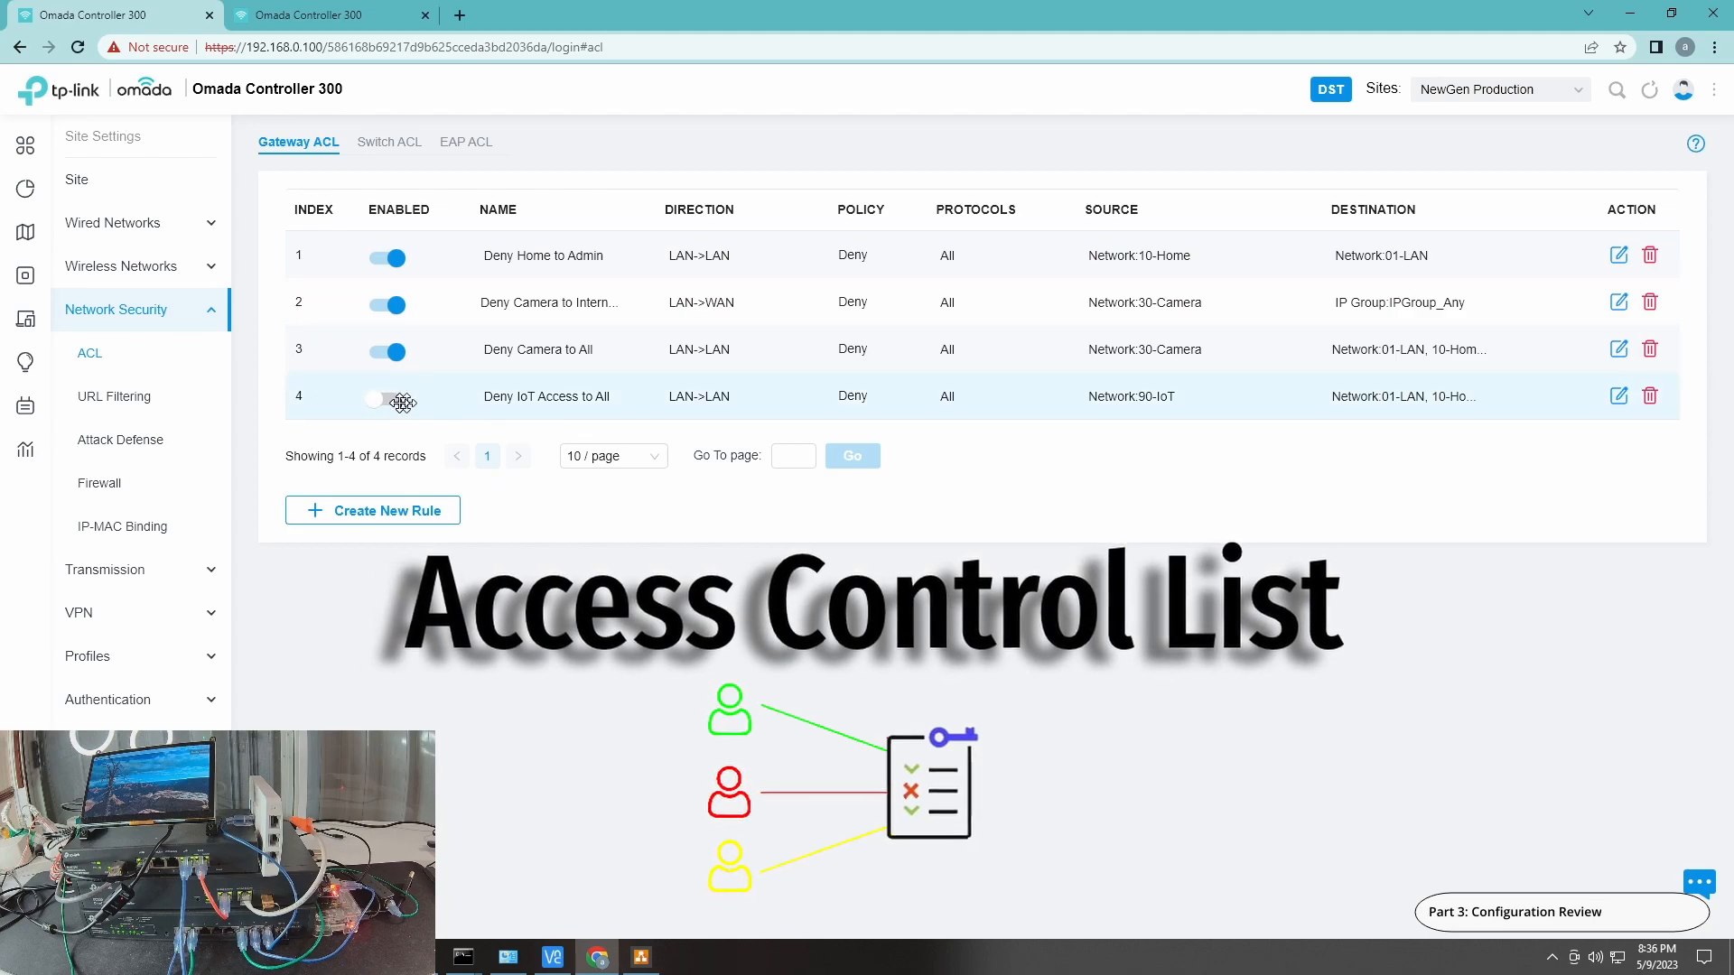
left_click(379, 144)
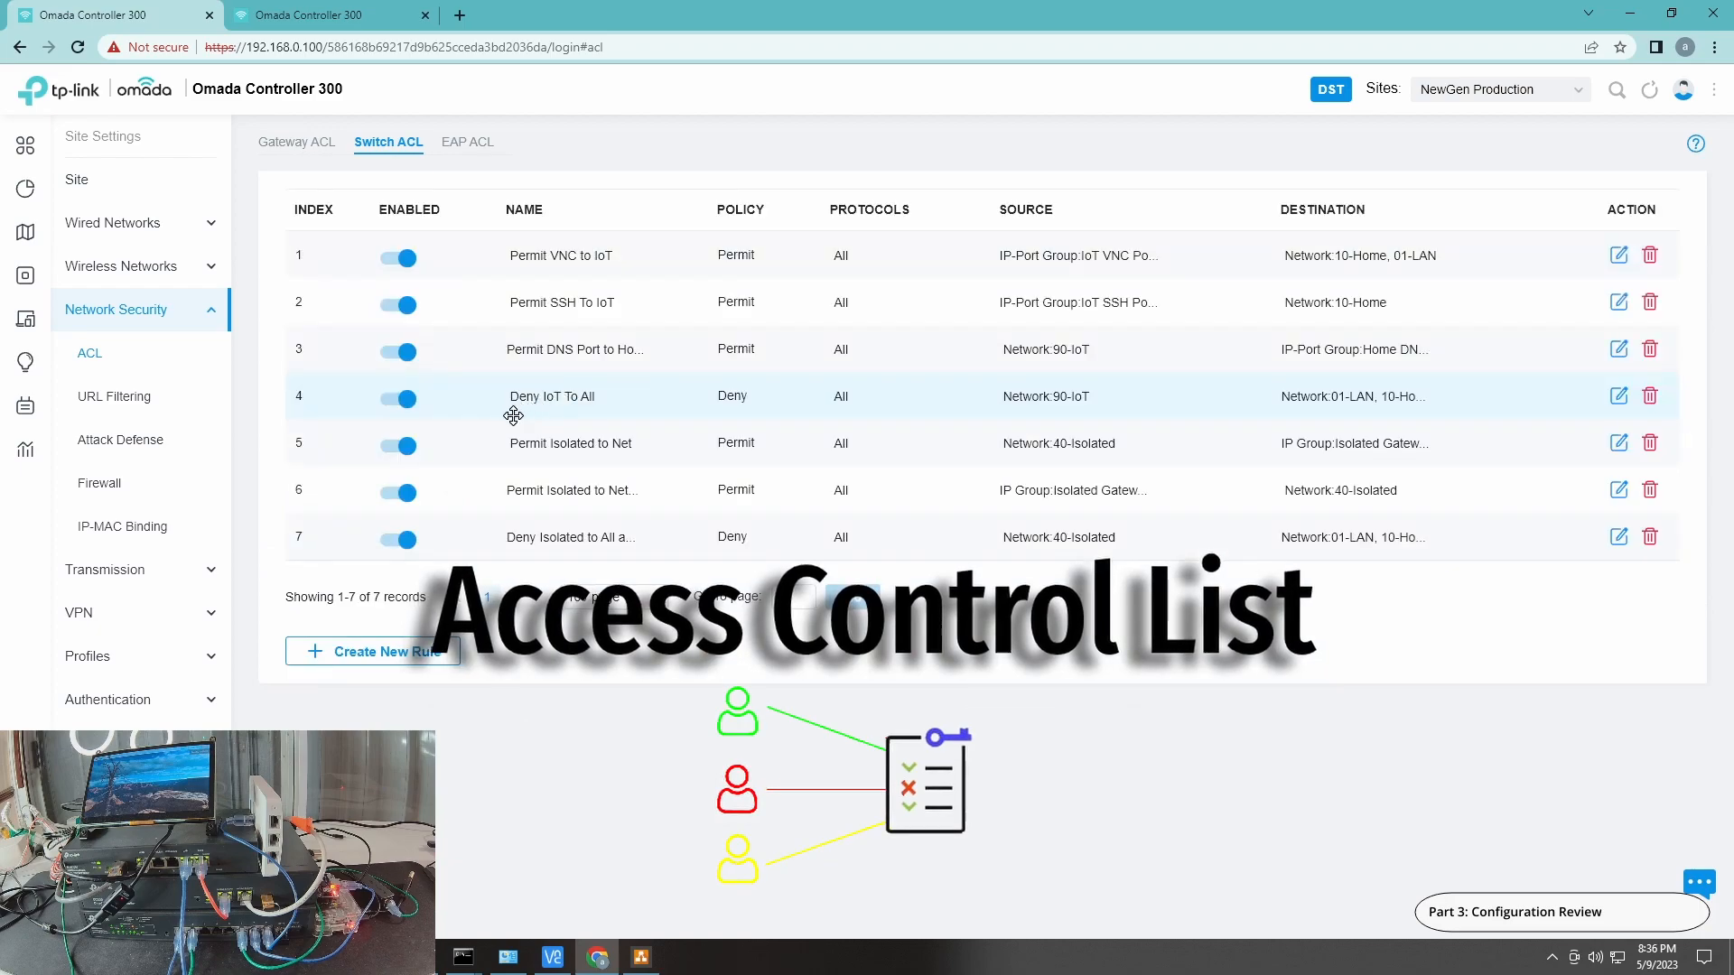
left_click(470, 142)
left_click(302, 148)
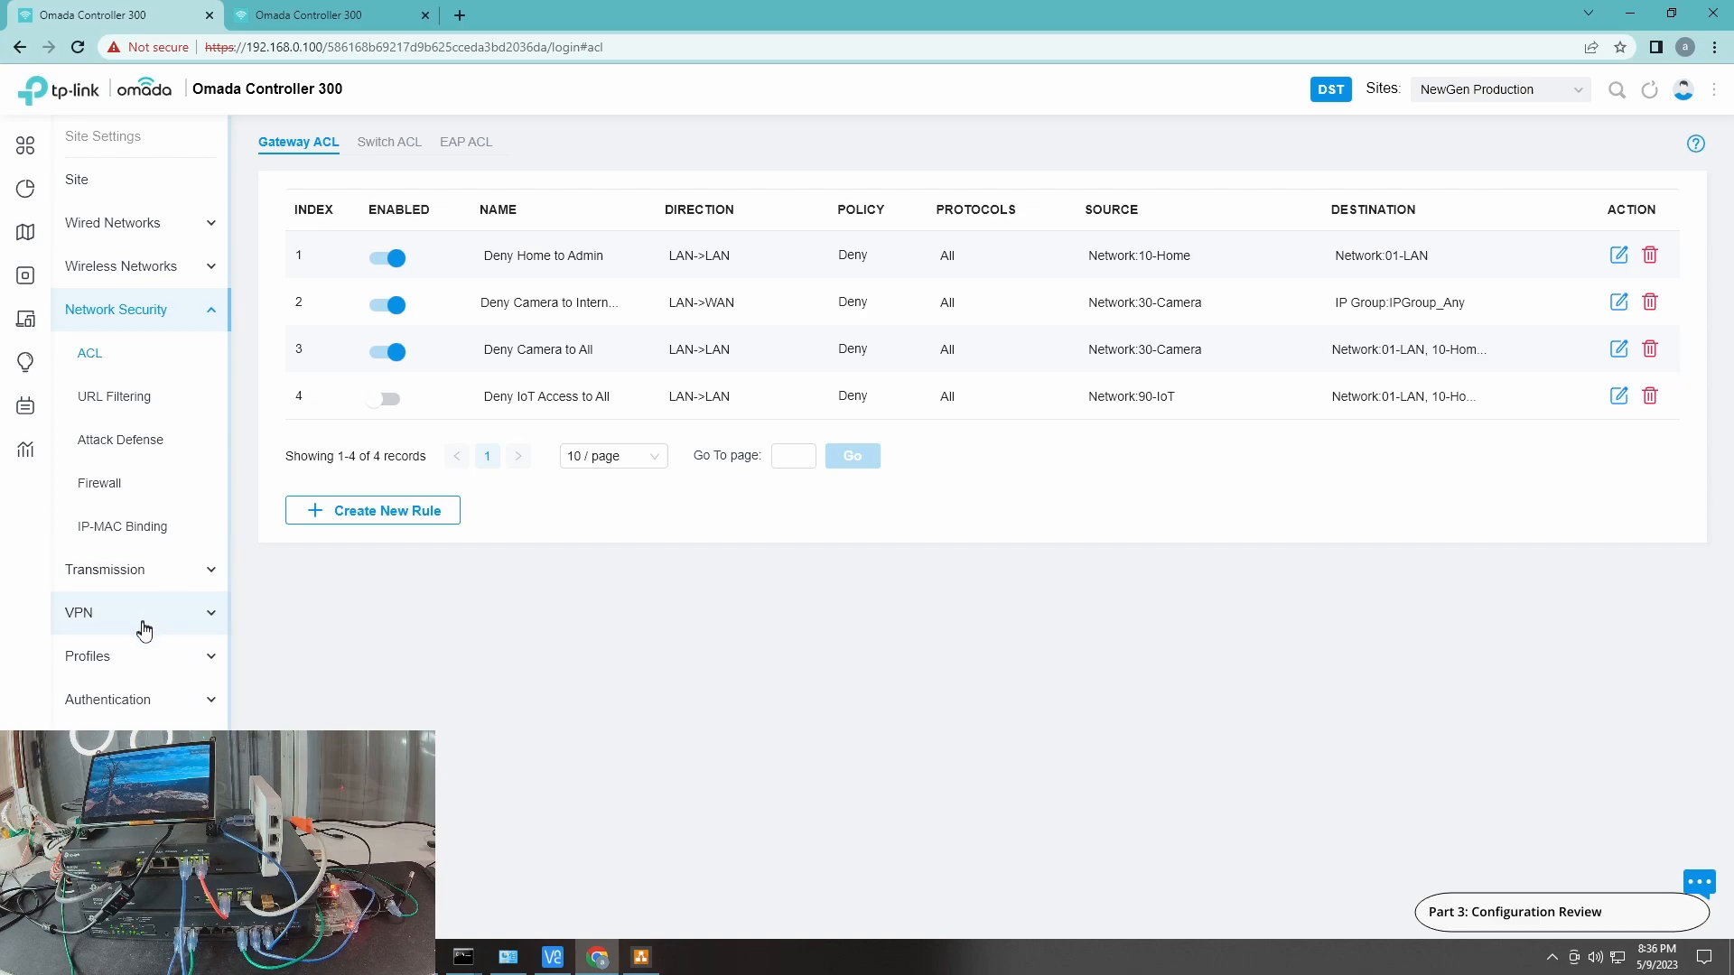
- Review the IP and port group profiles and the DHCP reservation entries of the site
scroll(140, 664, "down", 1)
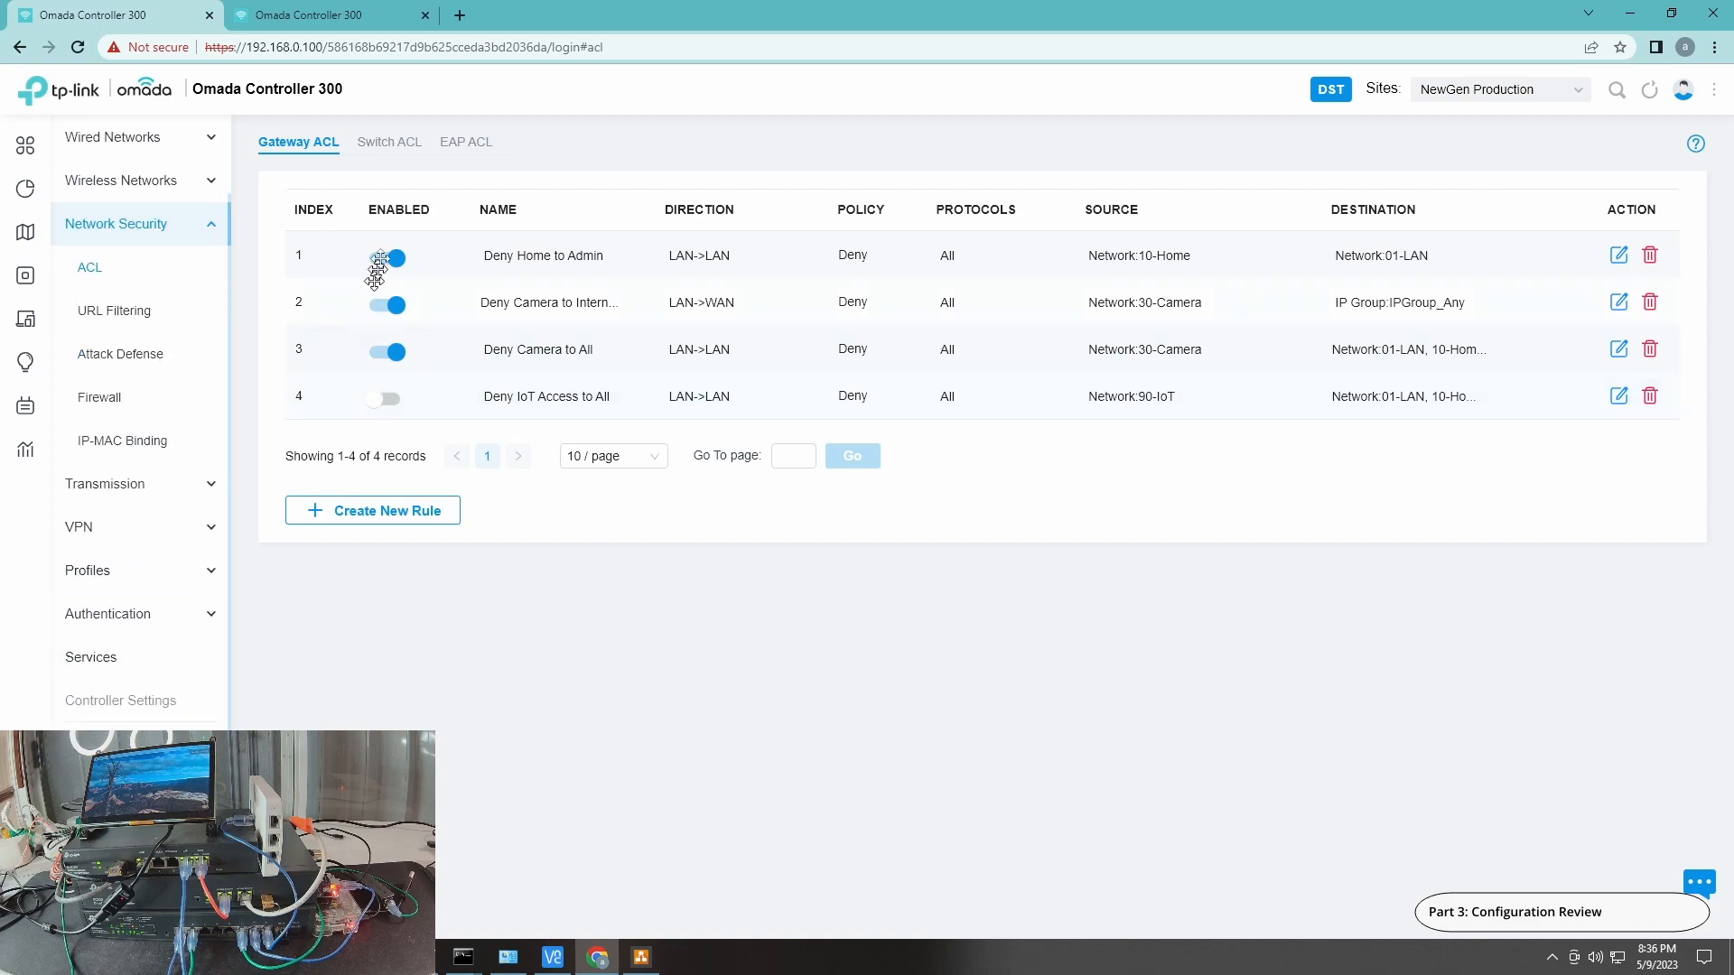
left_click(105, 574)
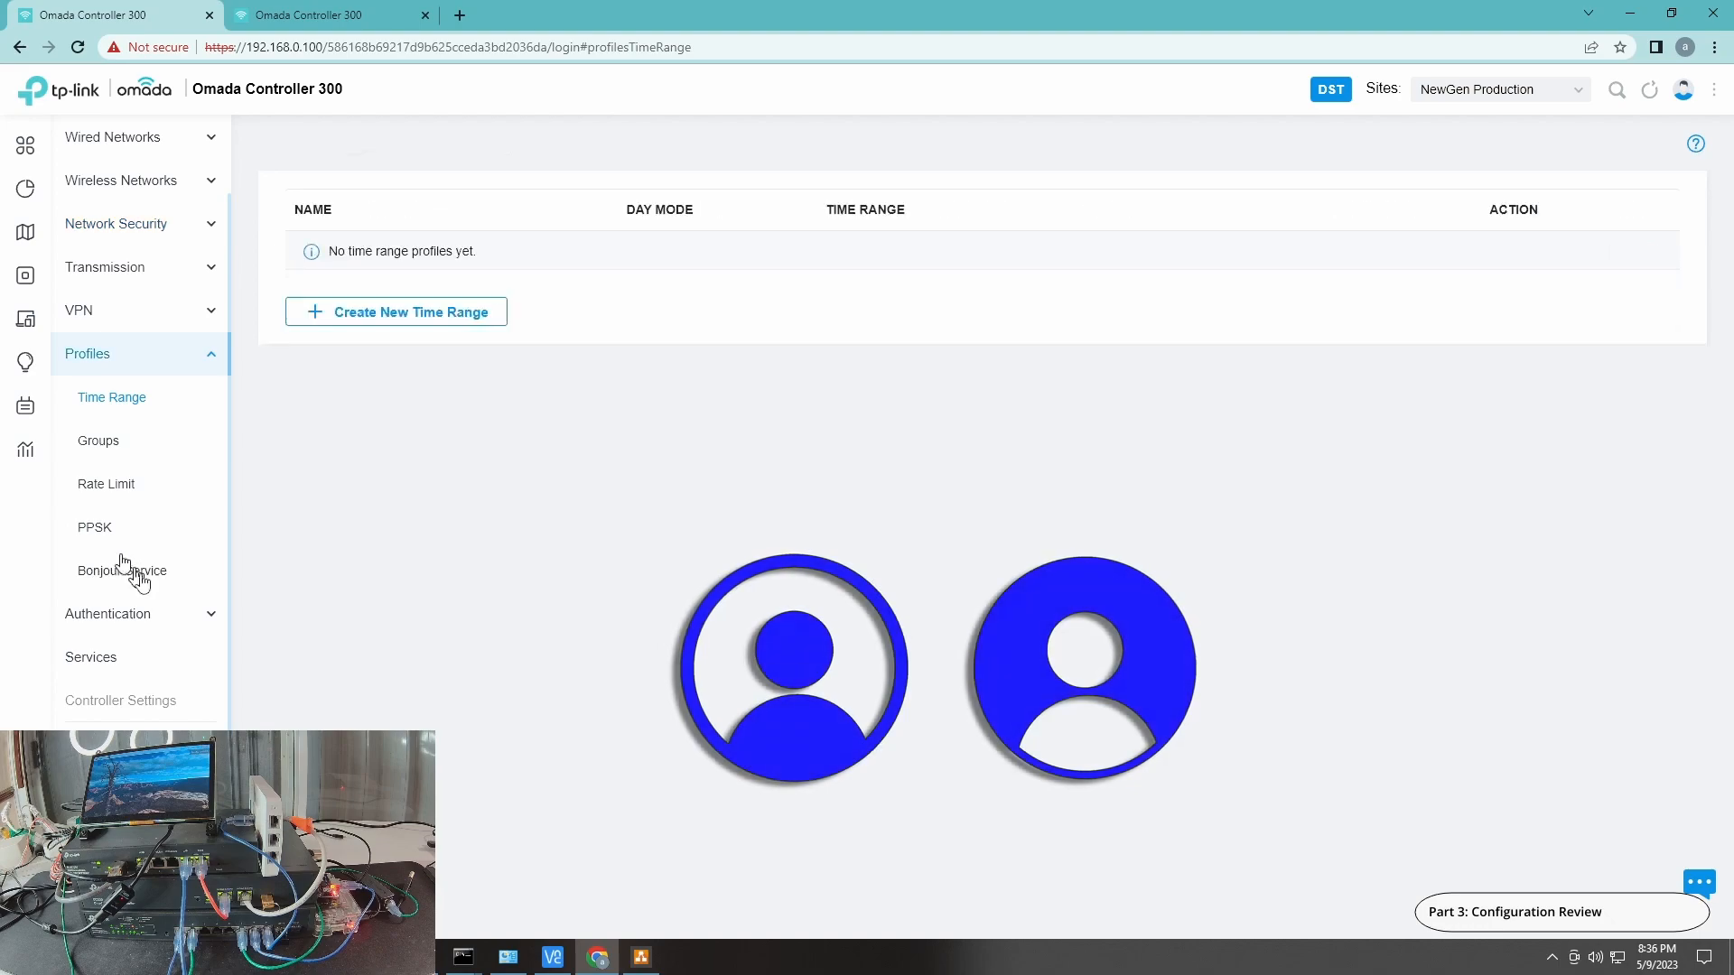
left_click(103, 444)
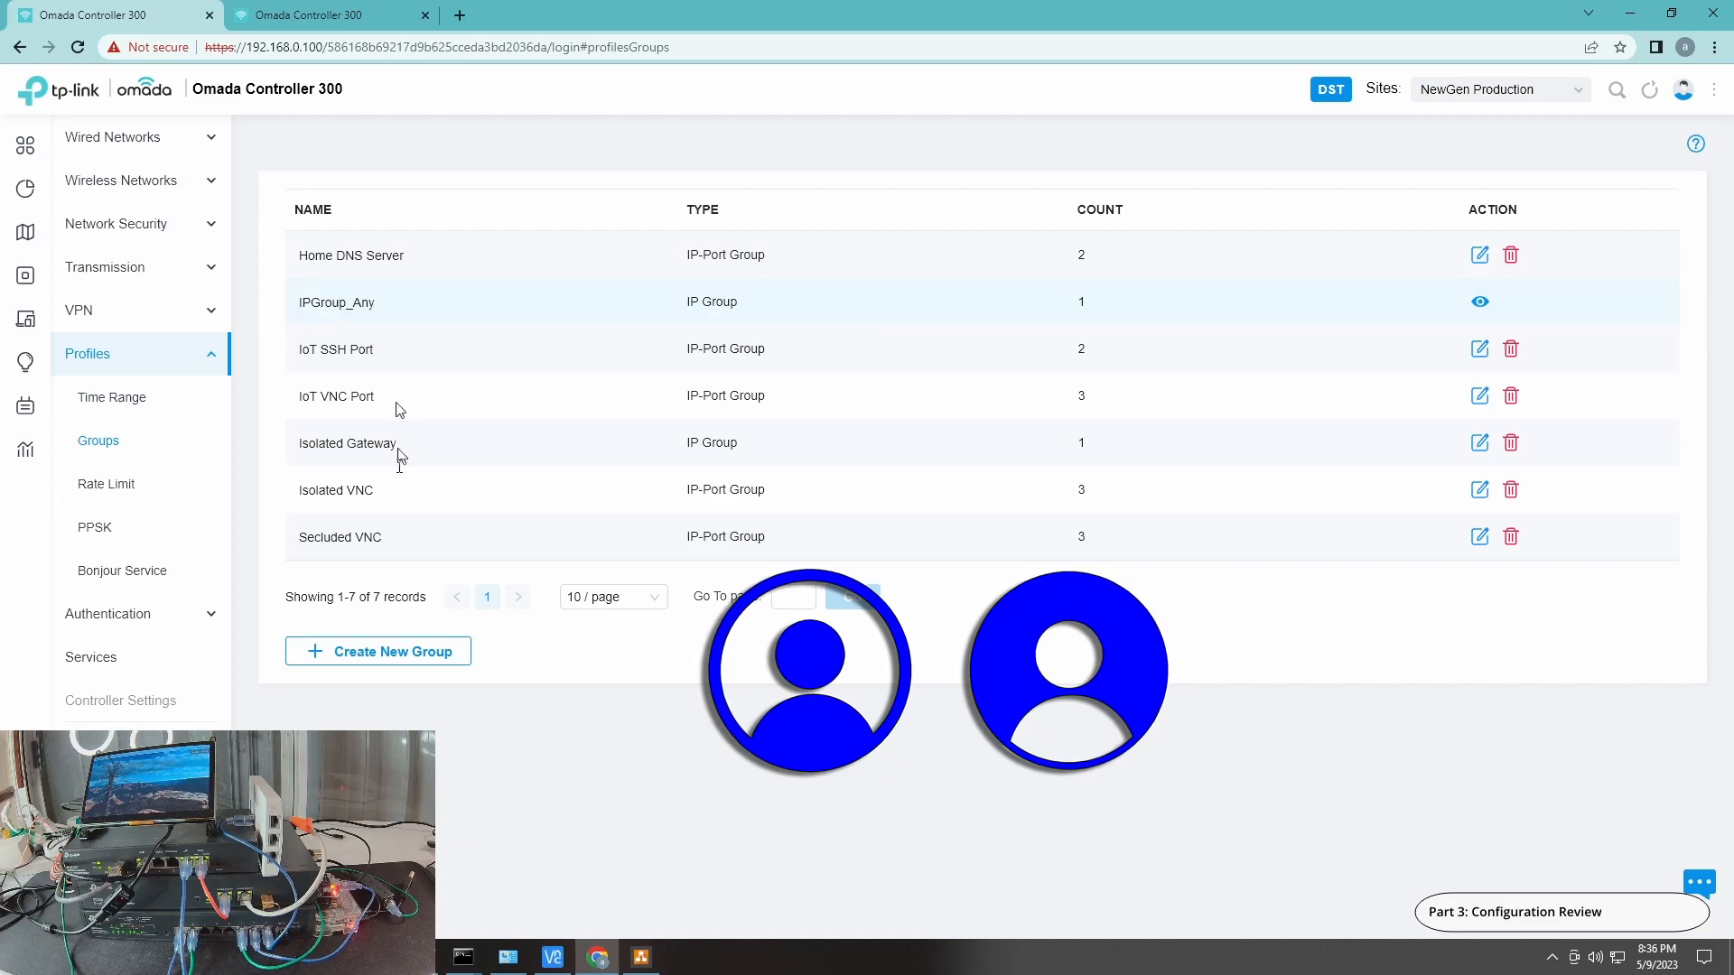
left_click(85, 658)
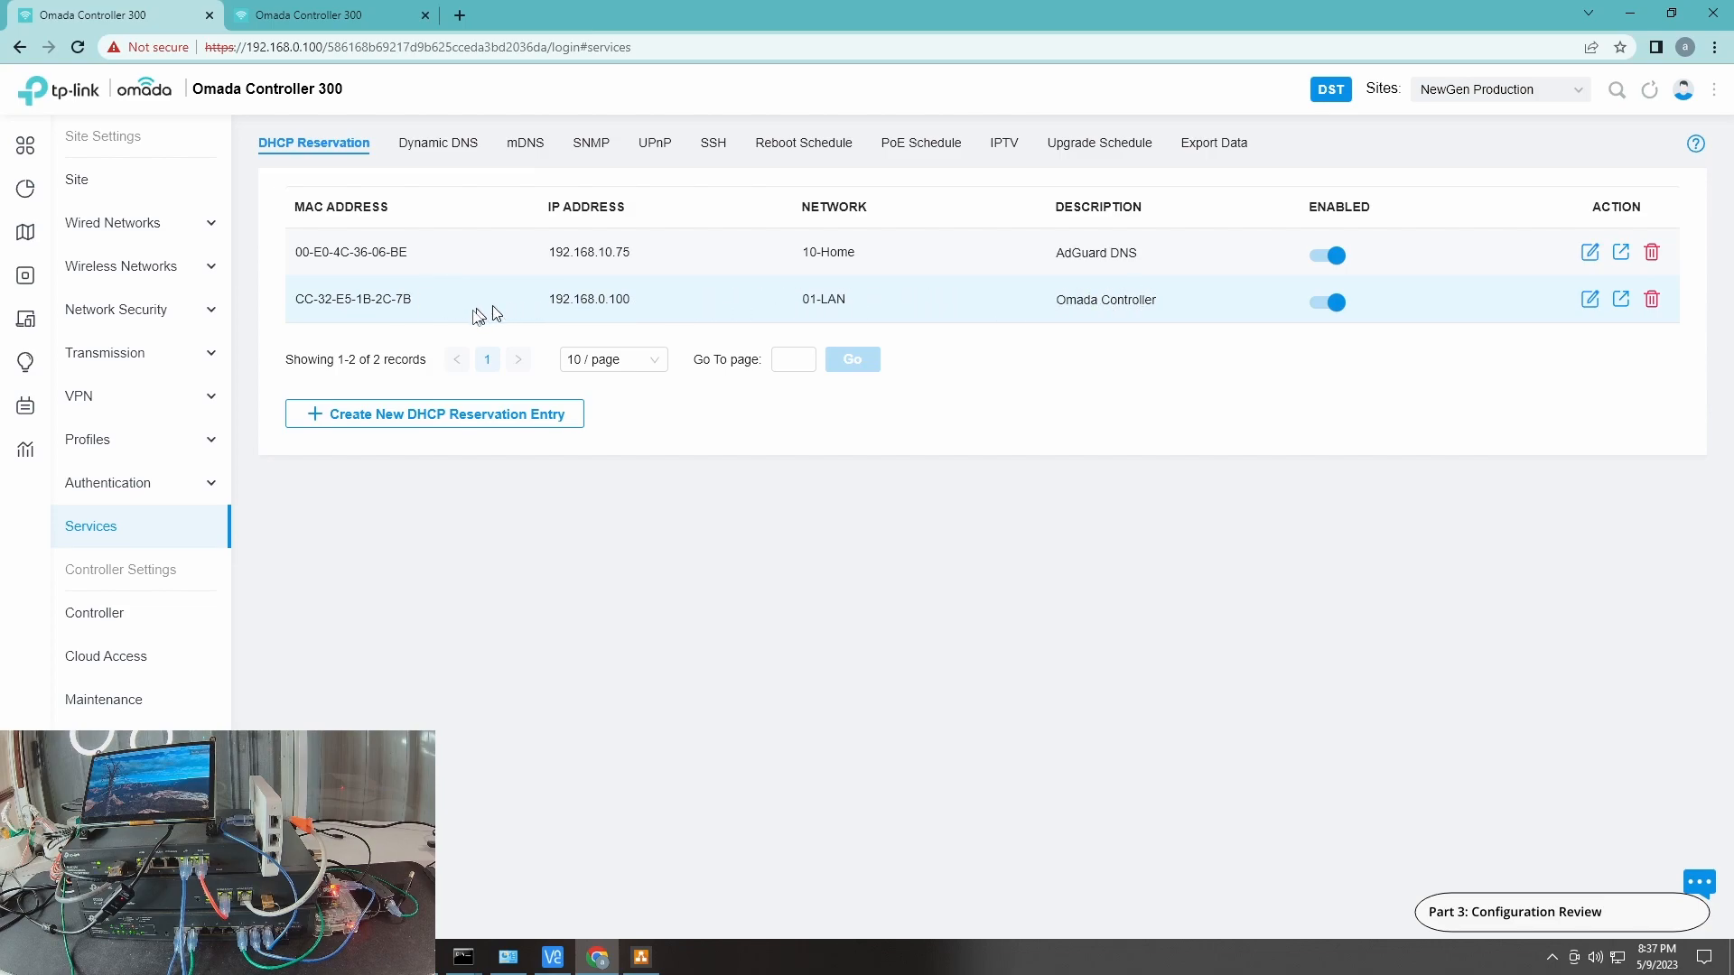
- Check the SG-2210MP switch's details and port profiles, and view the list of connected clients
left_click(37, 279)
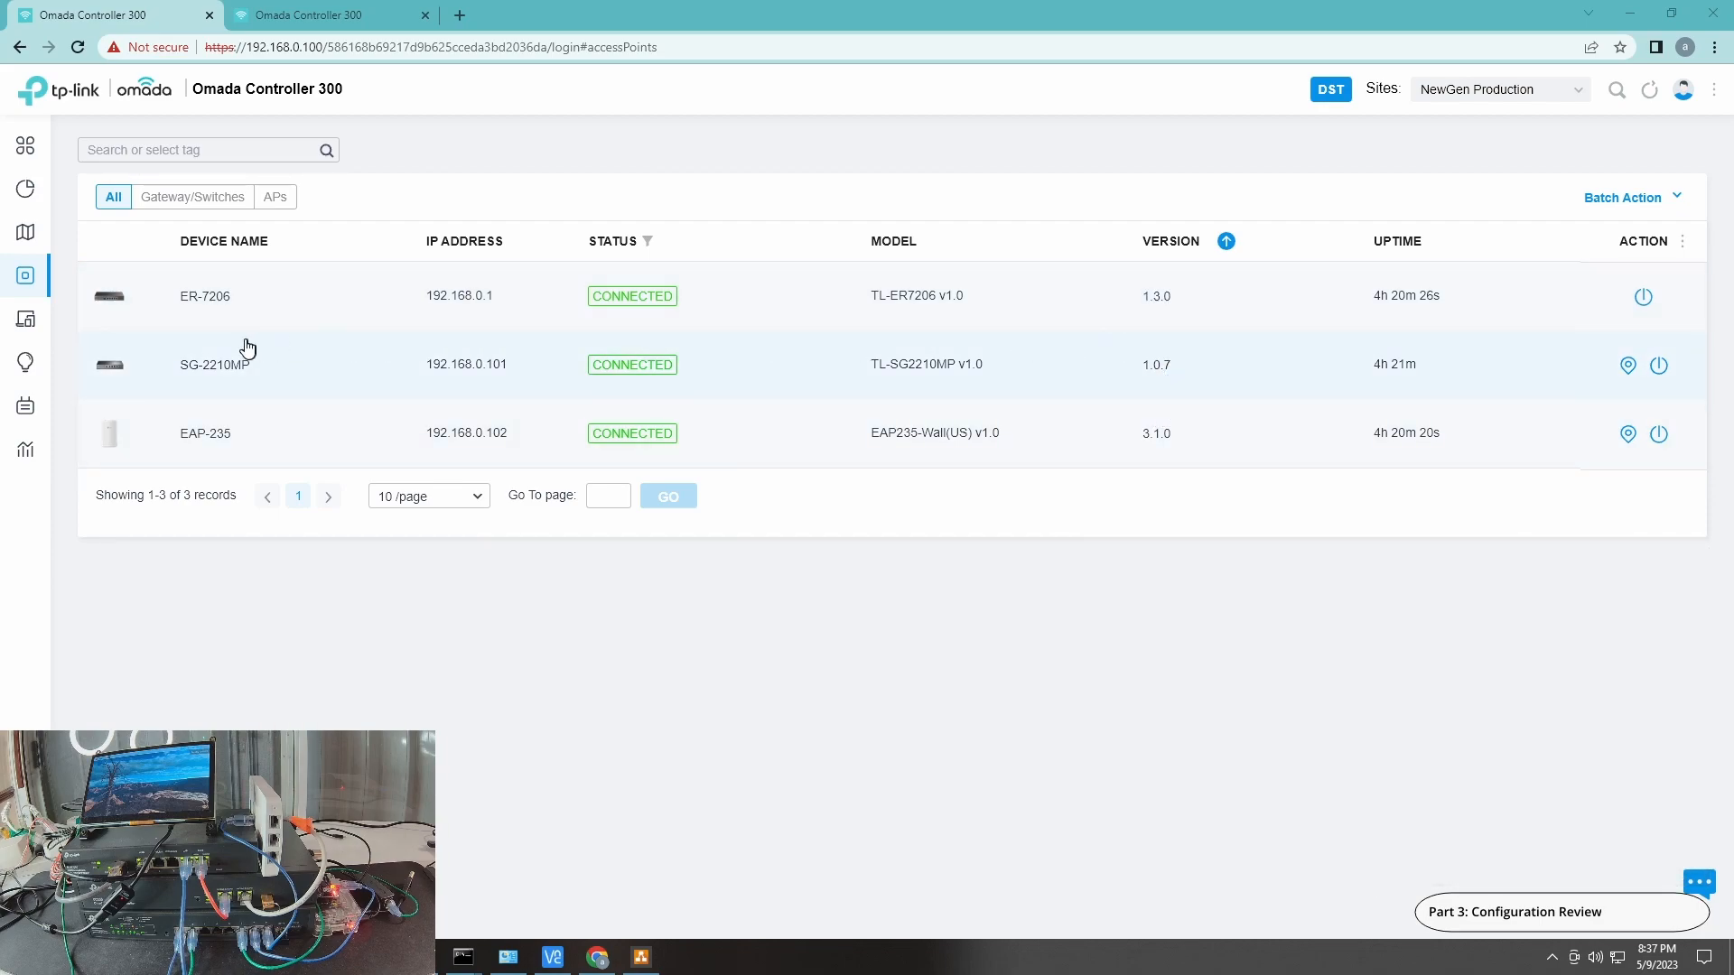
left_click(178, 352)
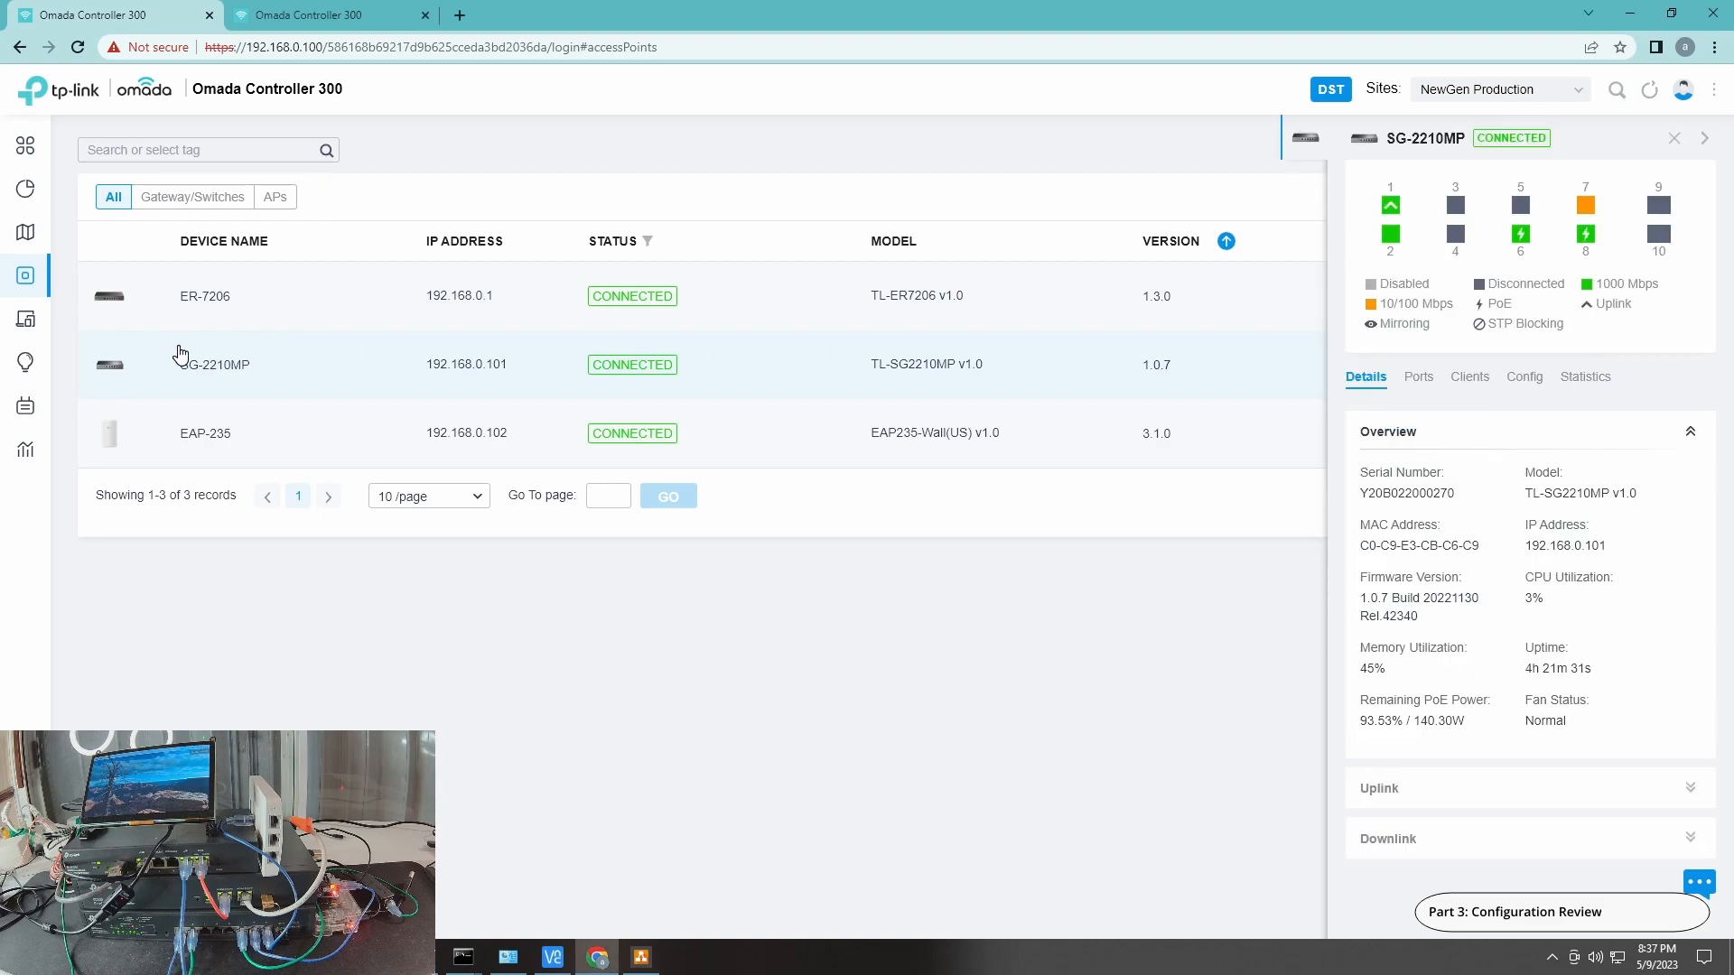
left_click(1417, 380)
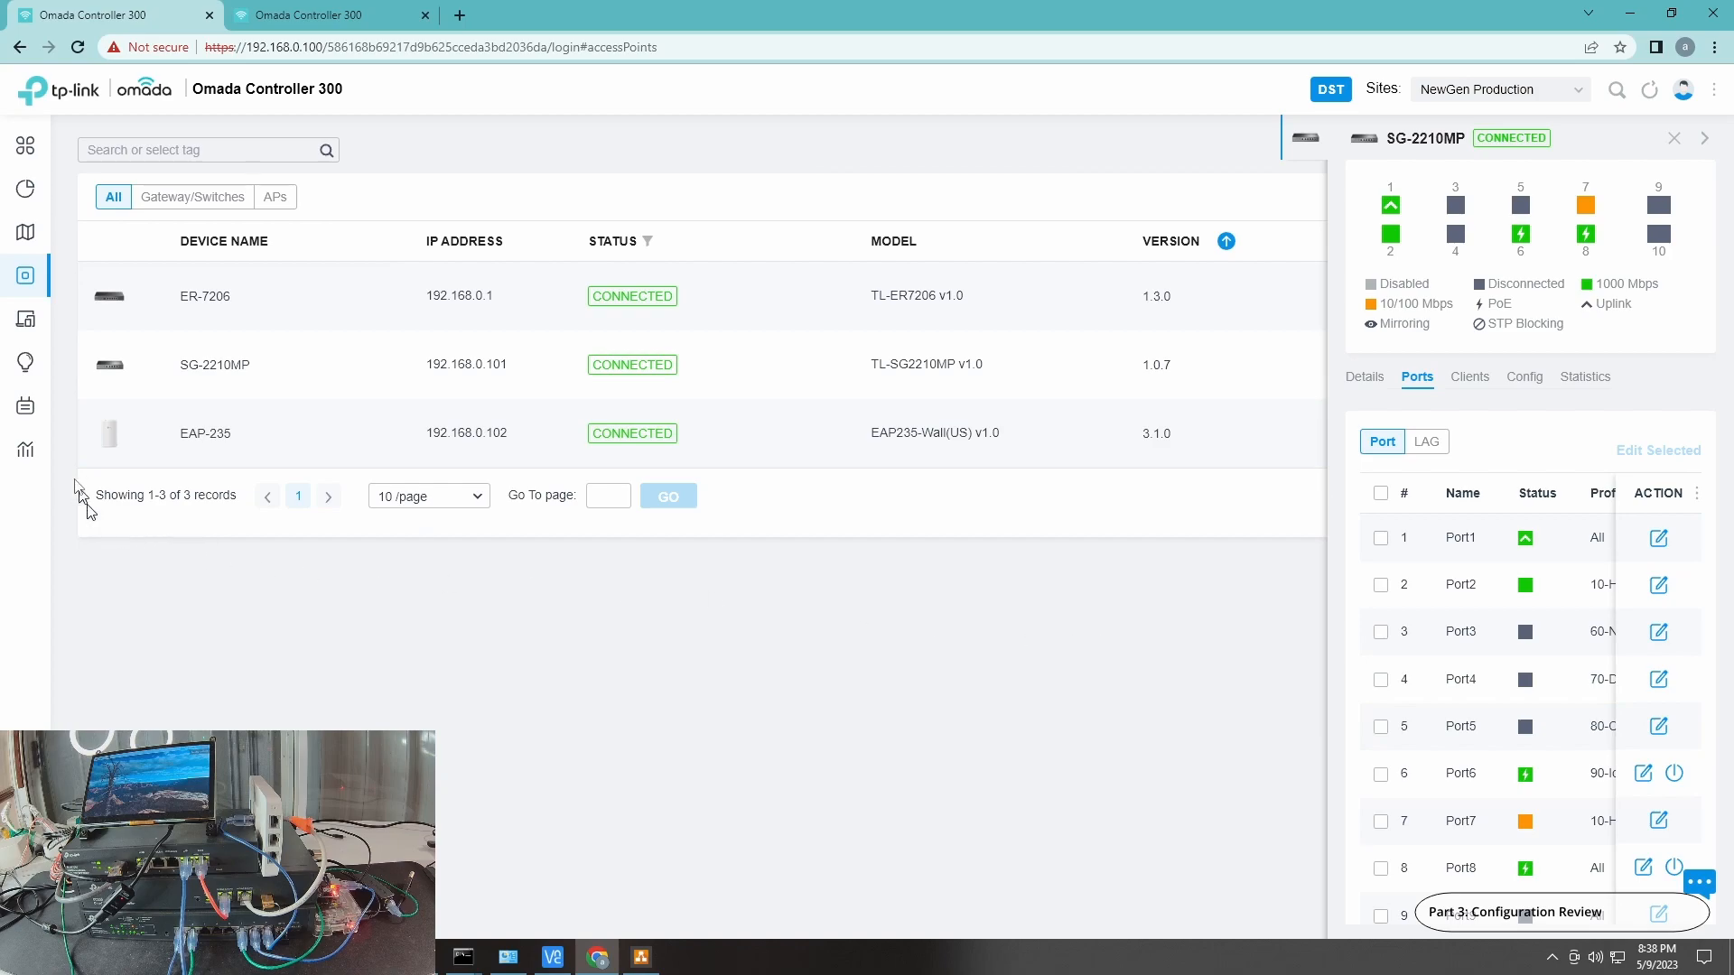
left_click(54, 318)
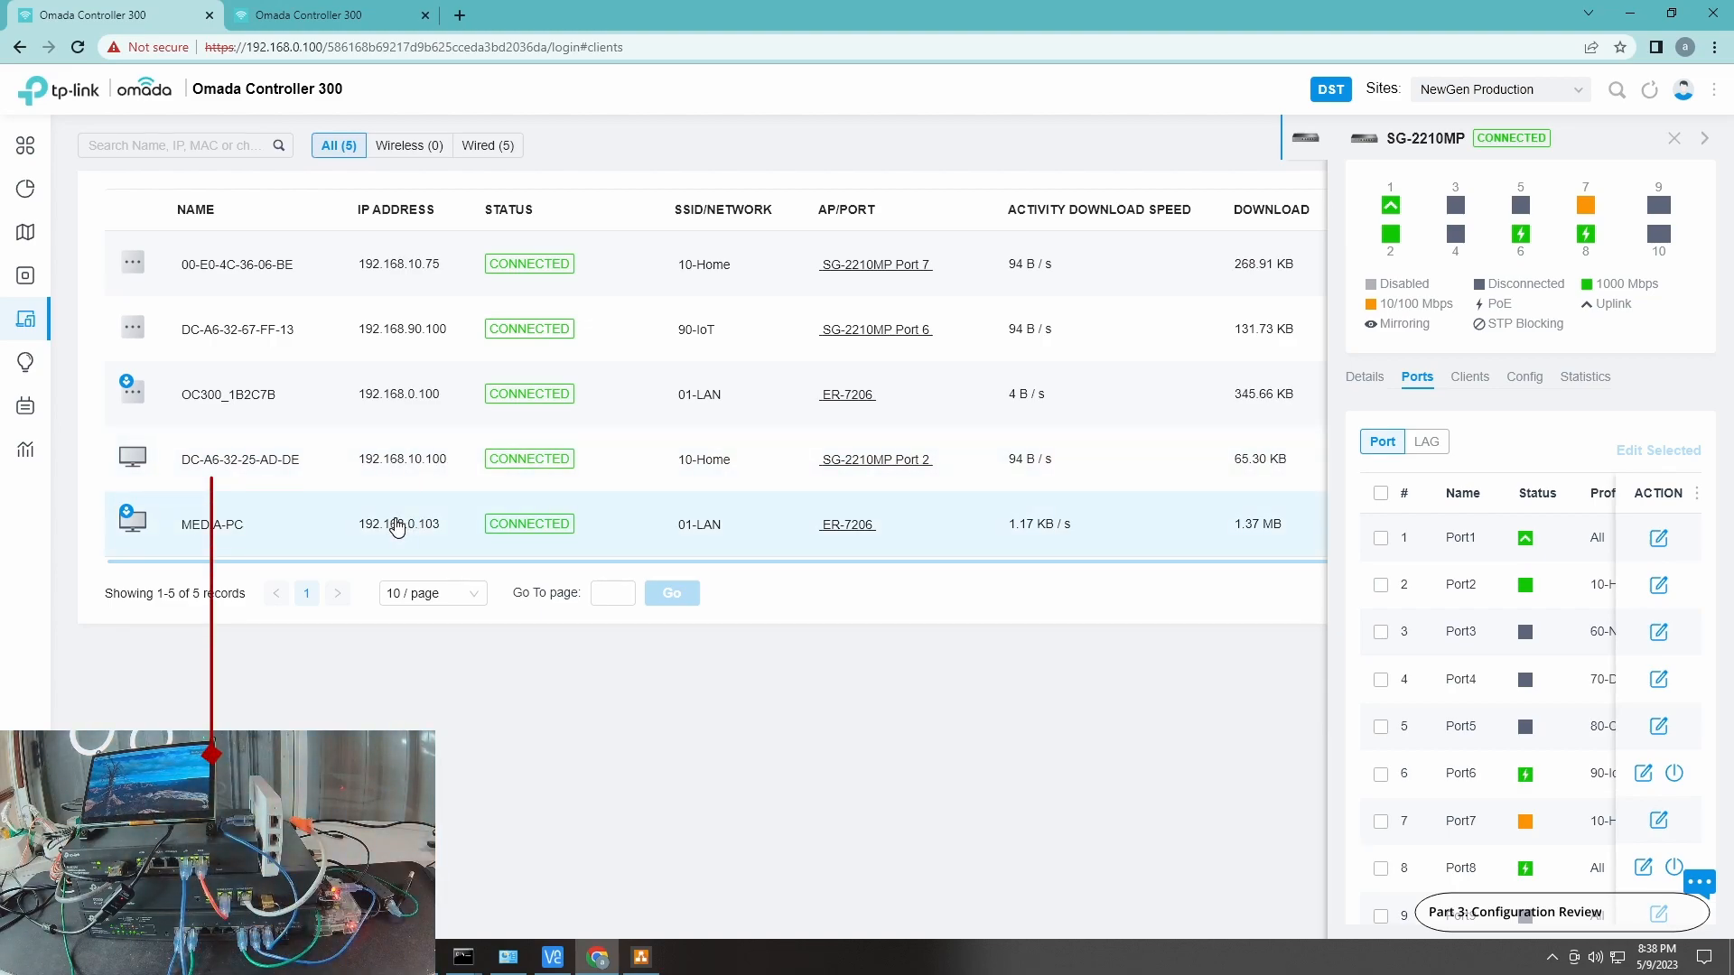
- Switch to the Windows Network Connections window and check this PC's Ethernet connection details, closing the dialogs when done
left_click(506, 954)
double_click(1035, 783)
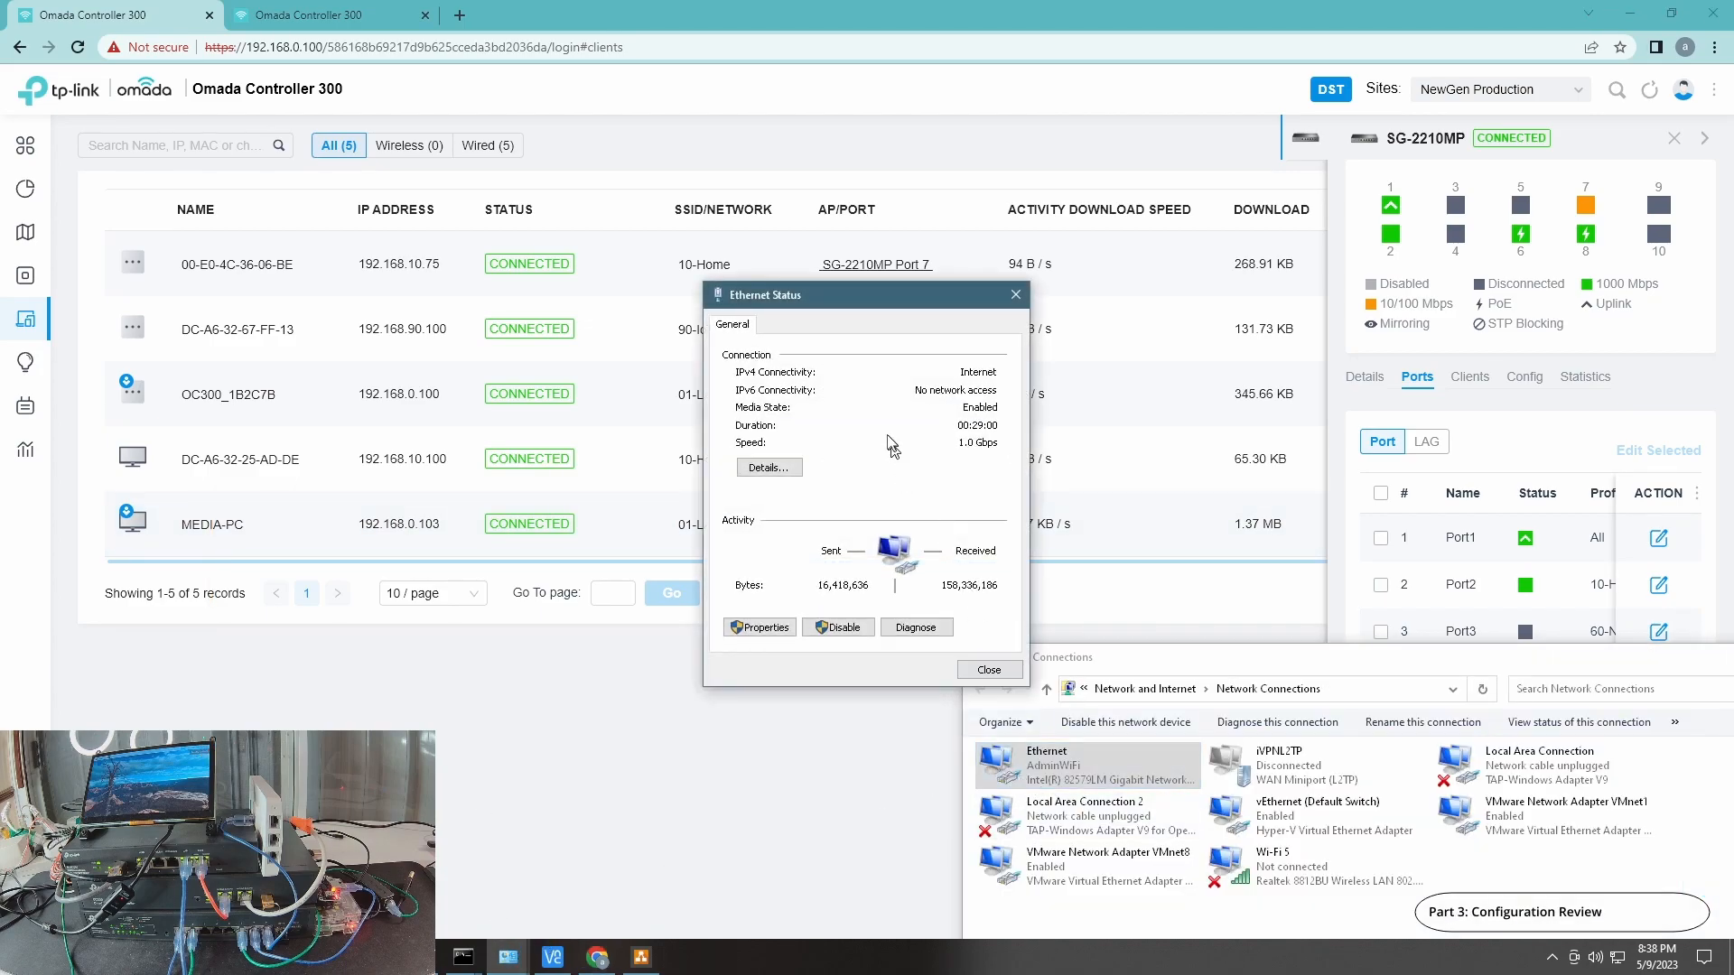
left_click(767, 467)
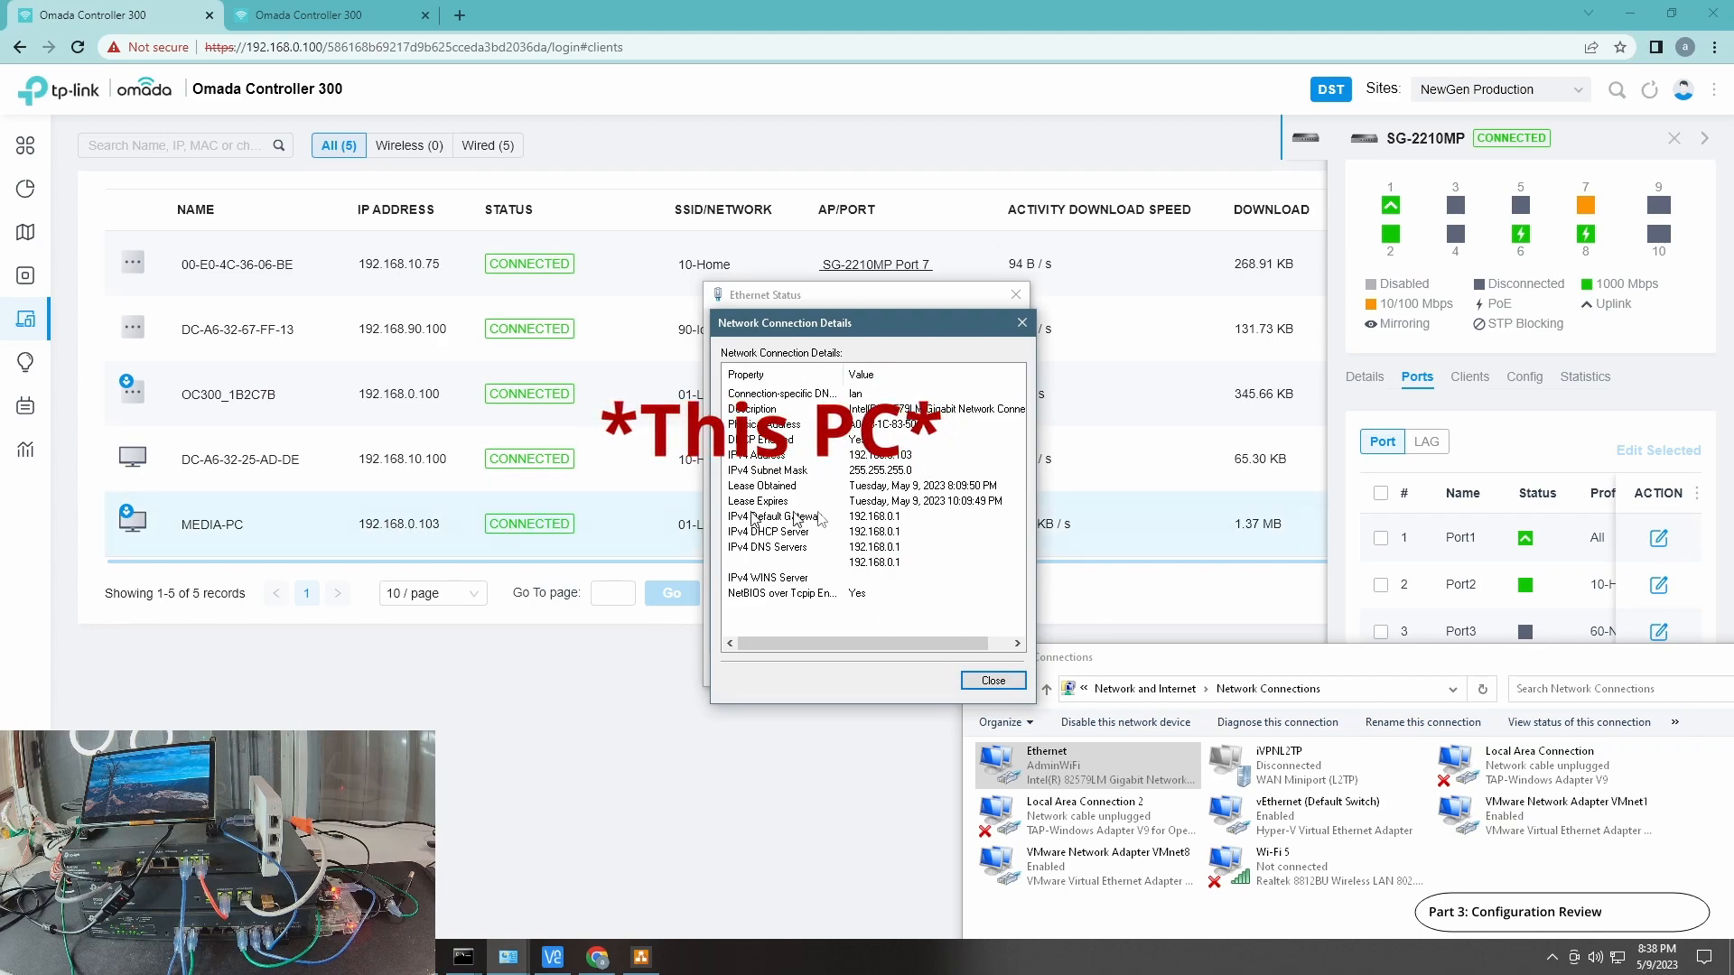
left_click(990, 680)
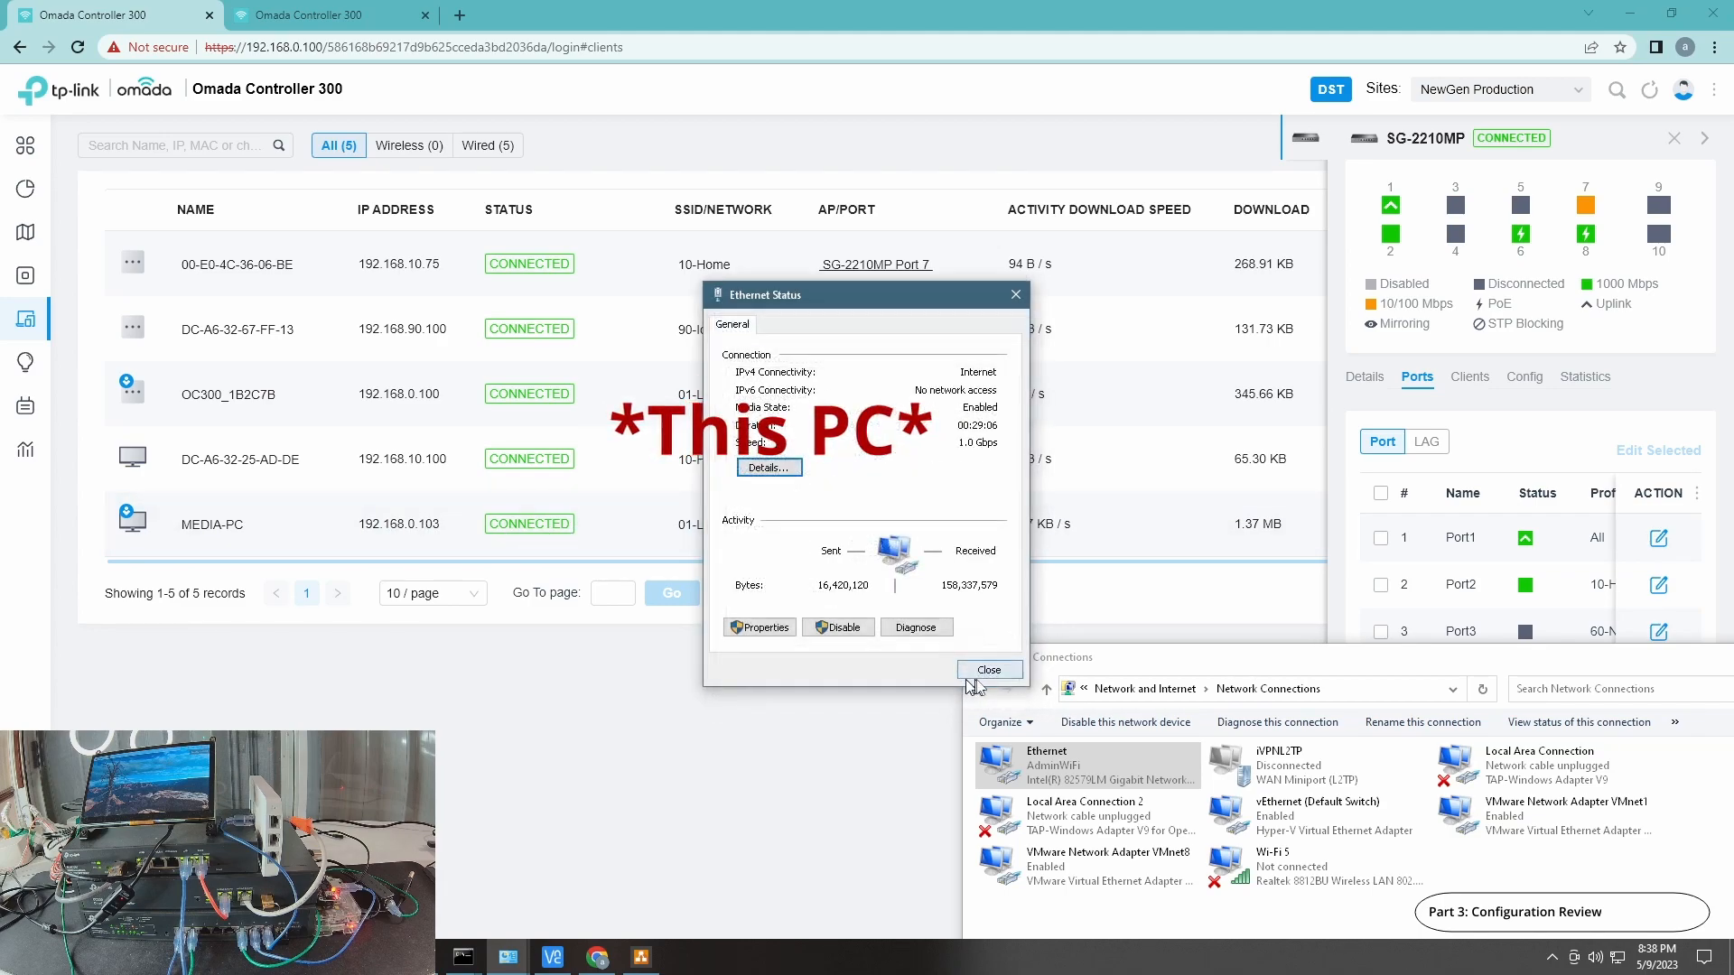
left_click(988, 670)
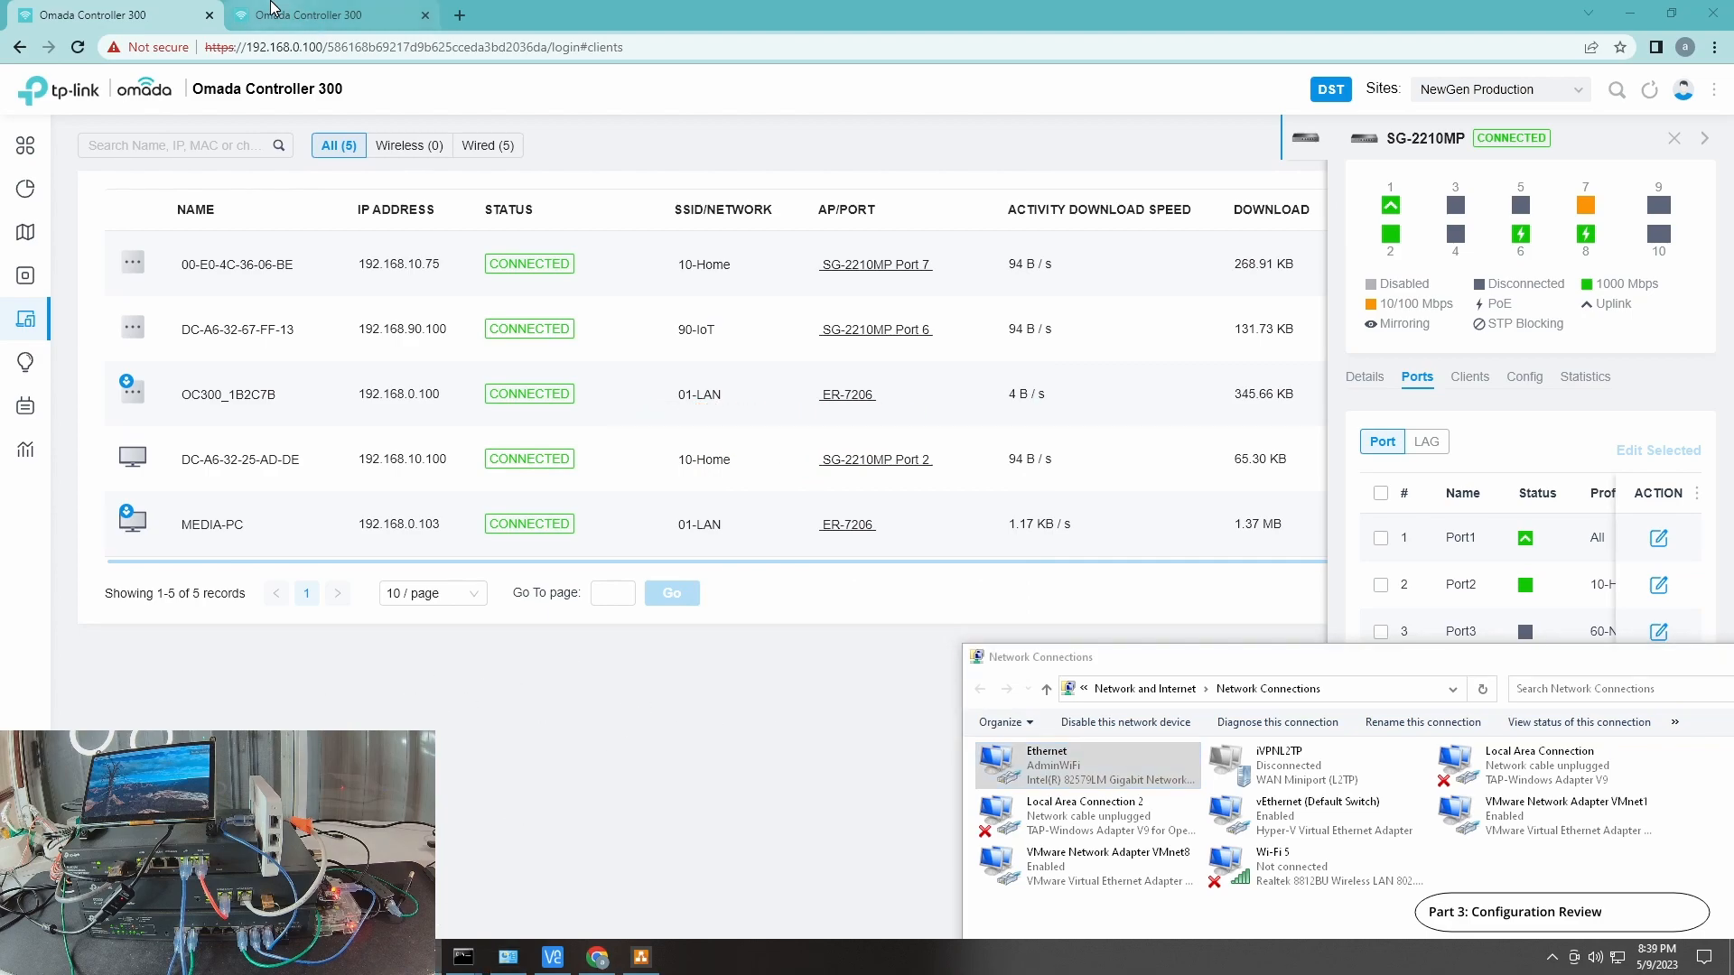
- View the cloud-hosted controller page, then switch to VNC Viewer, connect to 192.168.10.100 and move its window aside
left_click(307, 15)
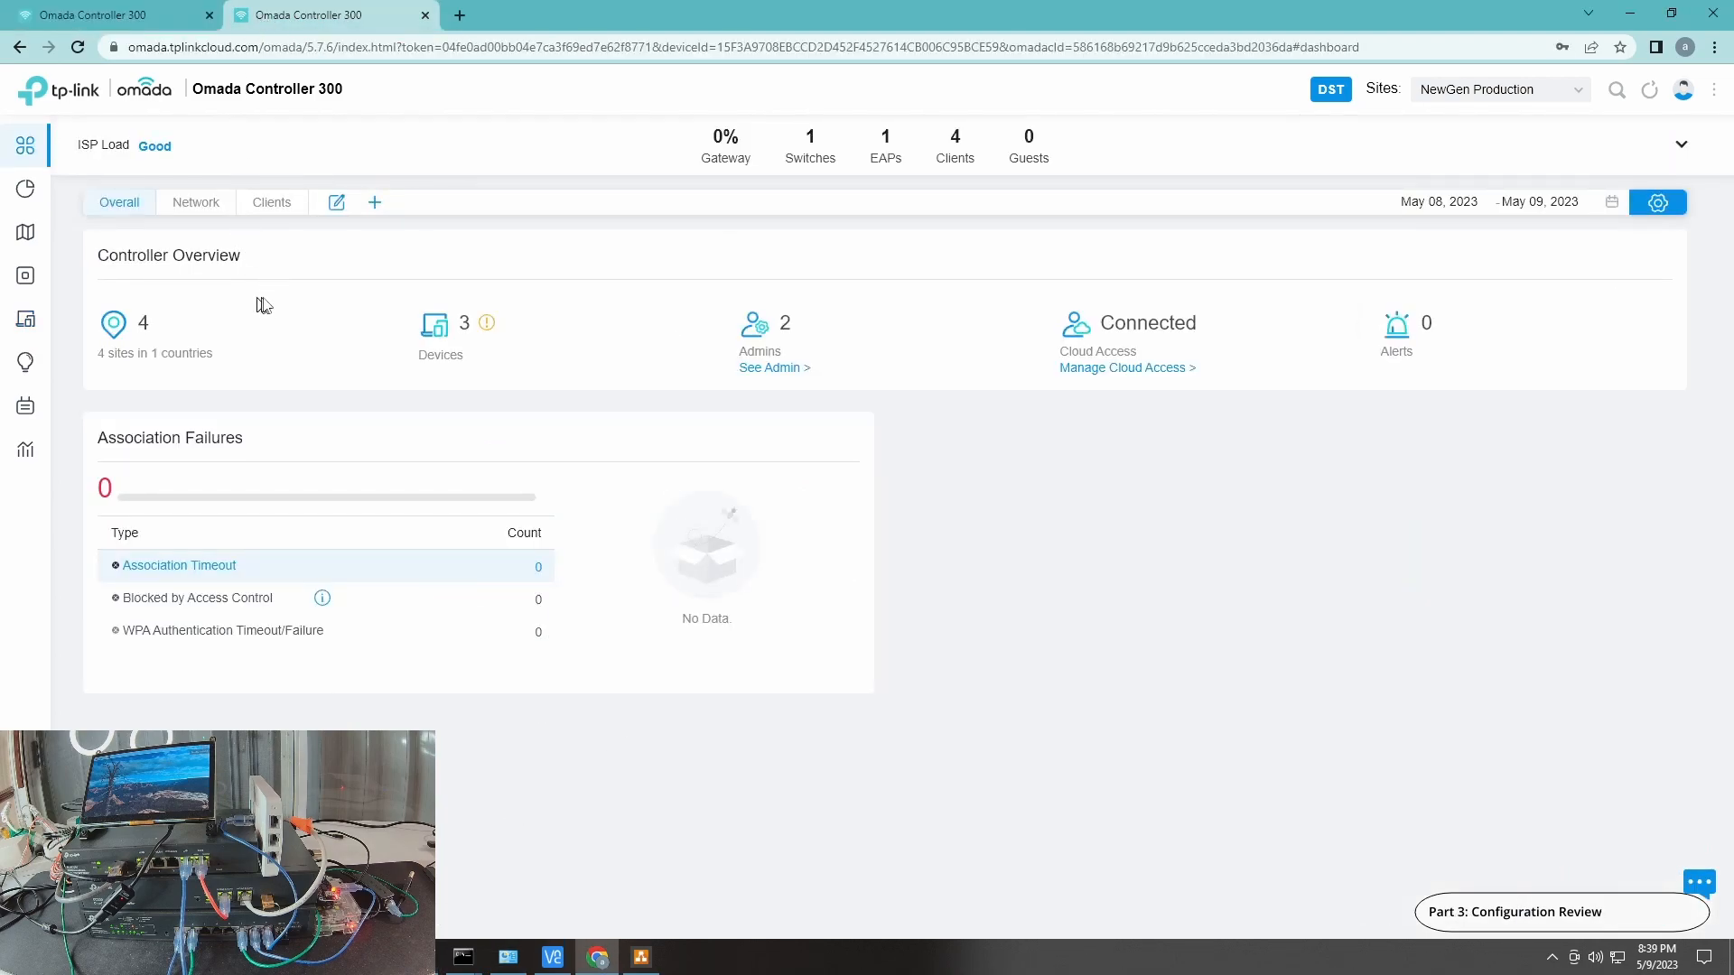
left_click(553, 956)
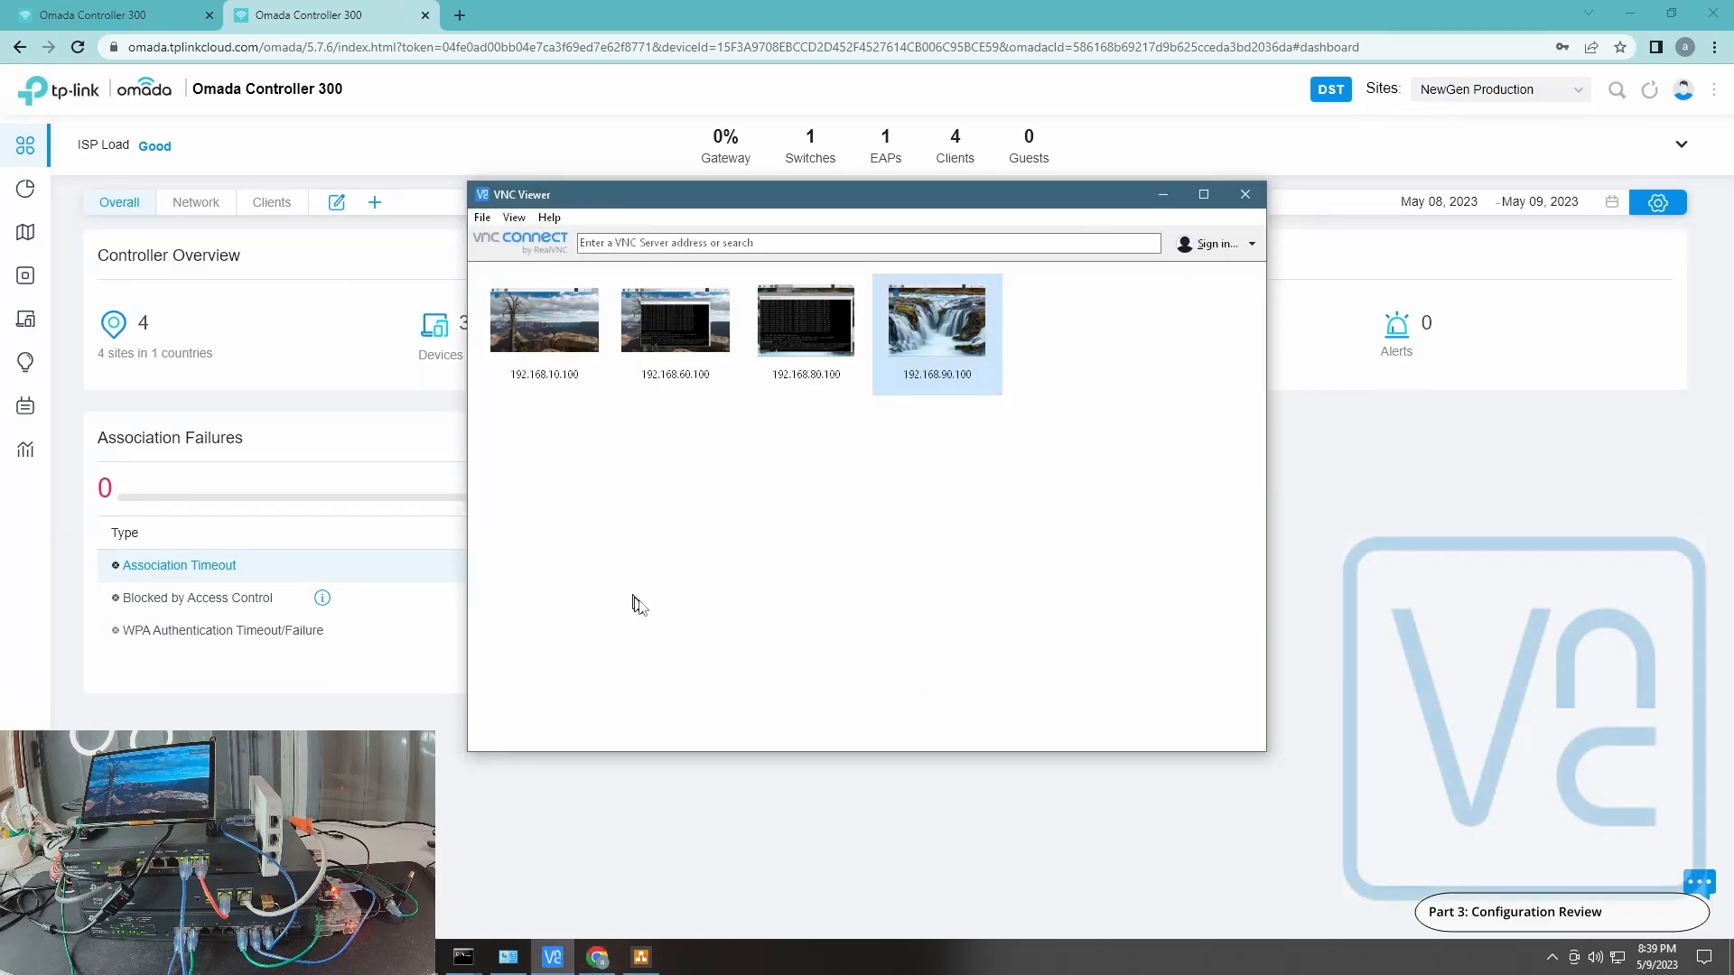
double_click(542, 354)
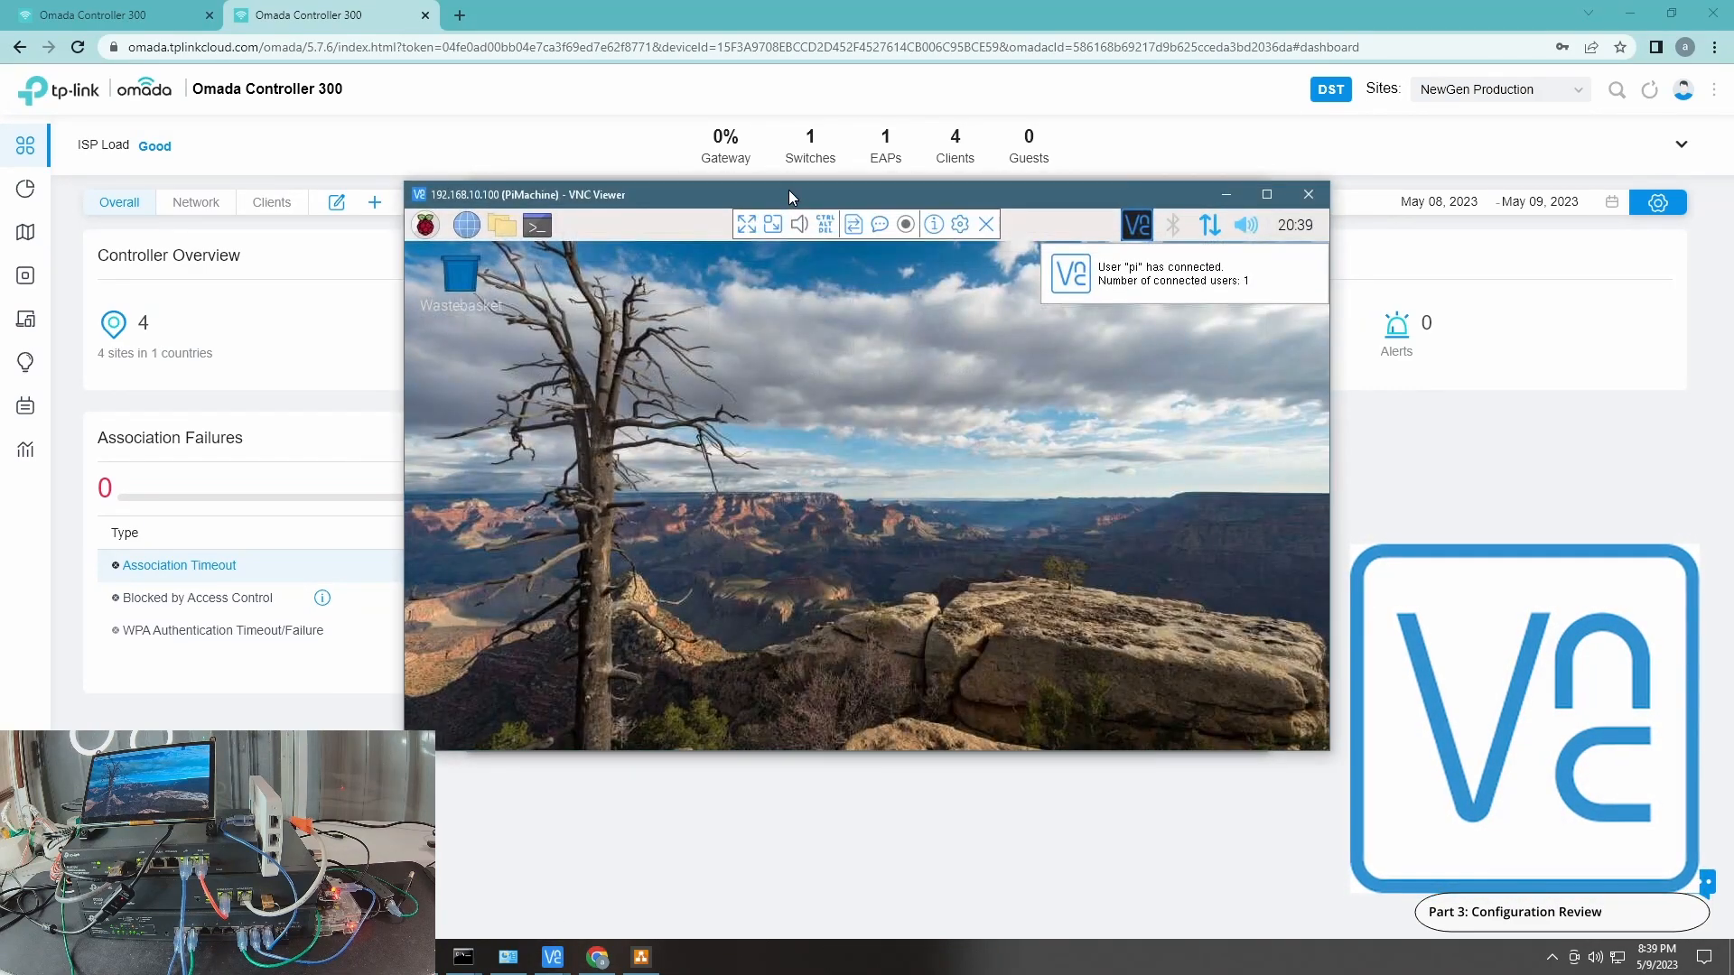
left_click_drag(789, 190, 490, 57)
- Connect to 192.168.90.100 from the VNC Viewer address list and move its window clear of the other session
left_click(1161, 491)
left_click(940, 325)
double_click(940, 341)
left_click_drag(773, 118, 1111, 198)
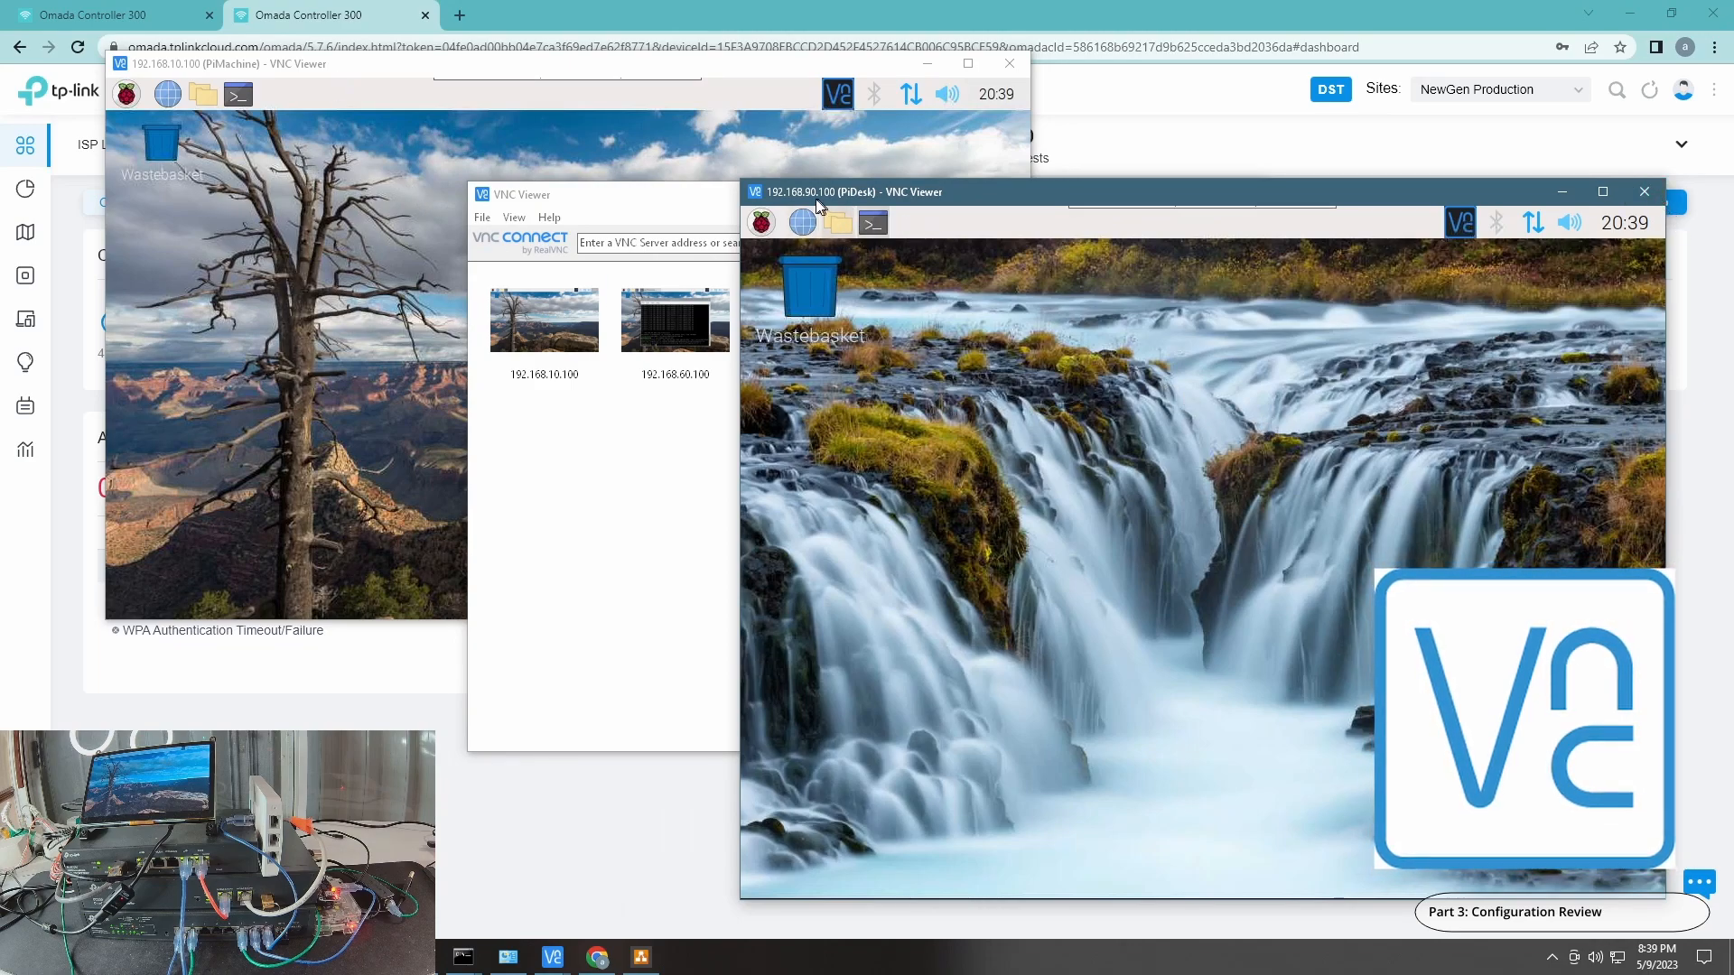
- Reposition the 192.168.10.100 remote desktop and bring both VNC sessions in front of the local controller's client list
left_click(358, 65)
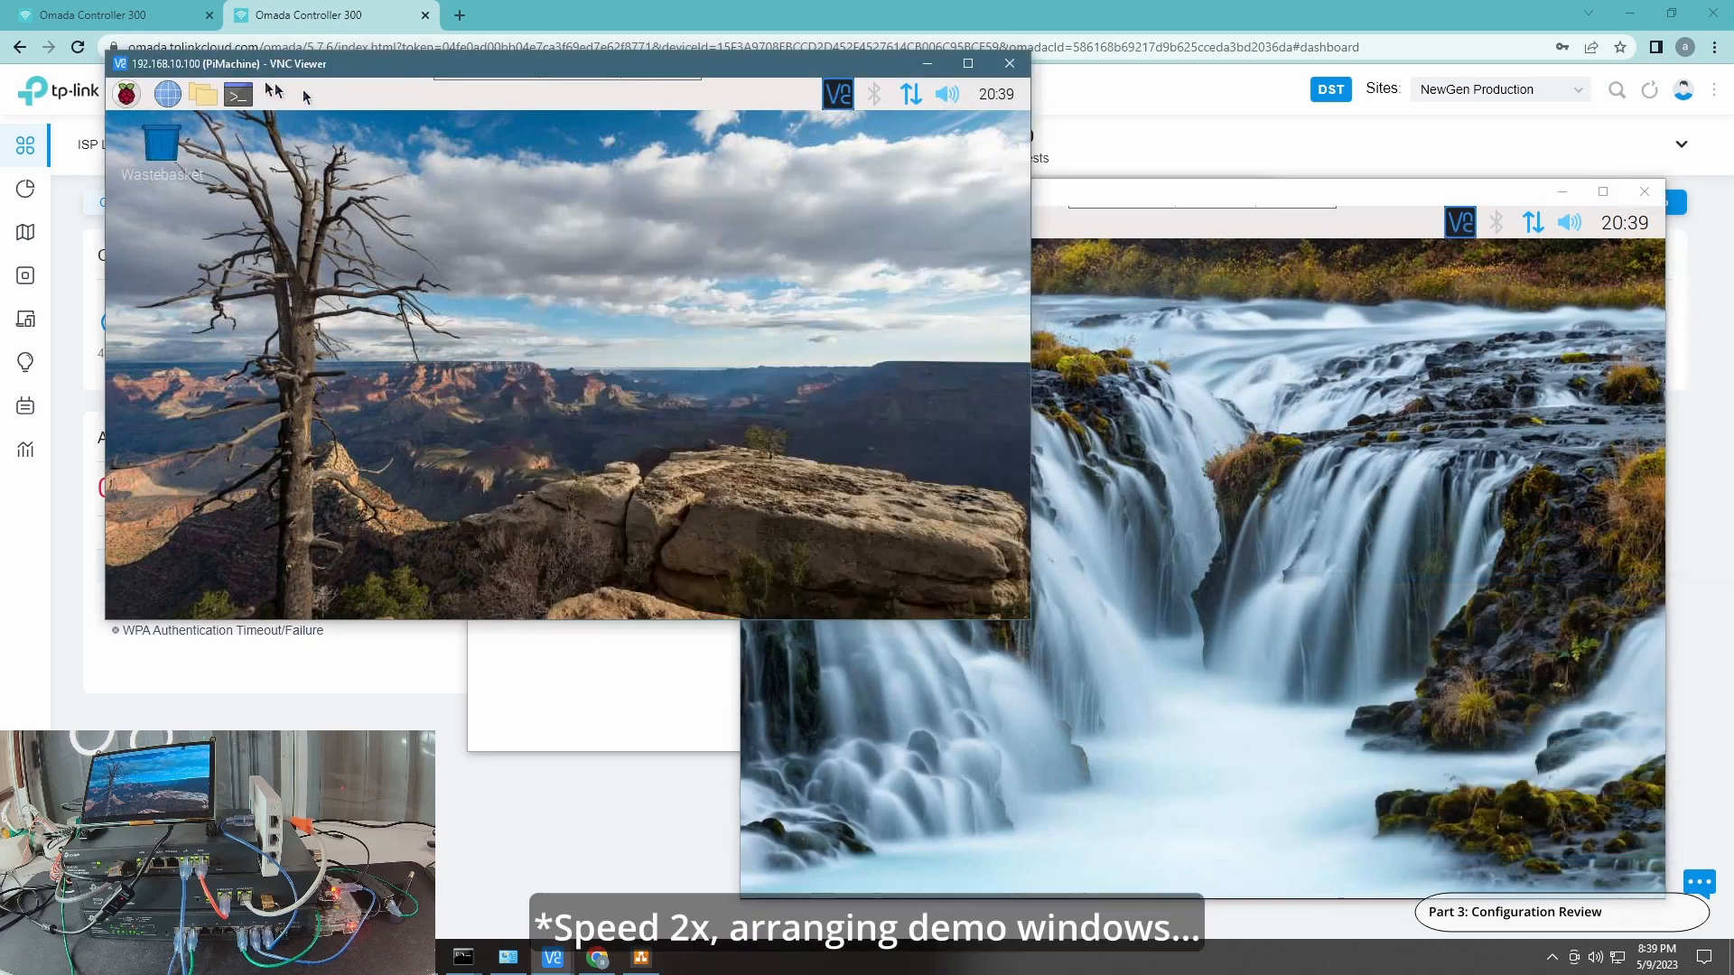
left_click_drag(357, 65, 902, 365)
left_click(54, 319)
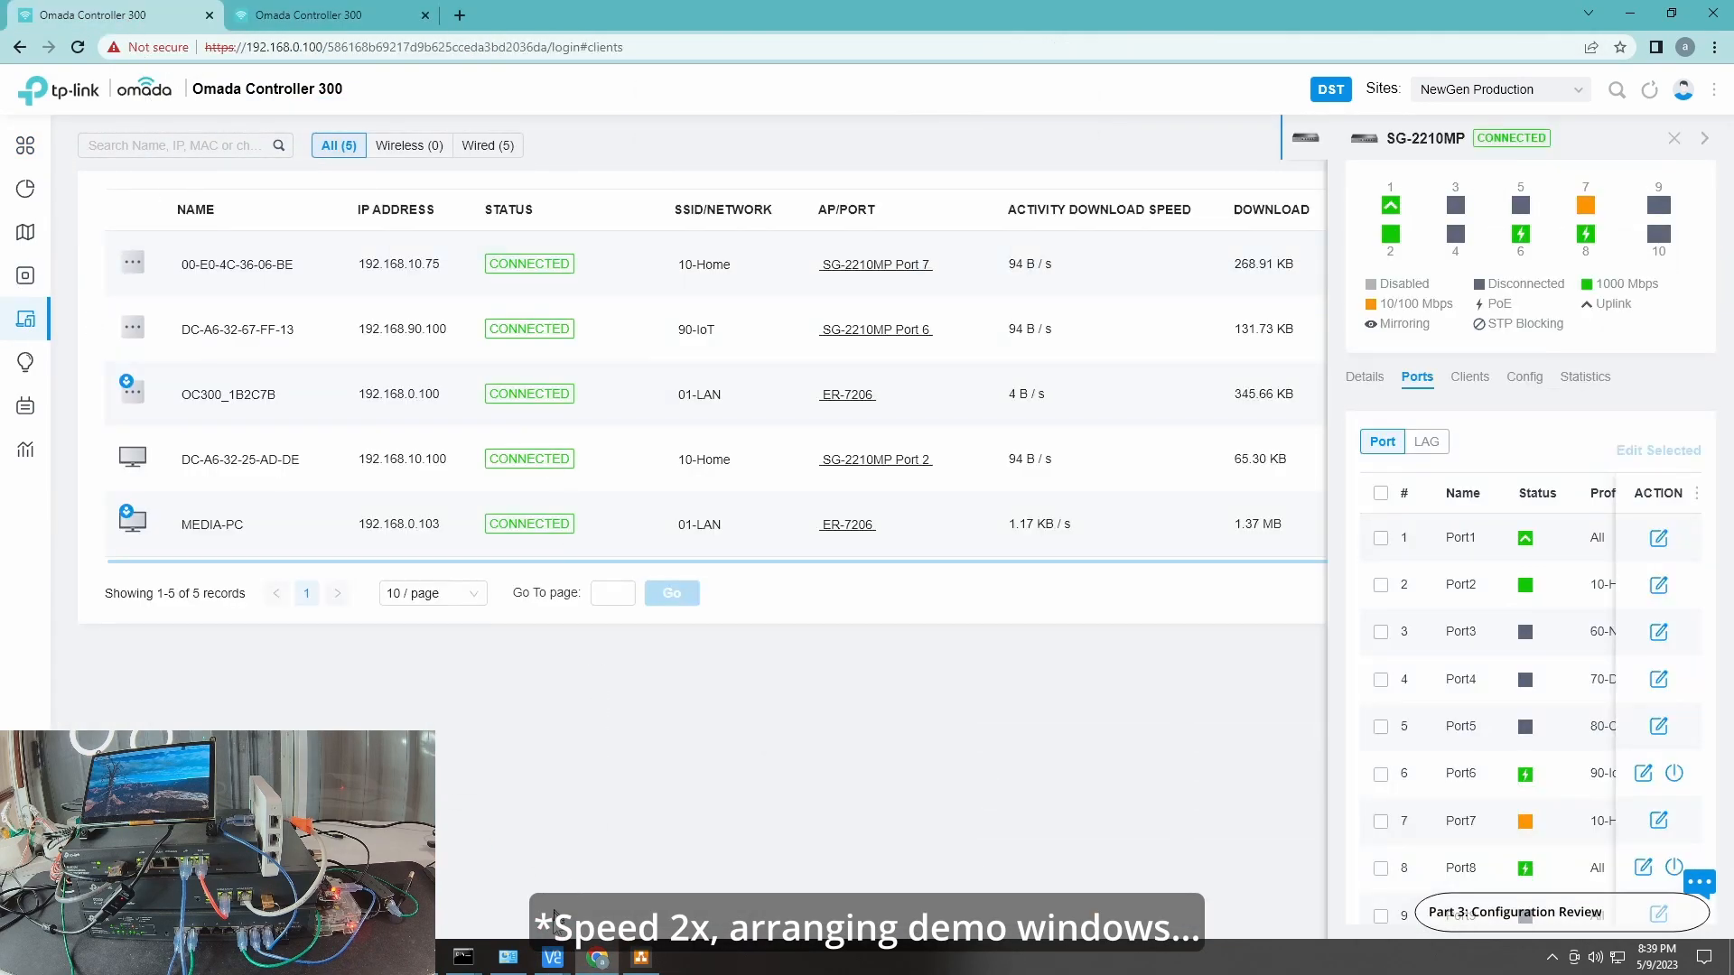
left_click(555, 957)
left_click(564, 871)
left_click(562, 957)
left_click(718, 868)
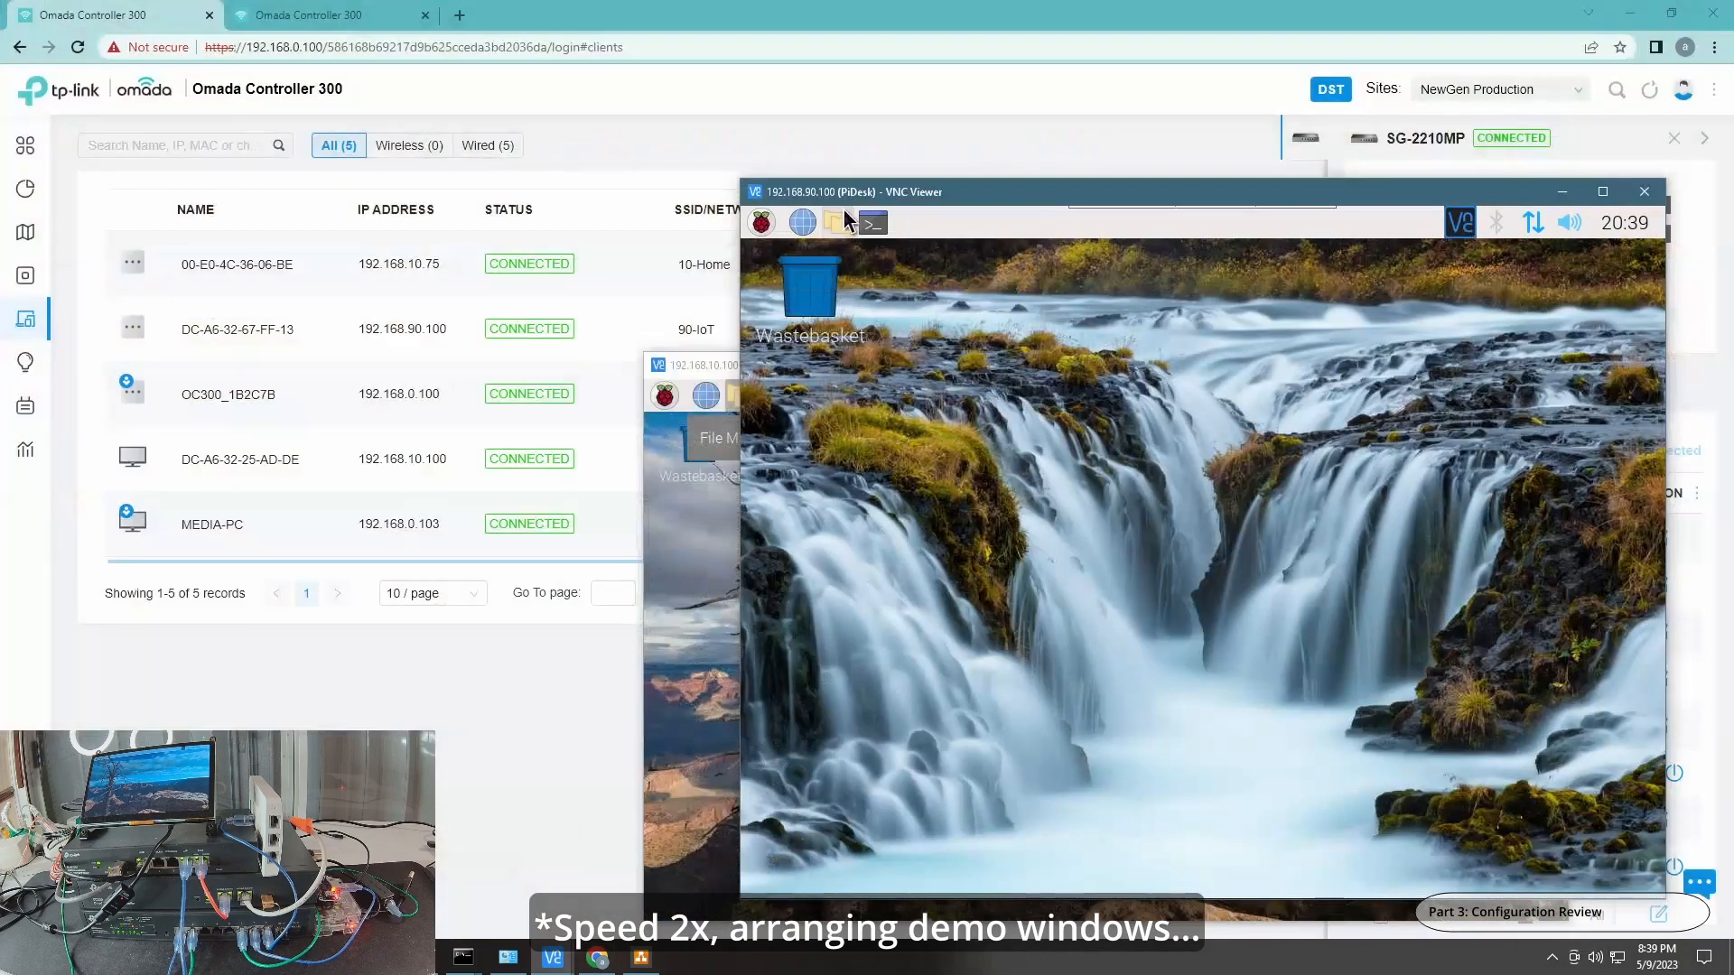
- Move the 192.168.90.100 remote desktop over the client list and close the 192.168.10.100 session window
left_click_drag(1043, 191, 1125, 141)
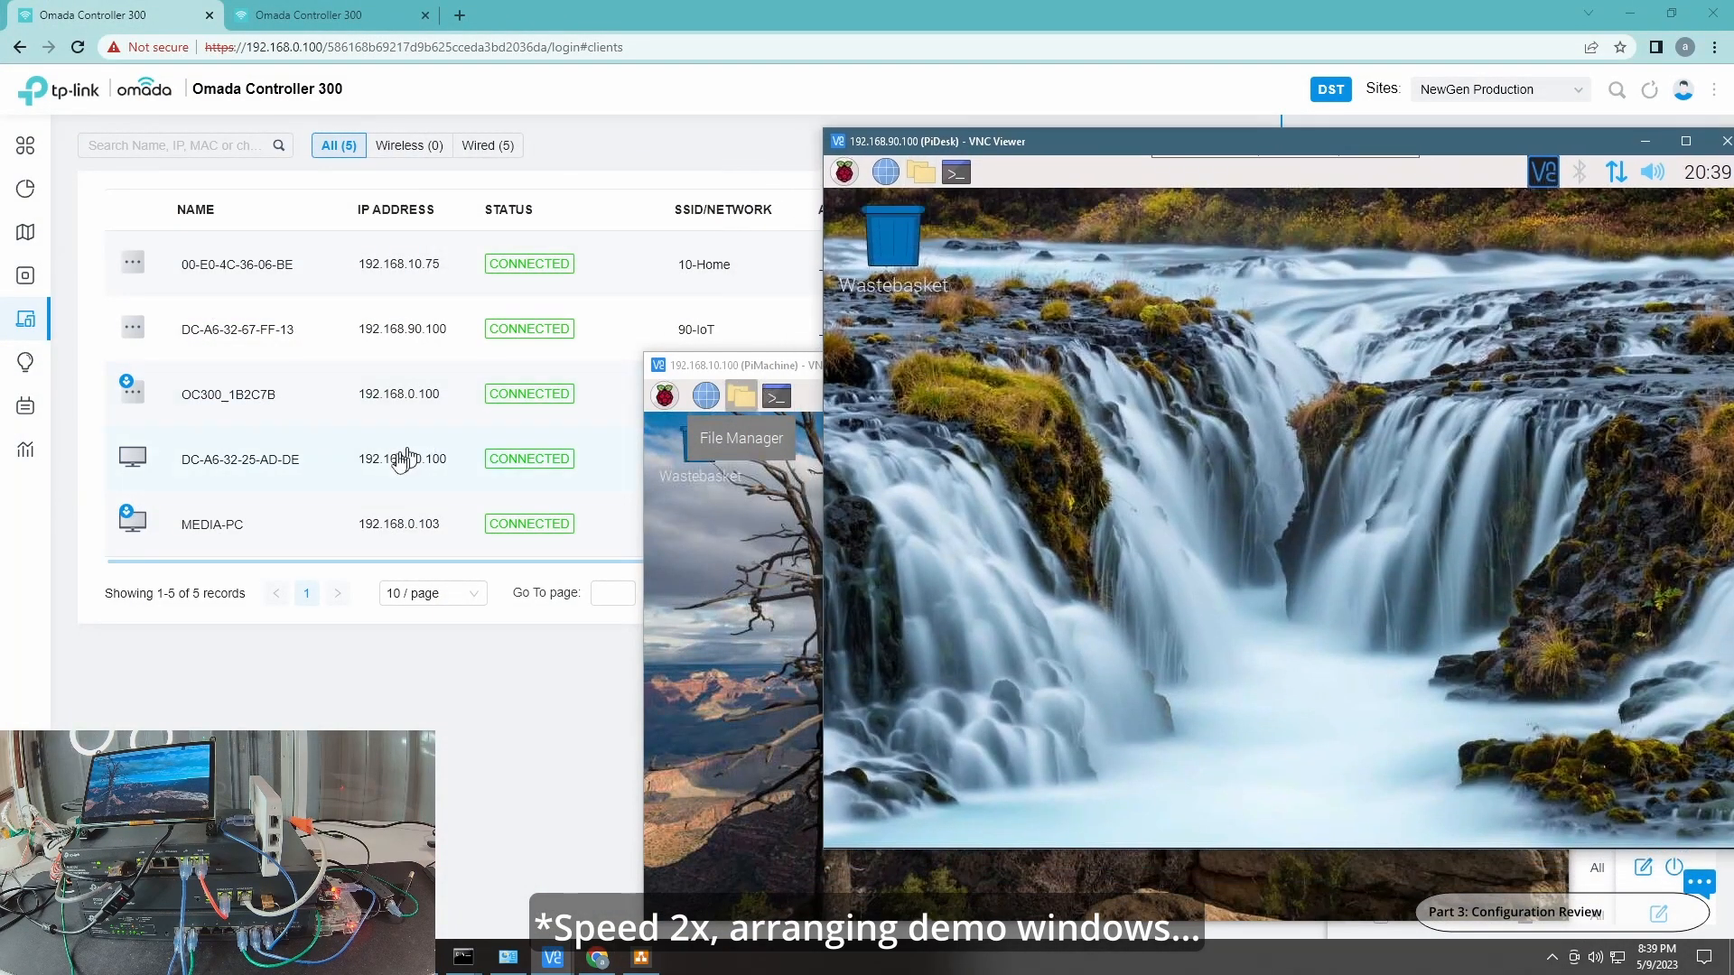
left_click_drag(1183, 150, 642, 145)
left_click(1185, 145)
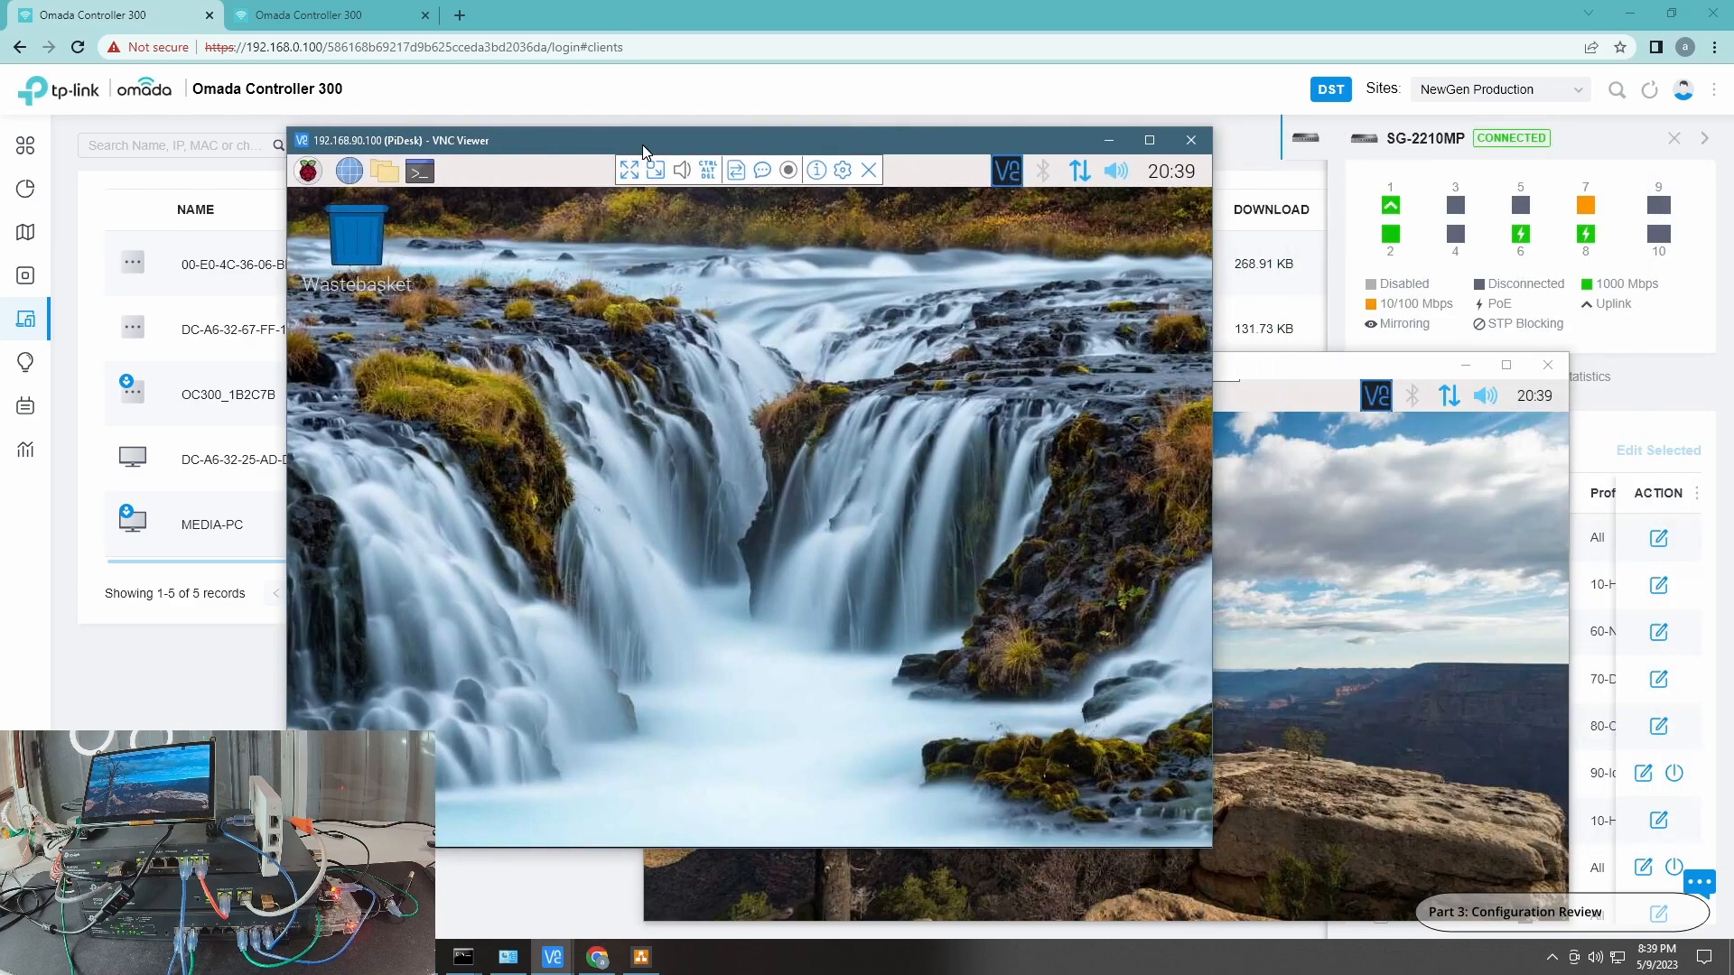
left_click(1546, 366)
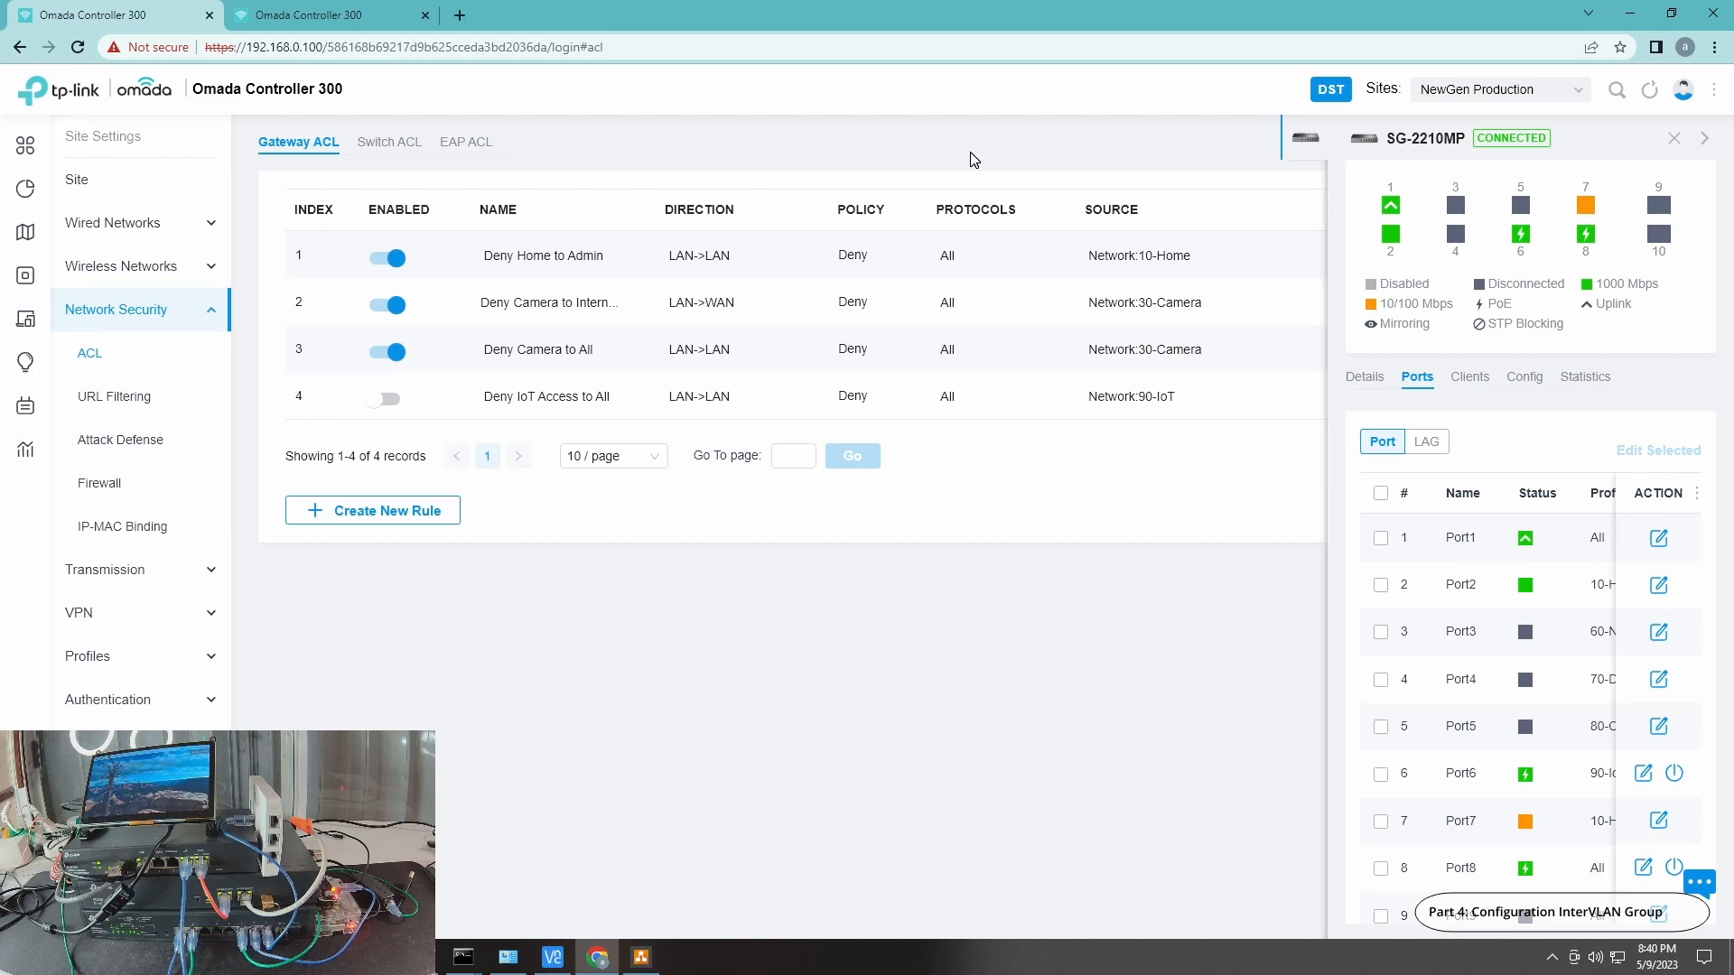
- Close the SG-2210MP switch details and switch to diagrams.net to examine the InterVLAN group and access tables in the network diagram
left_click(1674, 138)
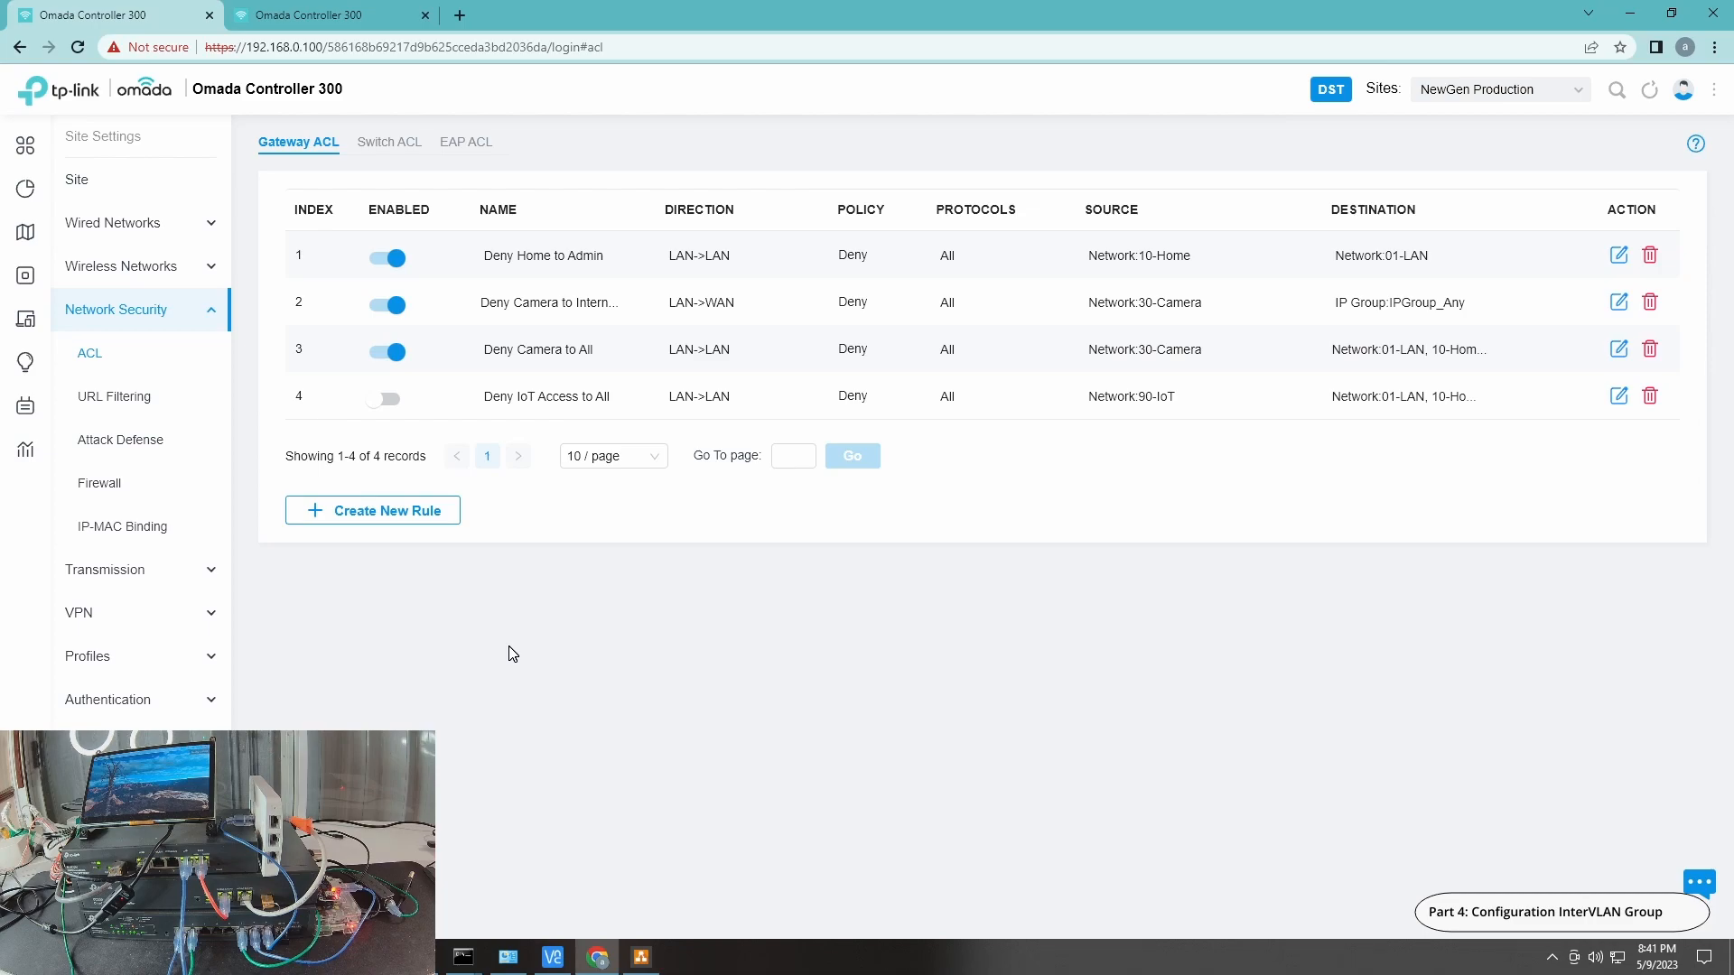
left_click(642, 956)
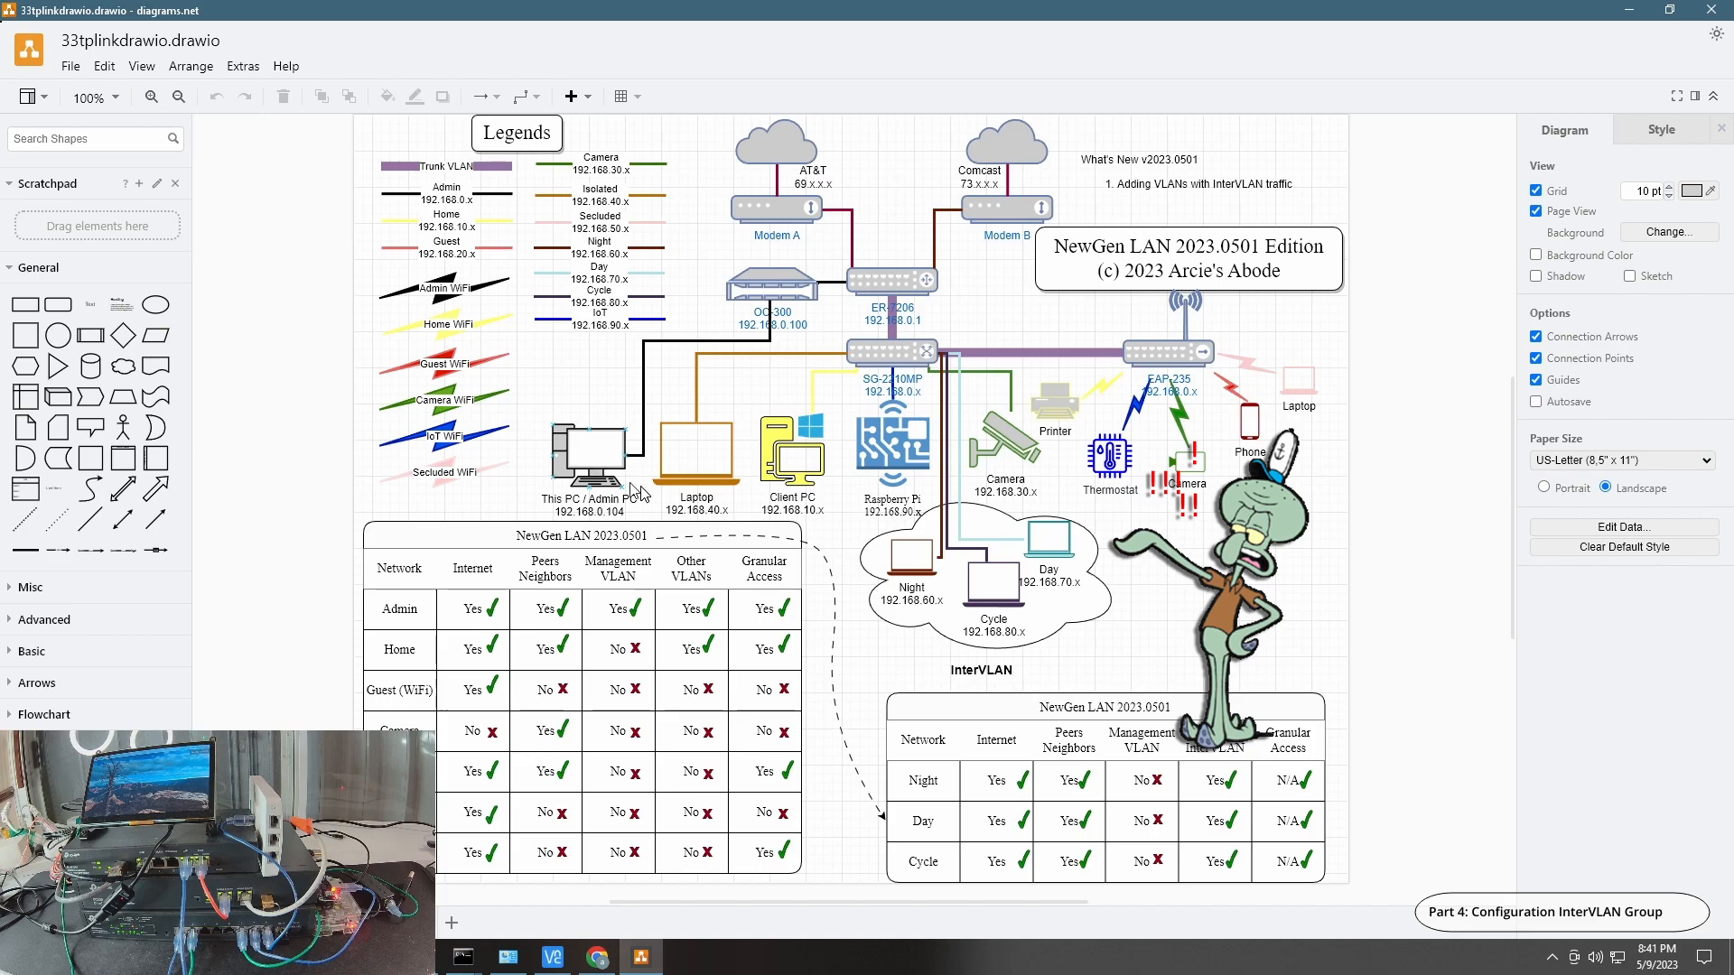
left_click(1629, 10)
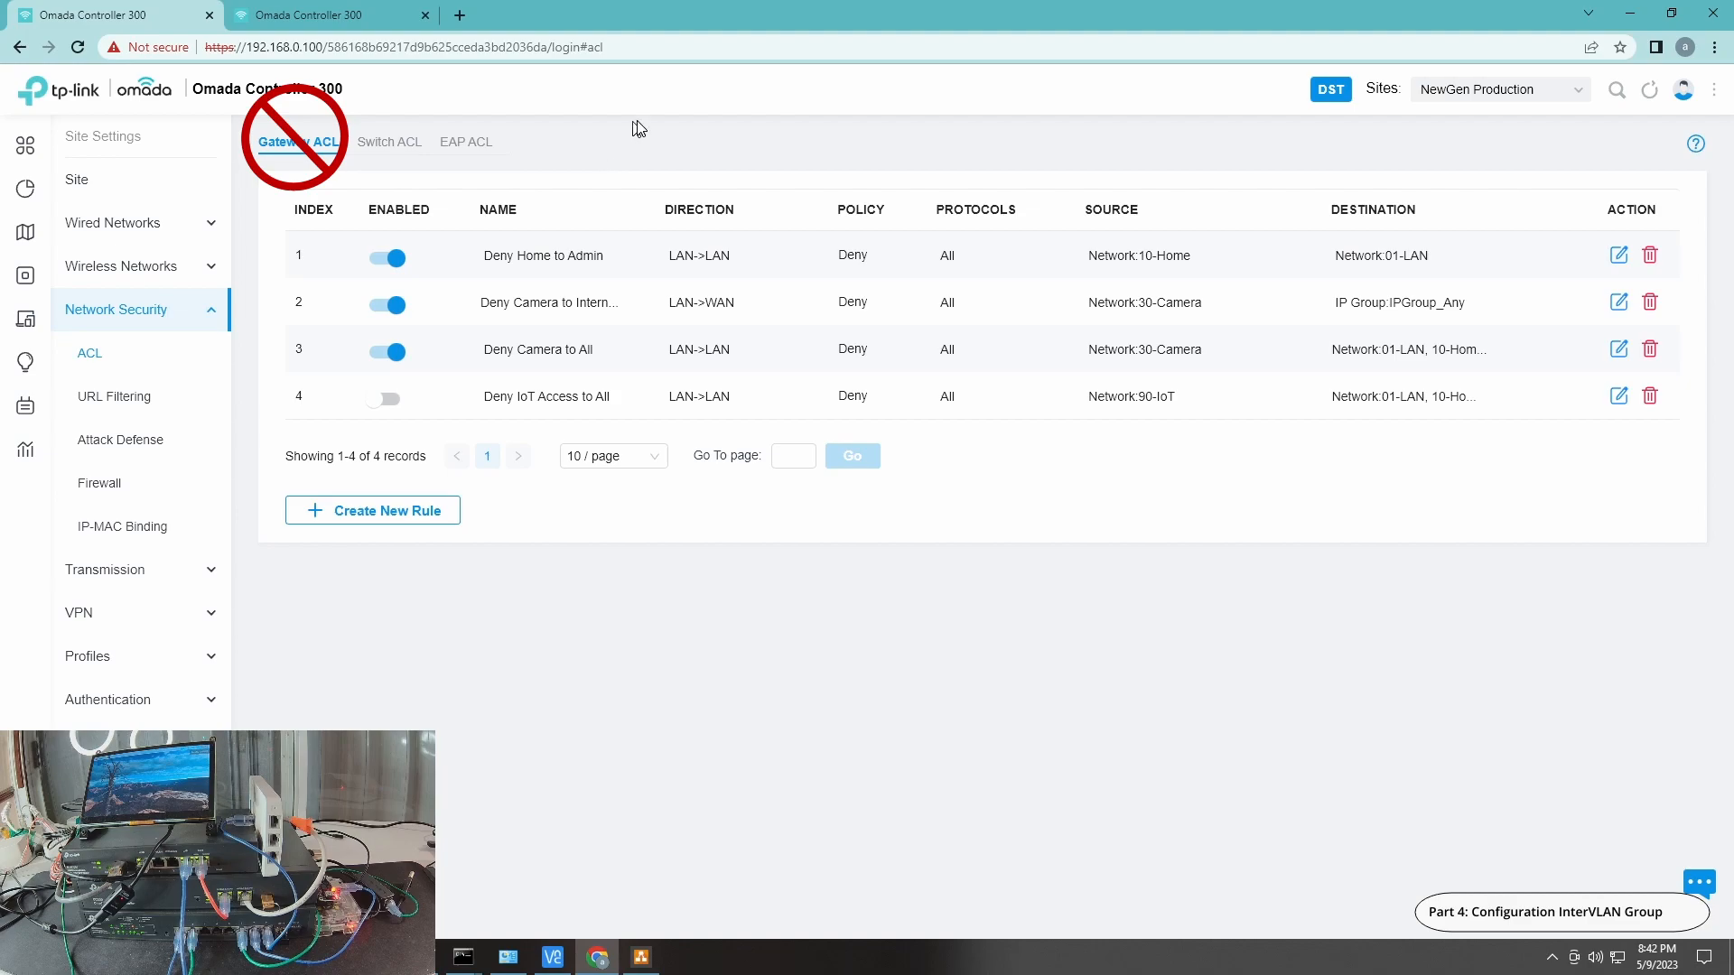
- Start a new Switch ACL rule and name it "Deny InterVLAN Night Day Cycle"
left_click(403, 152)
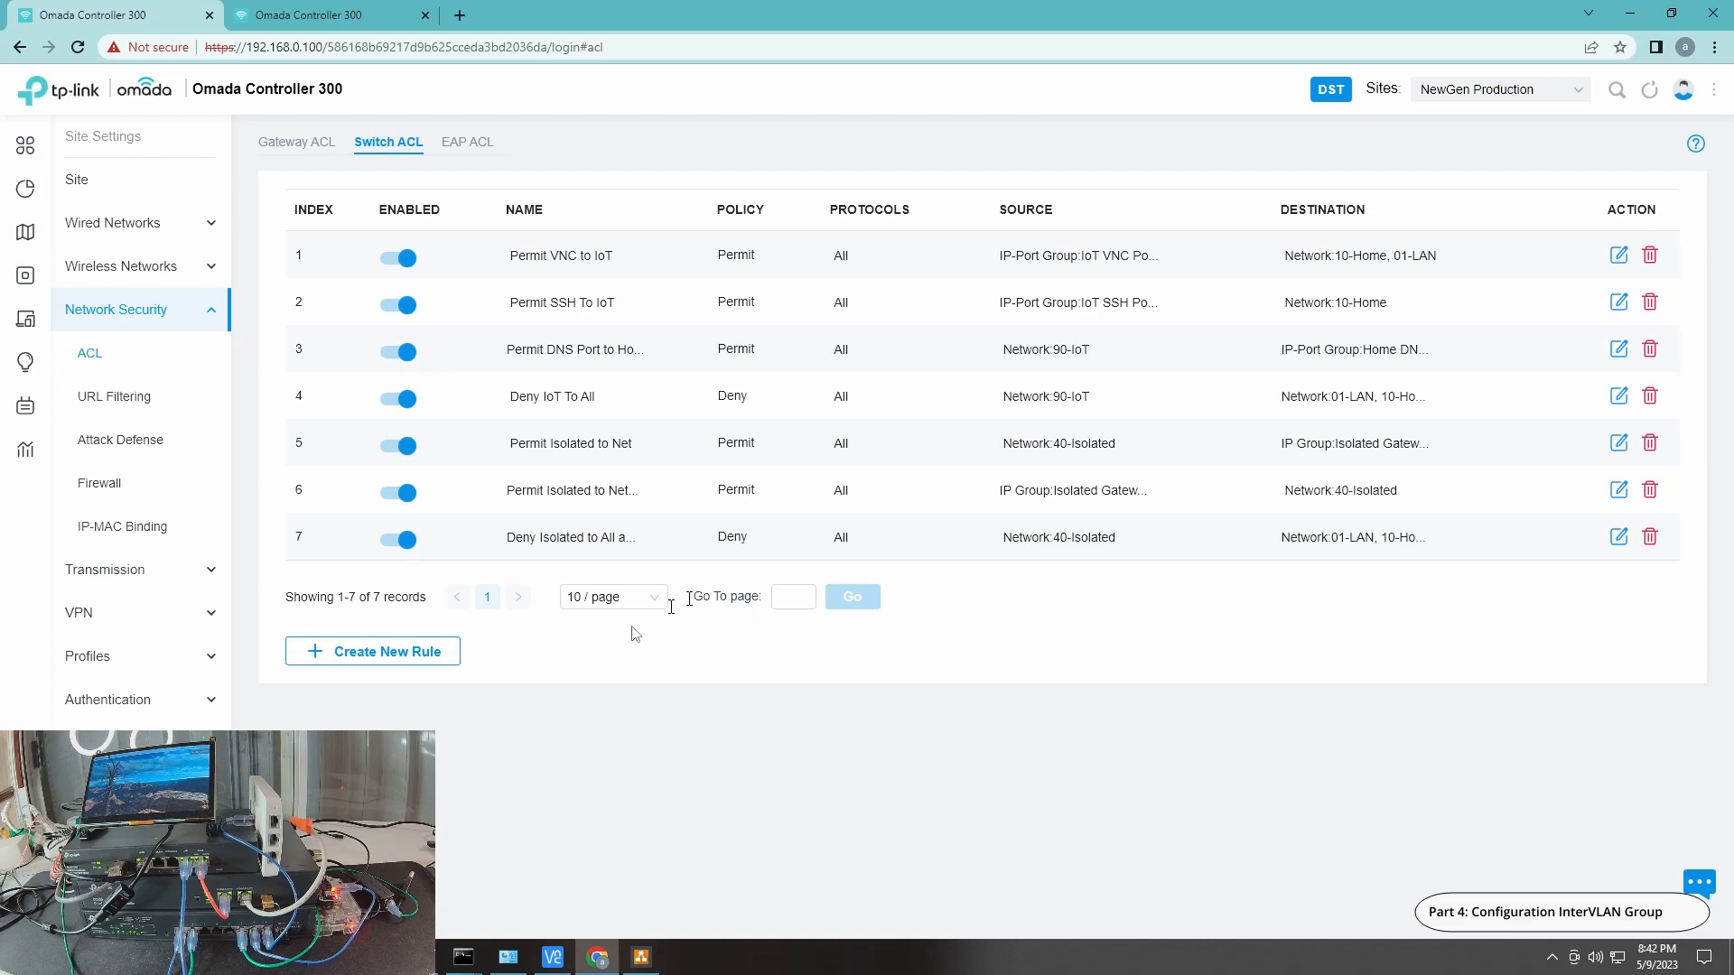
left_click(372, 670)
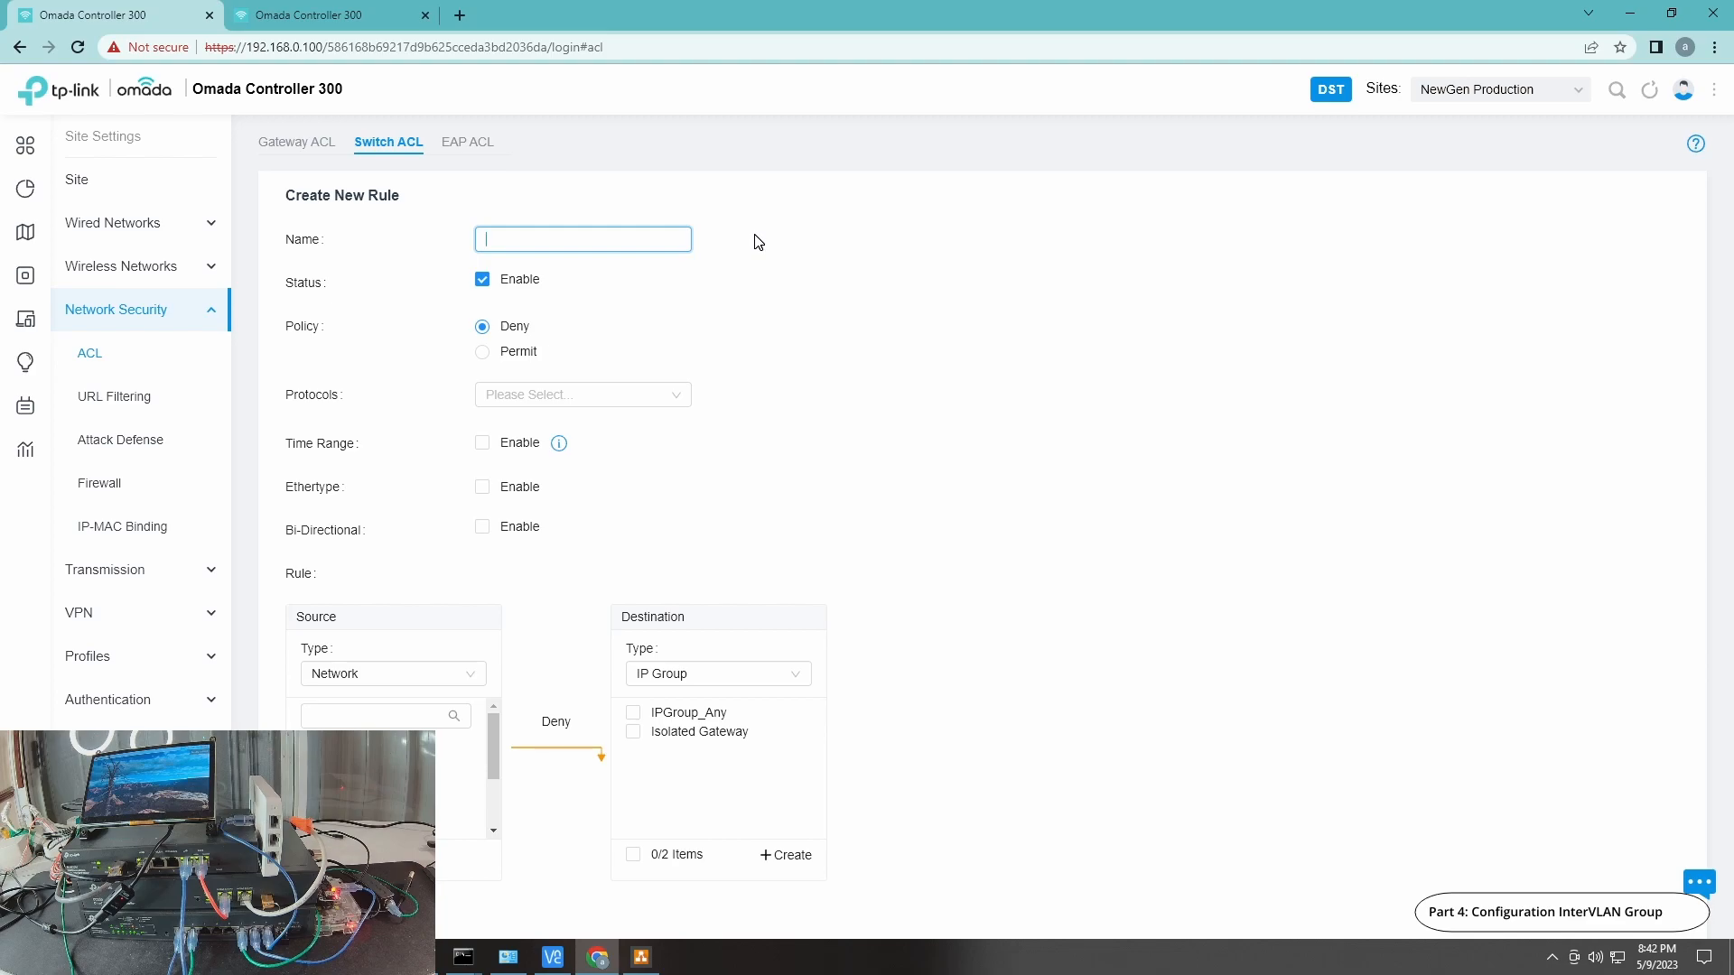
type("ny ")
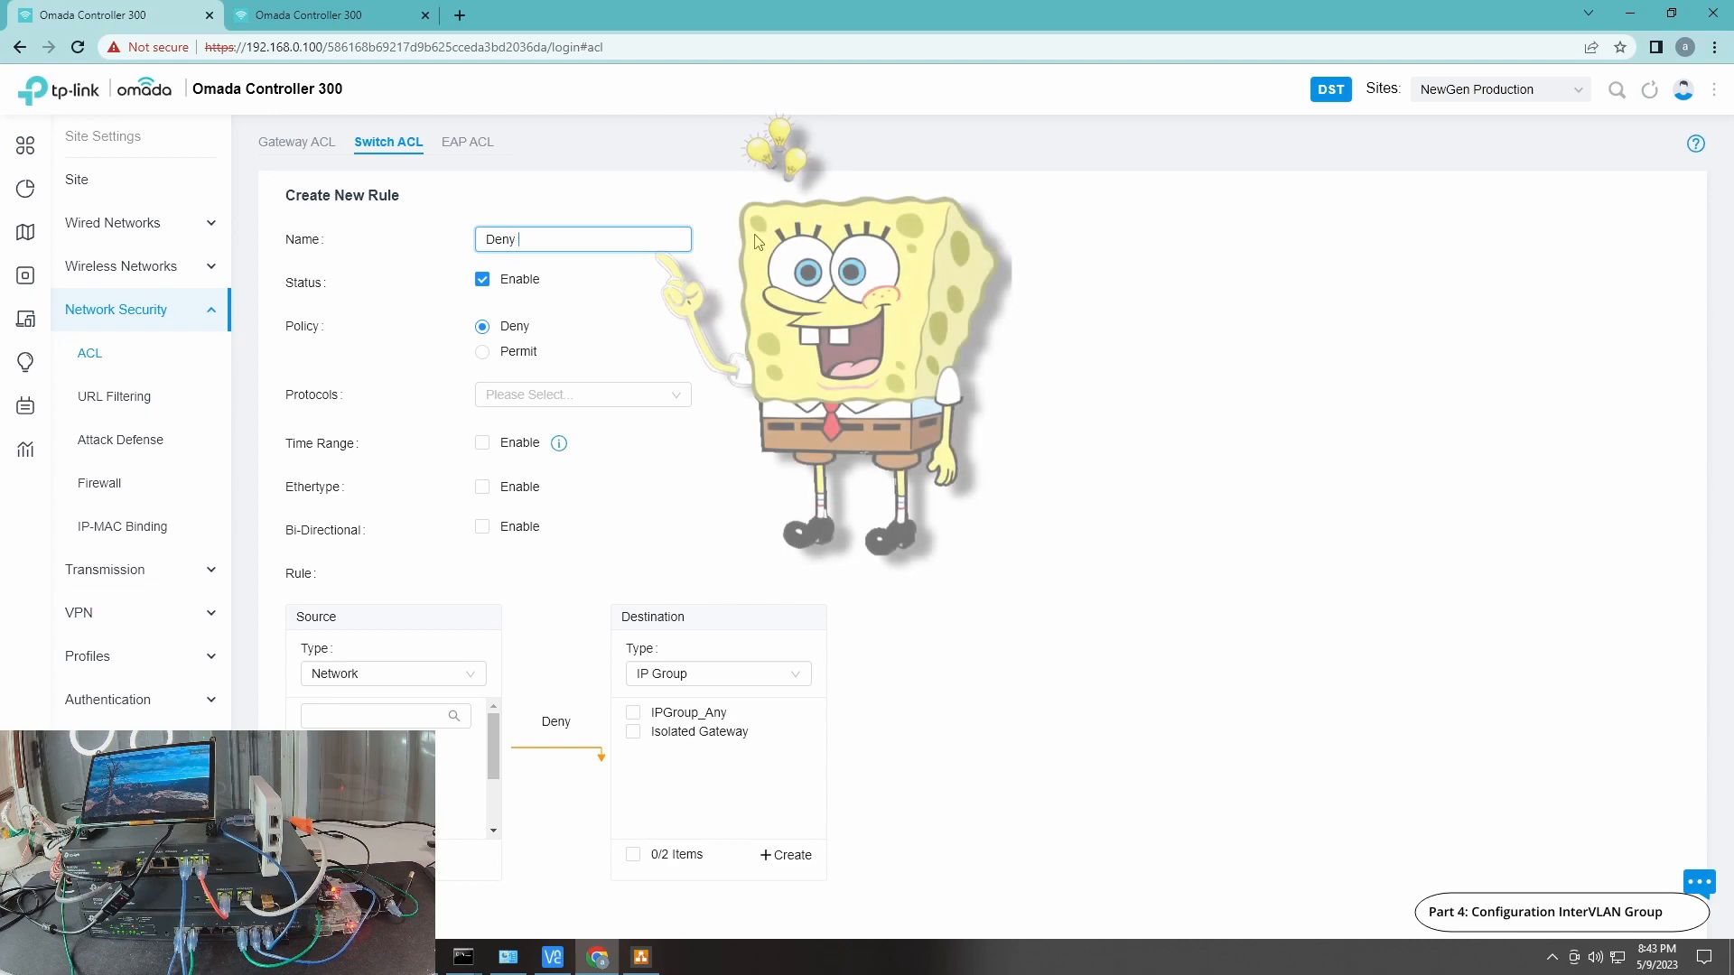
type("In")
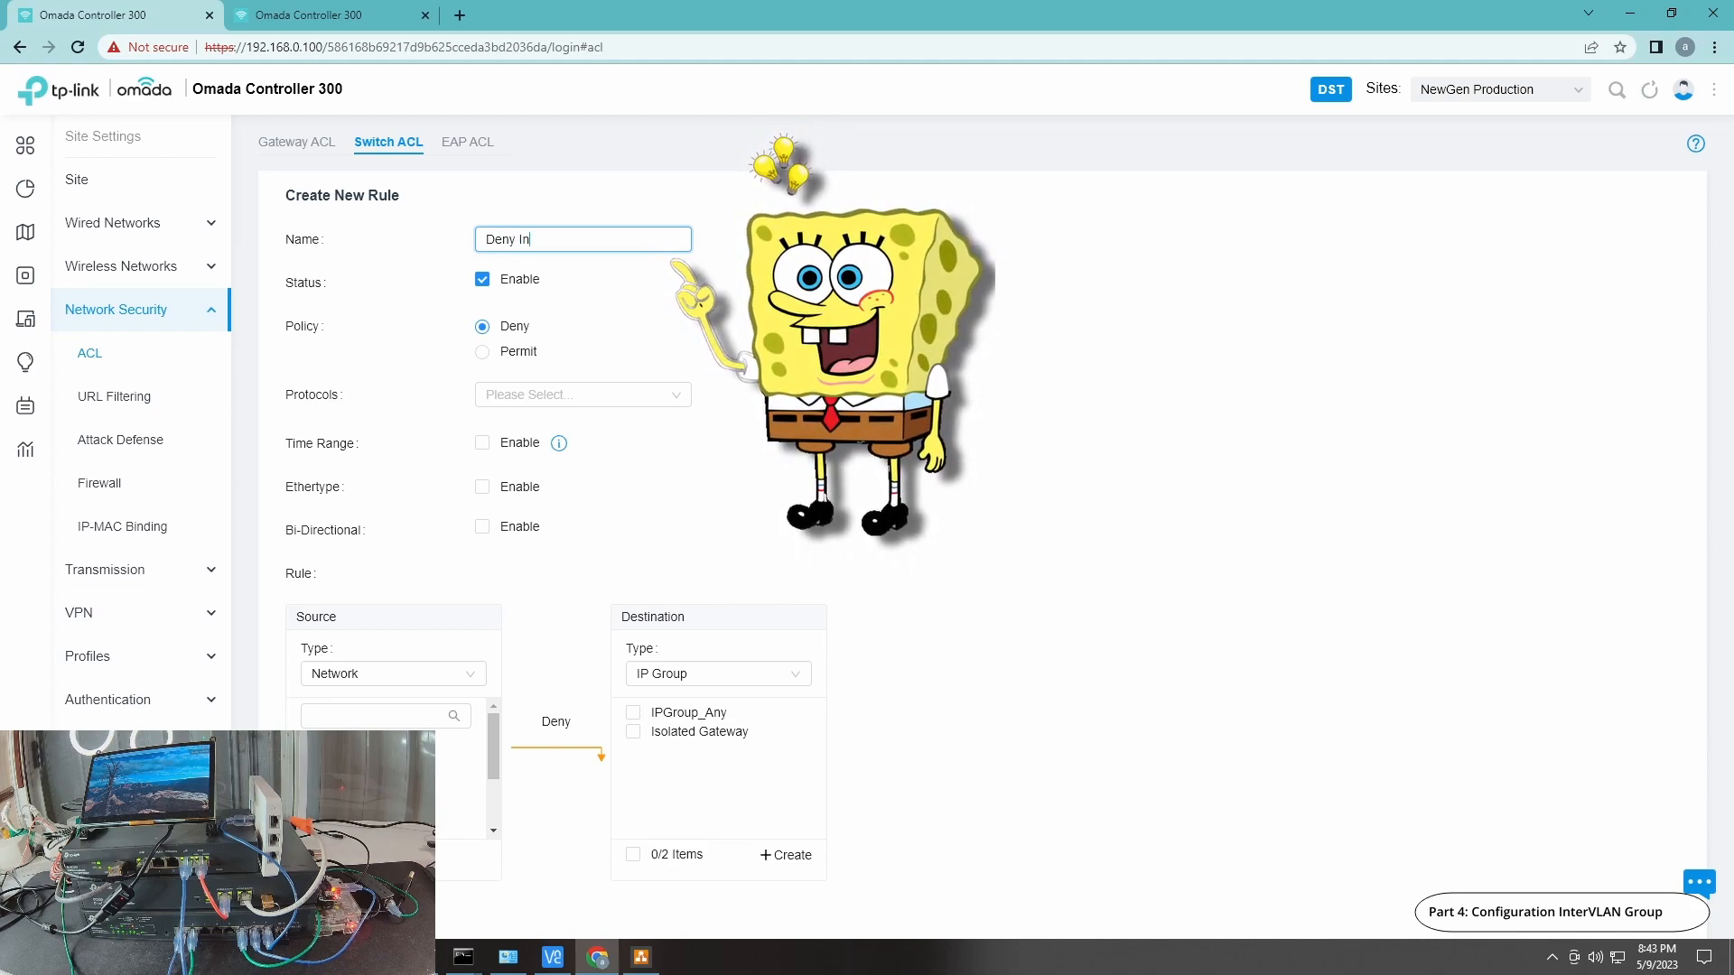
type("terVLAN Night Day Cycle")
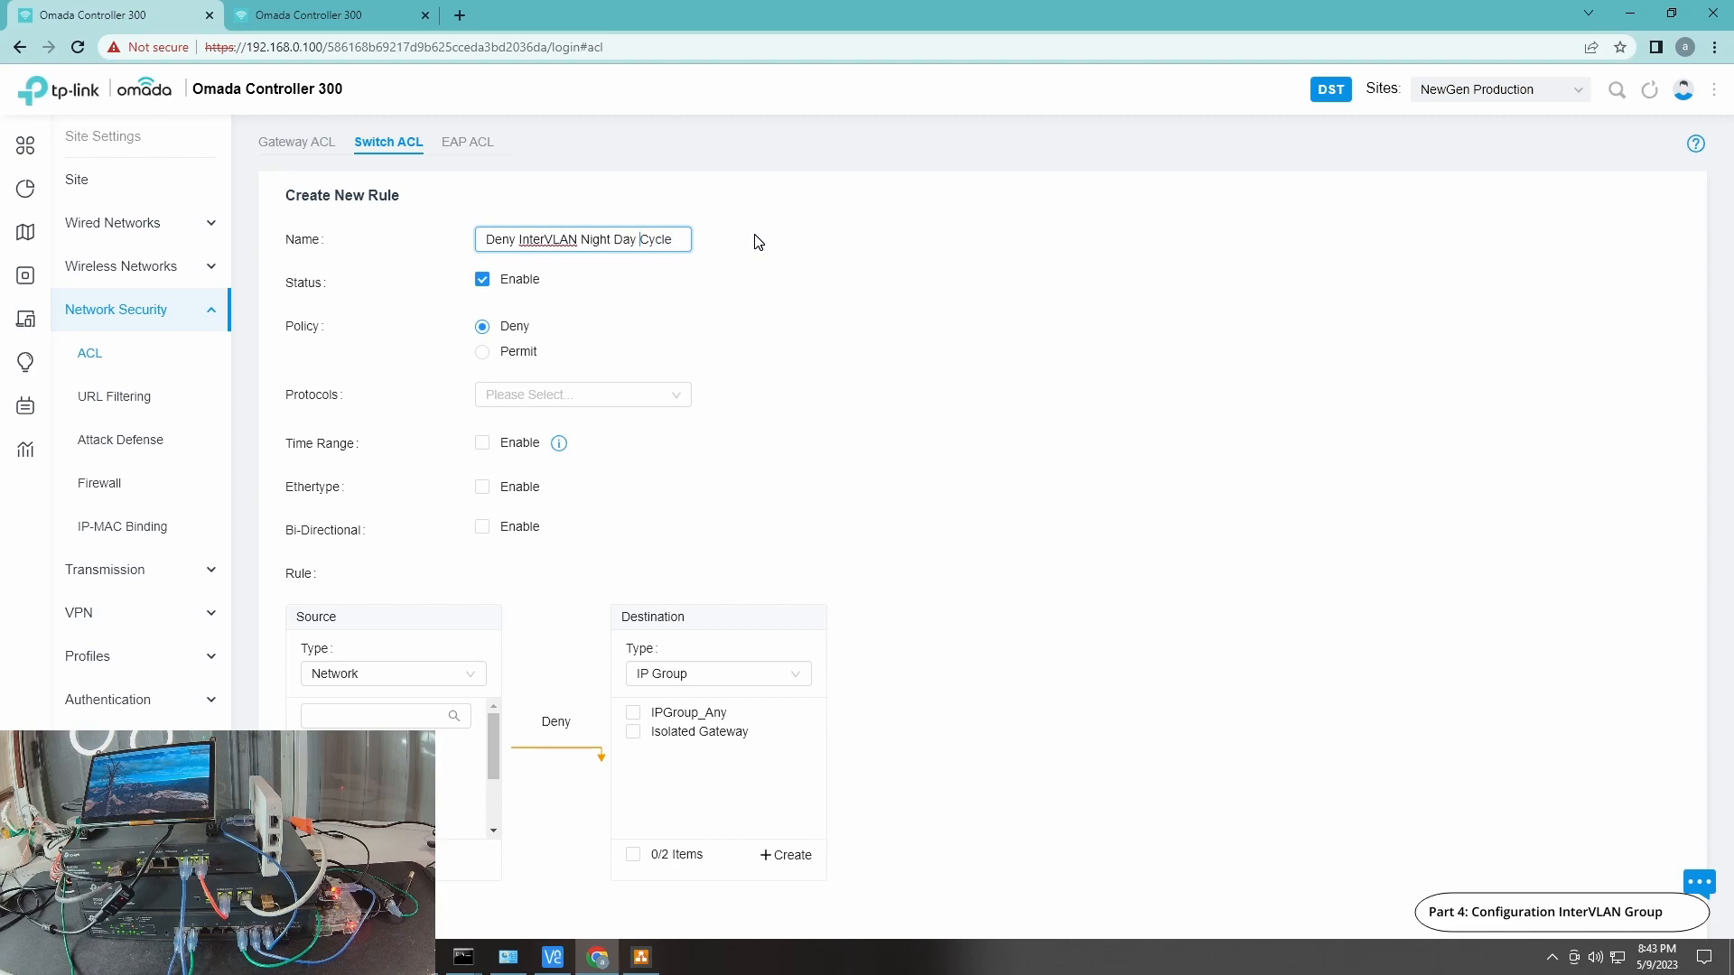
- Apply the new deny rule to all protocols
scroll(756, 241, "down", 1)
left_click(620, 361)
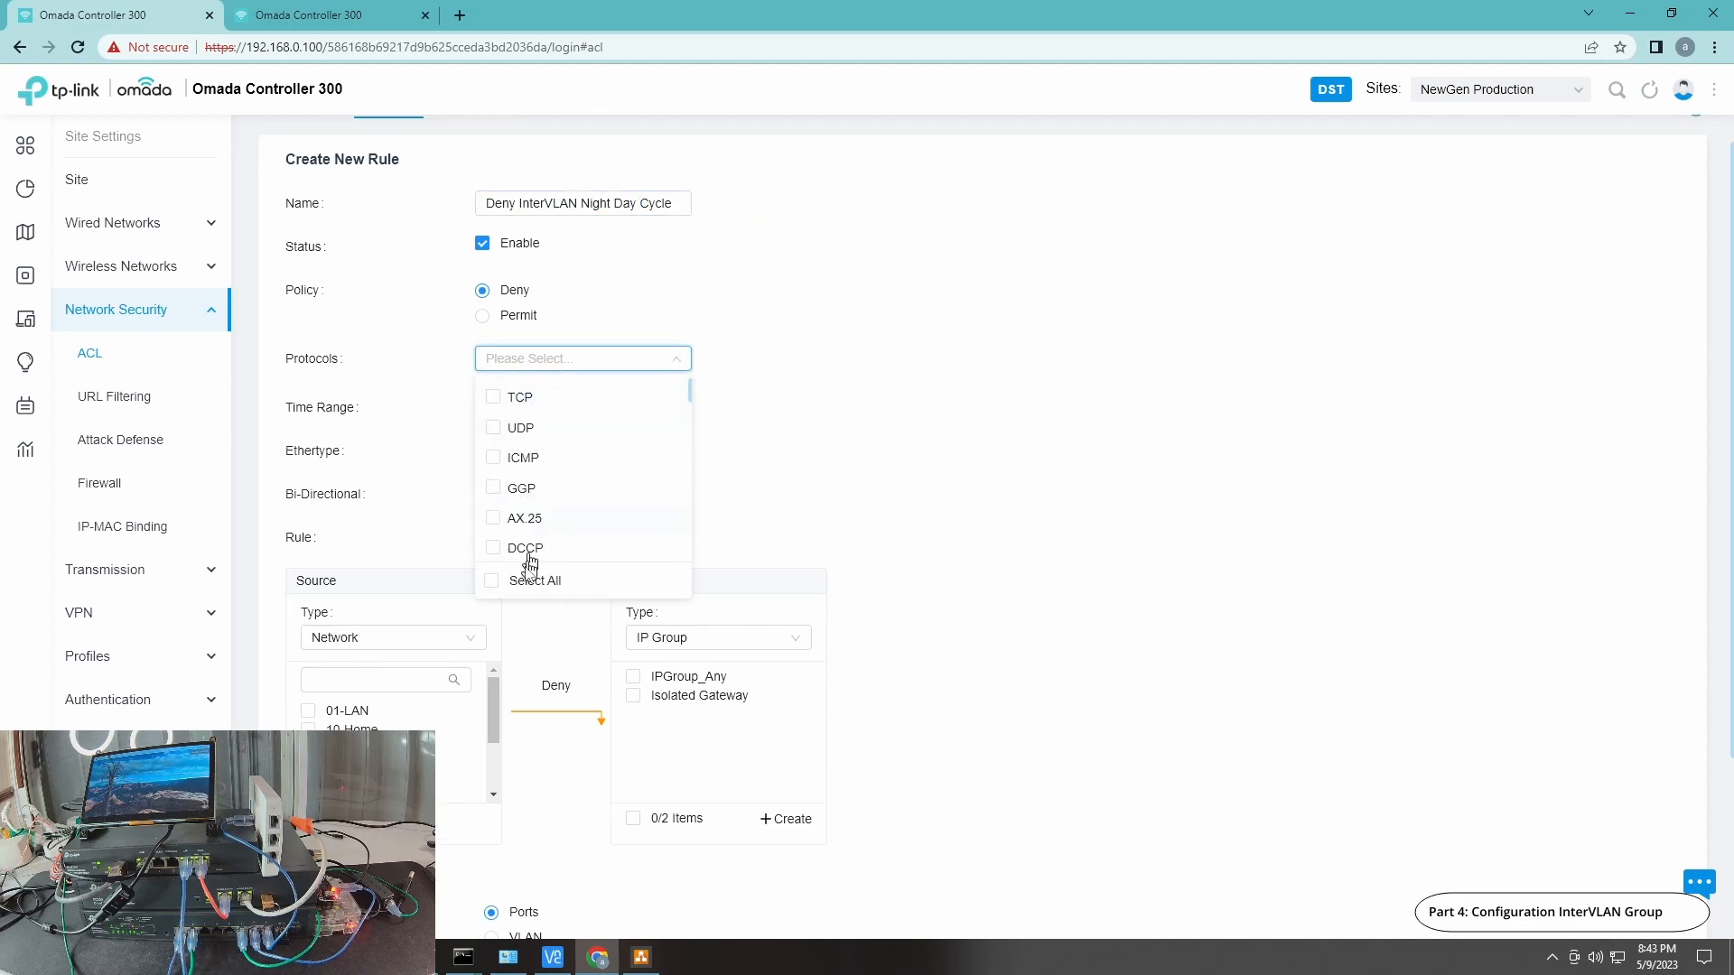
left_click(607, 358)
left_click(545, 581)
left_click(558, 327)
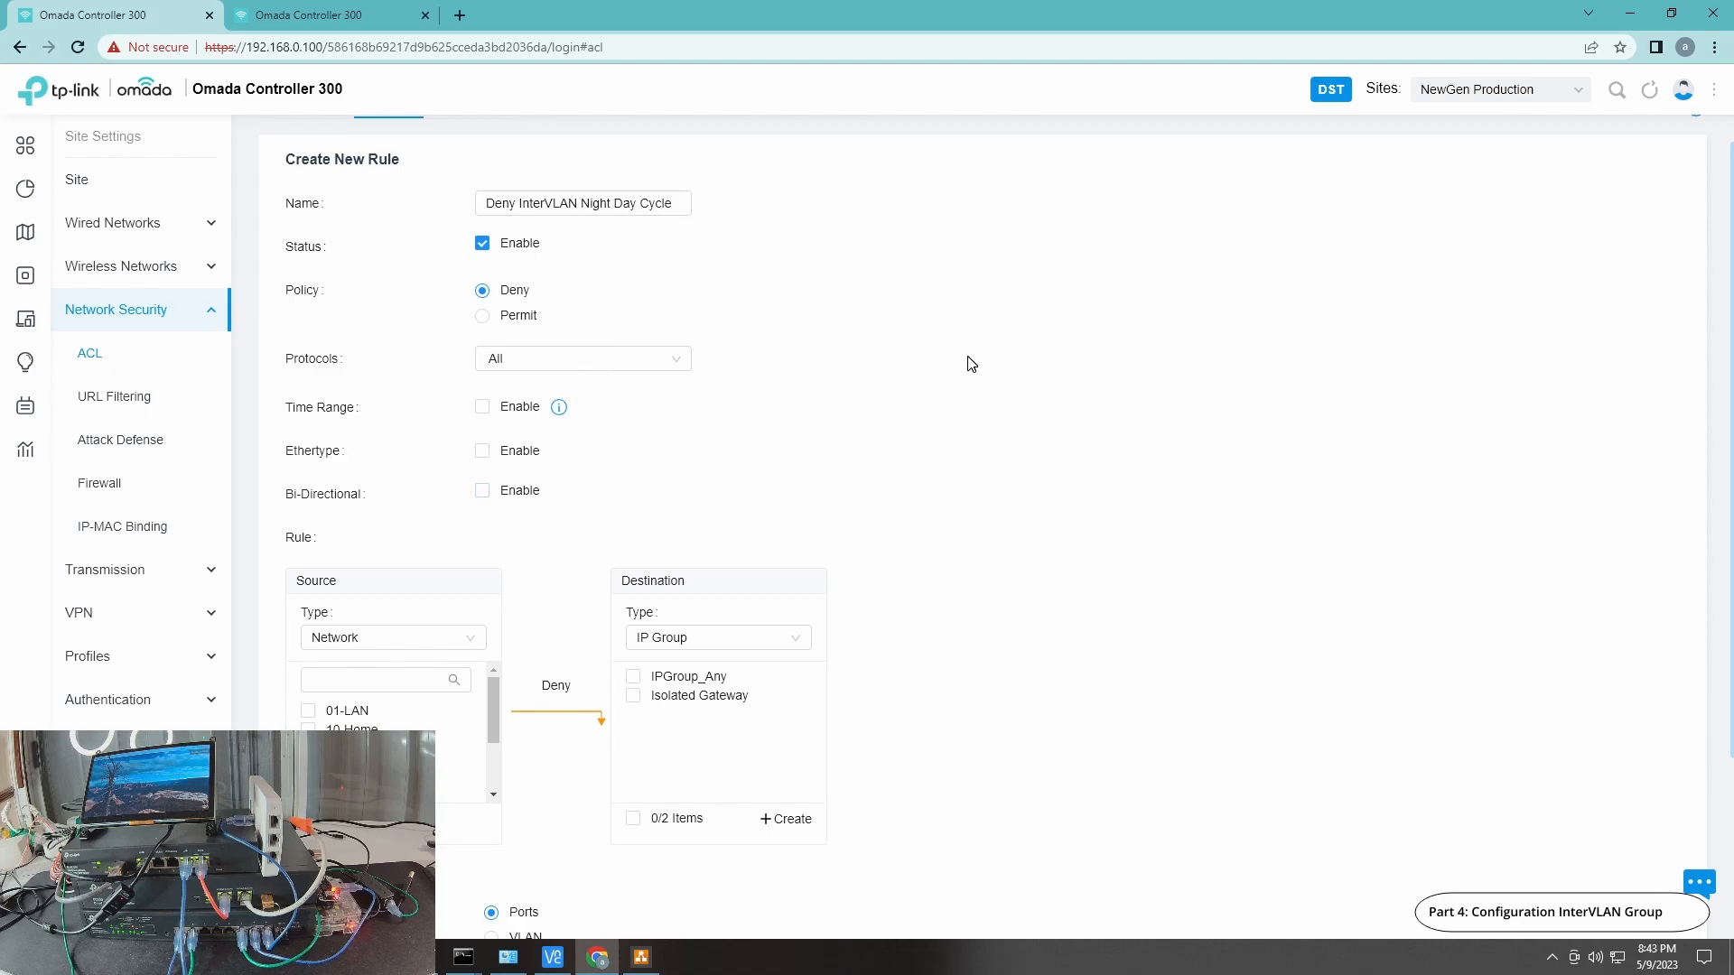
- Select the networks 60-Night, 70-Day and 80-Cycle as the rule's source
scroll(972, 361, "down", 1)
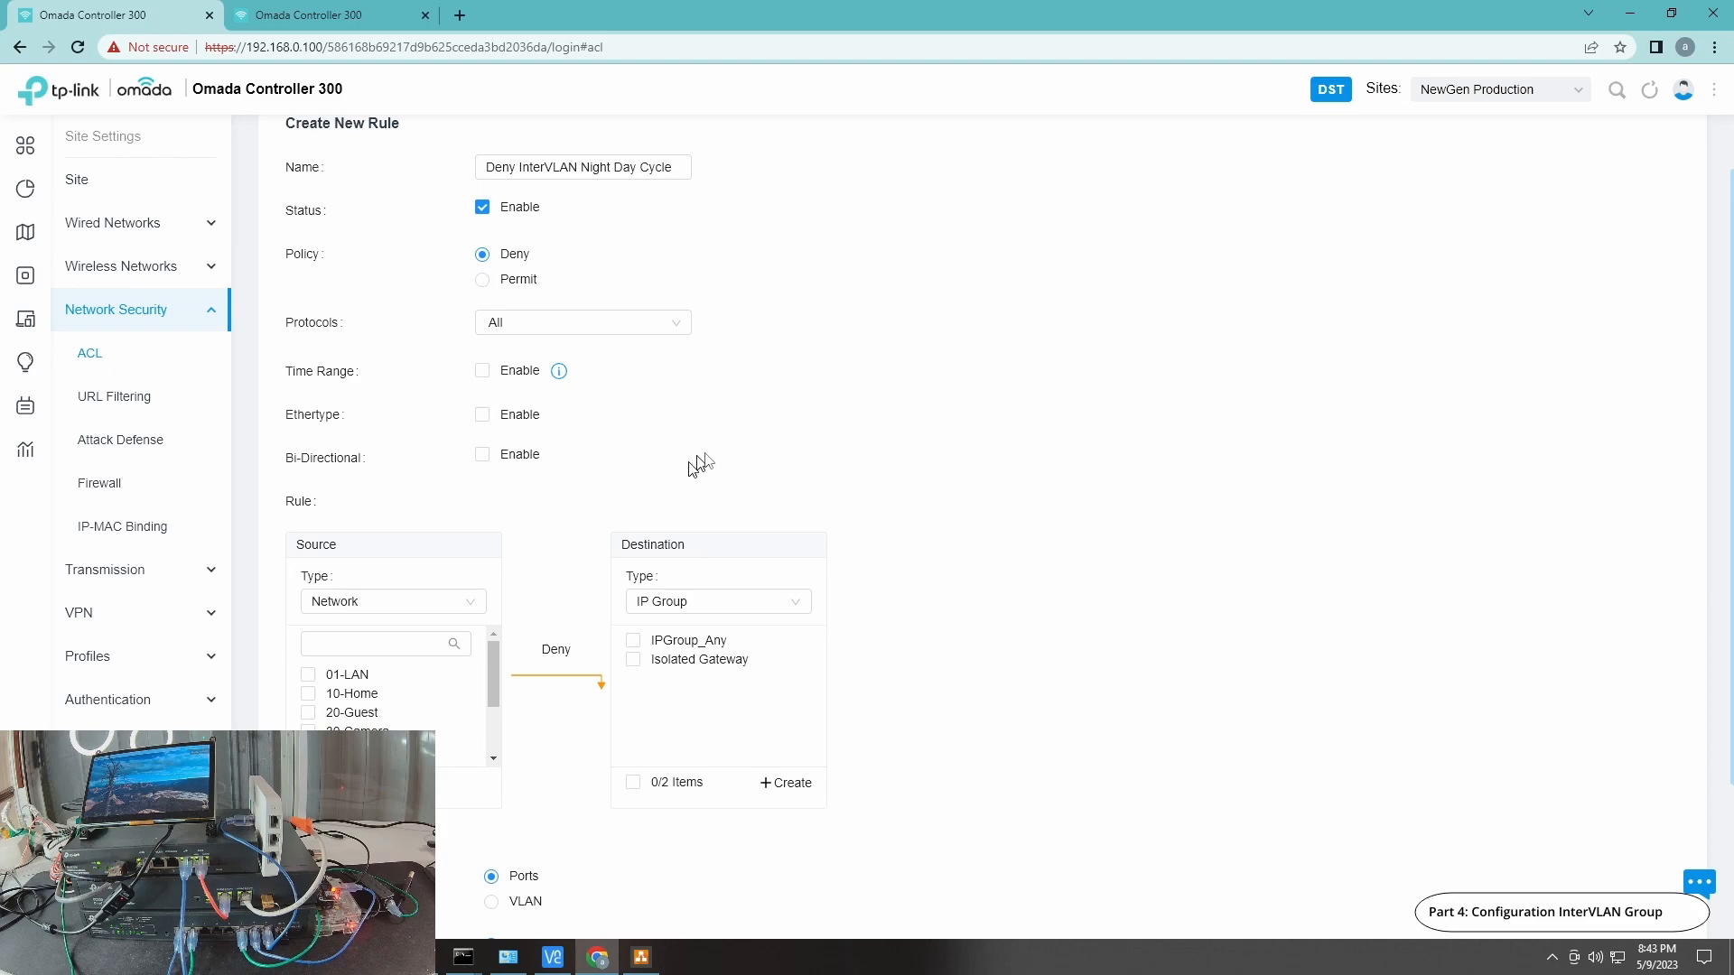
scroll(669, 460, "down", 2)
scroll(424, 542, "down", 3)
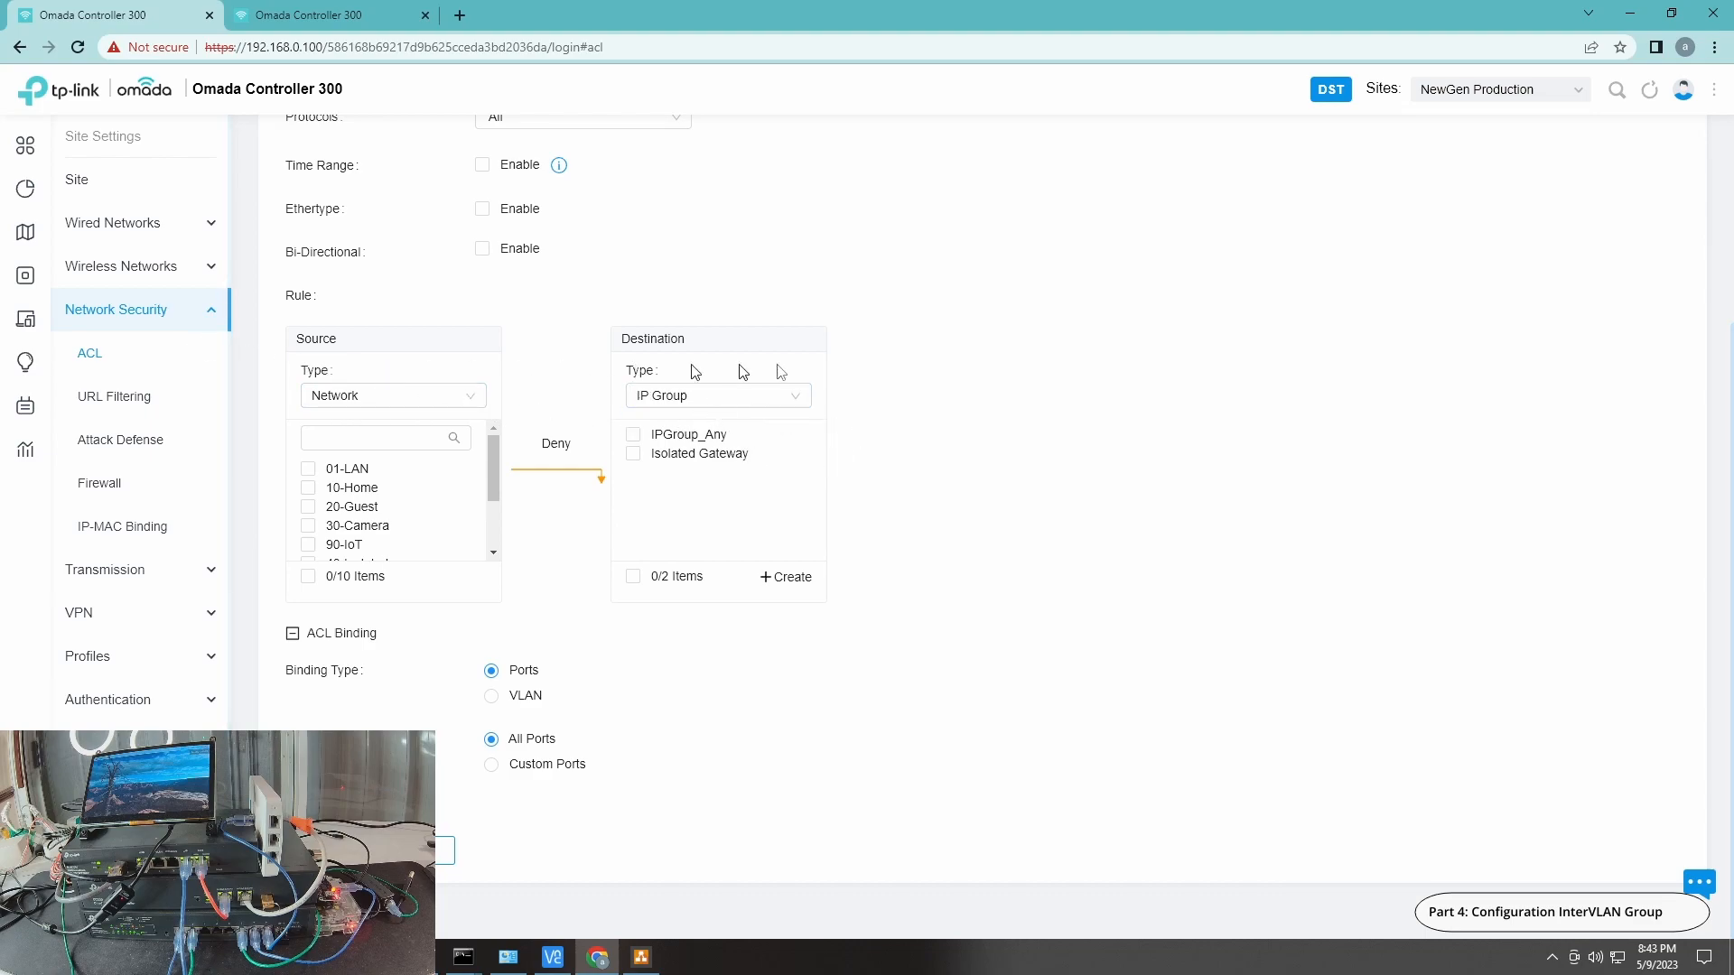
left_click(415, 401)
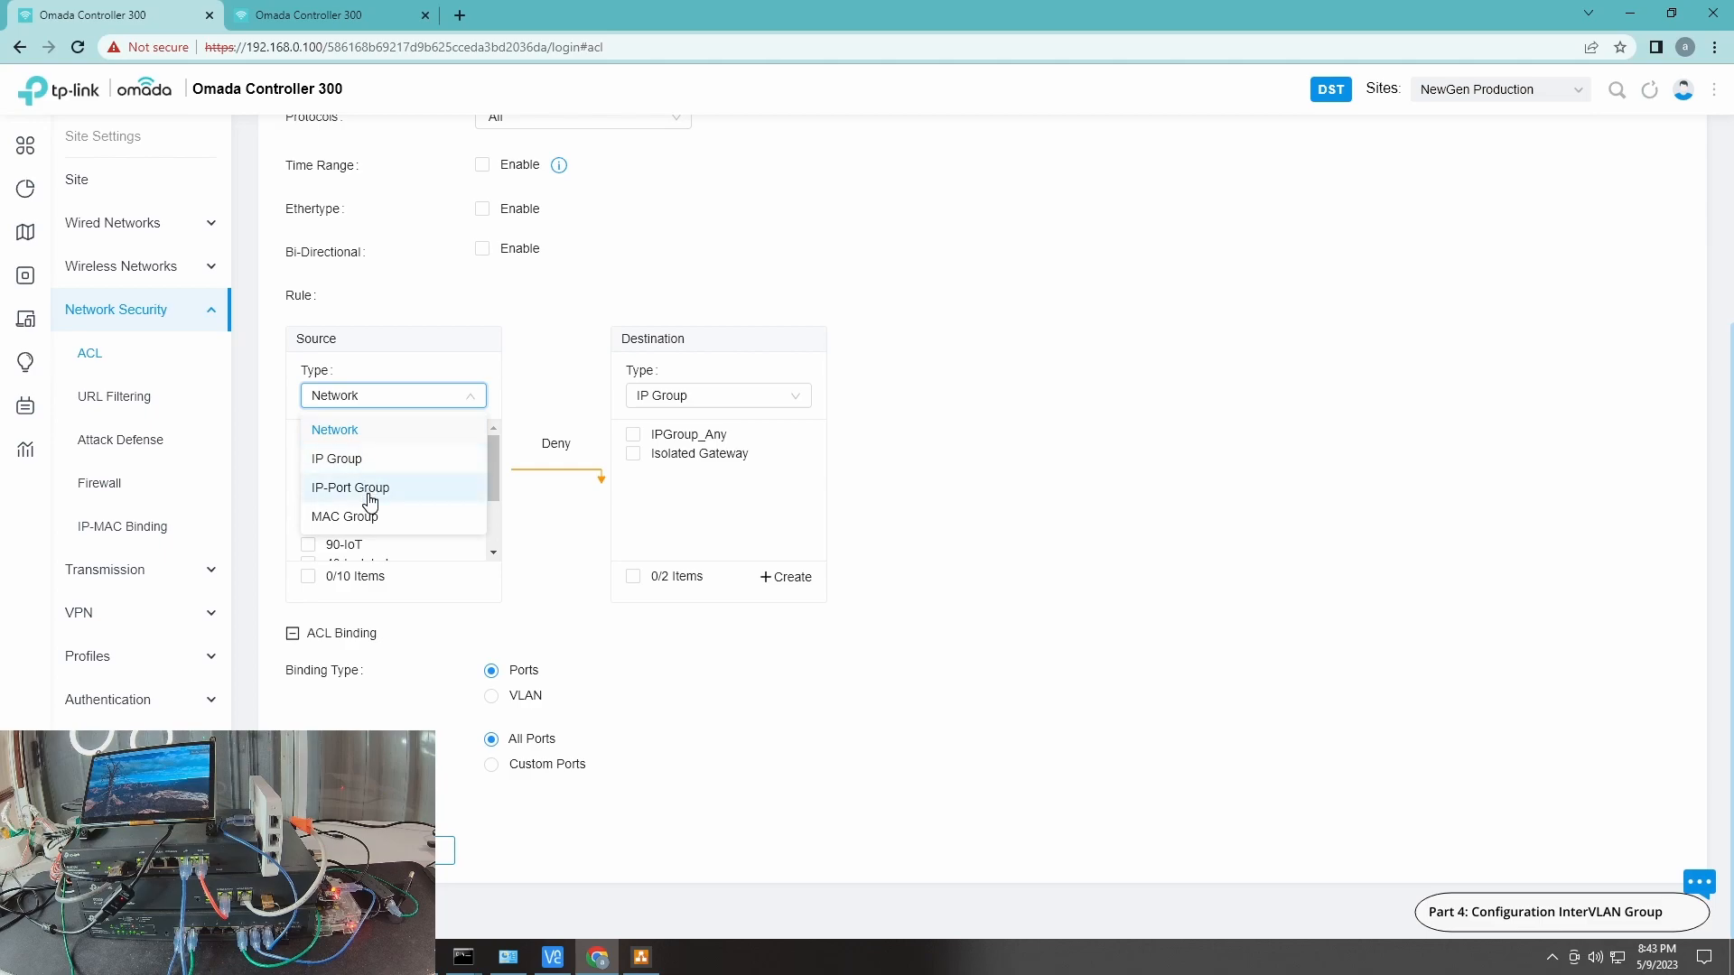
left_click(697, 398)
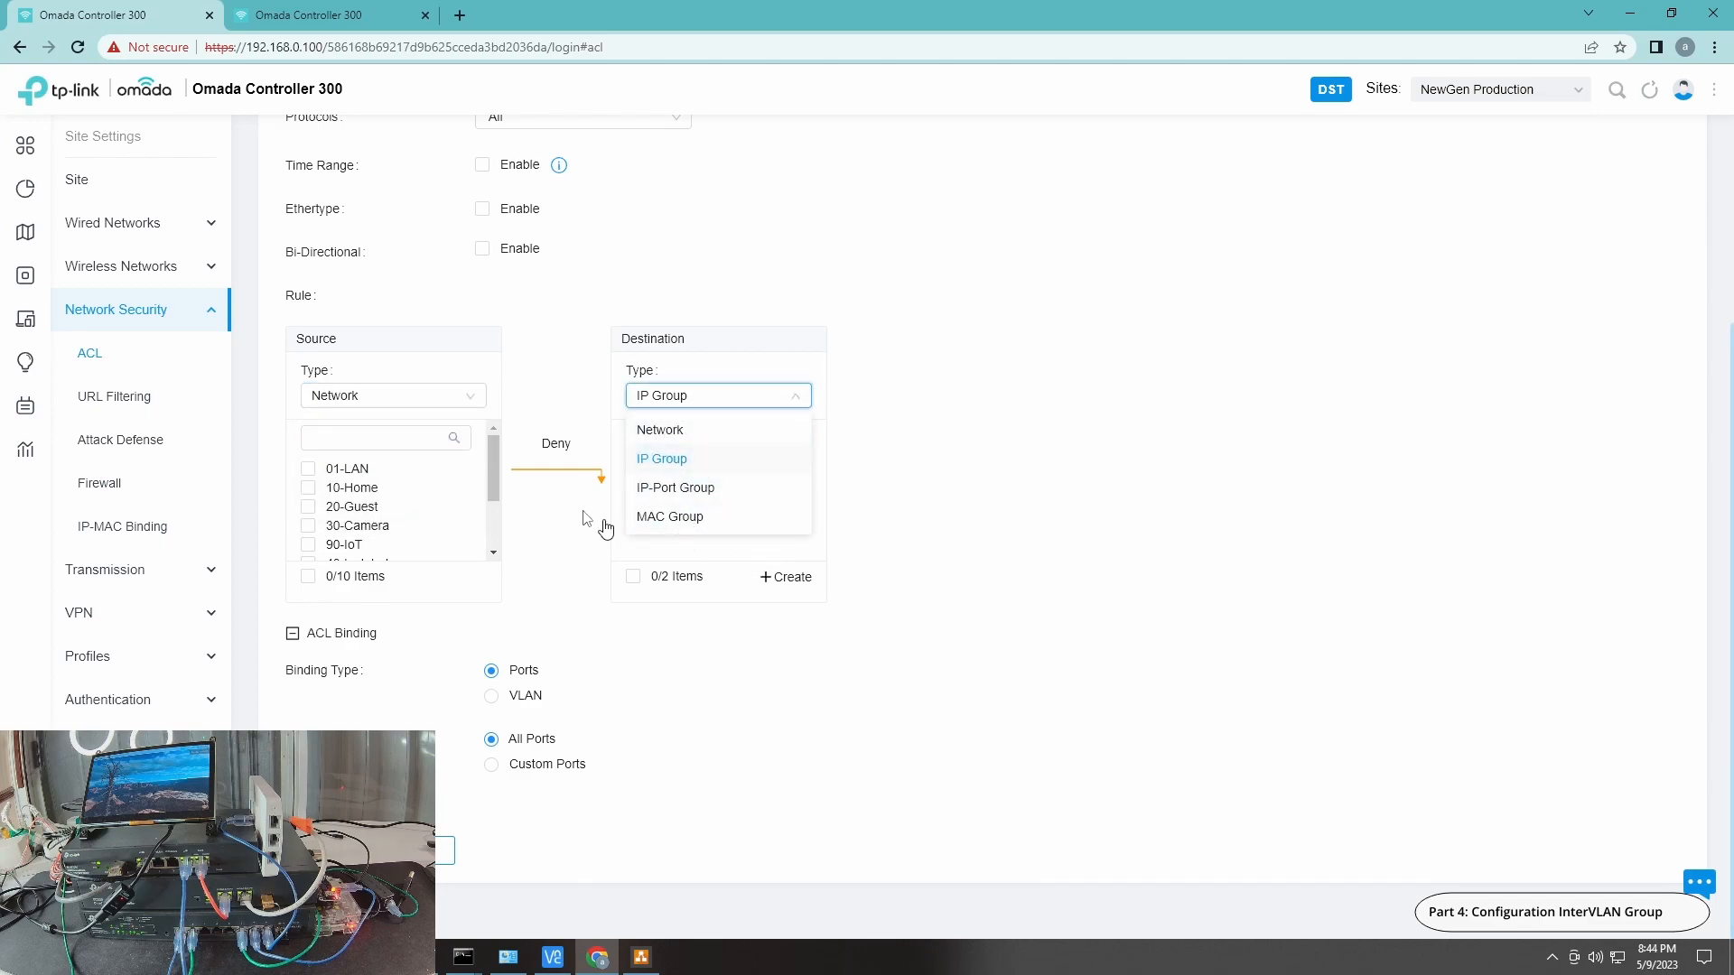
left_click_drag(490, 469, 496, 538)
left_click(343, 509)
left_click(343, 527)
left_click(332, 546)
mouse_move(493, 529)
left_mouse_down()
mouse_move(493, 472)
mouse_move(488, 543)
left_mouse_up()
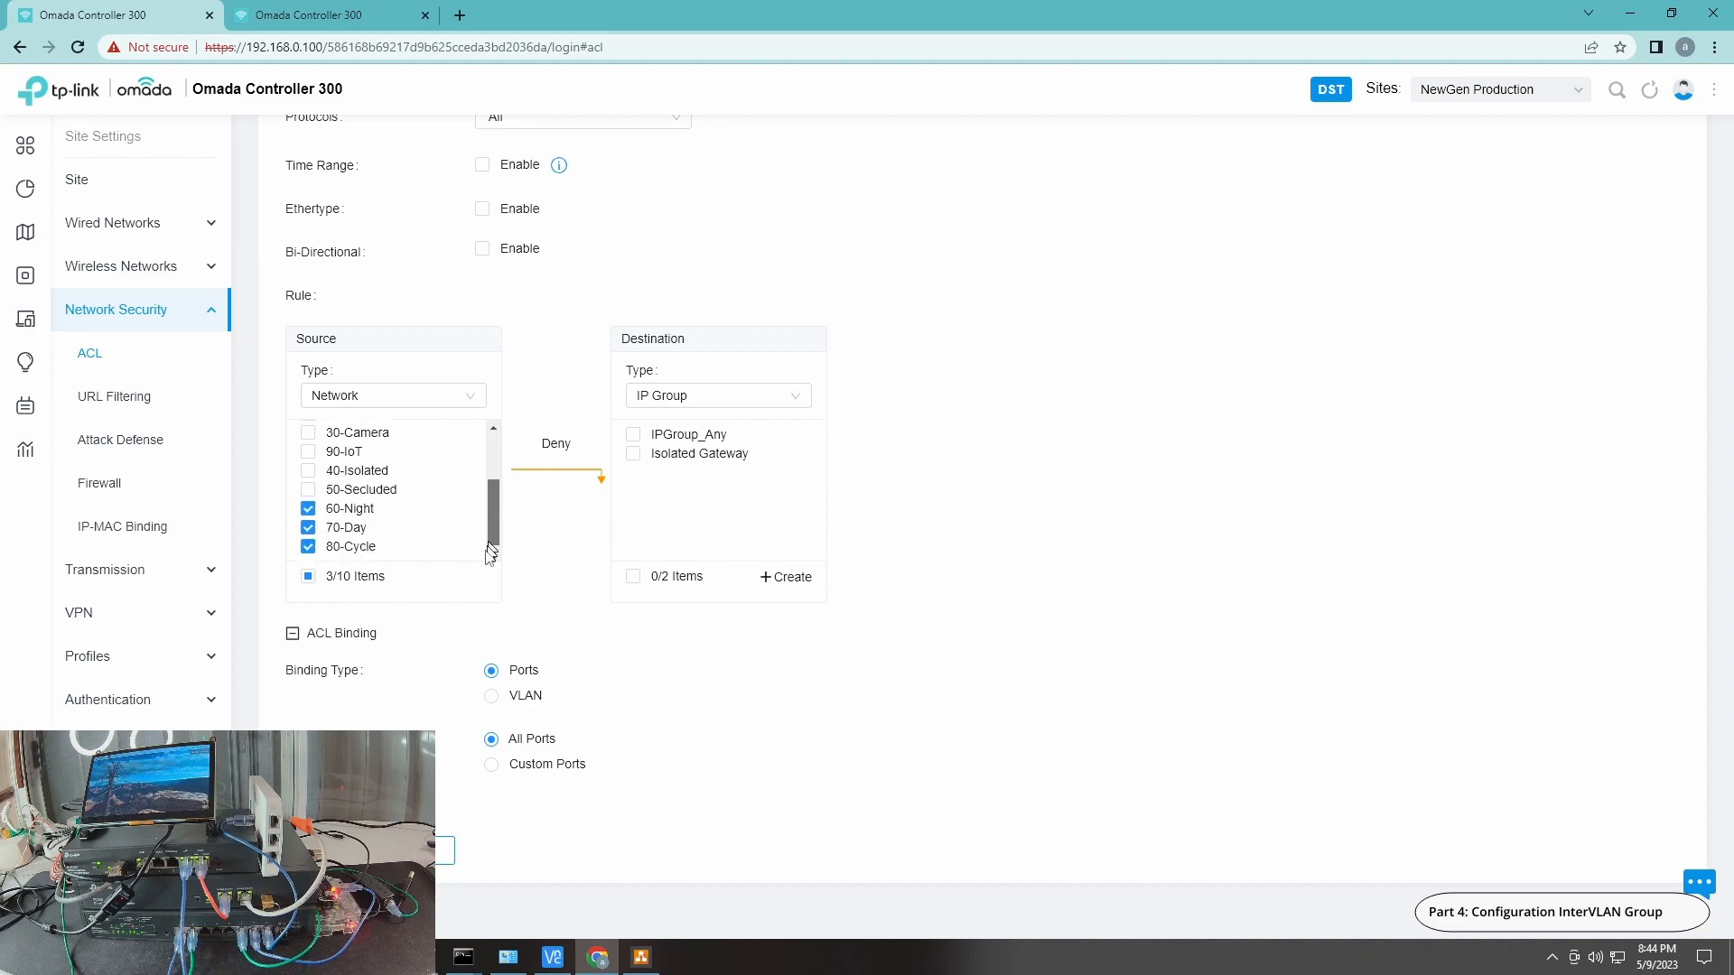
- Set the rule's destination type to Network and select every network except 60-Night, 70-Day and 80-Cycle
left_click(694, 399)
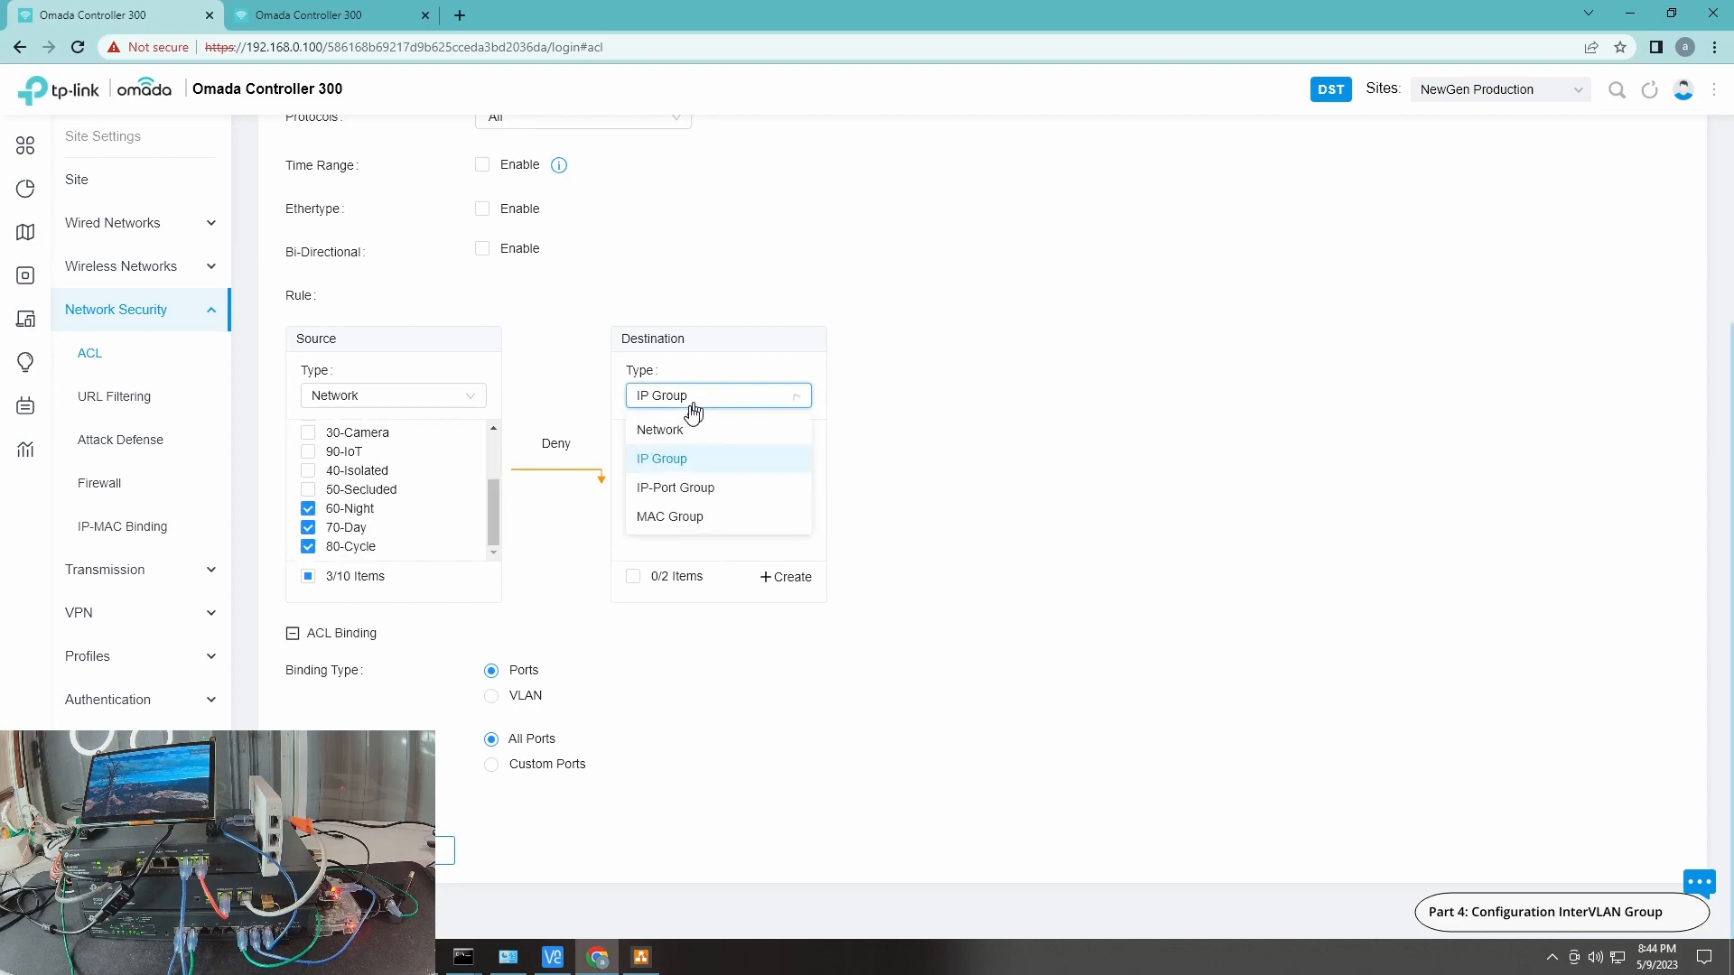
left_click(662, 429)
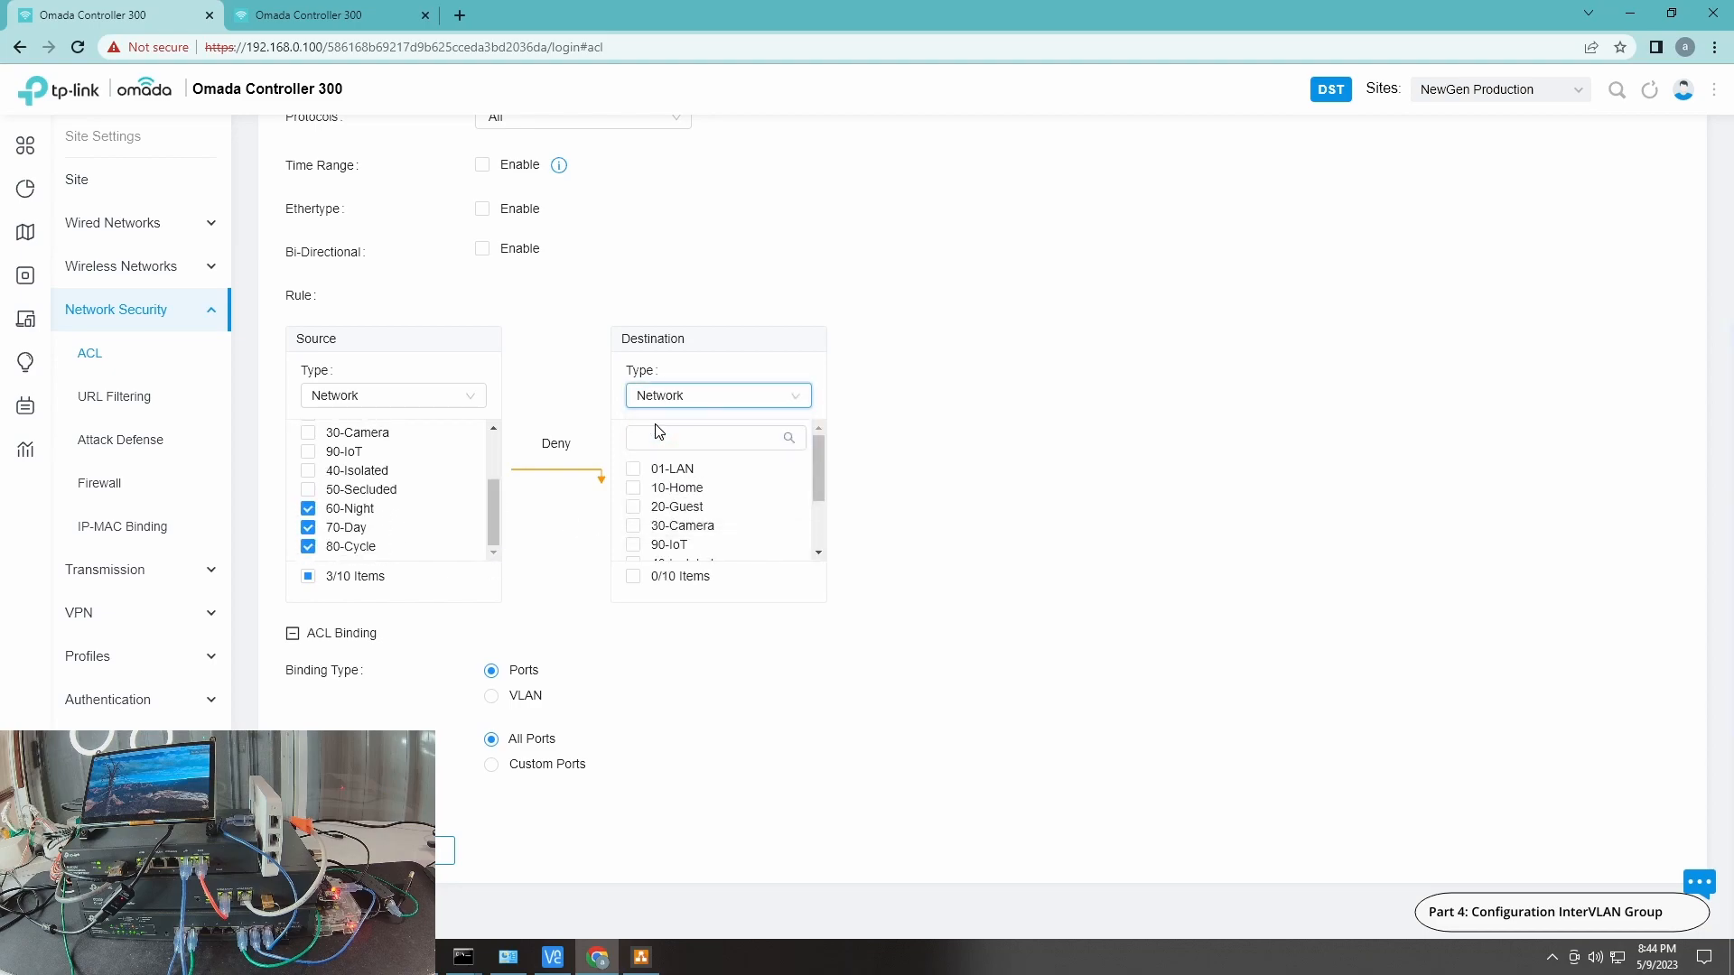
left_click(633, 577)
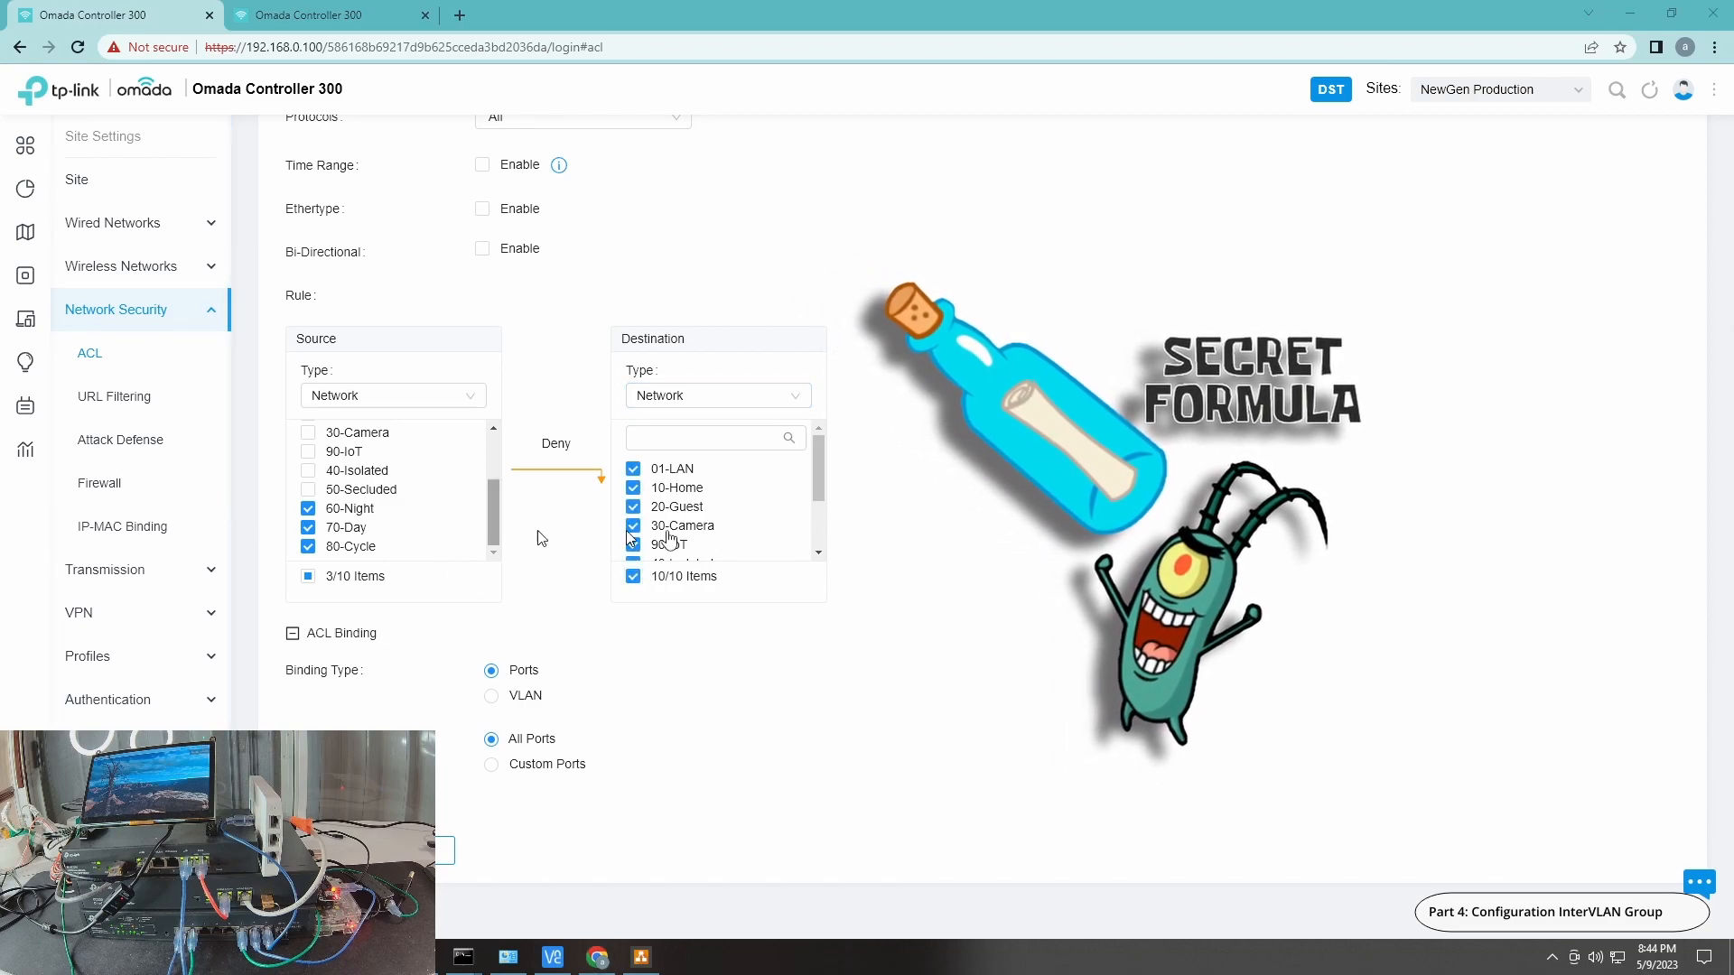
scroll(813, 475, "down", 2)
left_click_drag(806, 520, 833, 564)
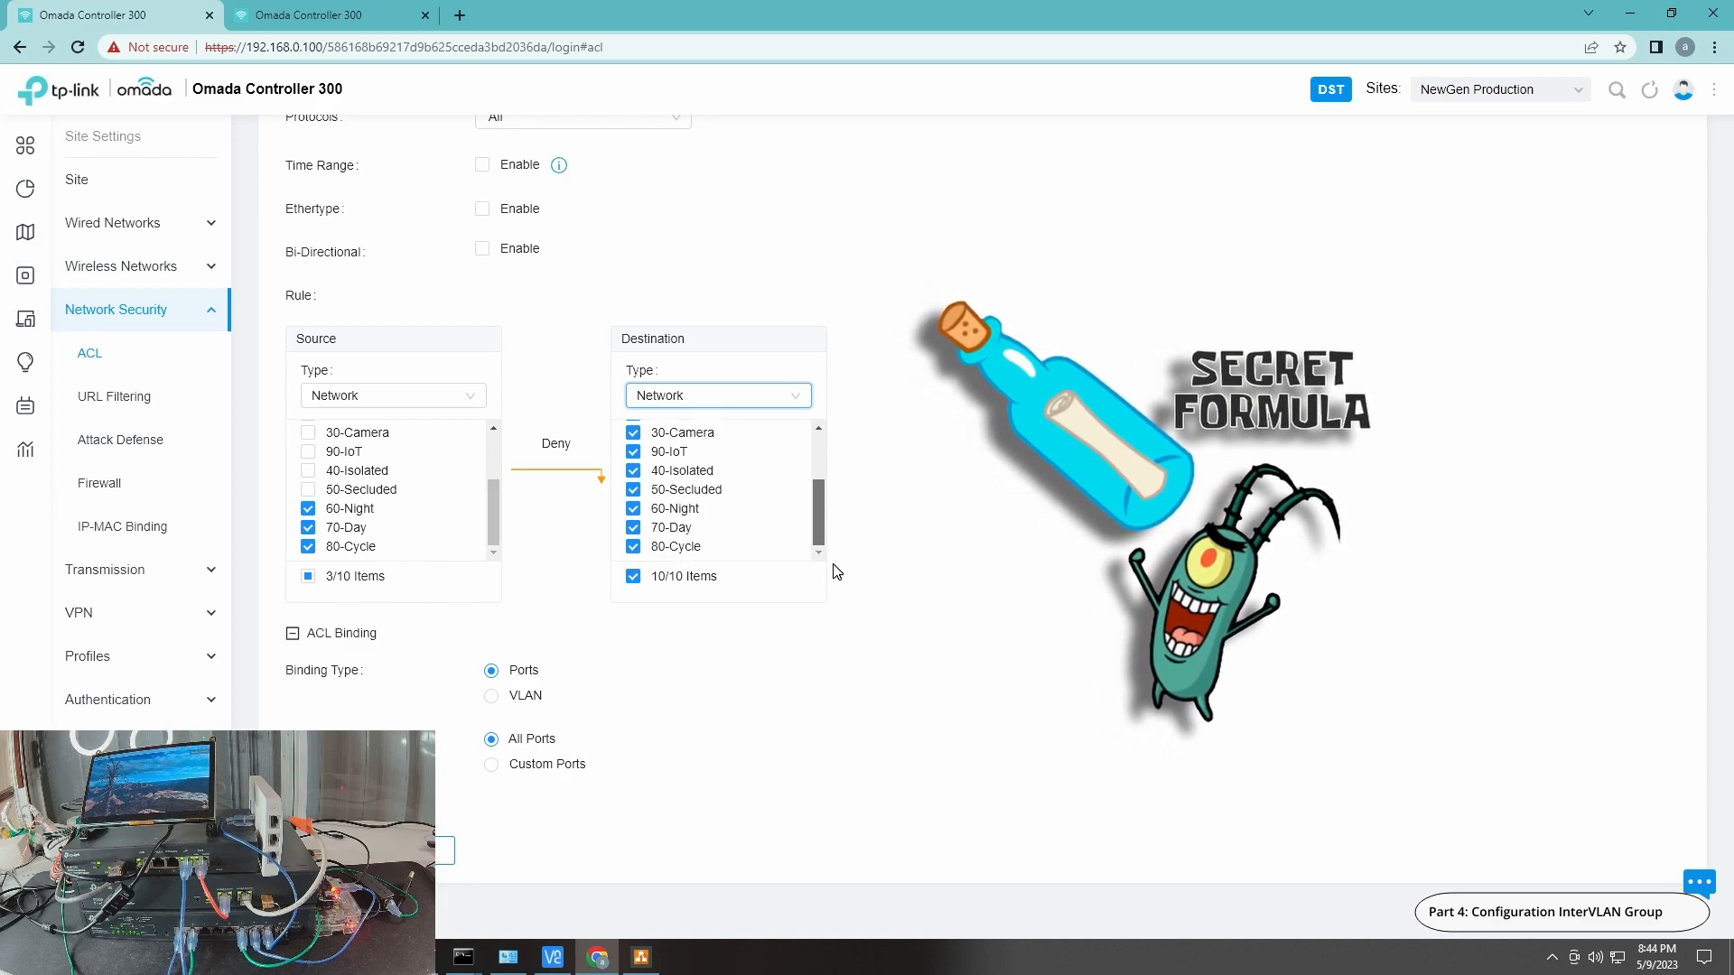
left_click(634, 547)
left_click(634, 528)
left_click(633, 508)
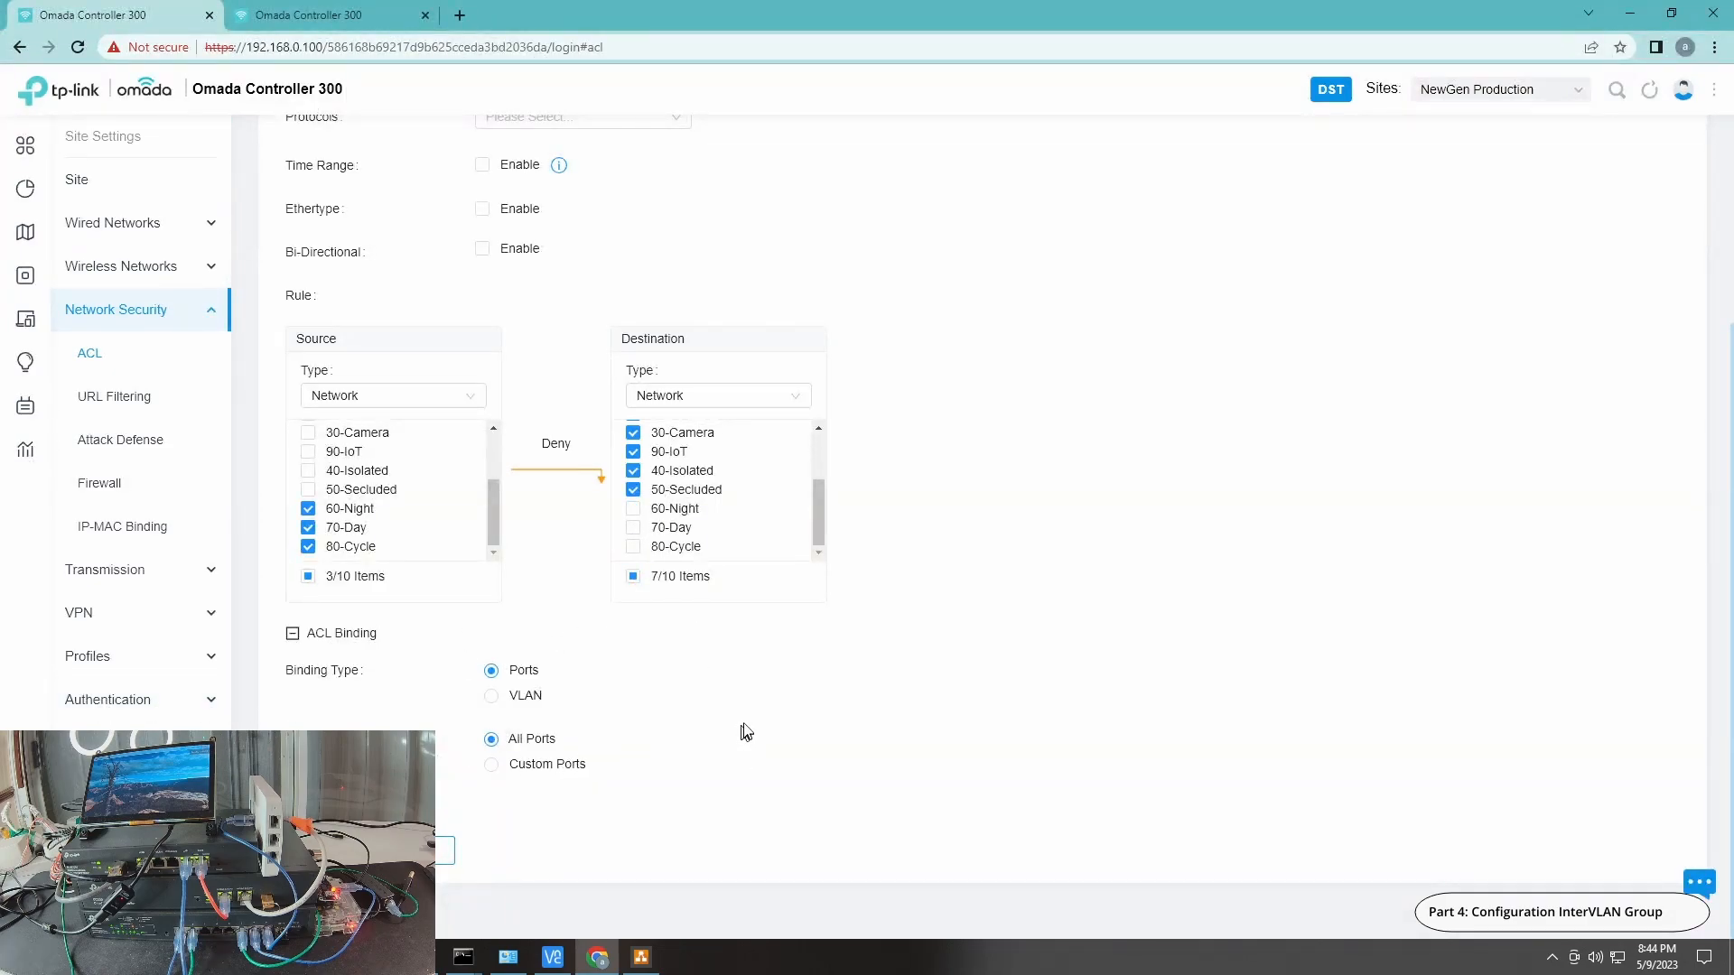
- Rename the rule "Deny InterVLAN Night Day Cycle to All" and create it
scroll(749, 728, "up", 3)
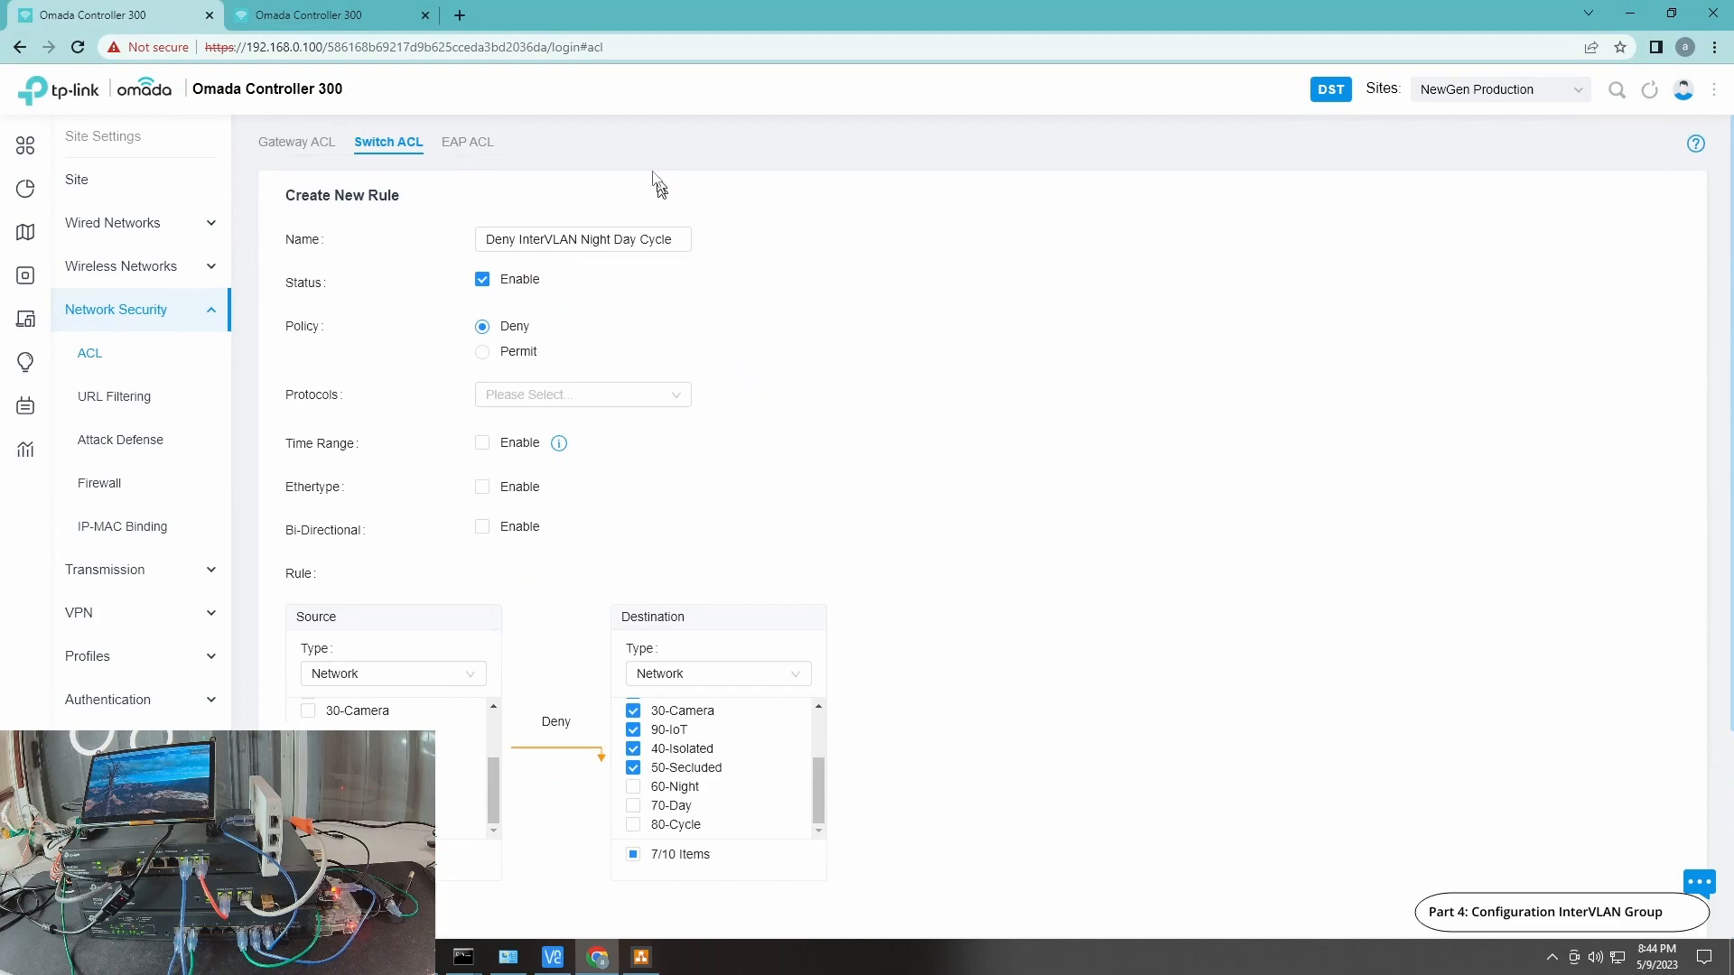
left_click(673, 250)
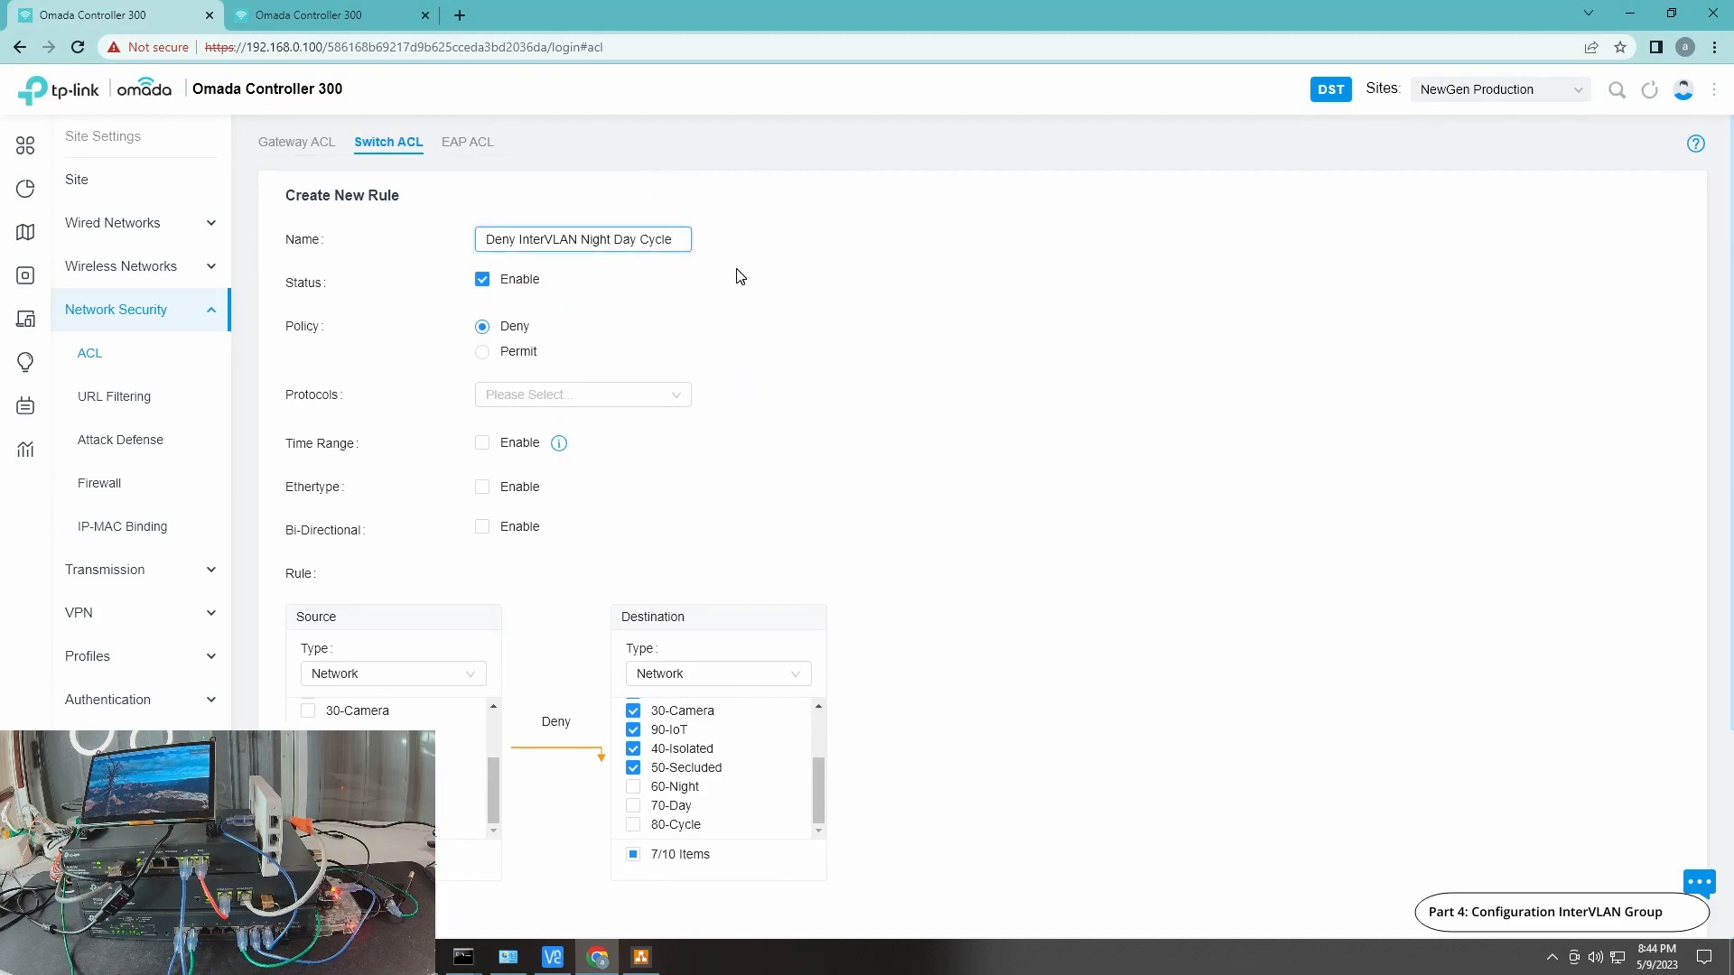
type("to All")
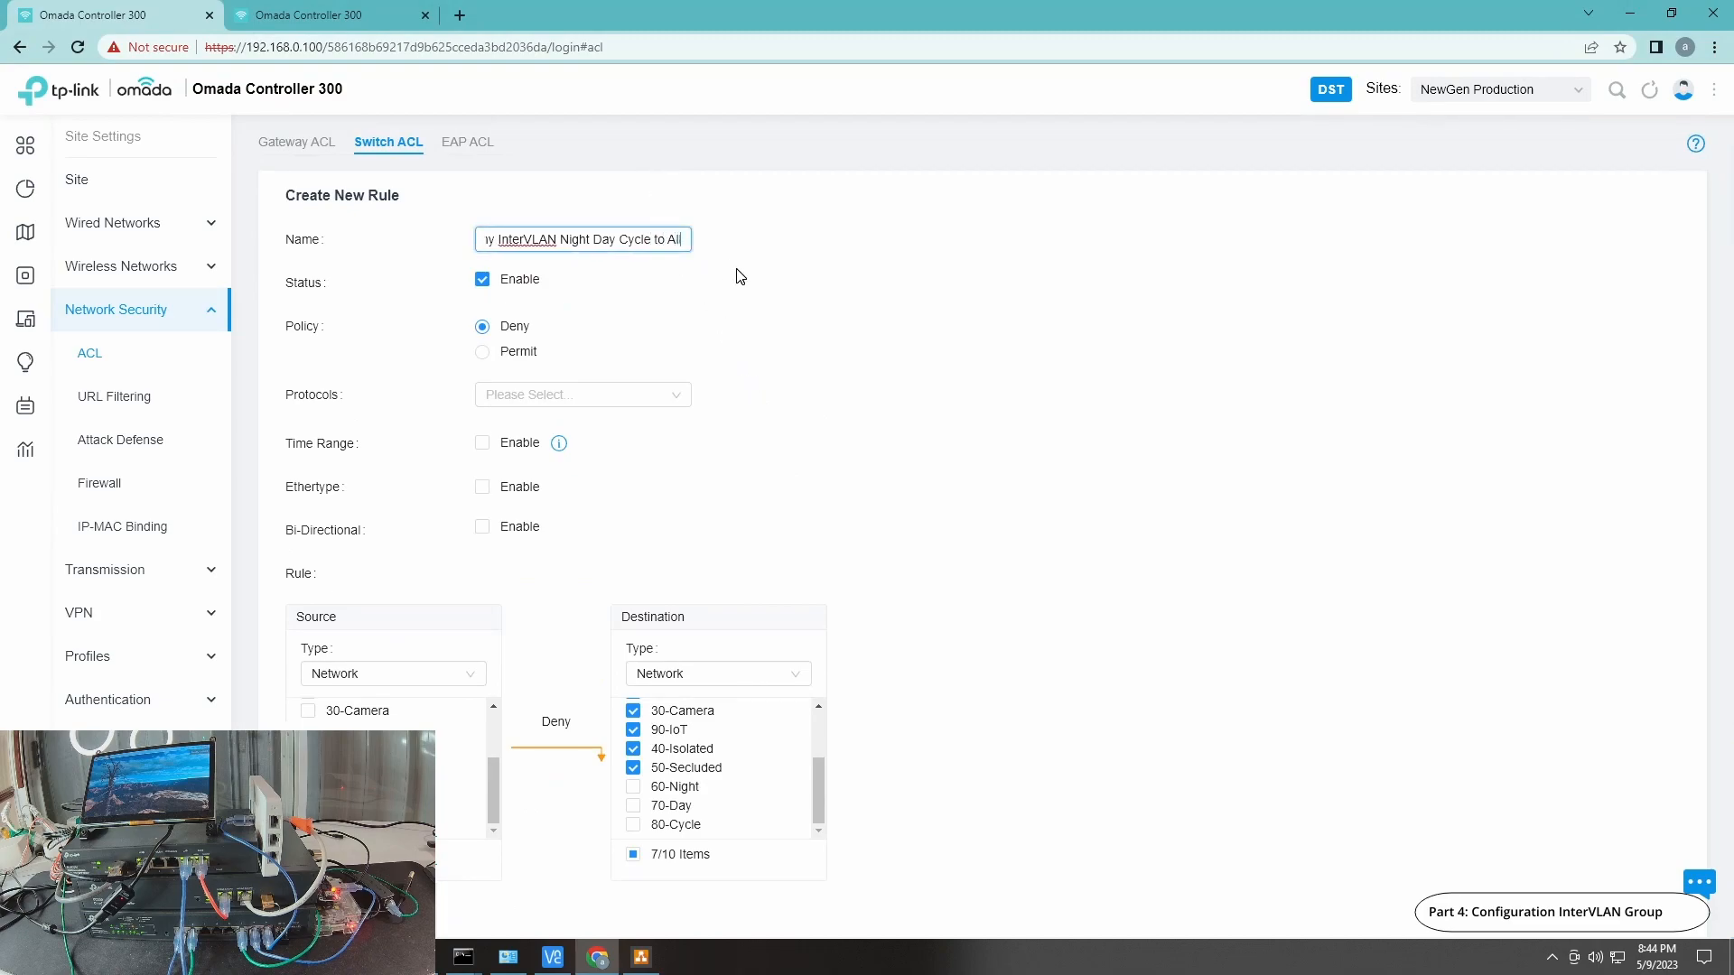
left_click(892, 357)
scroll(894, 357, "down", 3)
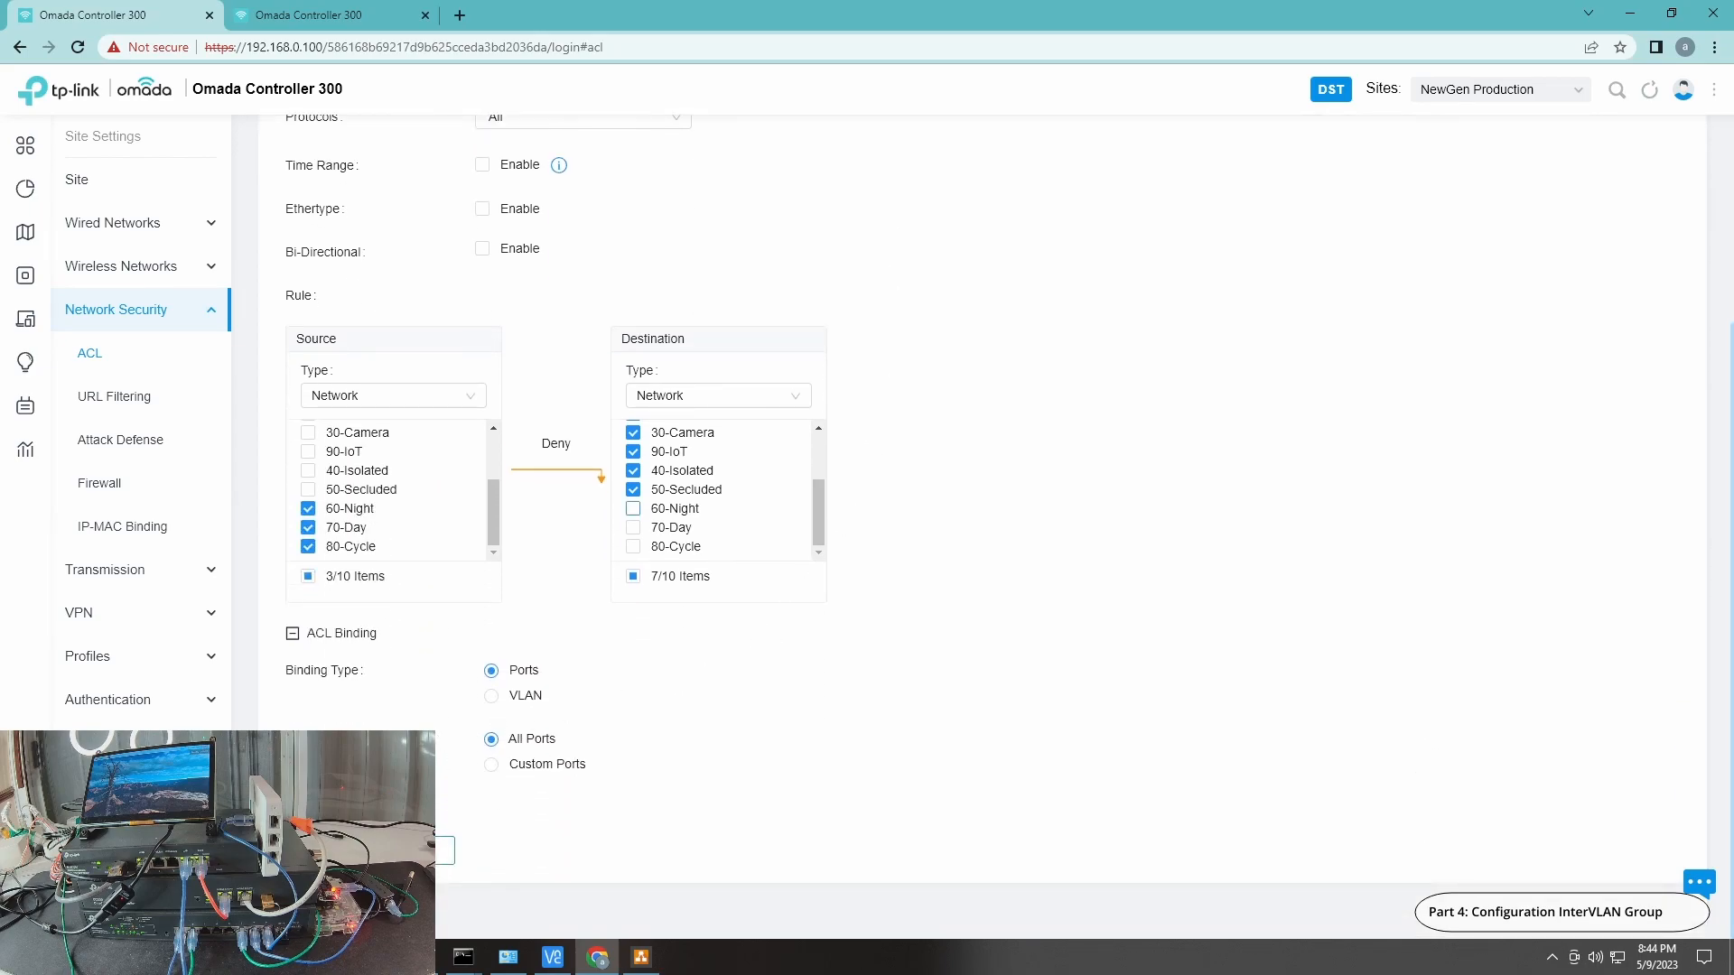
left_click(325, 851)
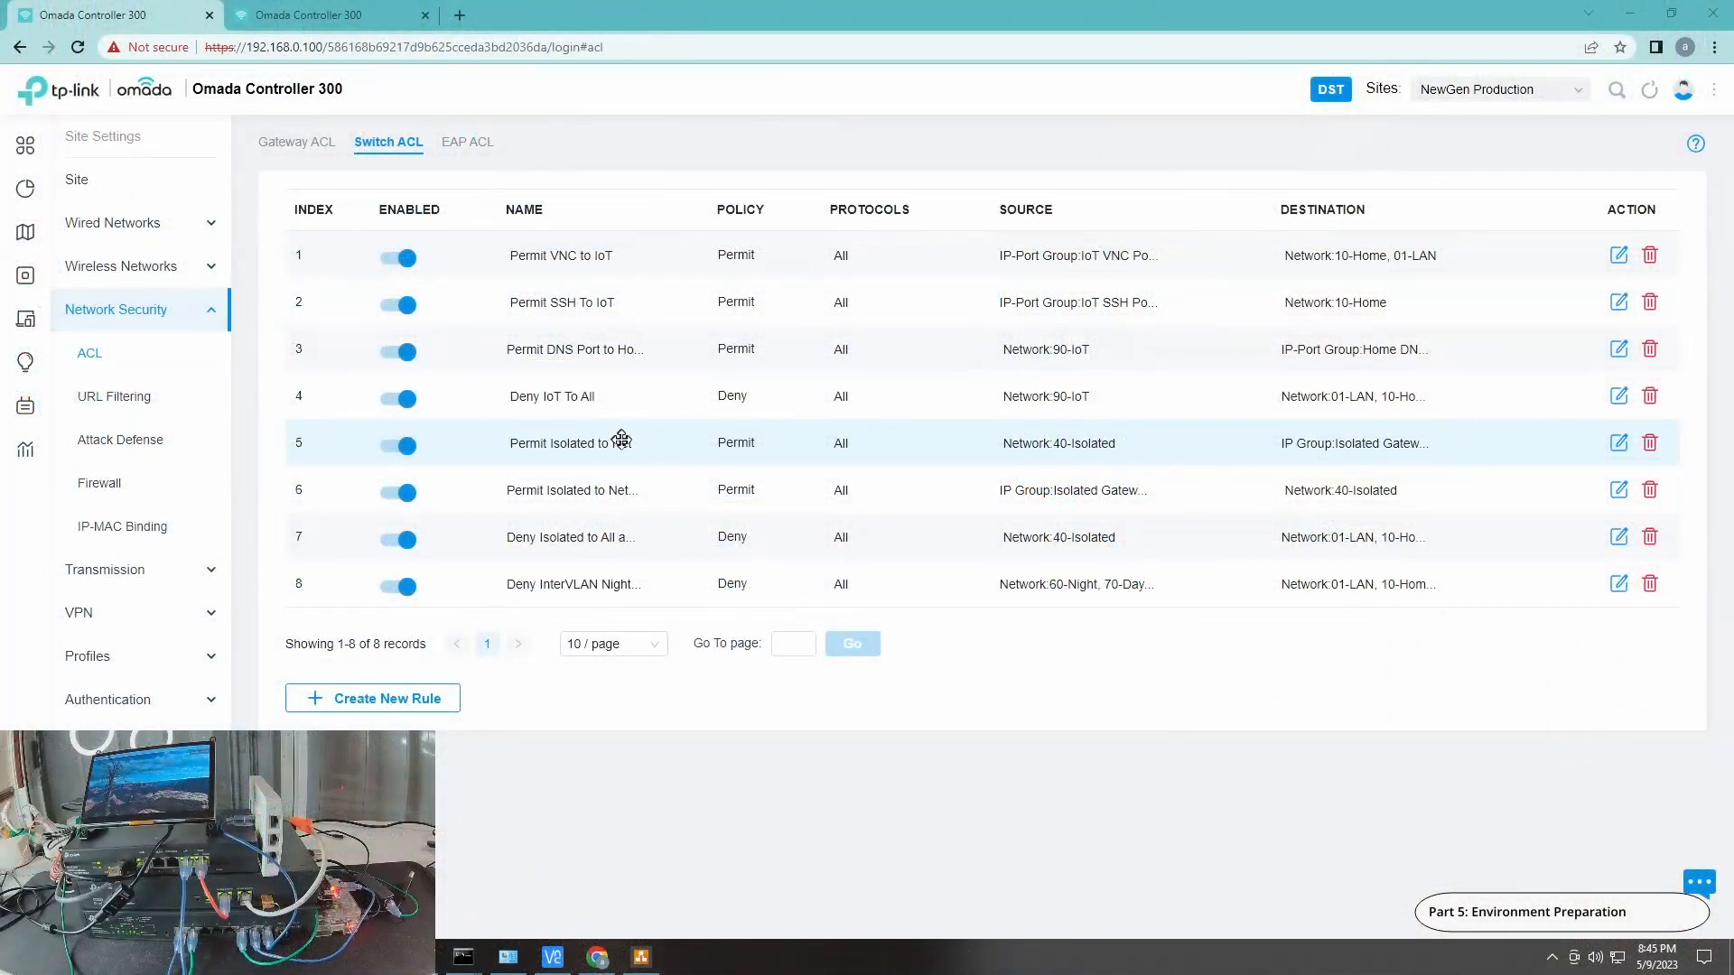
- Switch to VNC Viewer, reboot the 192.168.90.100 machine from its terminal with "sudo reboot now" and close its session window
left_click(553, 957)
double_click(944, 322)
left_click(537, 150)
type("sudo reboot now")
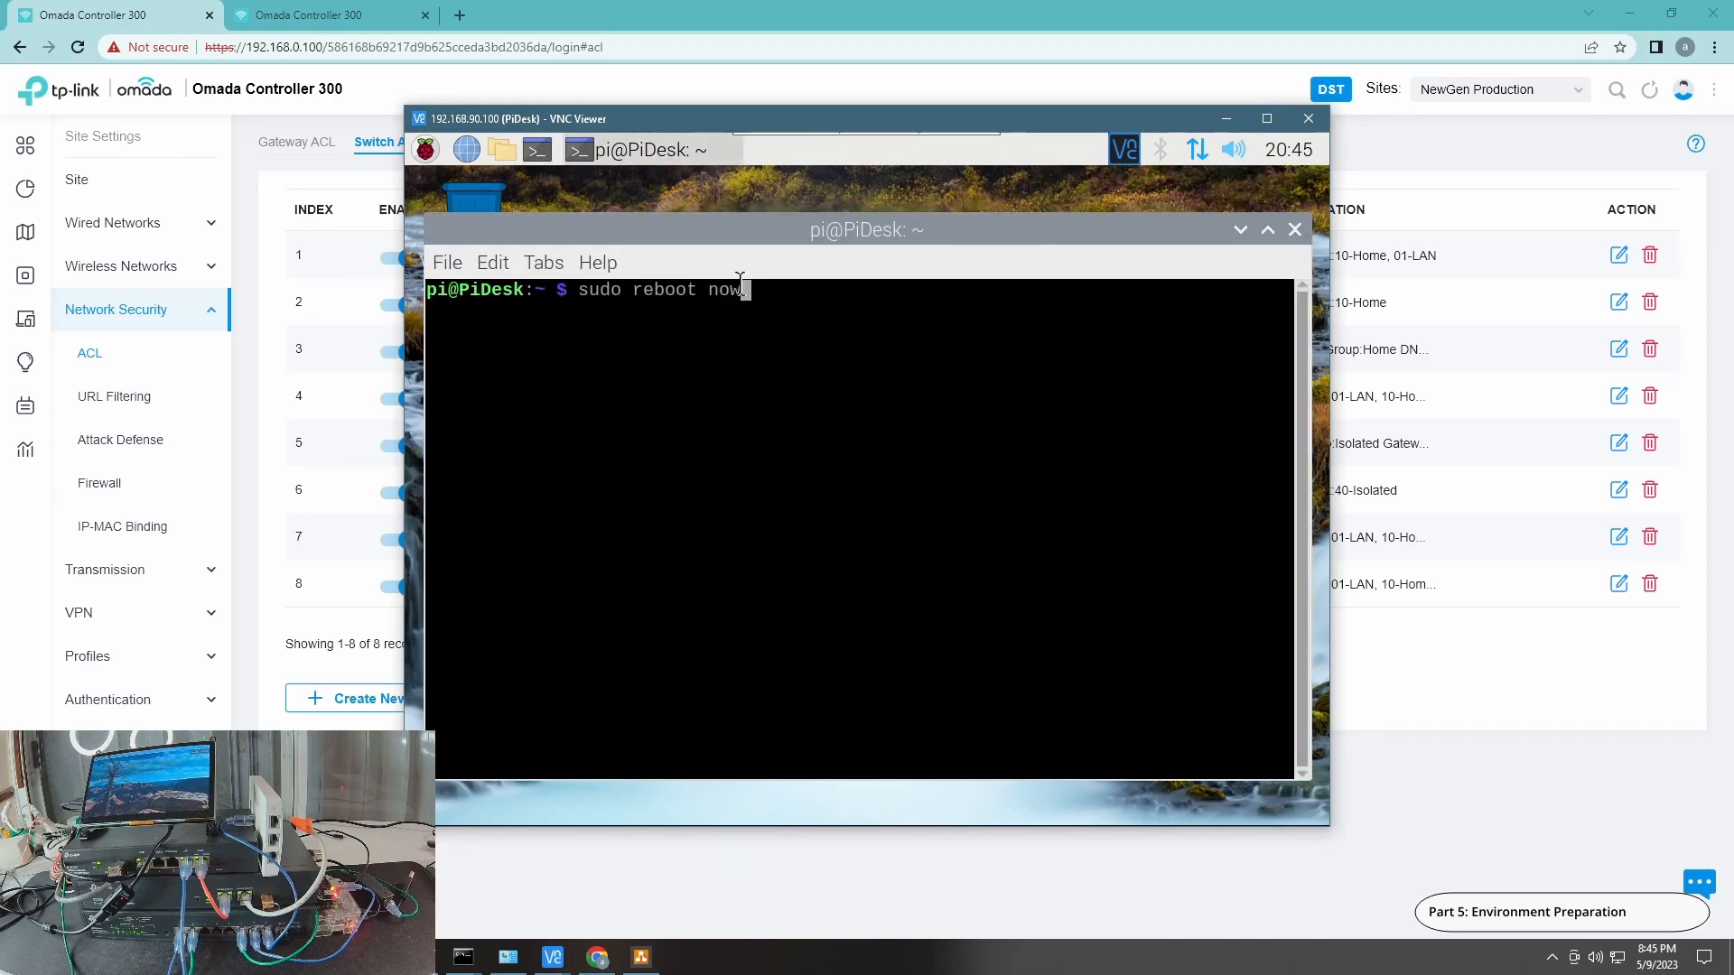
key("Return")
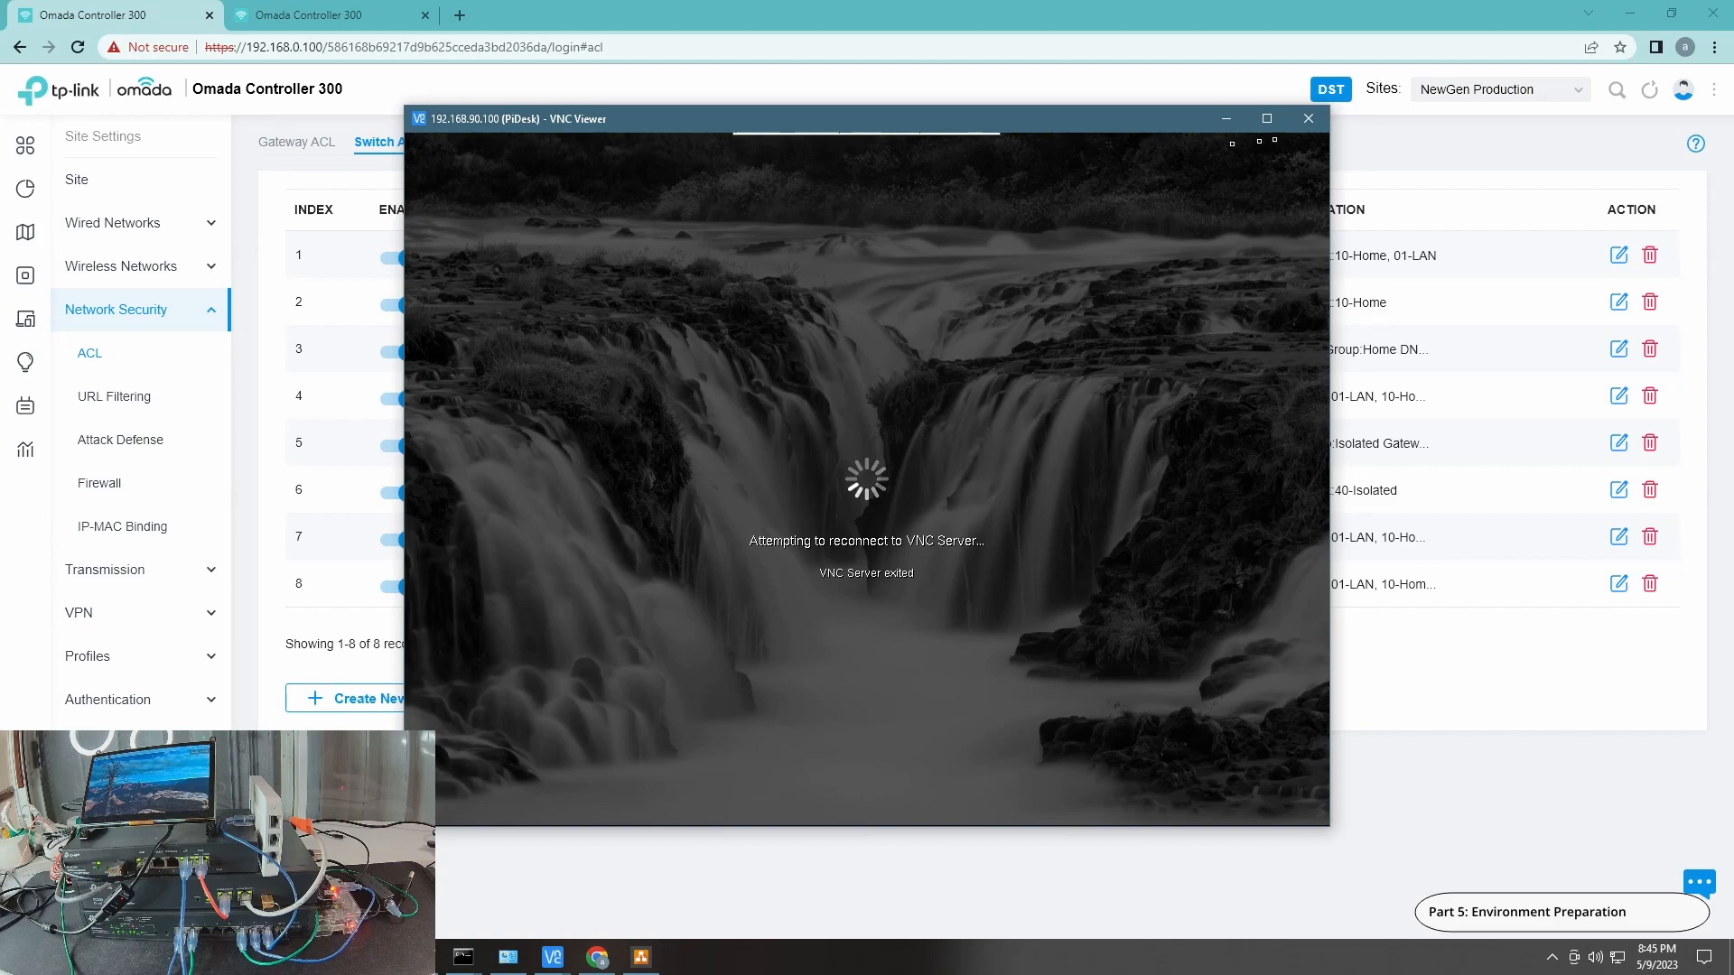
left_click(1308, 118)
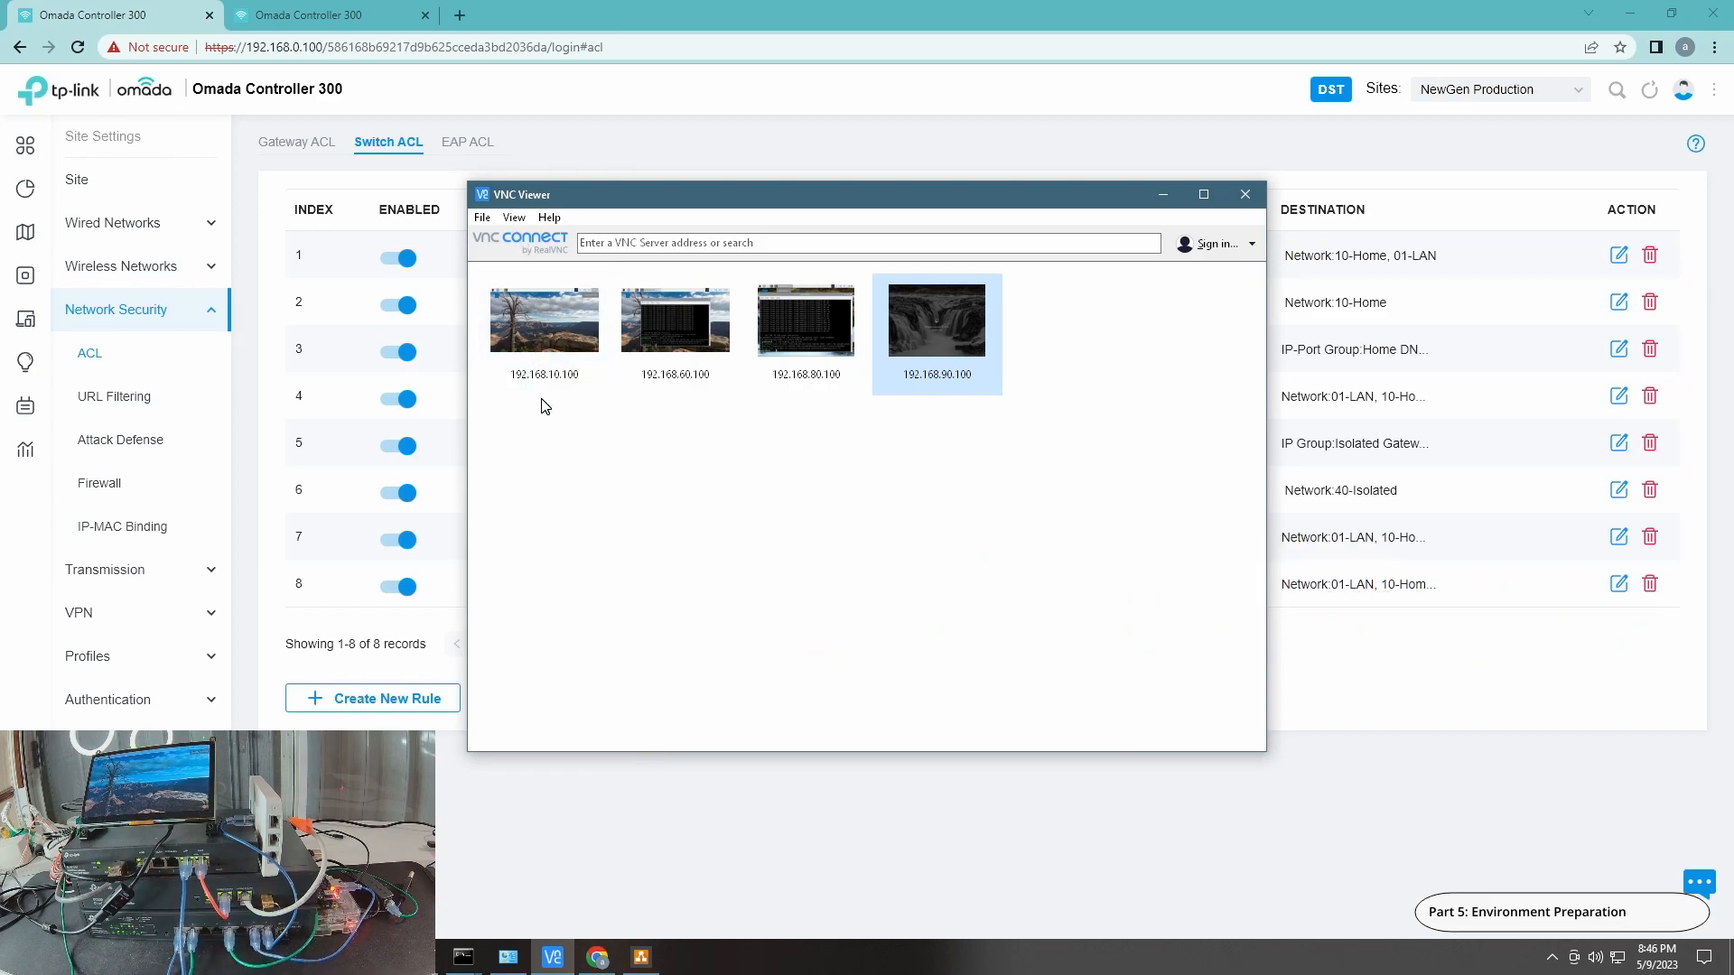
- Test the VNC connection to 192.168.10.100, close the session, and try connecting once more before stopping the attempt
double_click(548, 350)
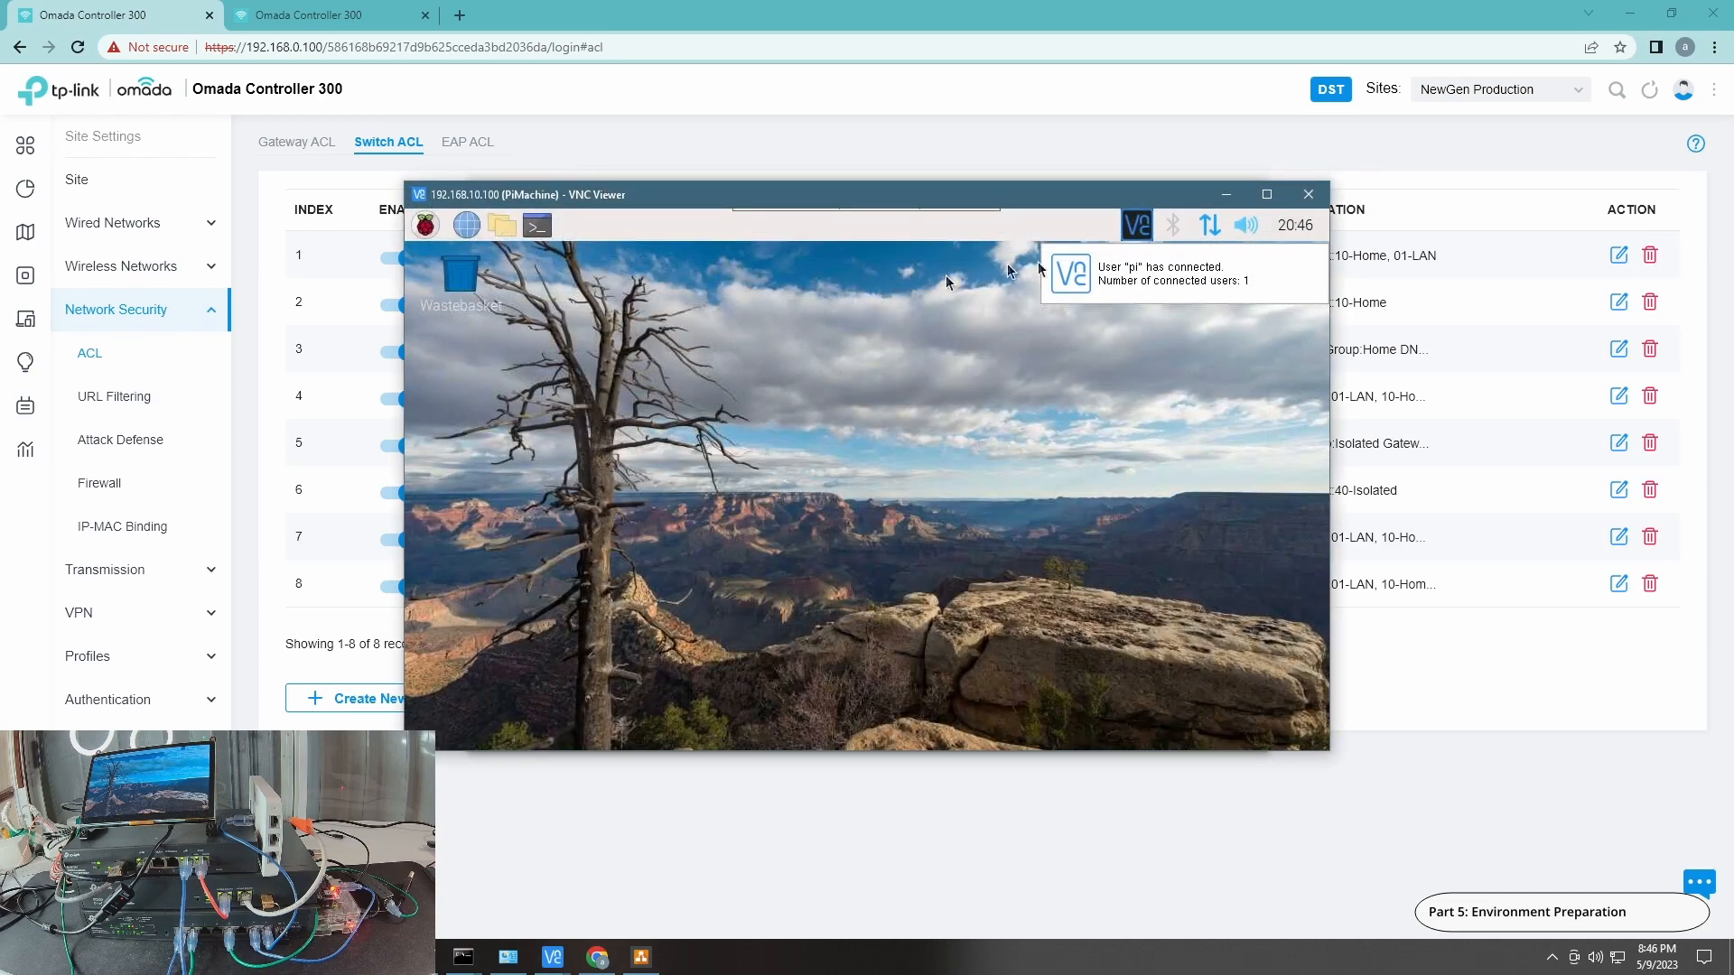
left_click(1308, 194)
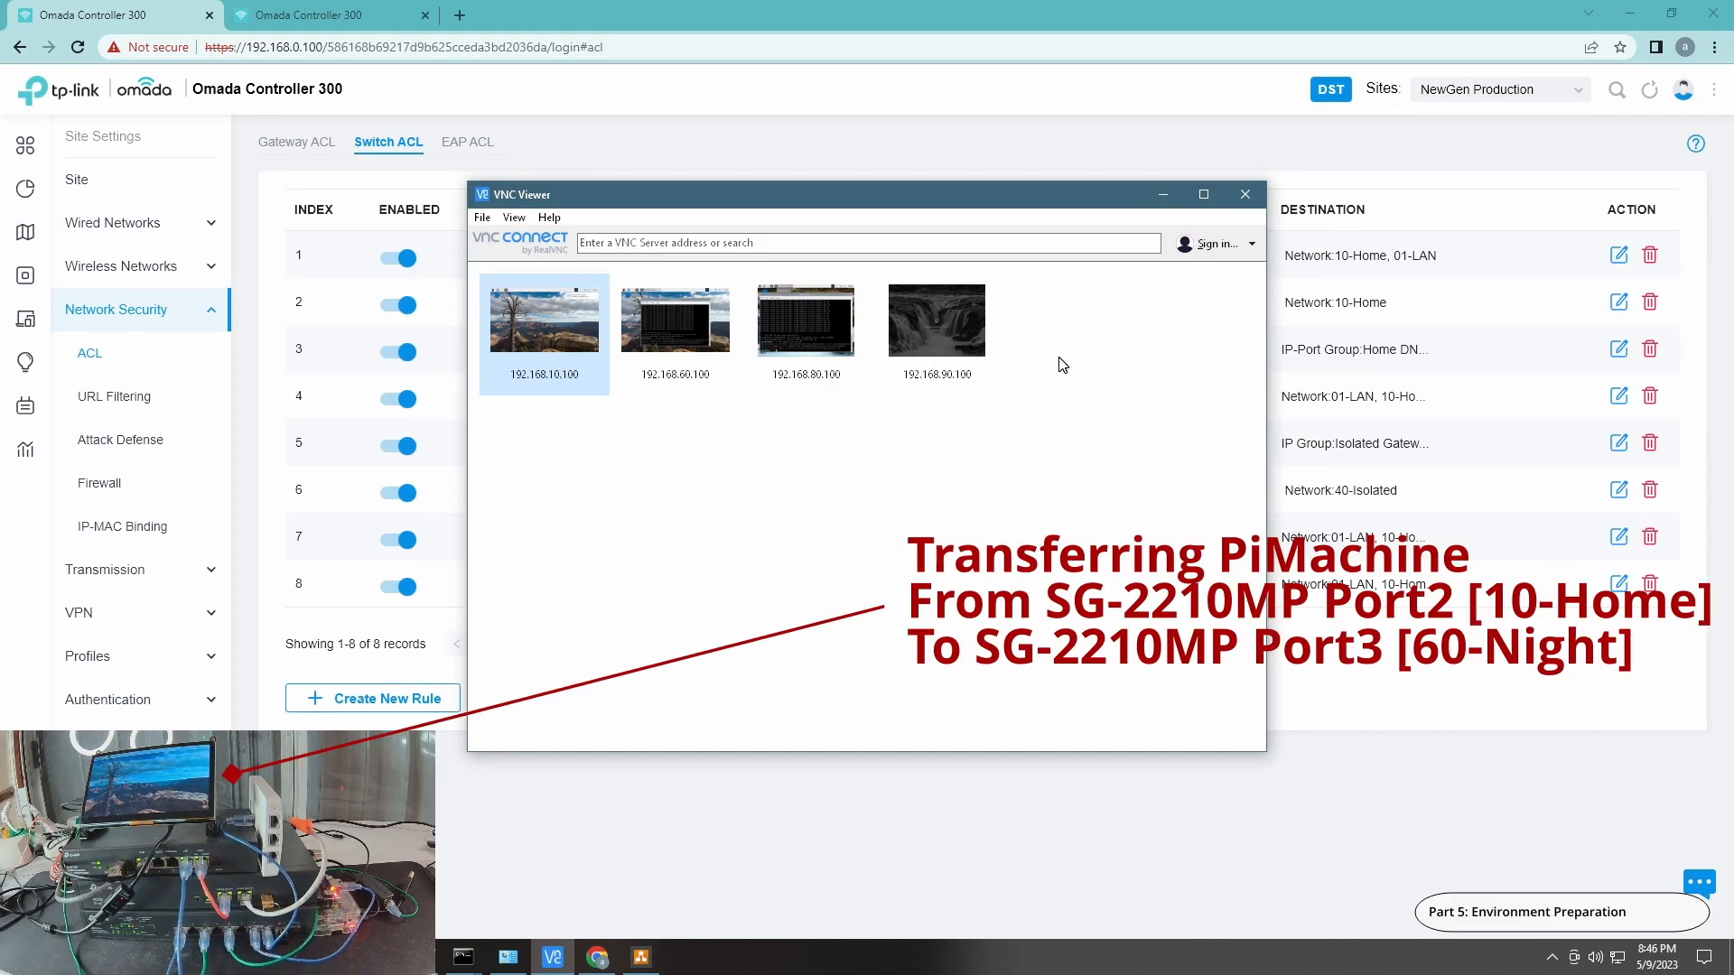
double_click(560, 327)
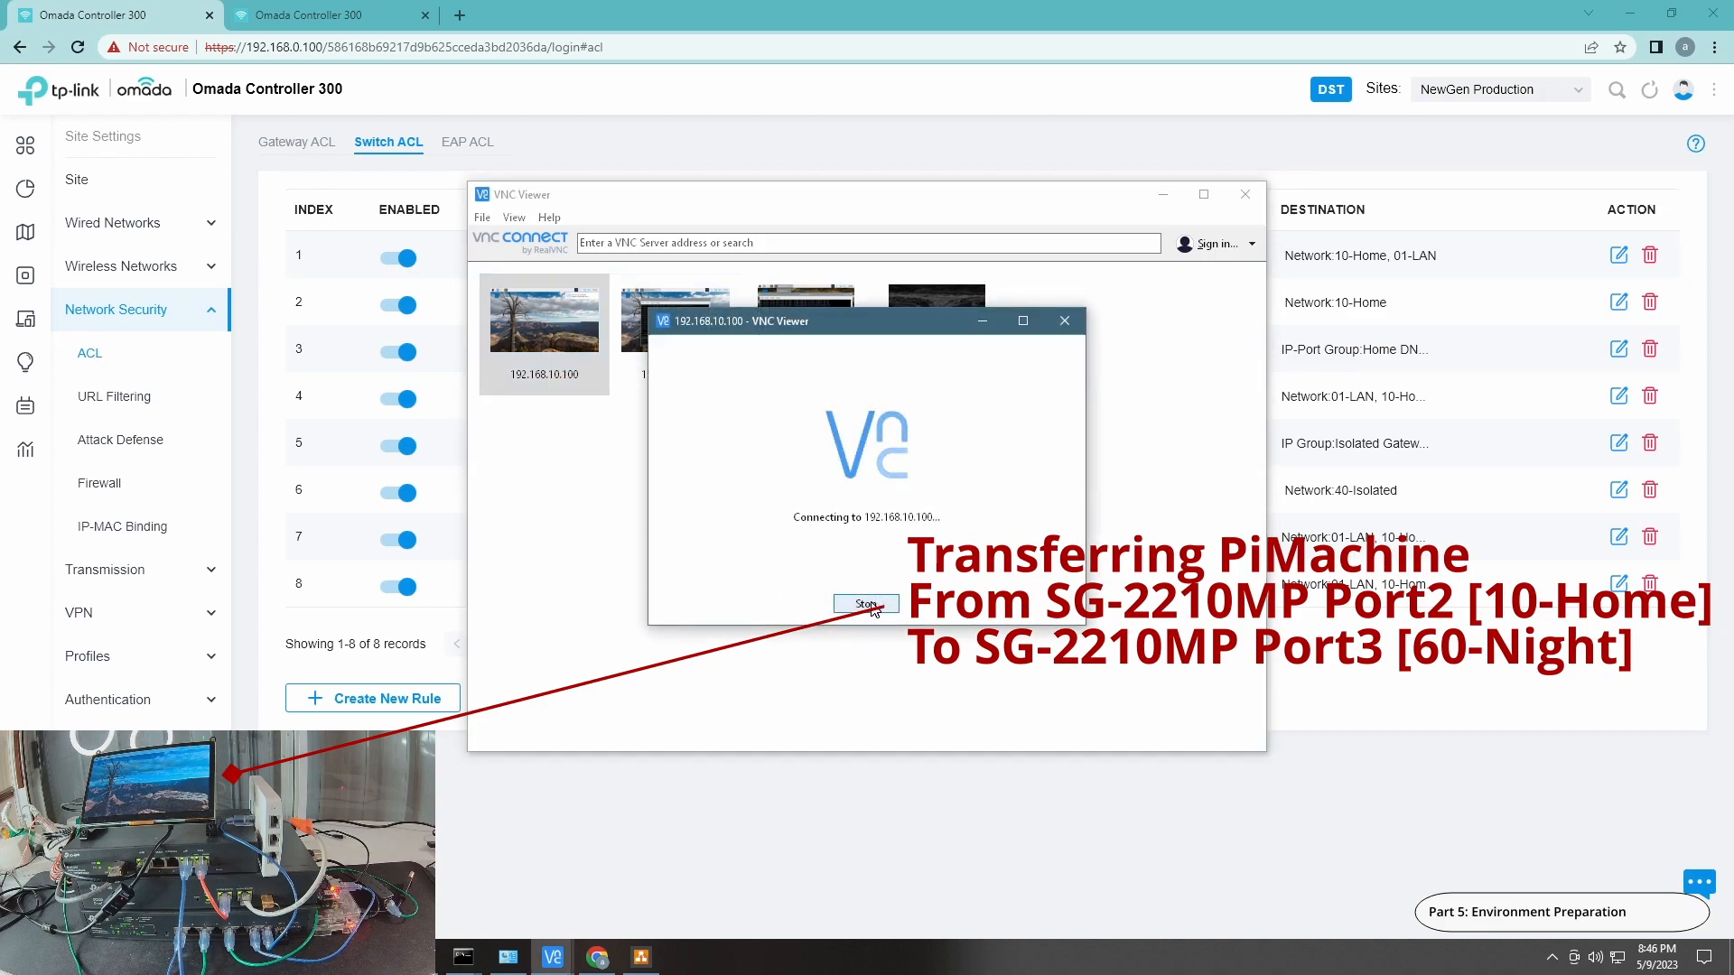
left_click(865, 603)
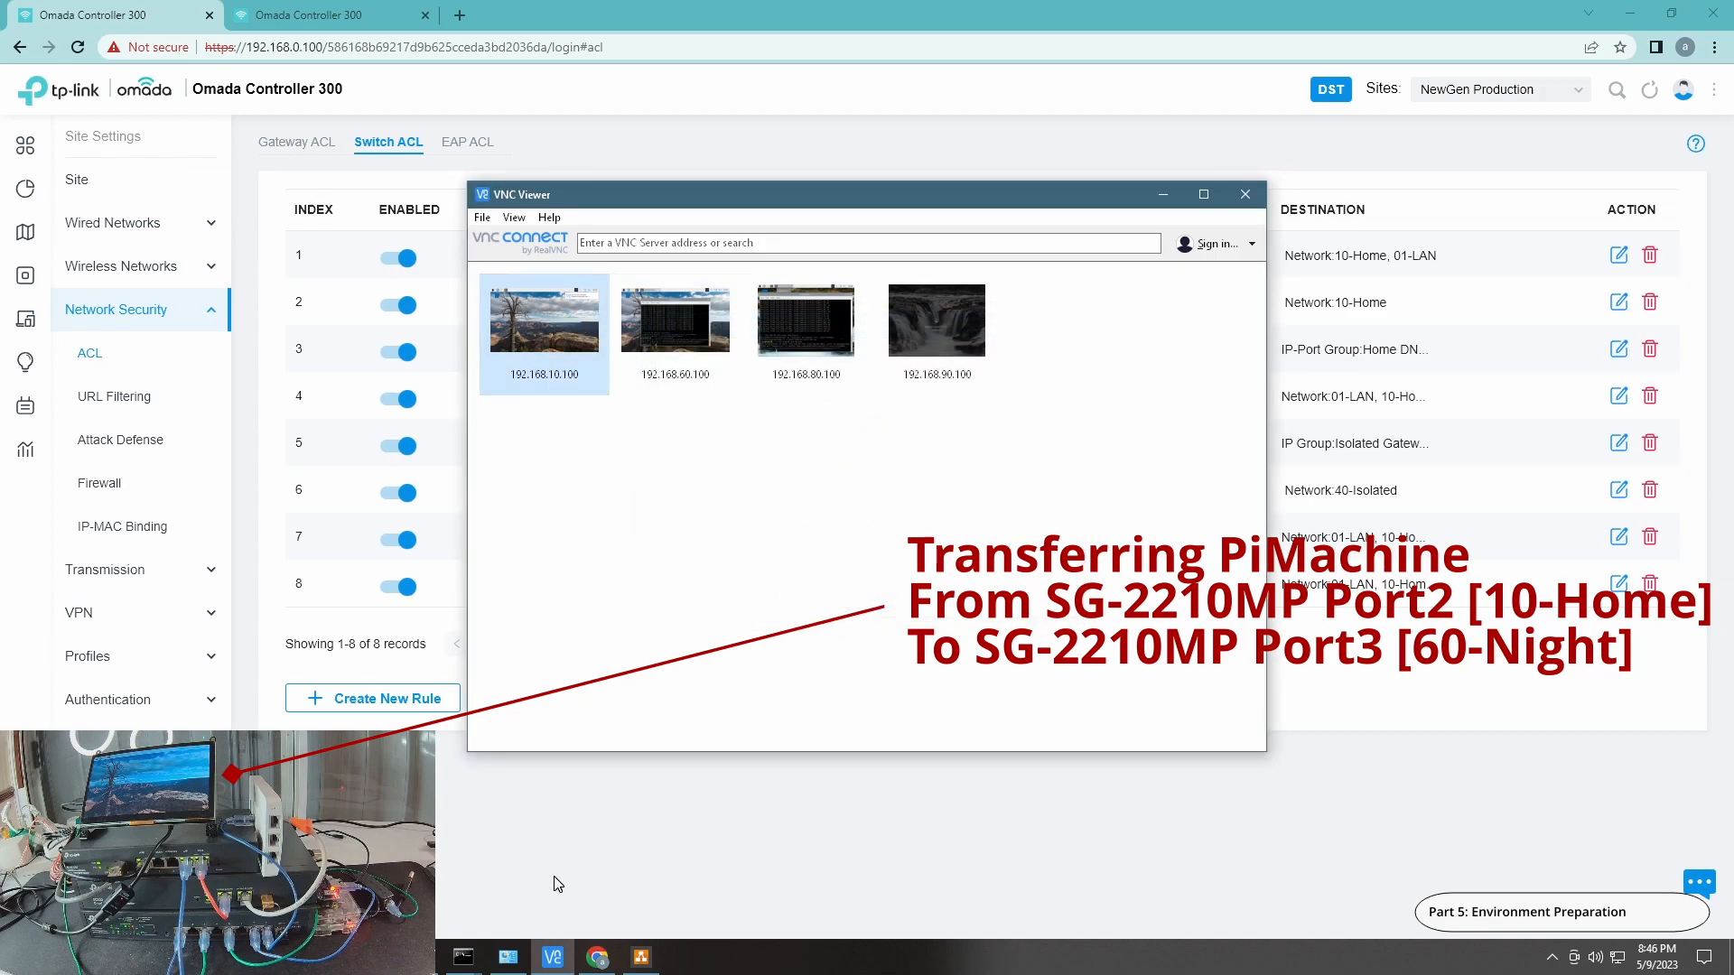
- Switch to Command Prompt and start a continuous ping with "ping 192.168.60.100 -t"
mouse_move(463, 956)
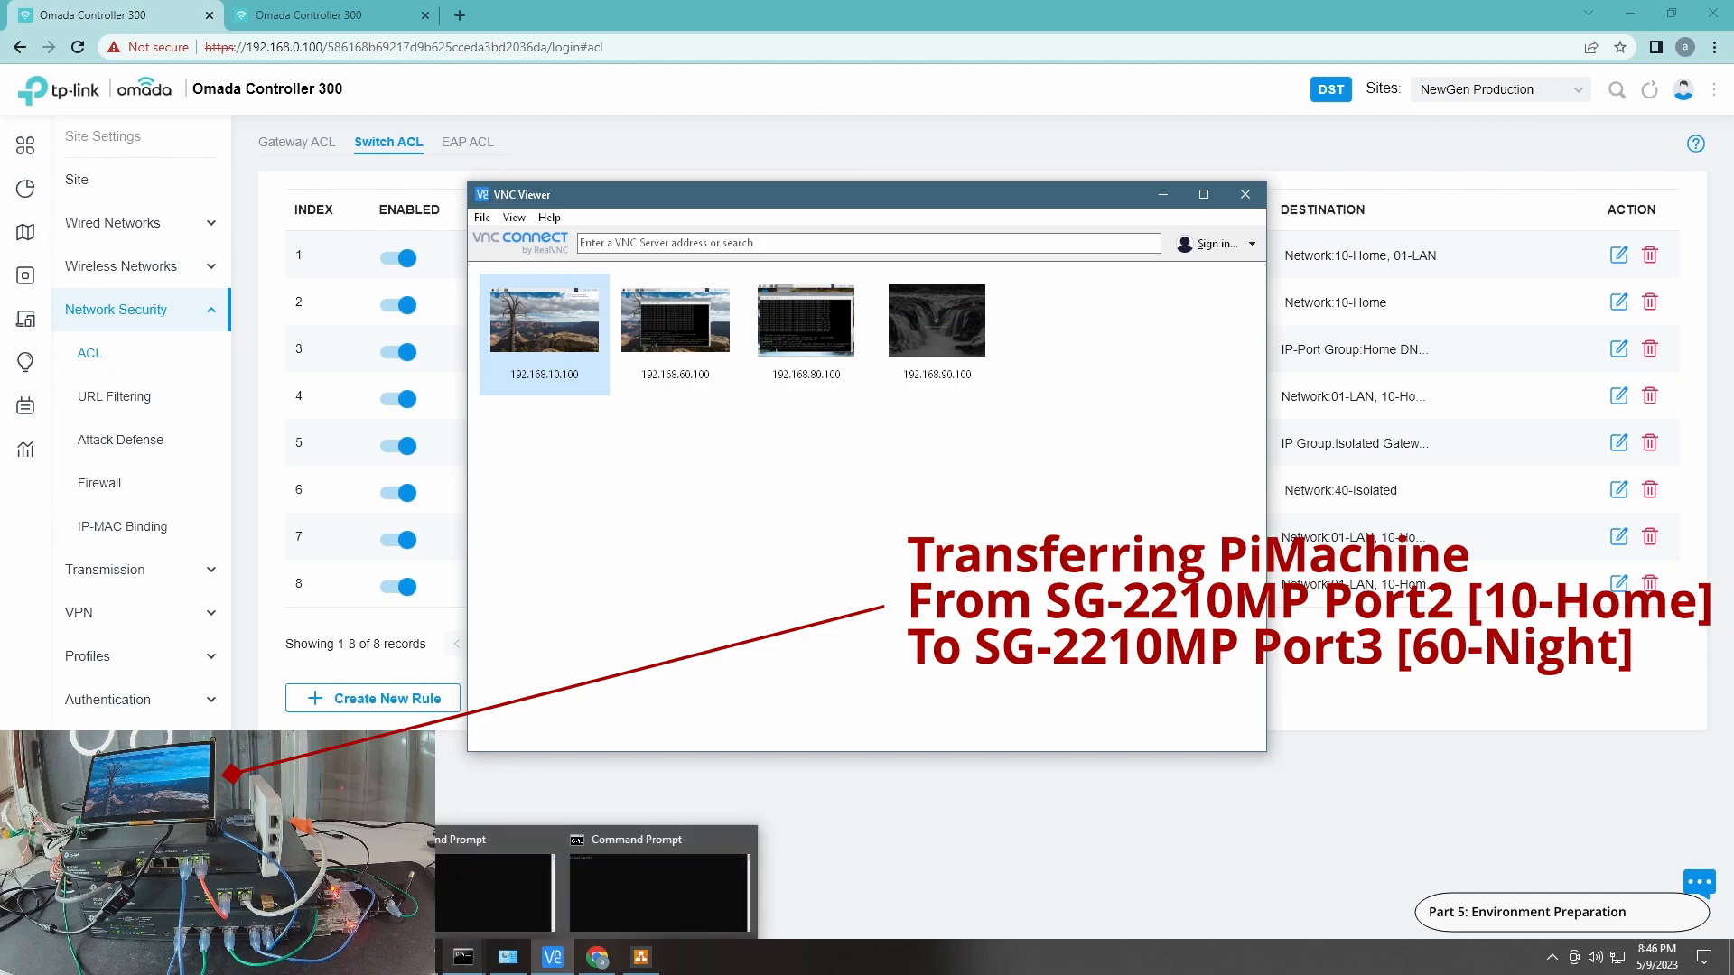
left_click(514, 880)
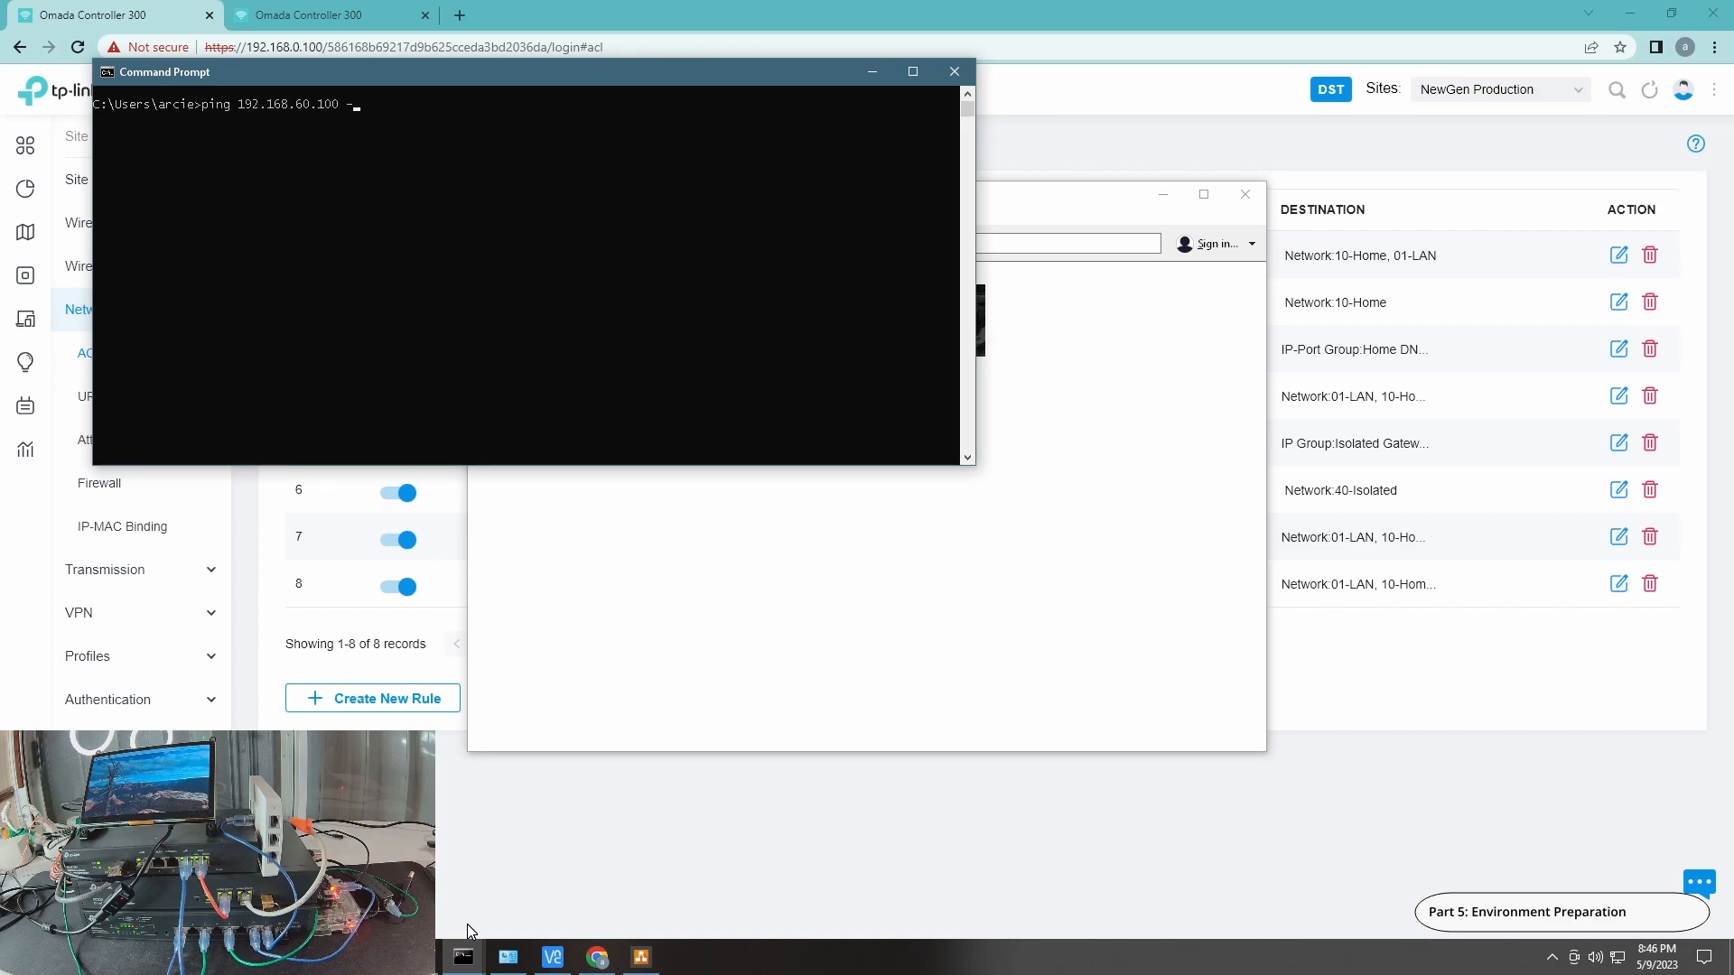
type("t")
key("Return")
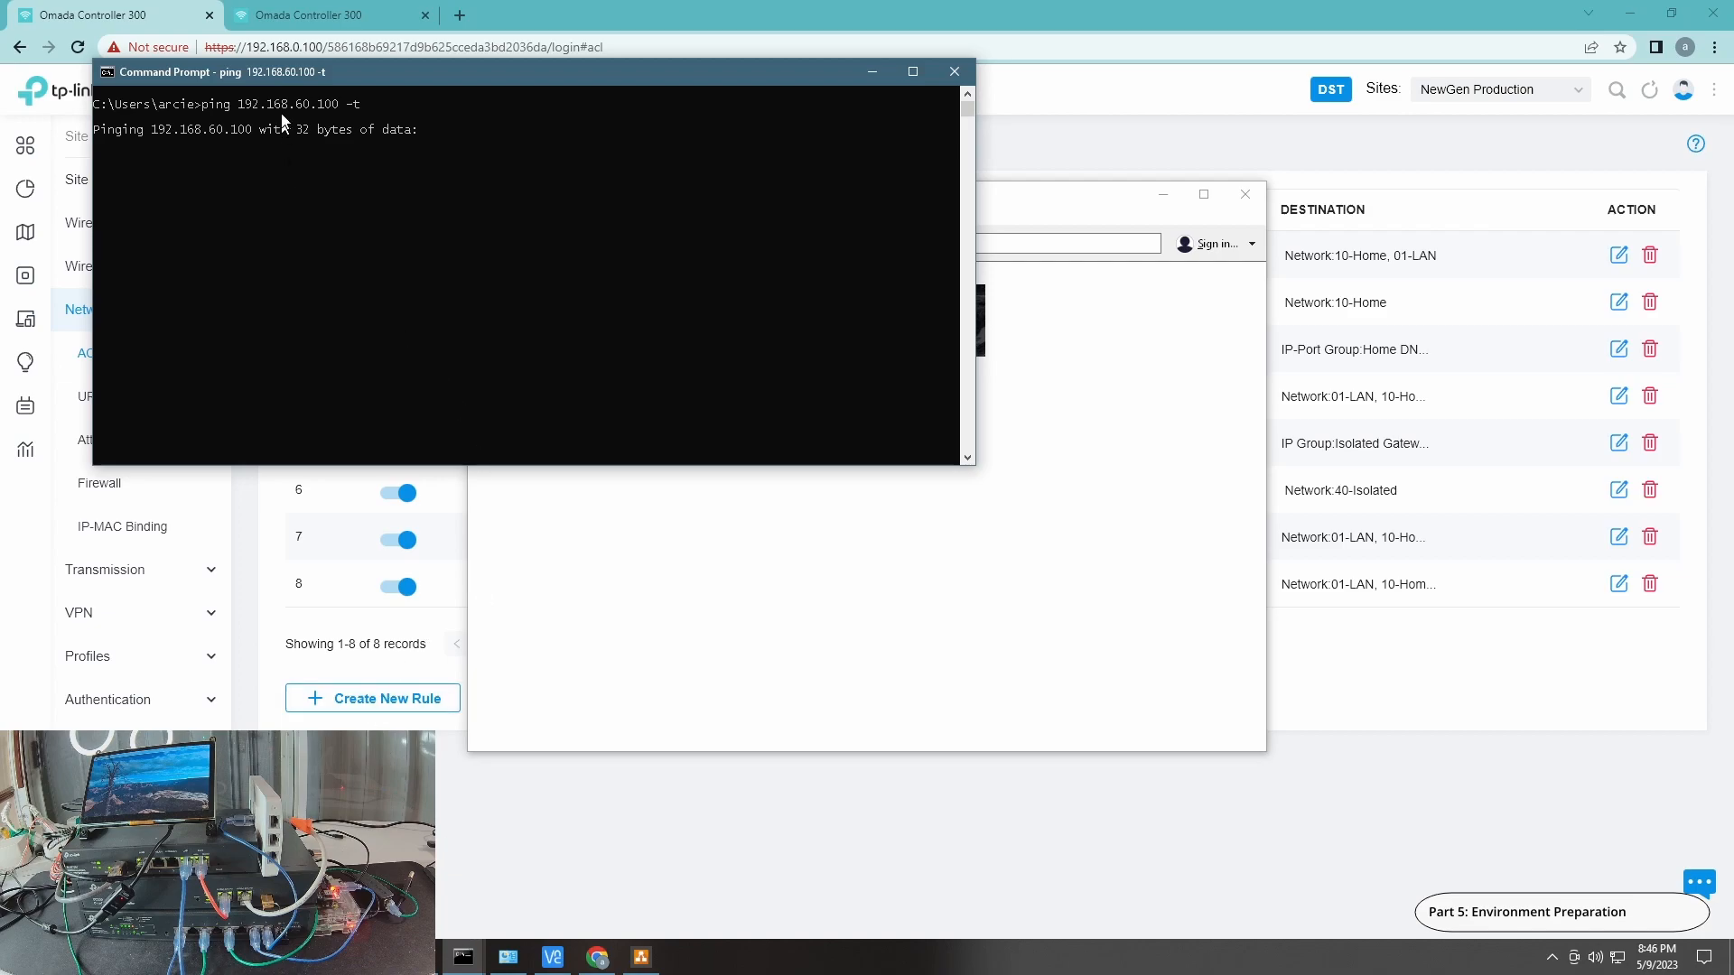
- Open two more Command Prompt windows and start a continuous ping in the newest with "ping google.com -t"
left_click_drag(432, 79, 394, 67)
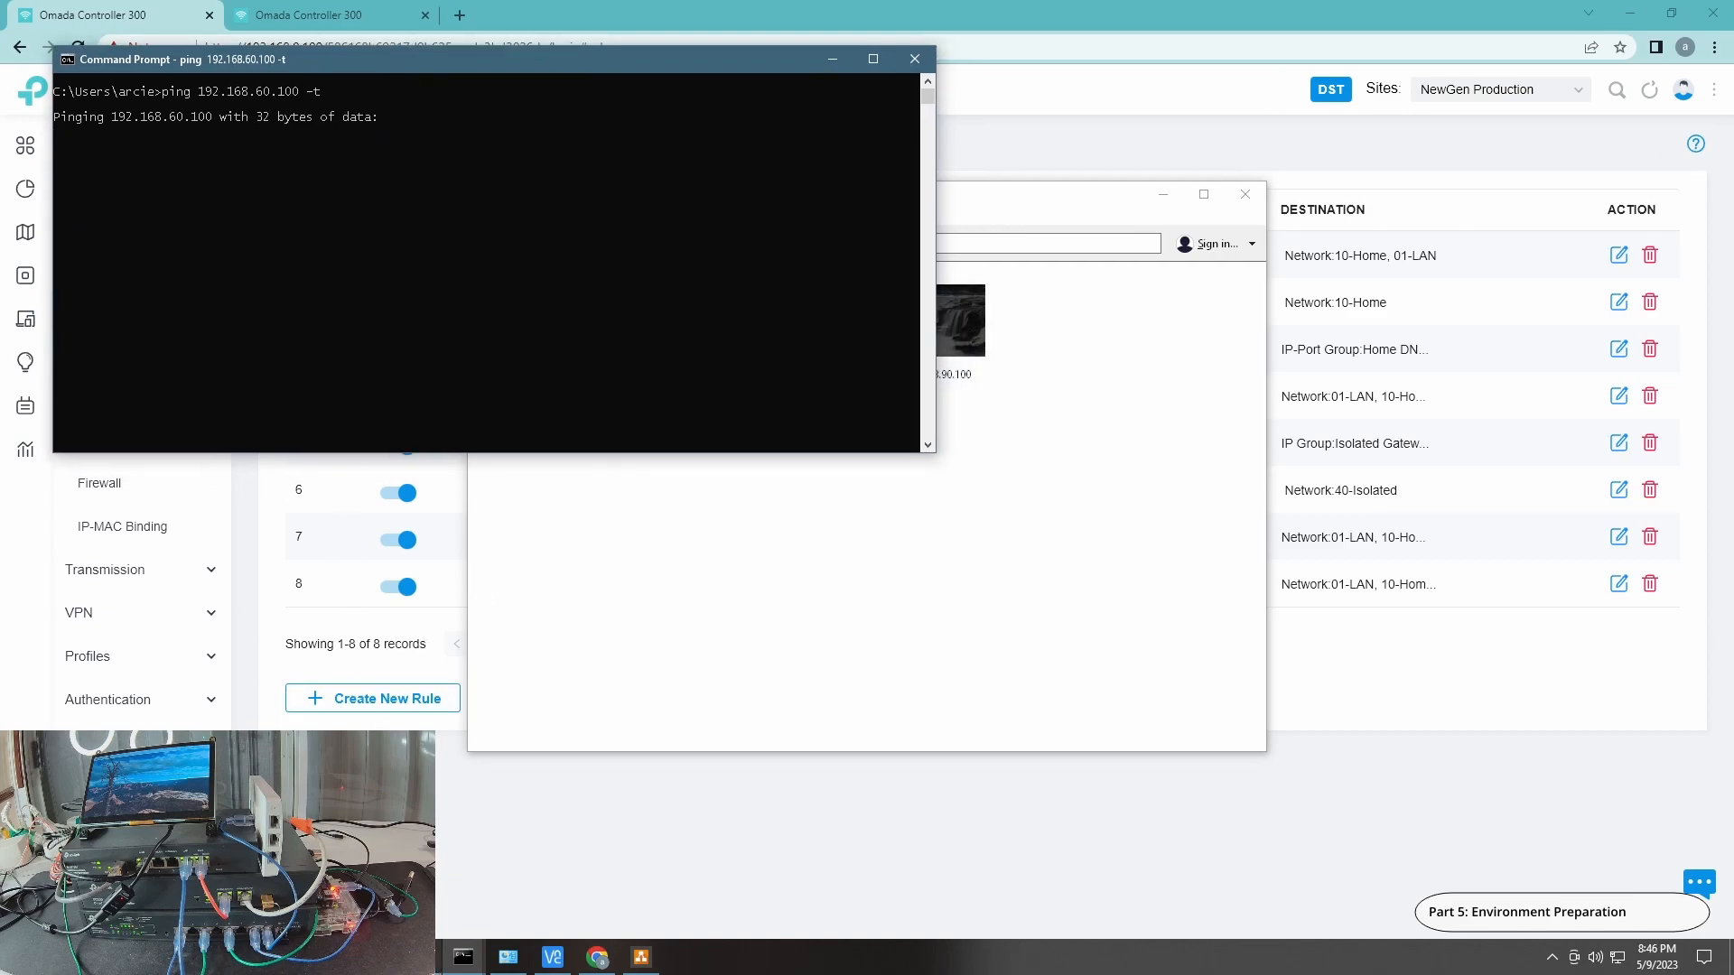
left_click(463, 960)
left_click(655, 889)
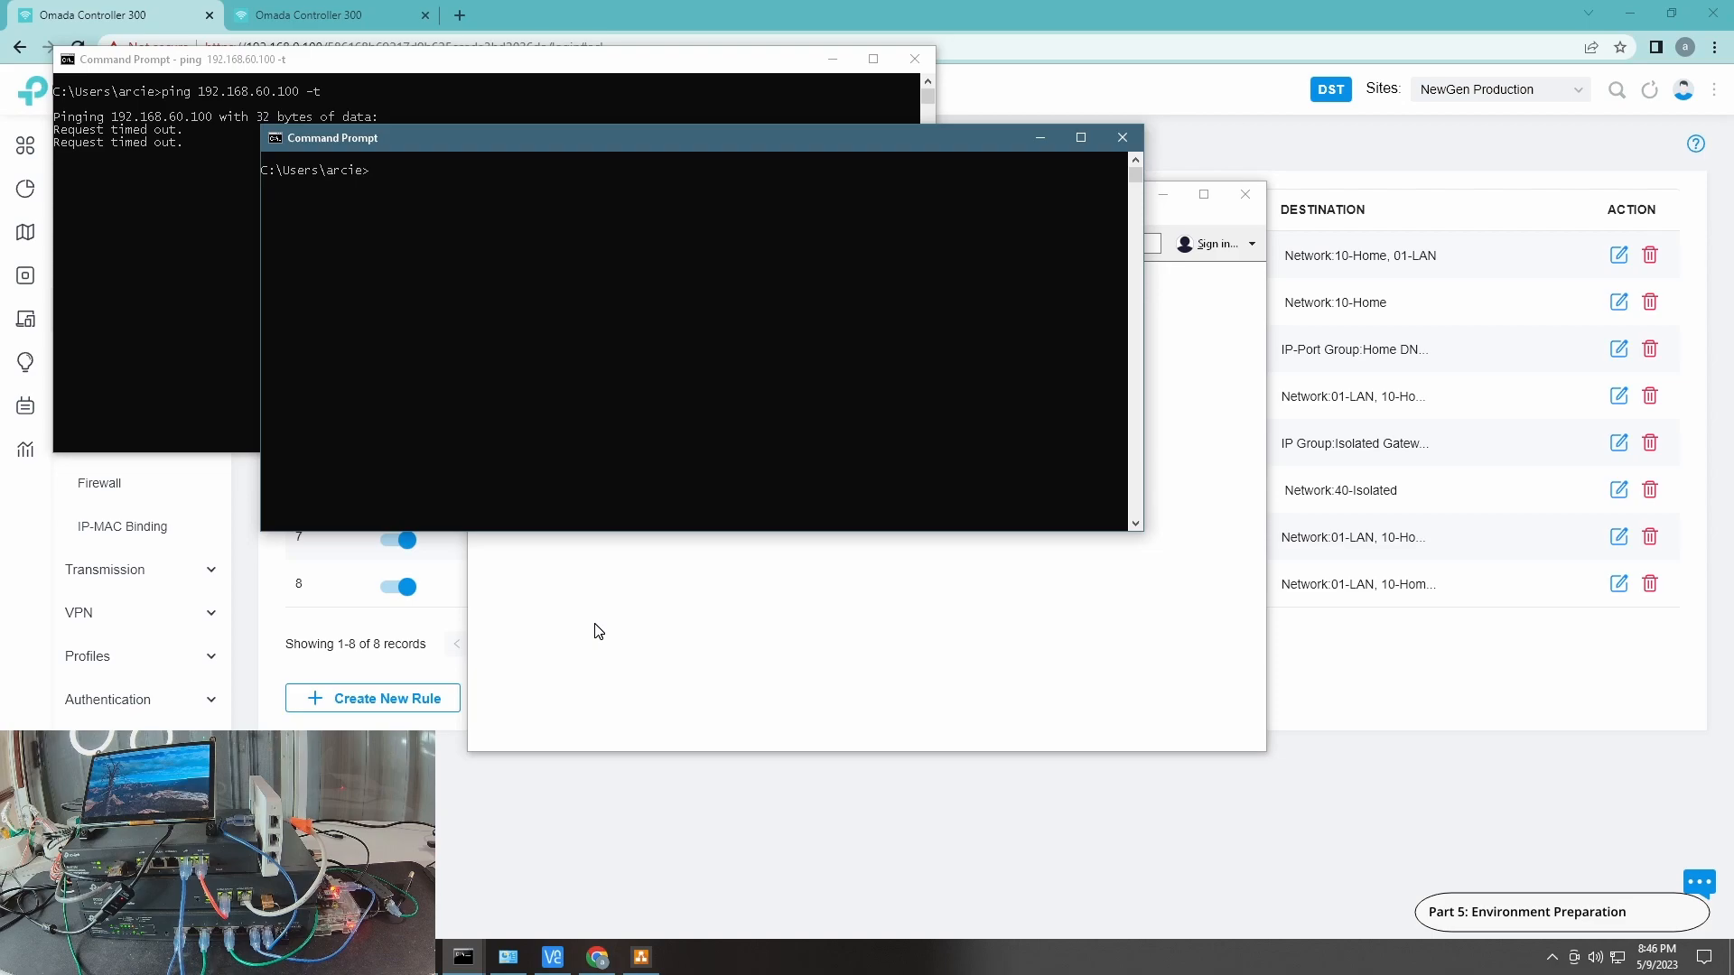
left_click(485, 946)
left_click(623, 880)
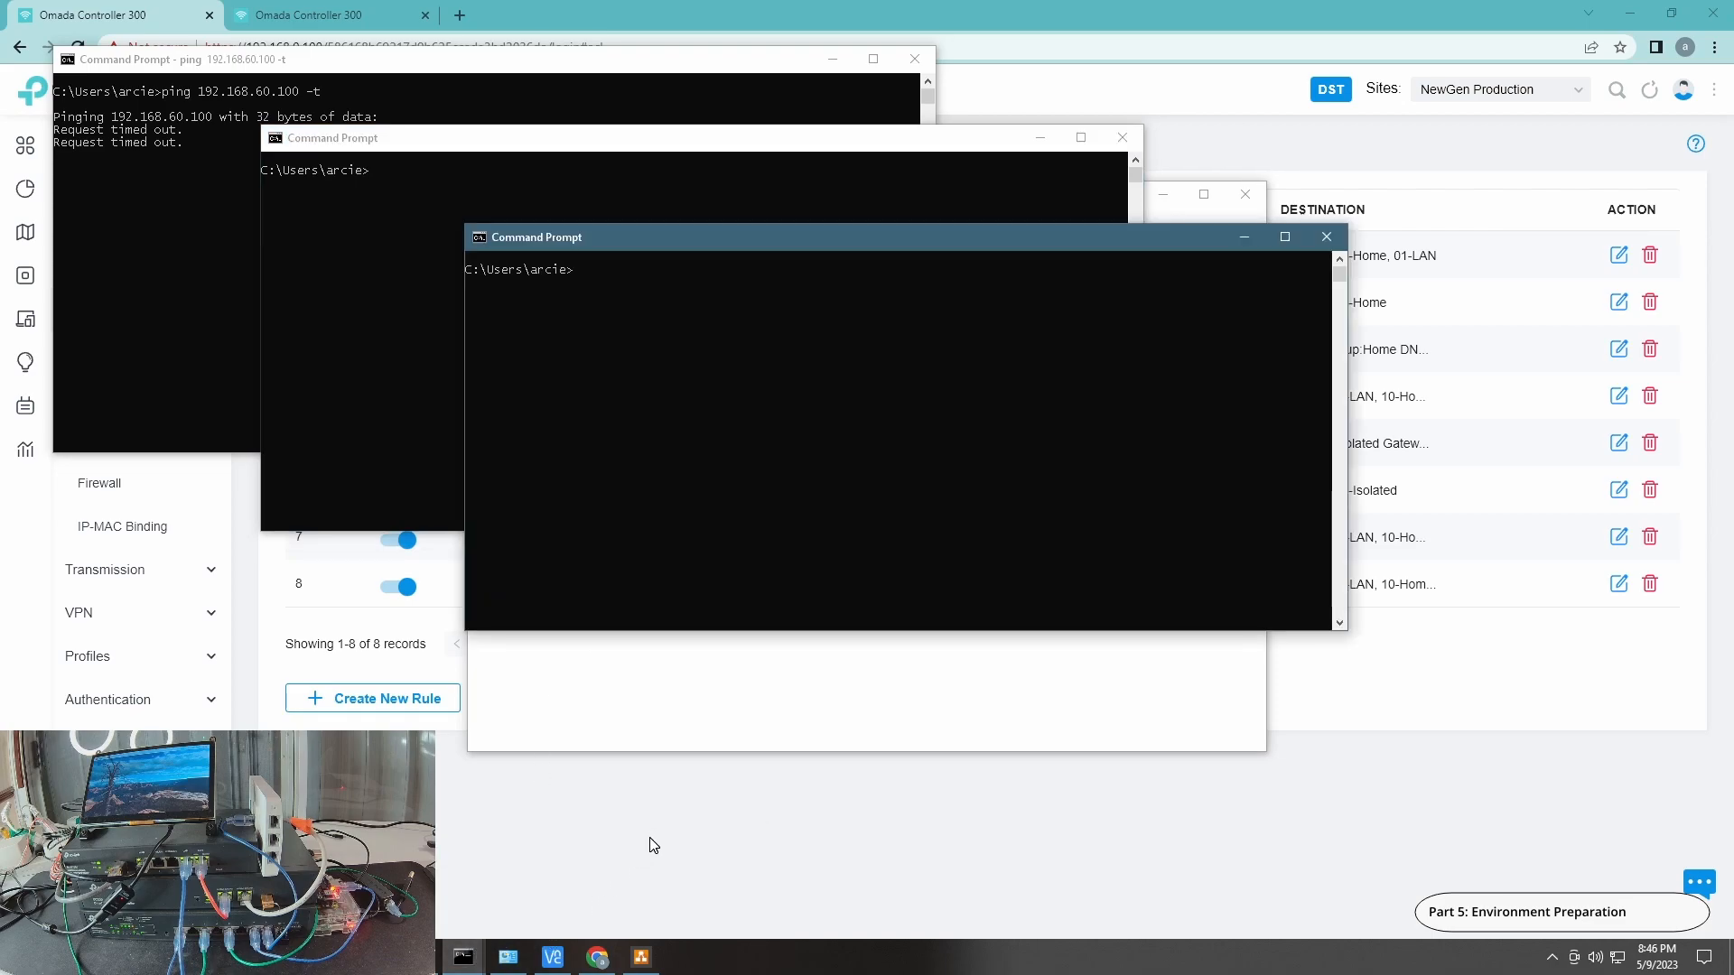
type("ping google.com -t")
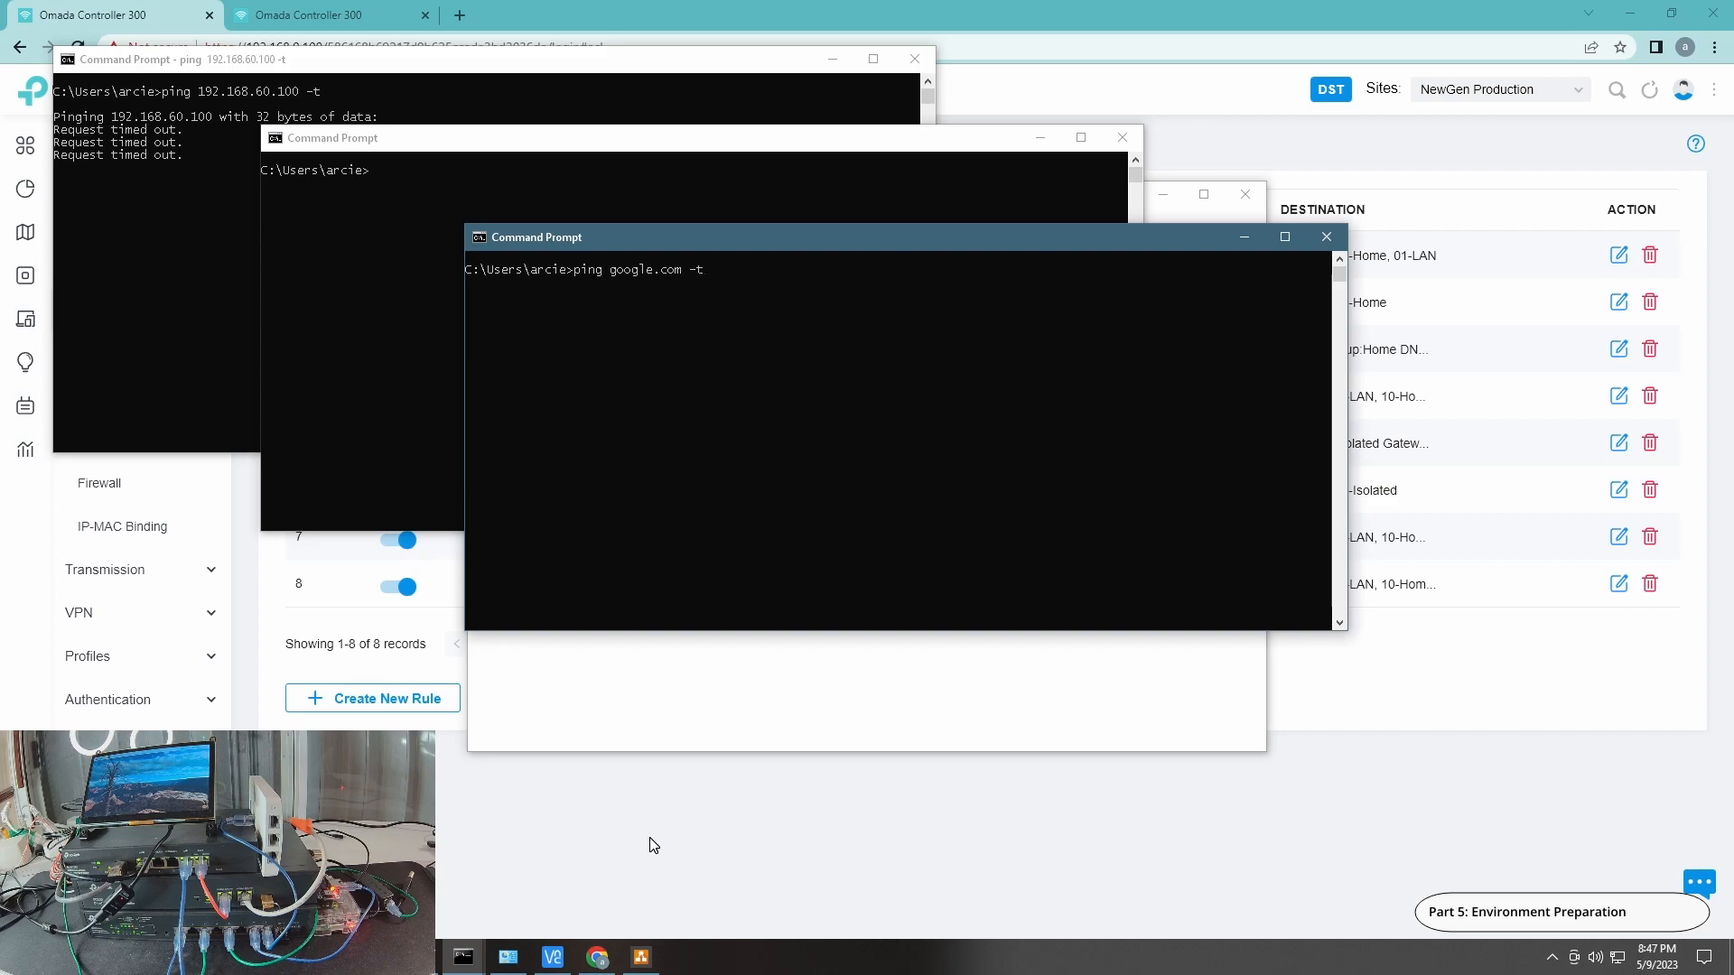
key("Return")
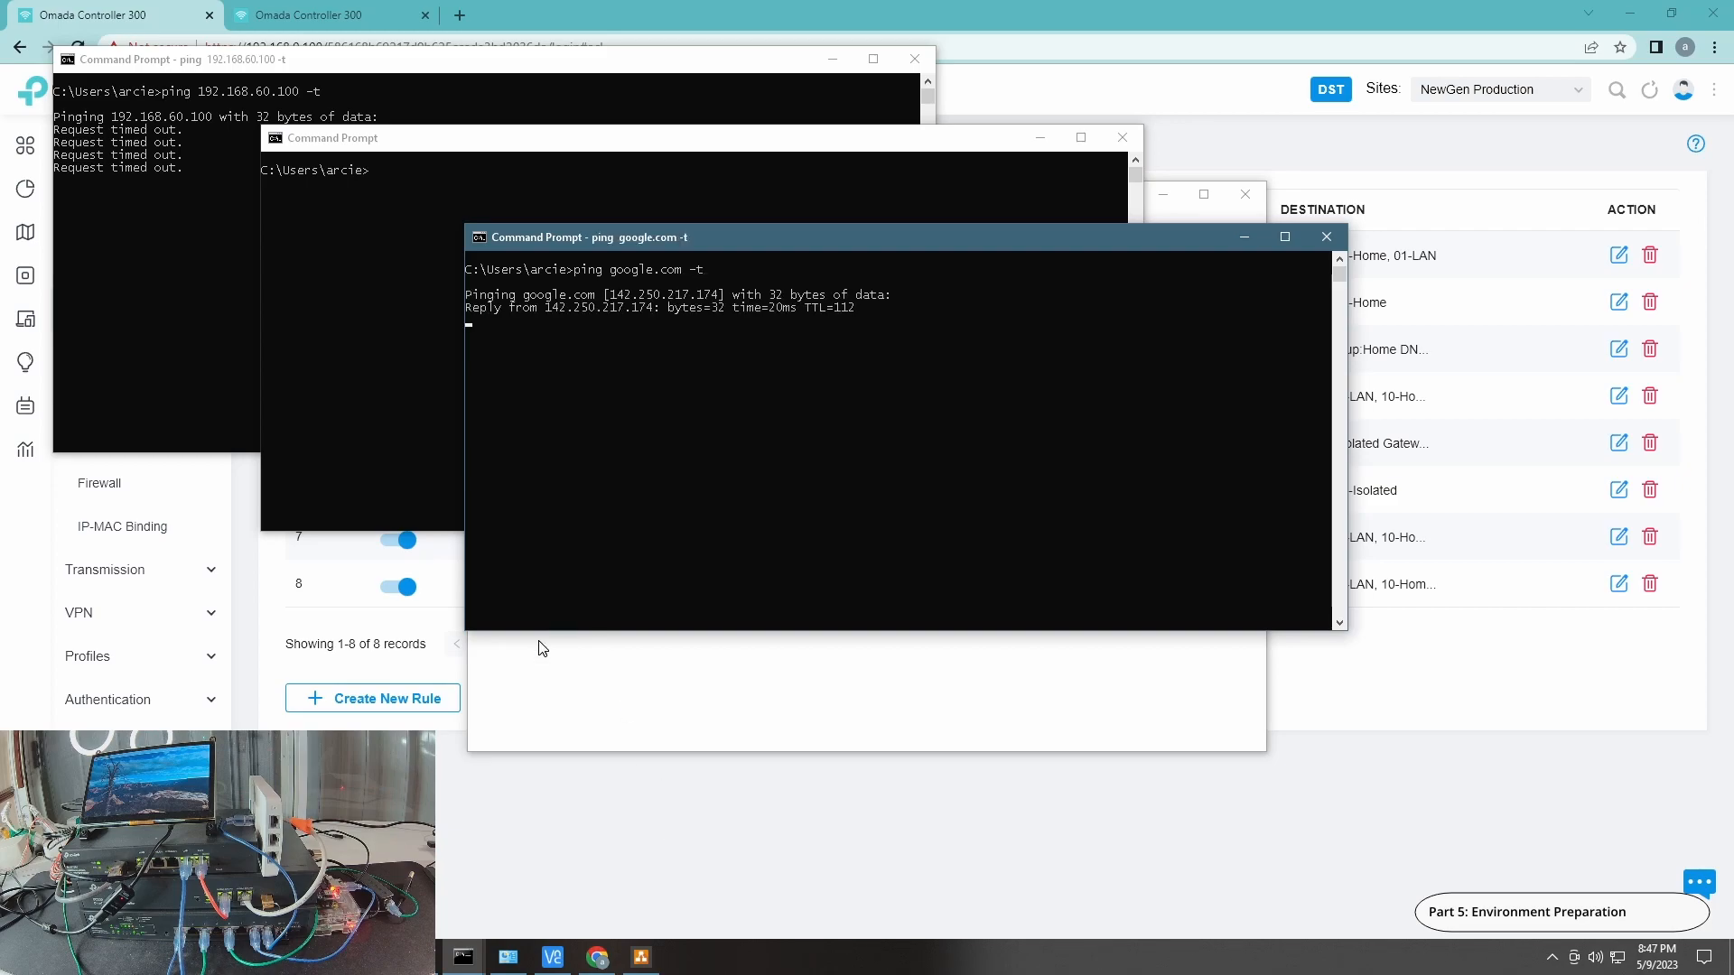
- Start a continuous ping in the unused Command Prompt window with "ping 192.168.80.100 -t" and bring the google.com ping window to the front
left_click(418, 426)
type("ping ")
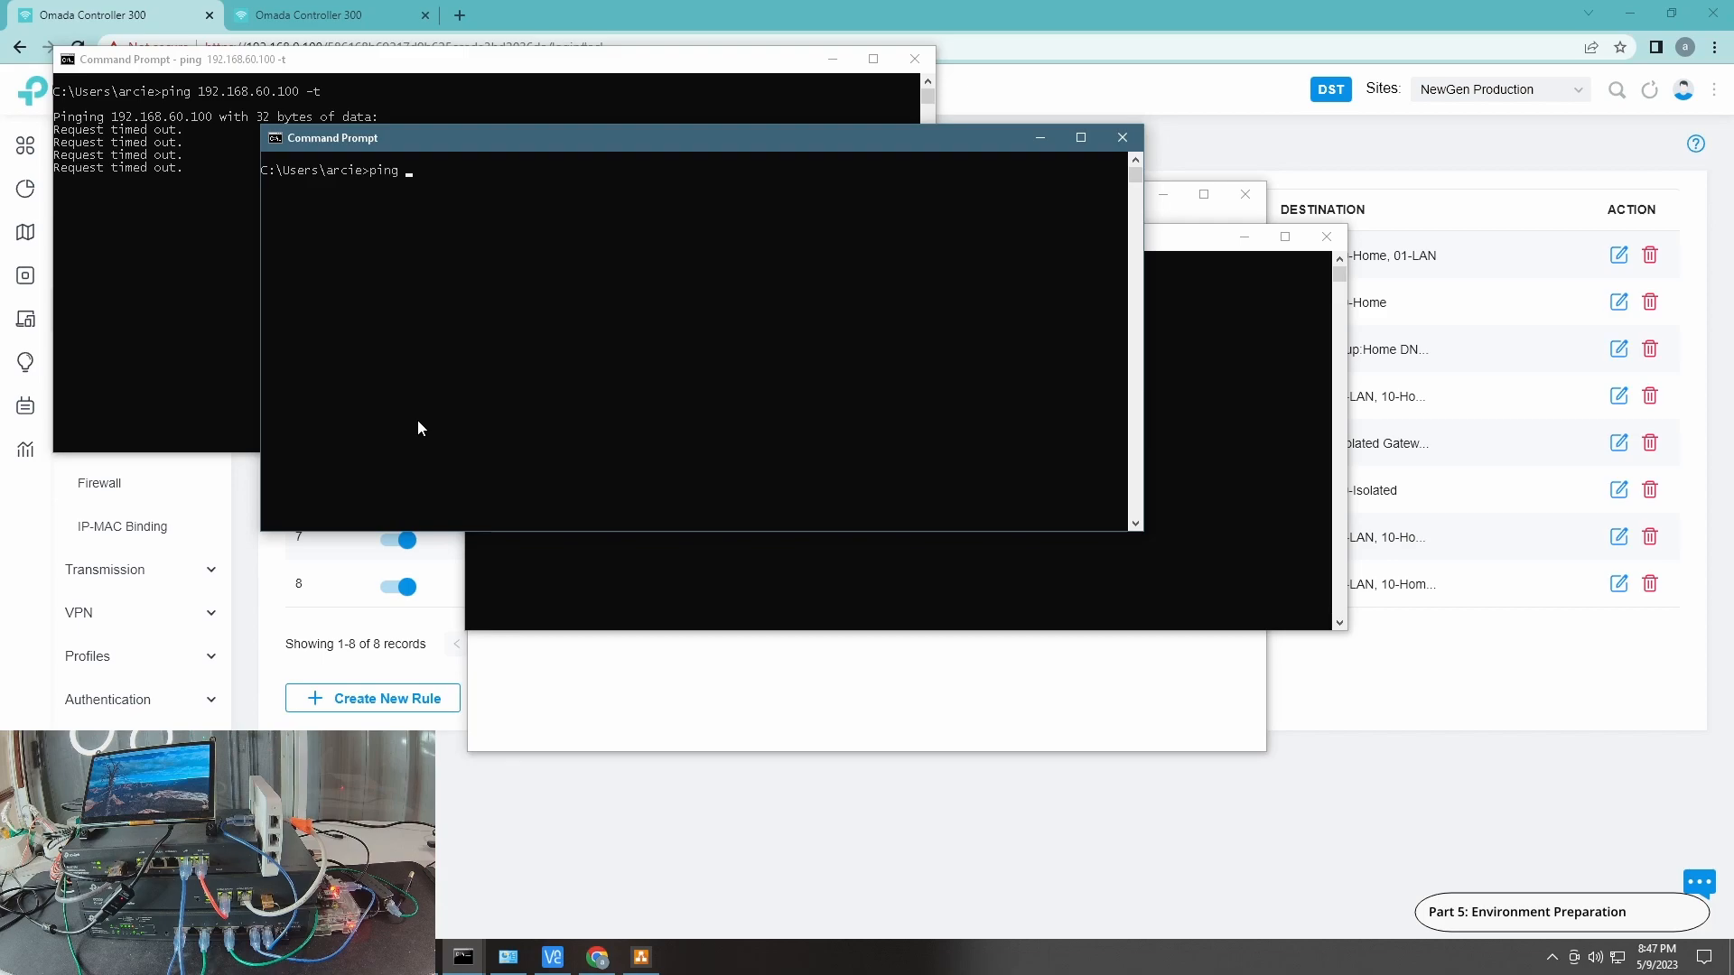
type("192.168.80.100")
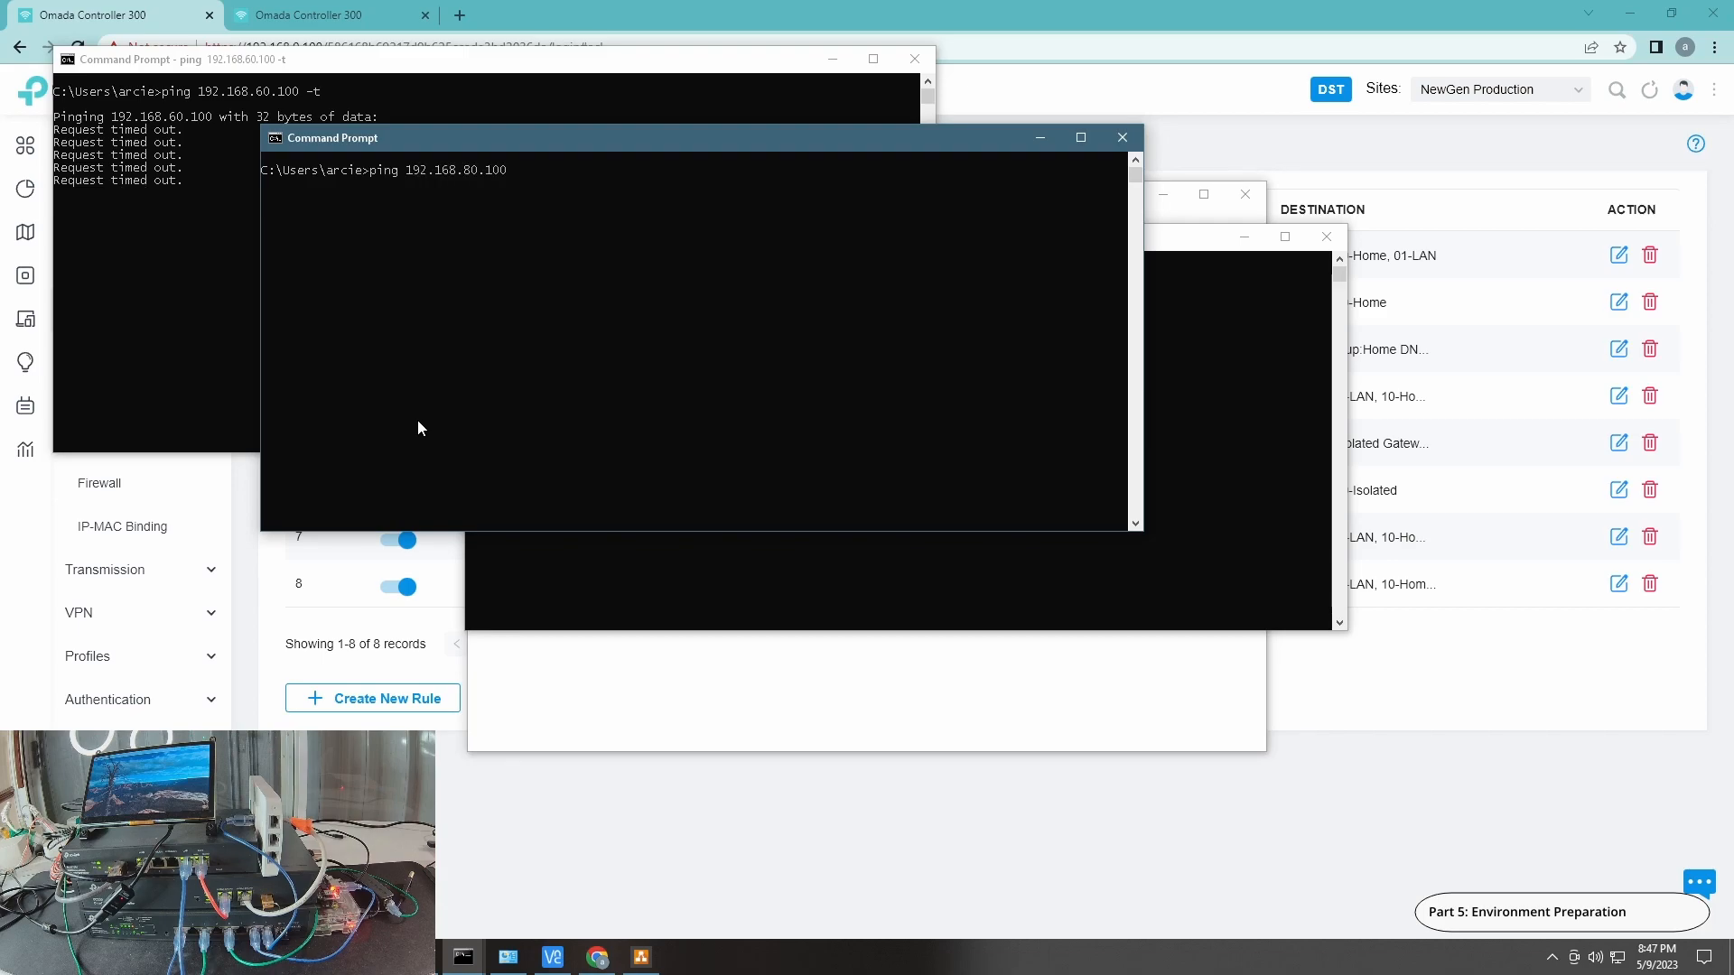
type(" -t")
key("Return")
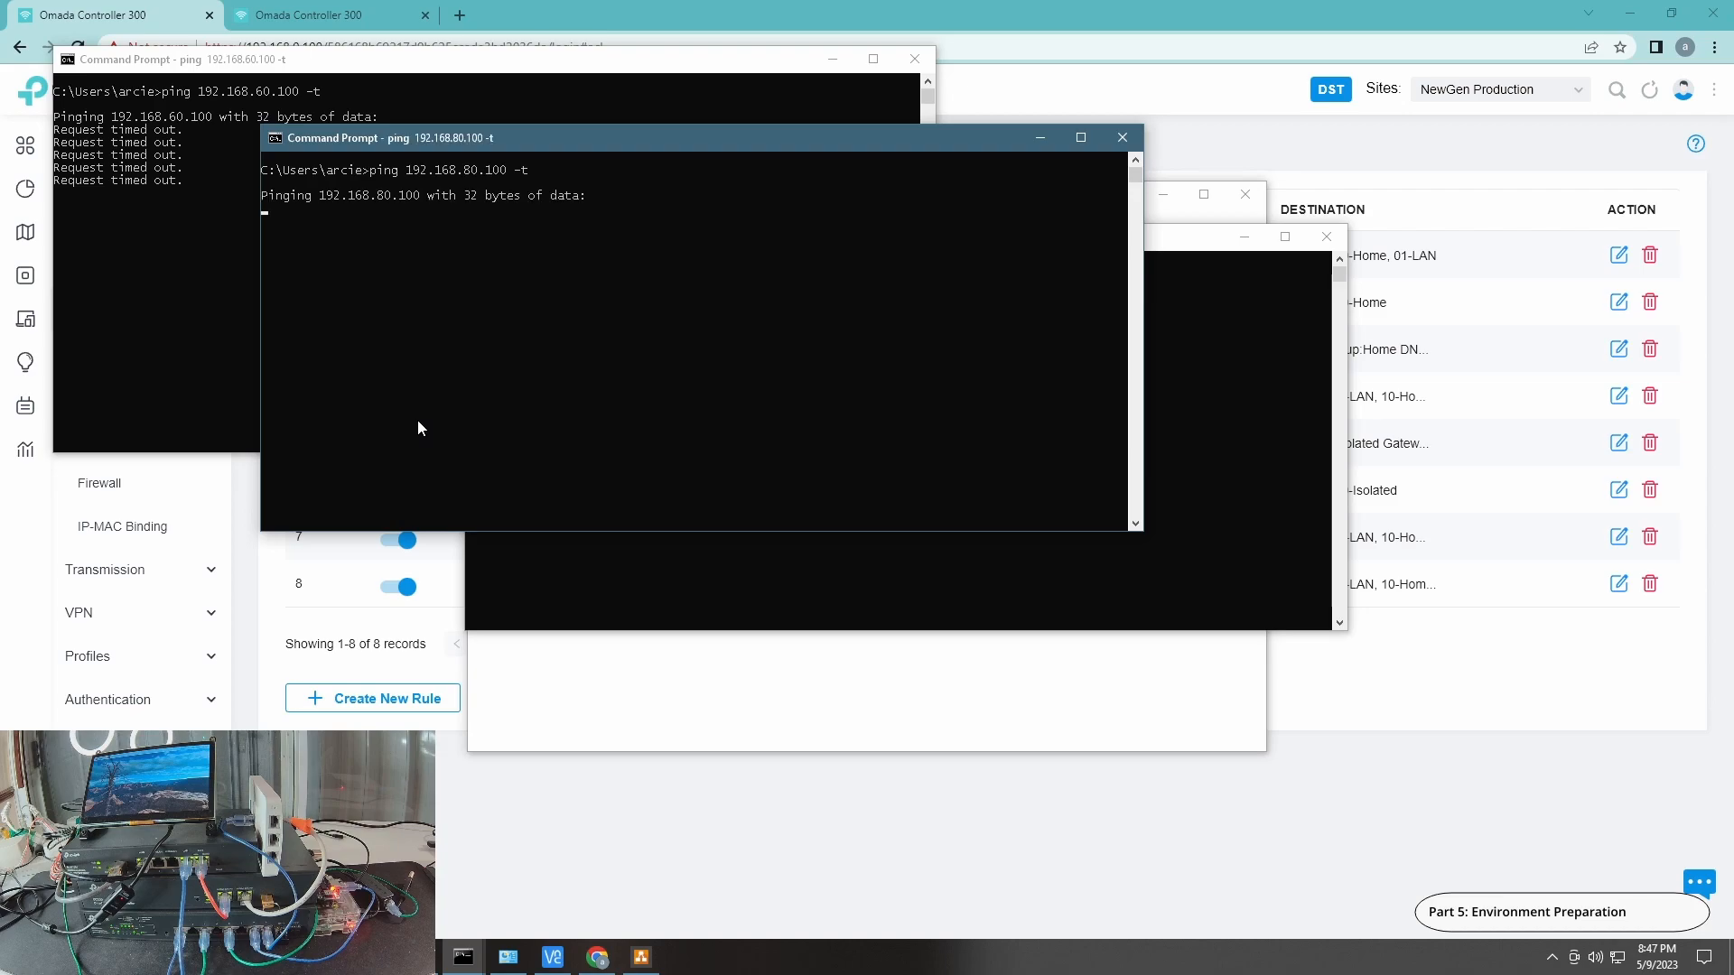
left_click(1202, 469)
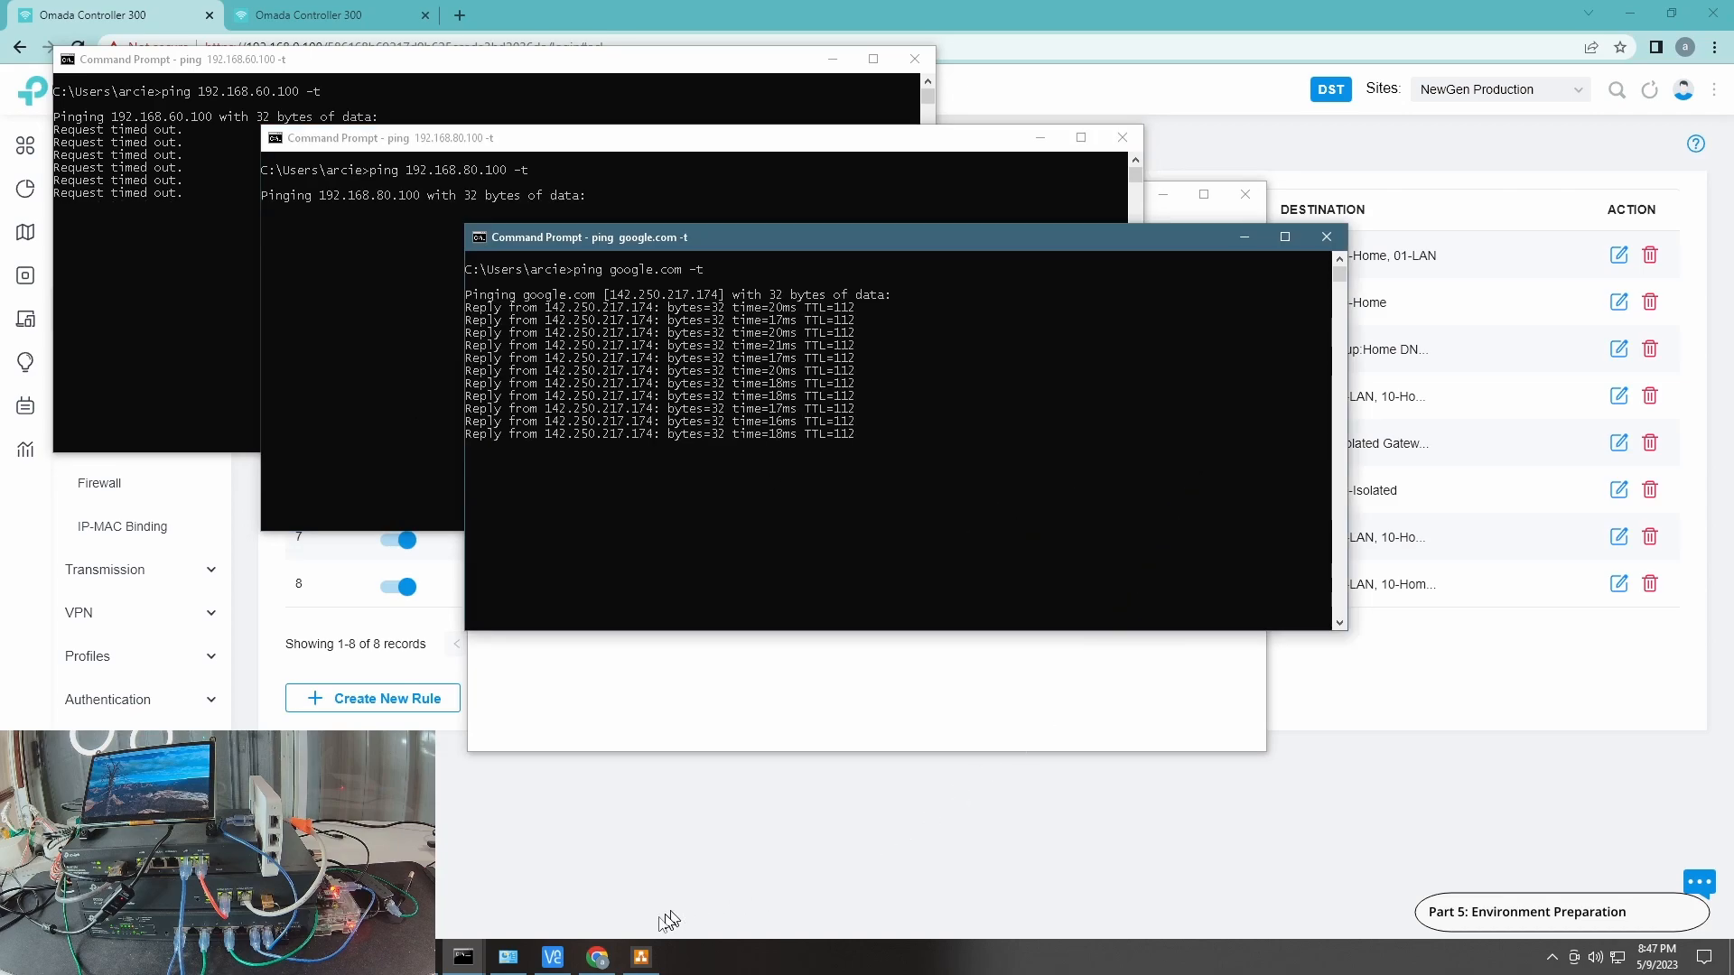
- Switch to Network Connections, review the Ethernet adapter's network connection details and close its status dialogs
left_click(515, 957)
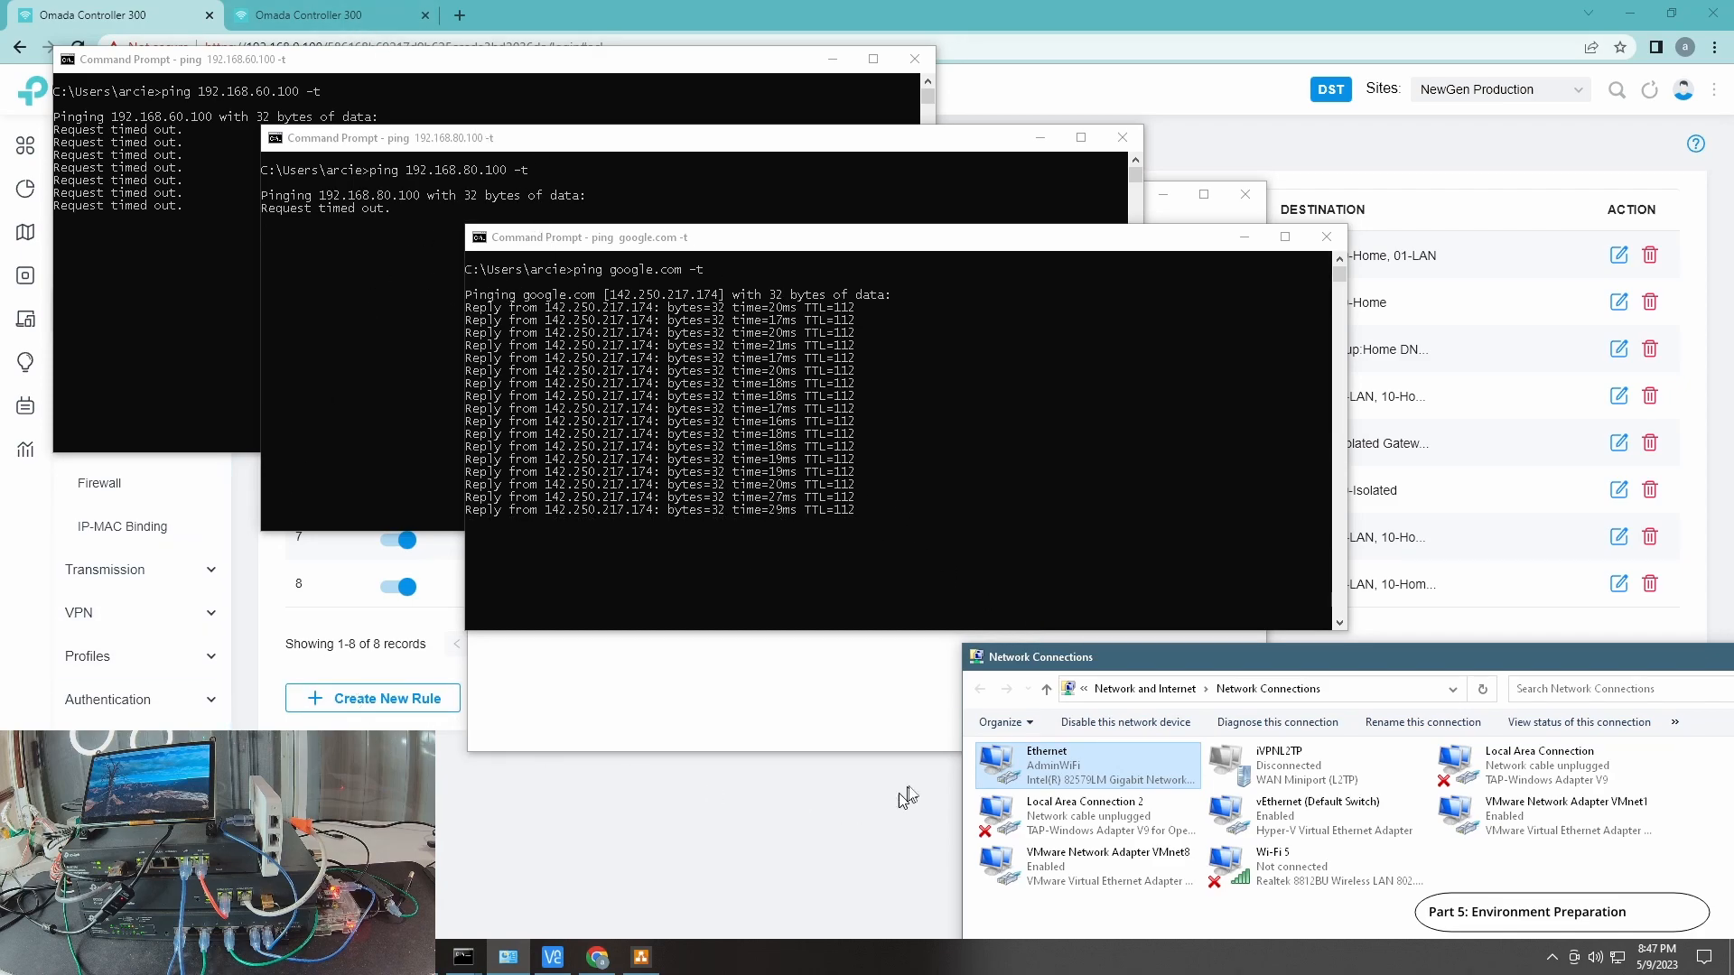
double_click(1002, 782)
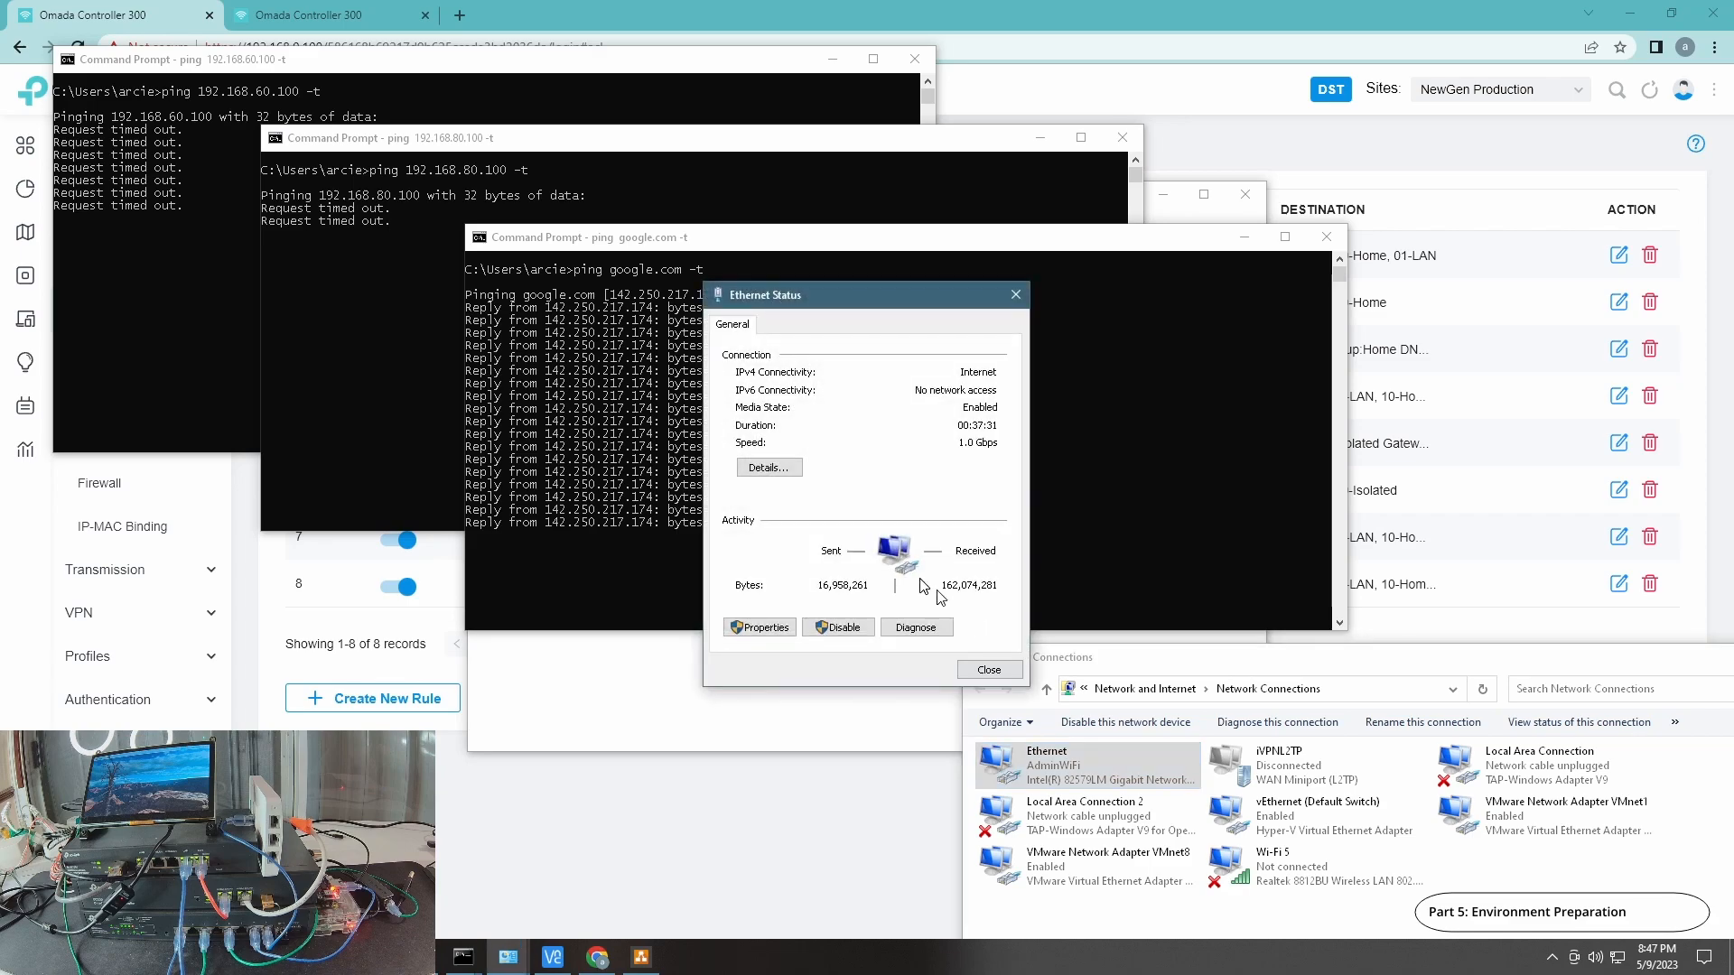
left_click(765, 466)
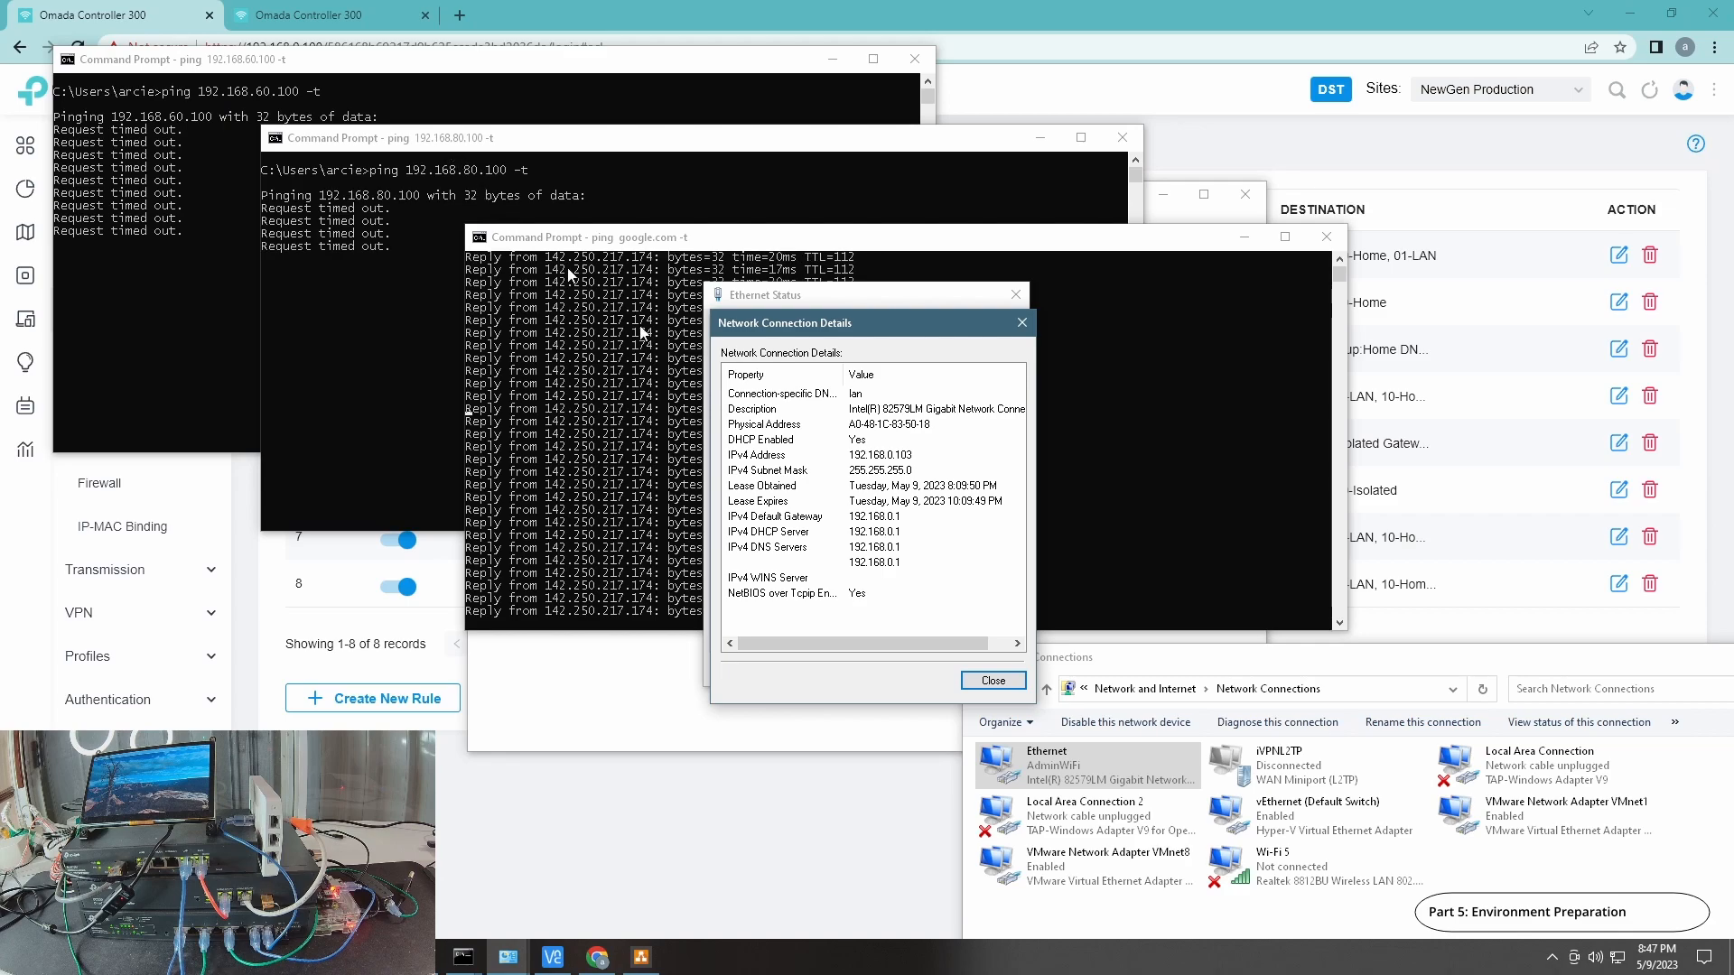
left_click(994, 683)
left_click(1002, 671)
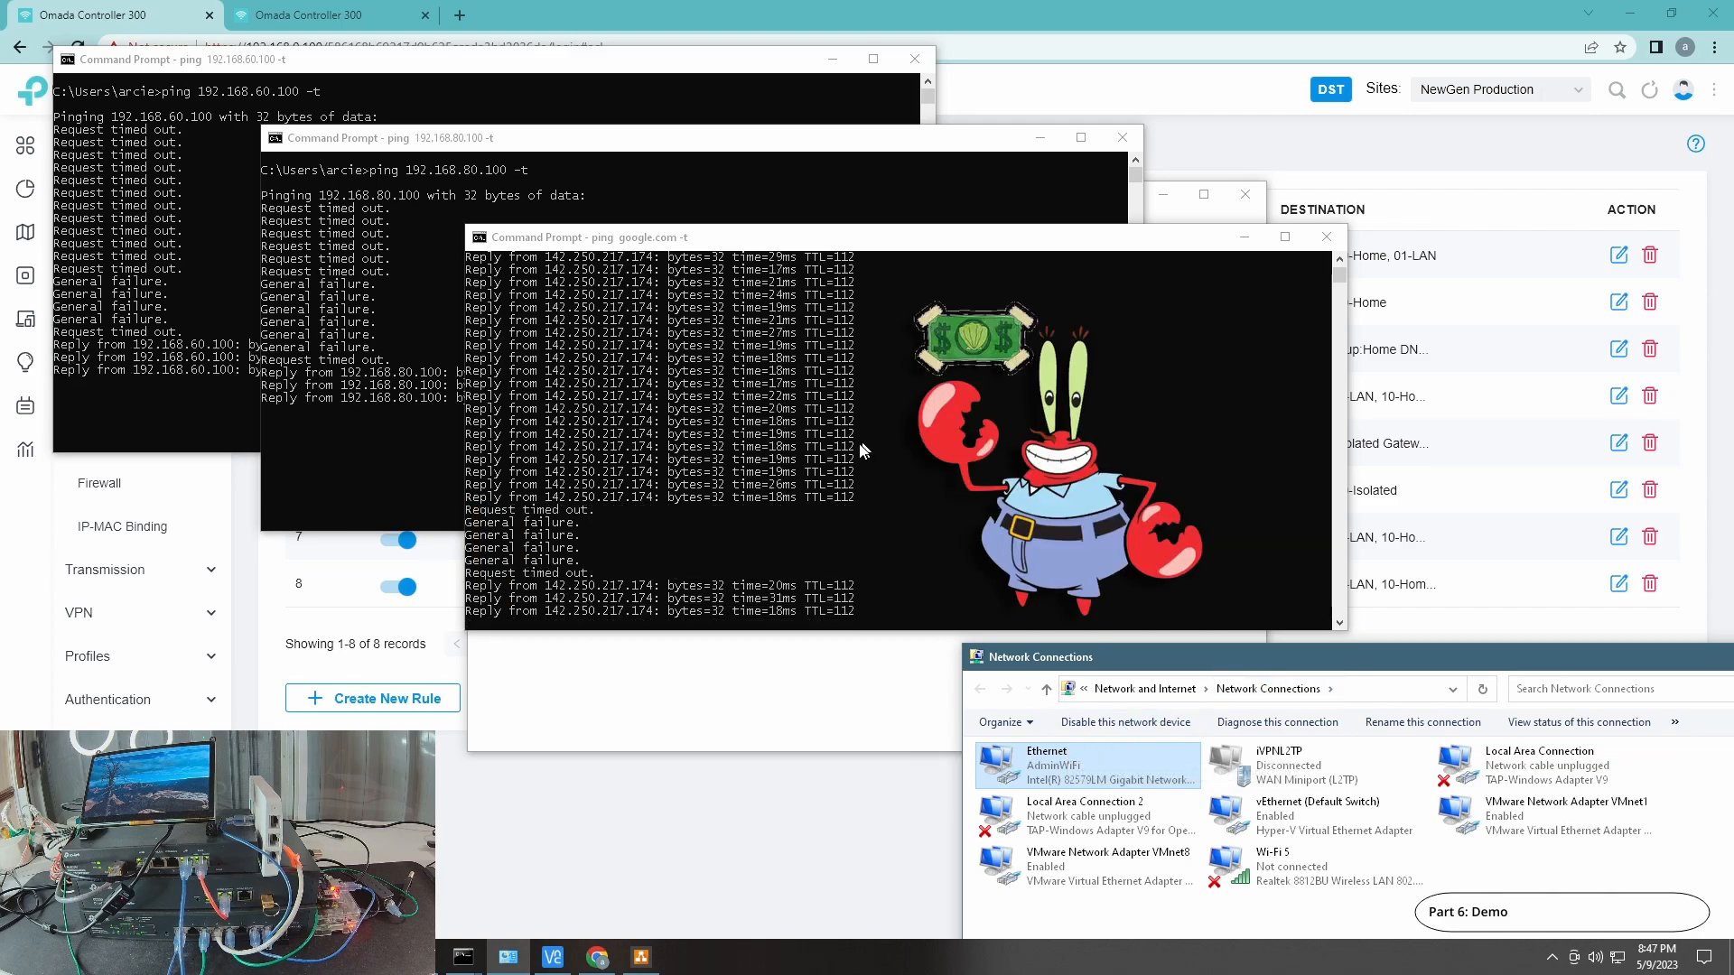
- Stop the google.com ping and check the running pings to 192.168.80.100 and 192.168.60.100
left_click(859, 442)
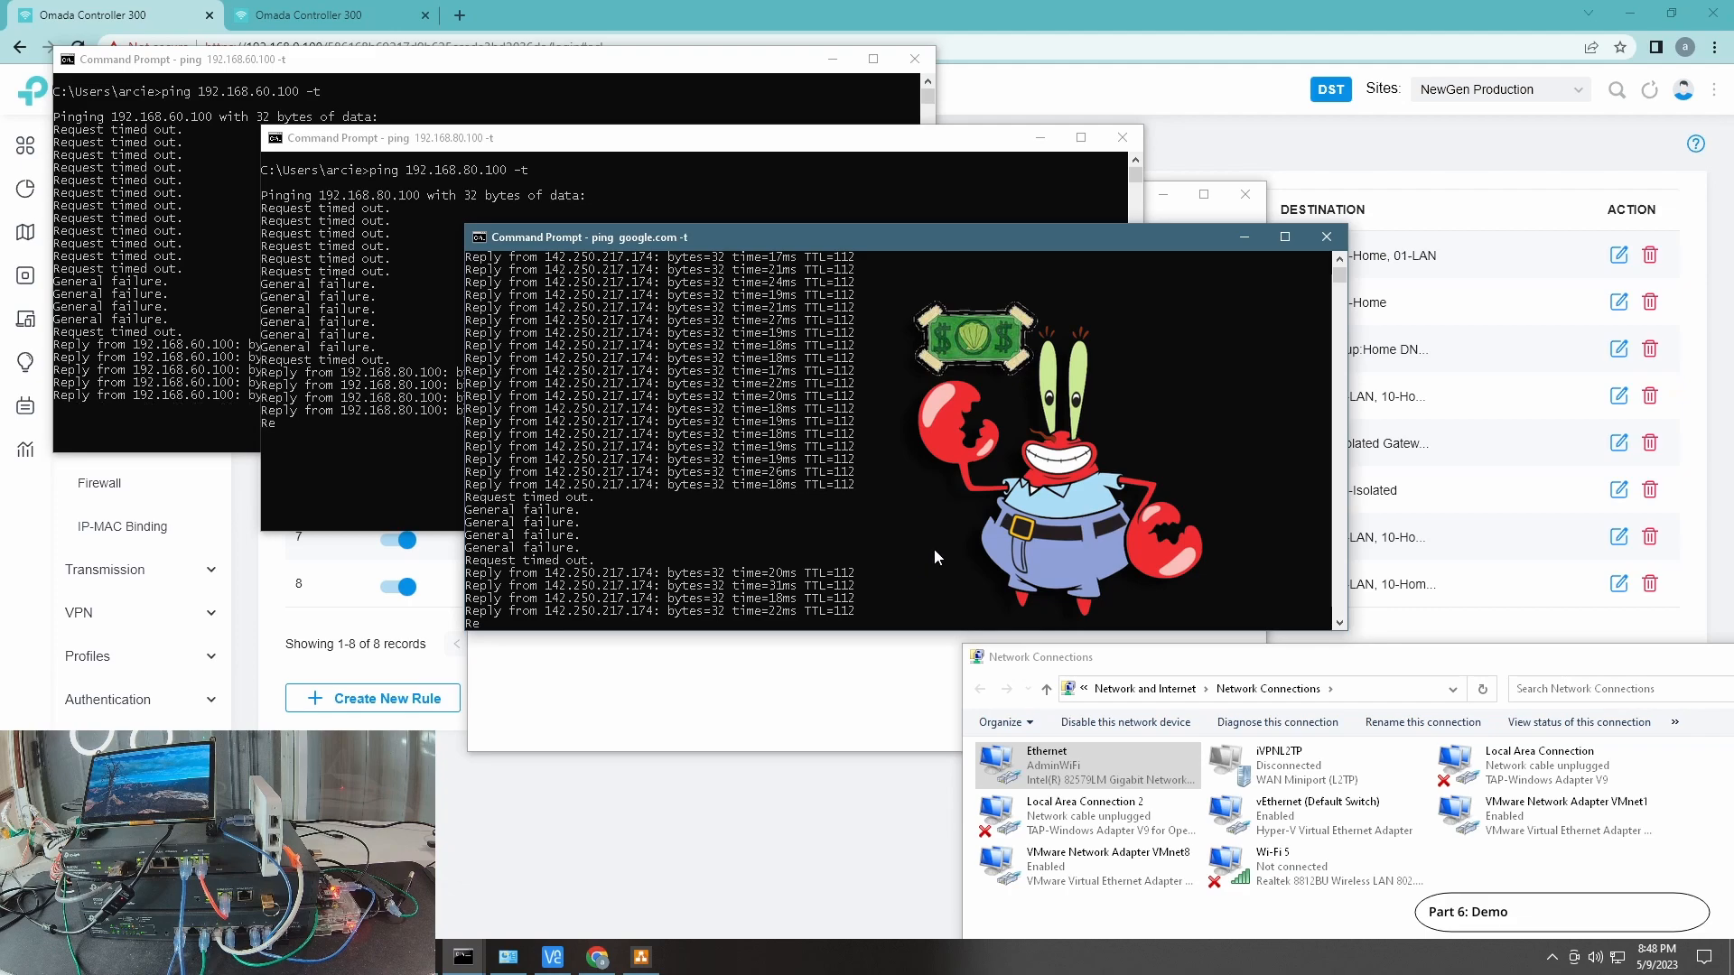
key("ctrl+c")
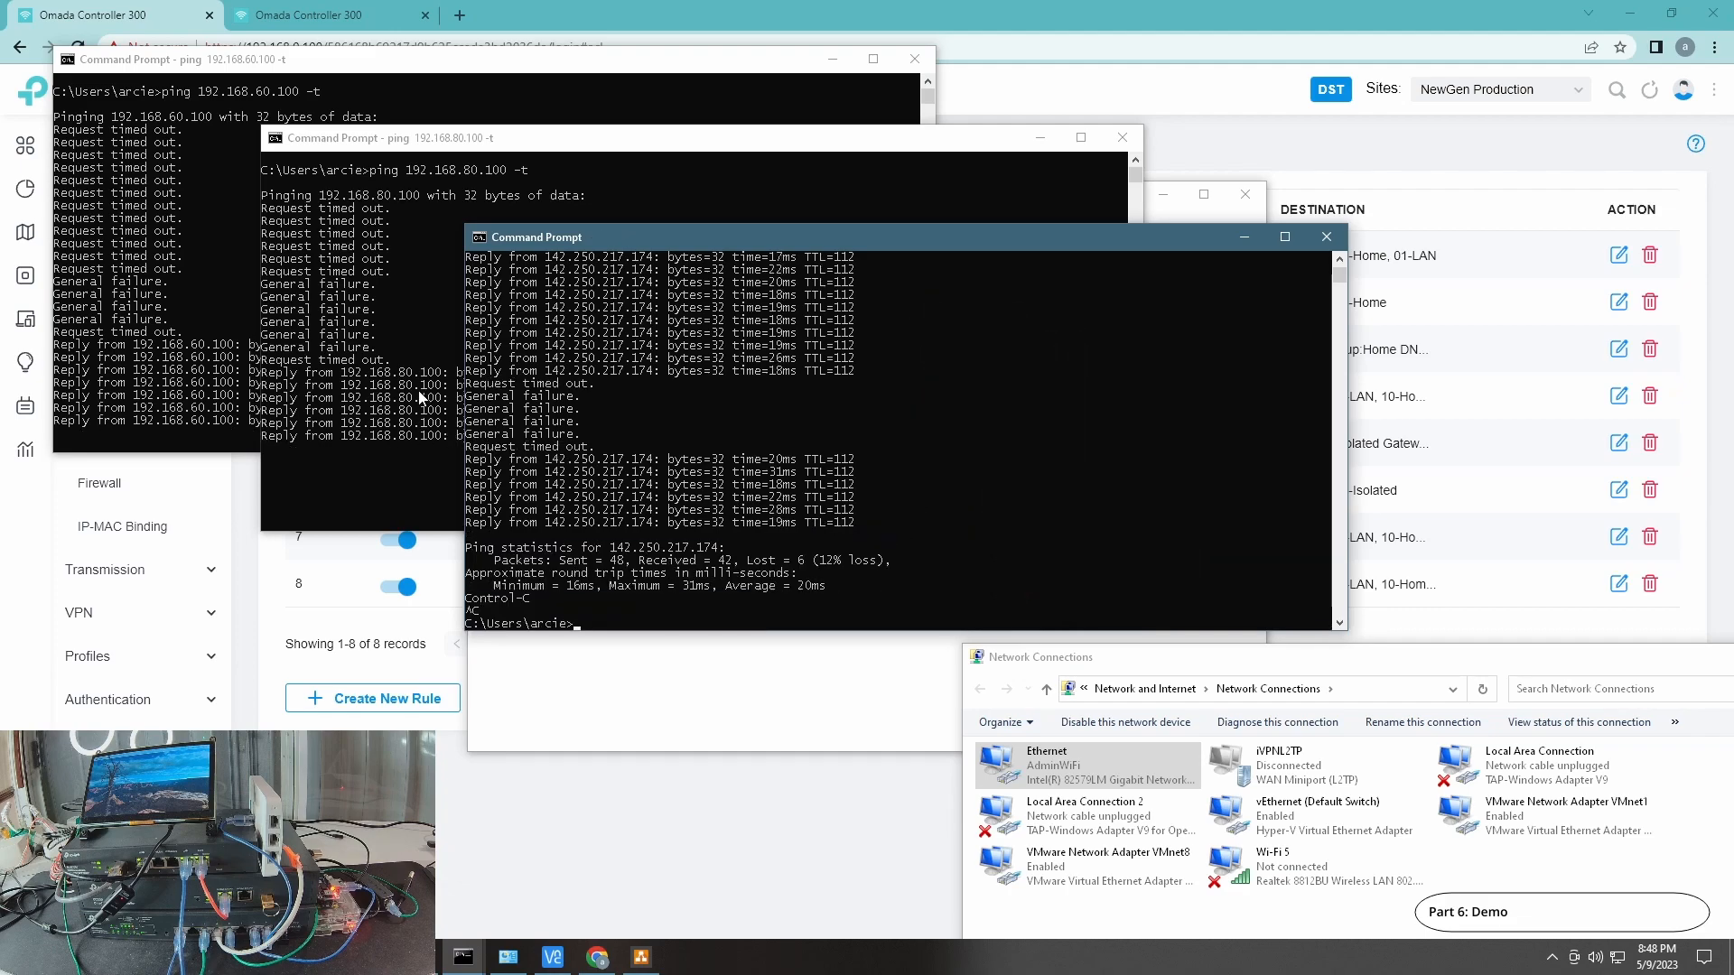
left_click(419, 390)
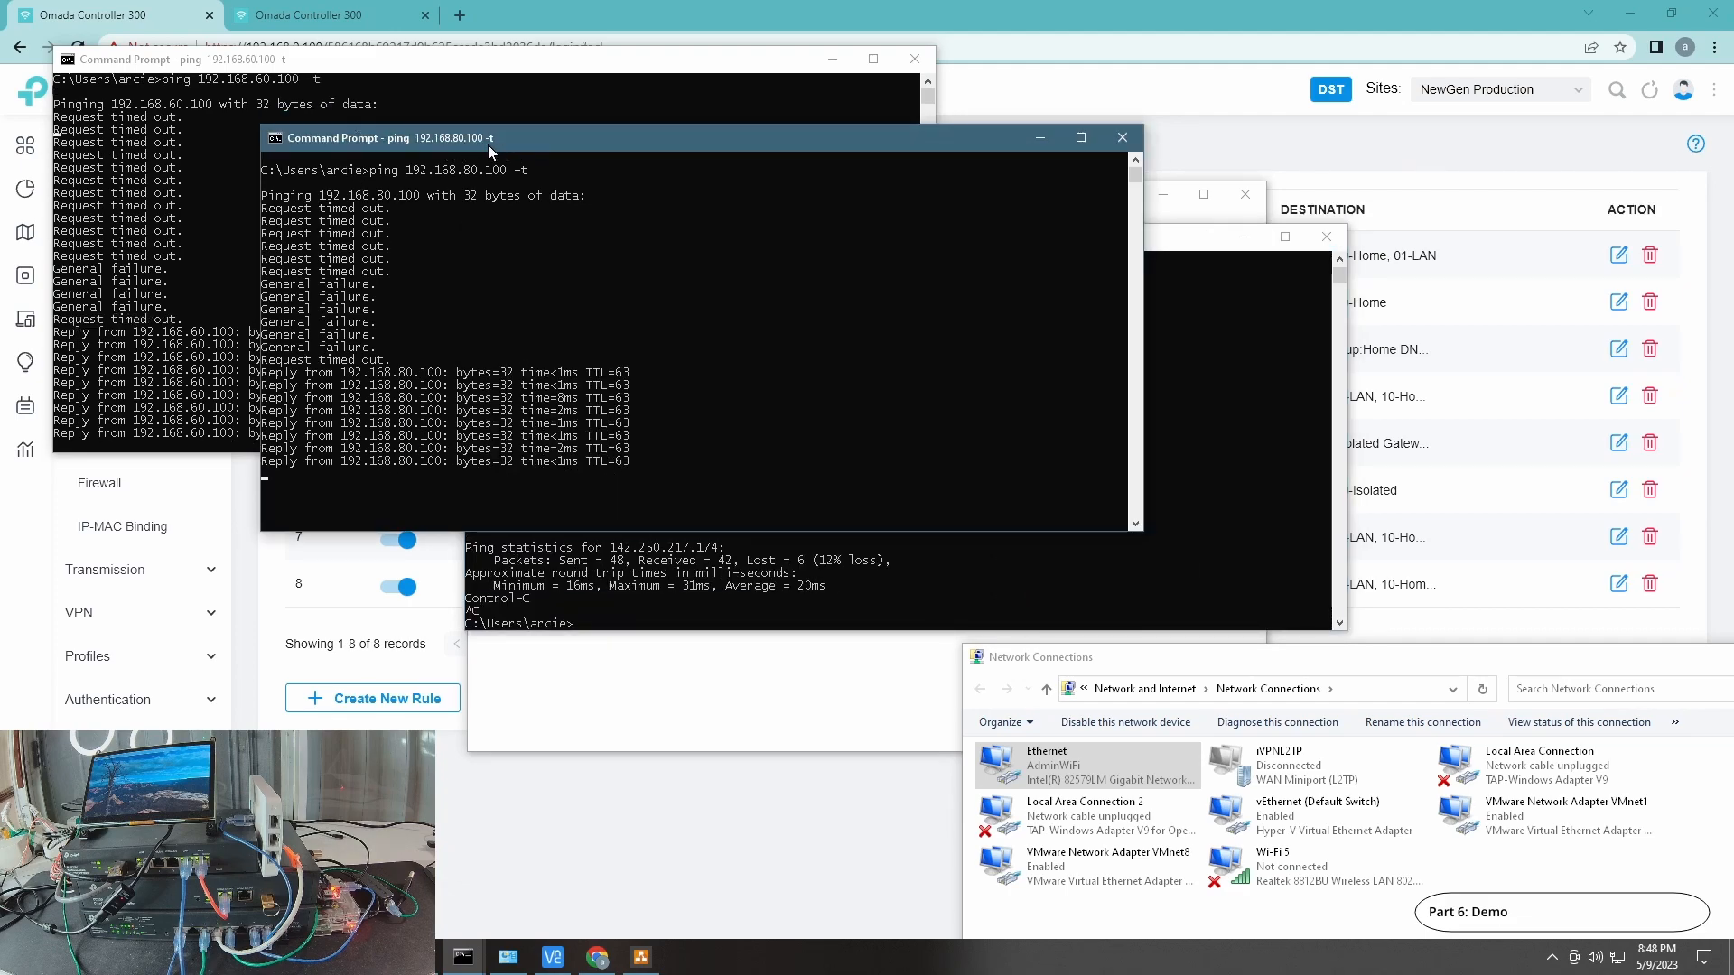
left_click(206, 149)
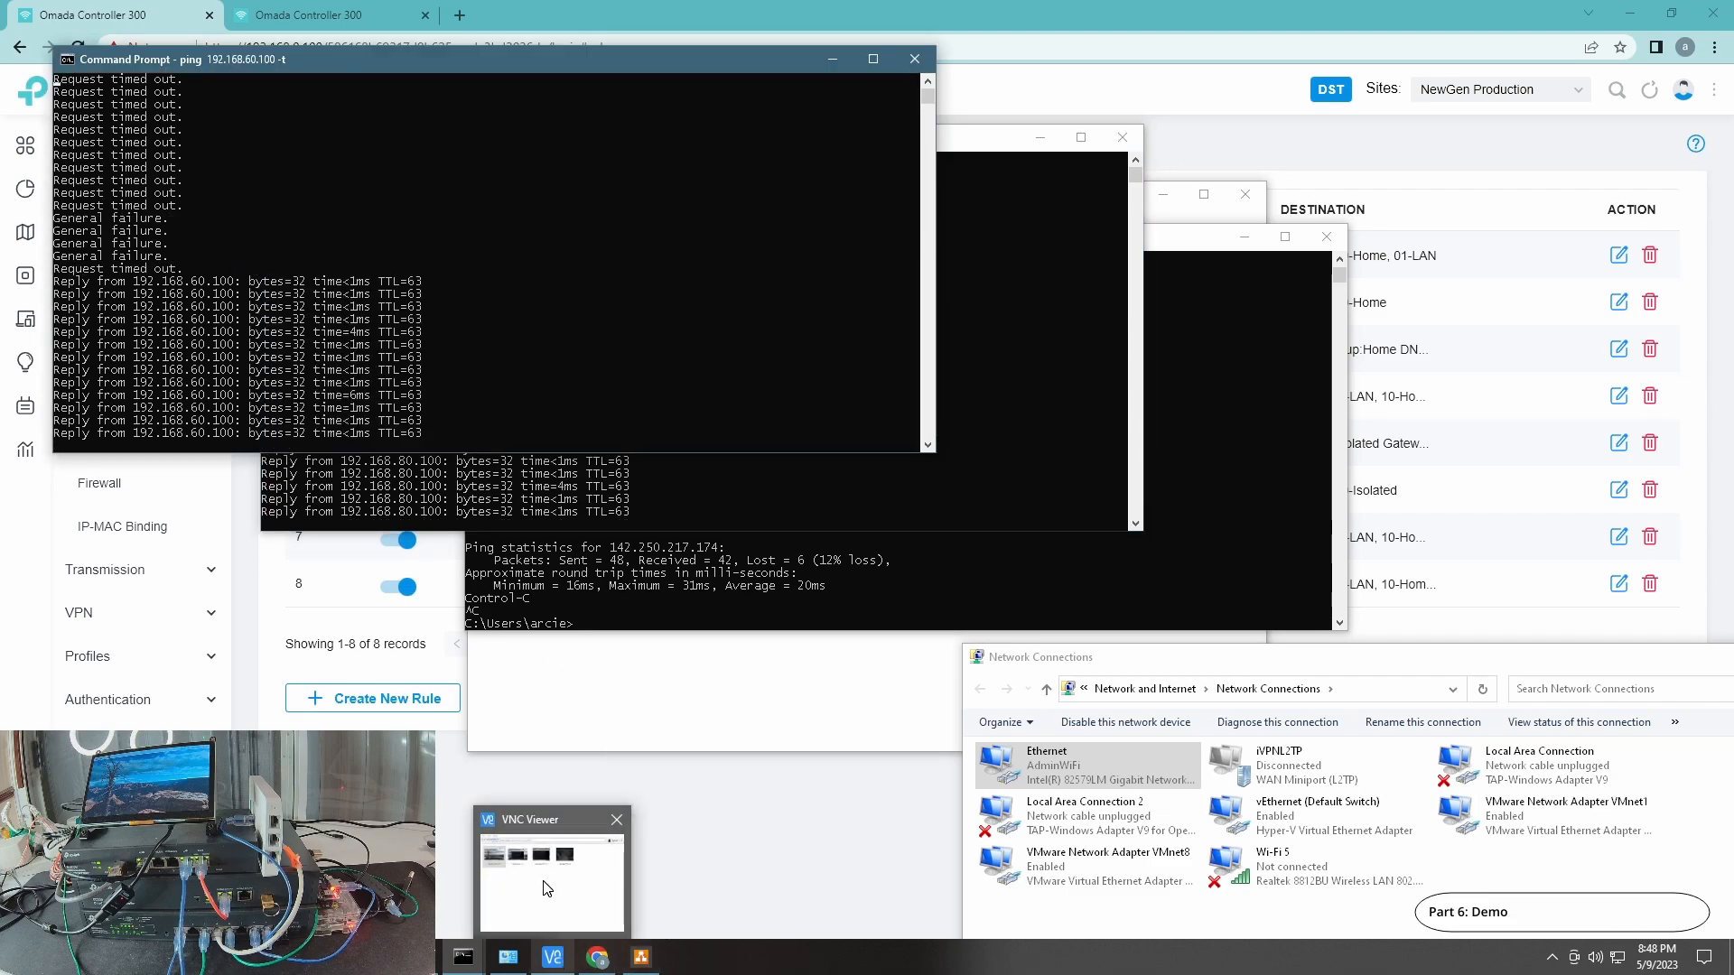
- Switch to VNC Viewer and connect to the 192.168.60.100 and 192.168.80.100 machines
left_click(561, 967)
double_click(680, 322)
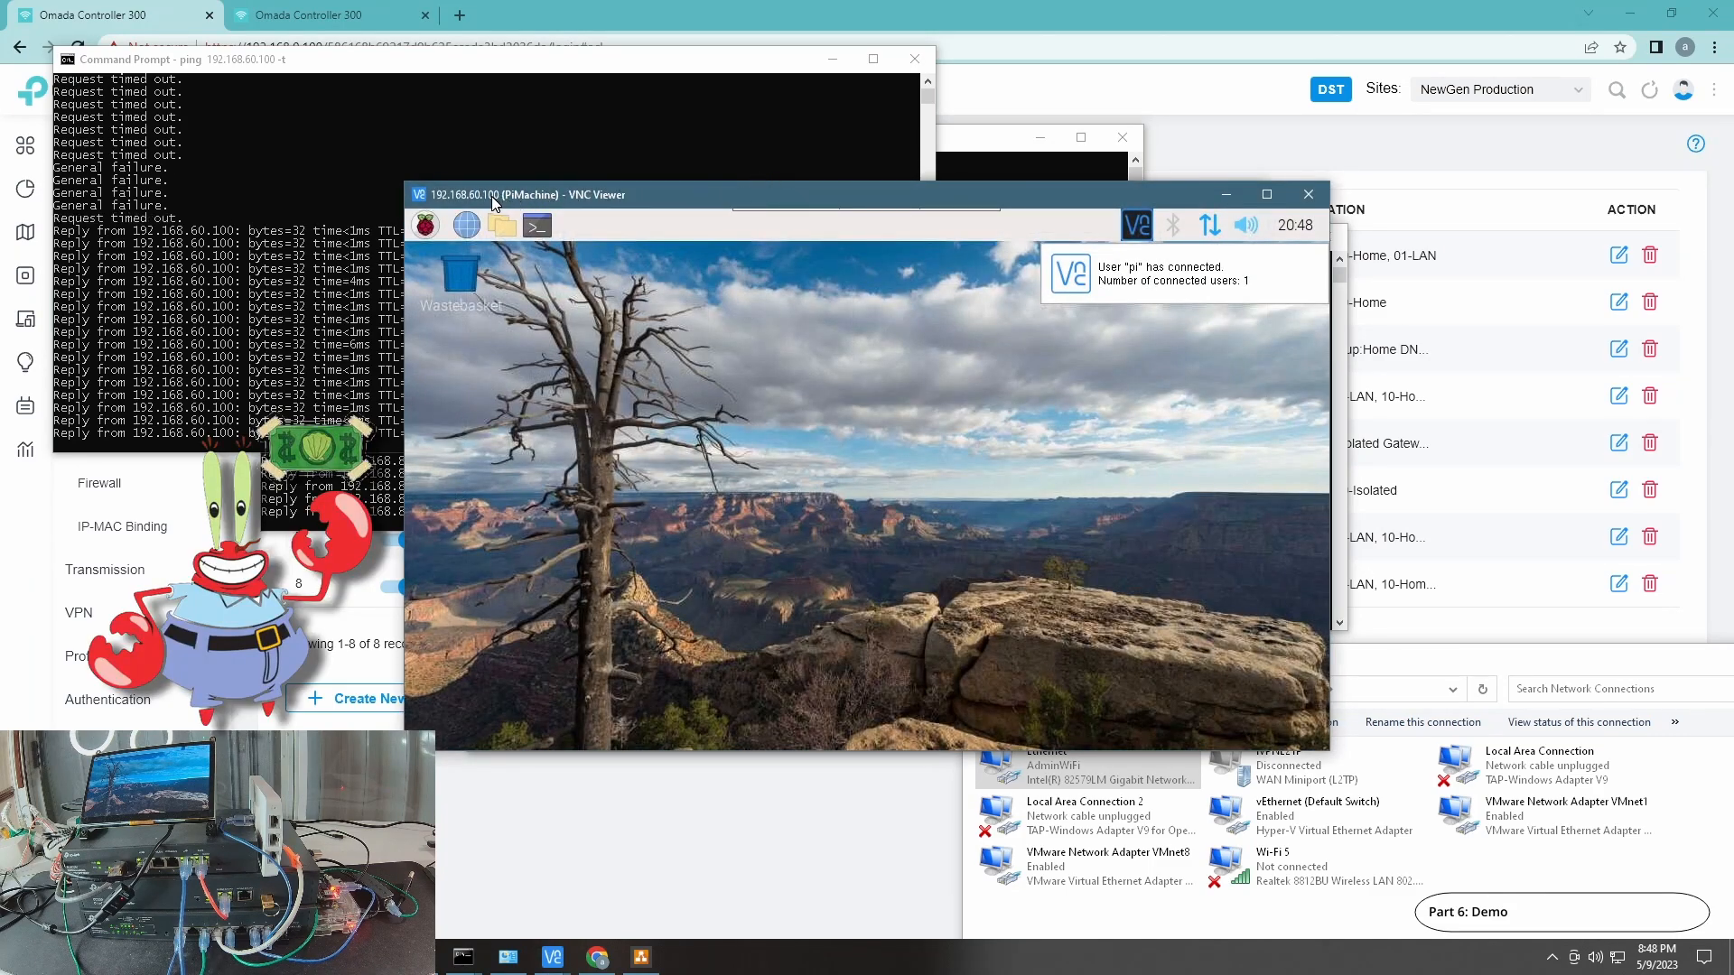
left_click_drag(786, 204, 506, 75)
left_click(1109, 406)
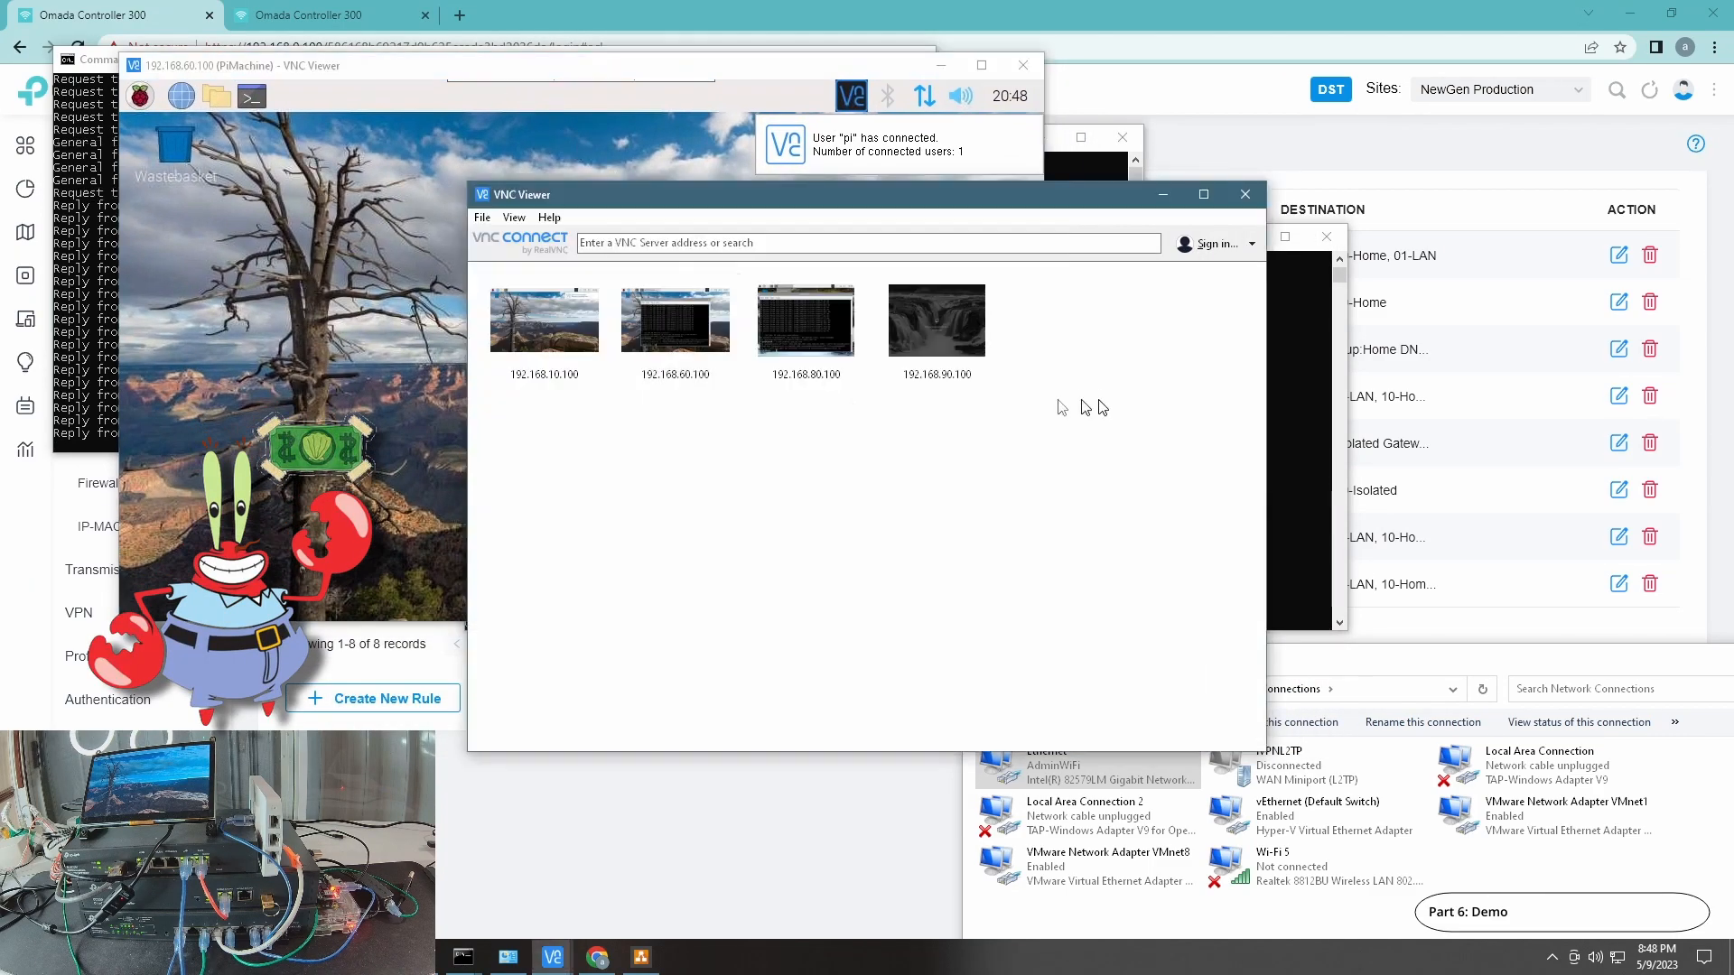
double_click(806, 337)
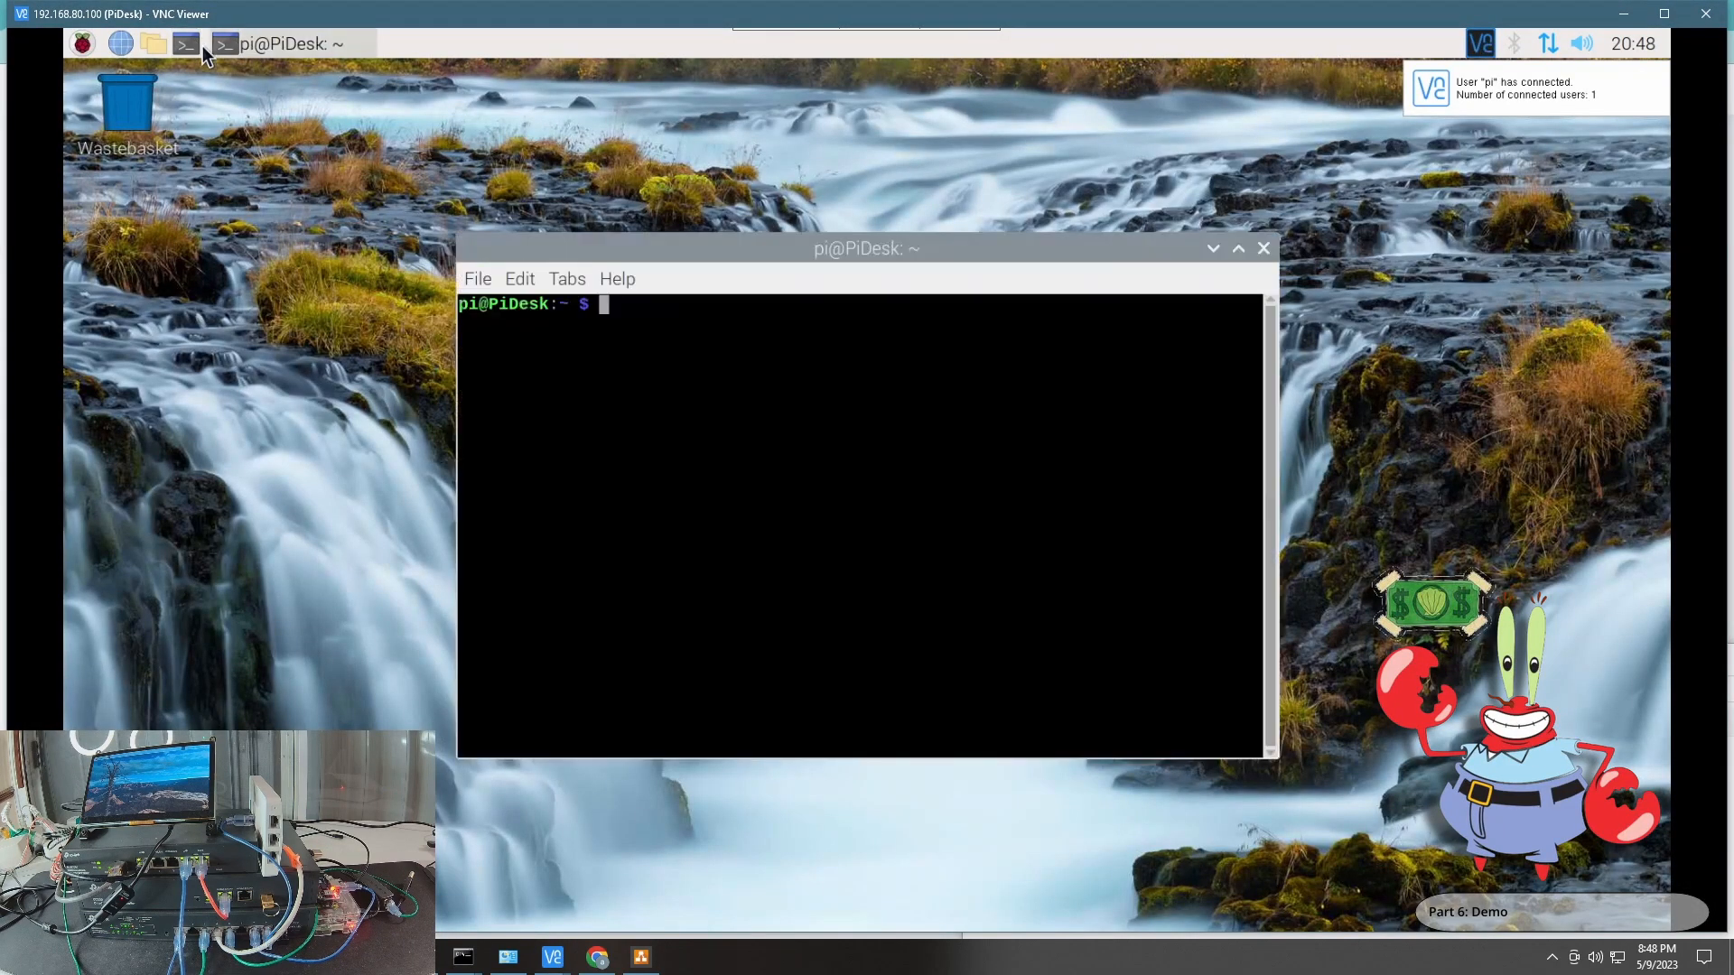
- List the display modes in the PiDesk terminal with "xrandr", set the resolution with "xrandr -s 1024x768" and close the terminal
type("randr")
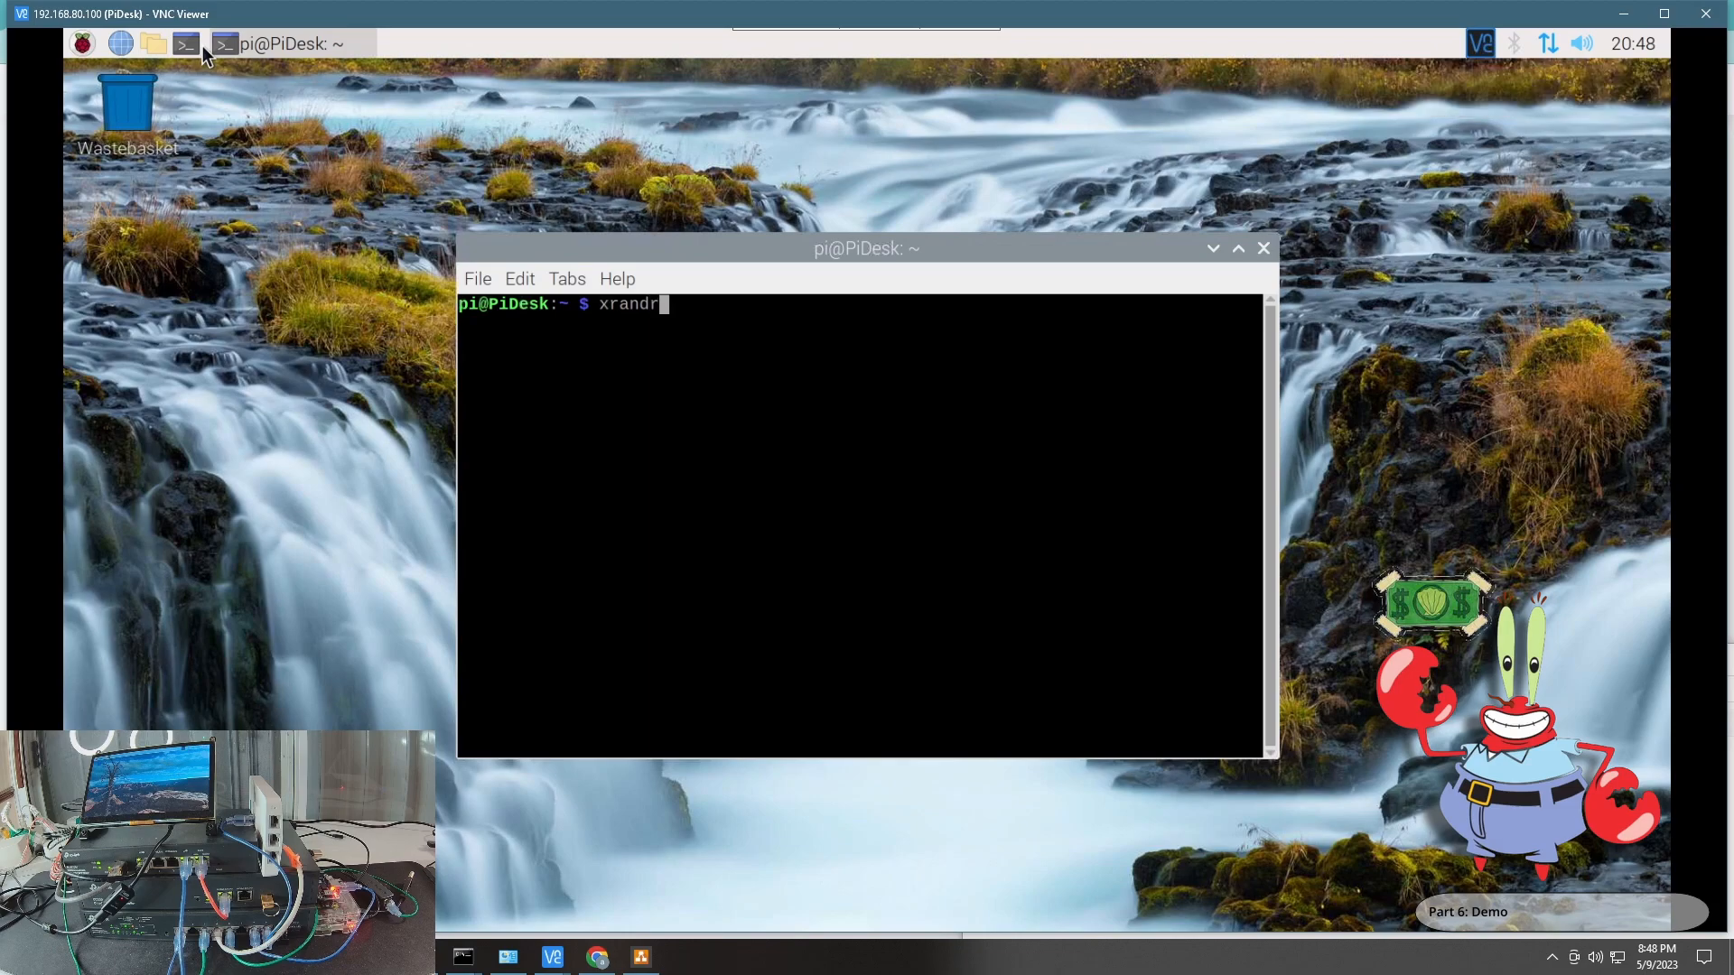
key("Return")
key("Up")
type("-s ")
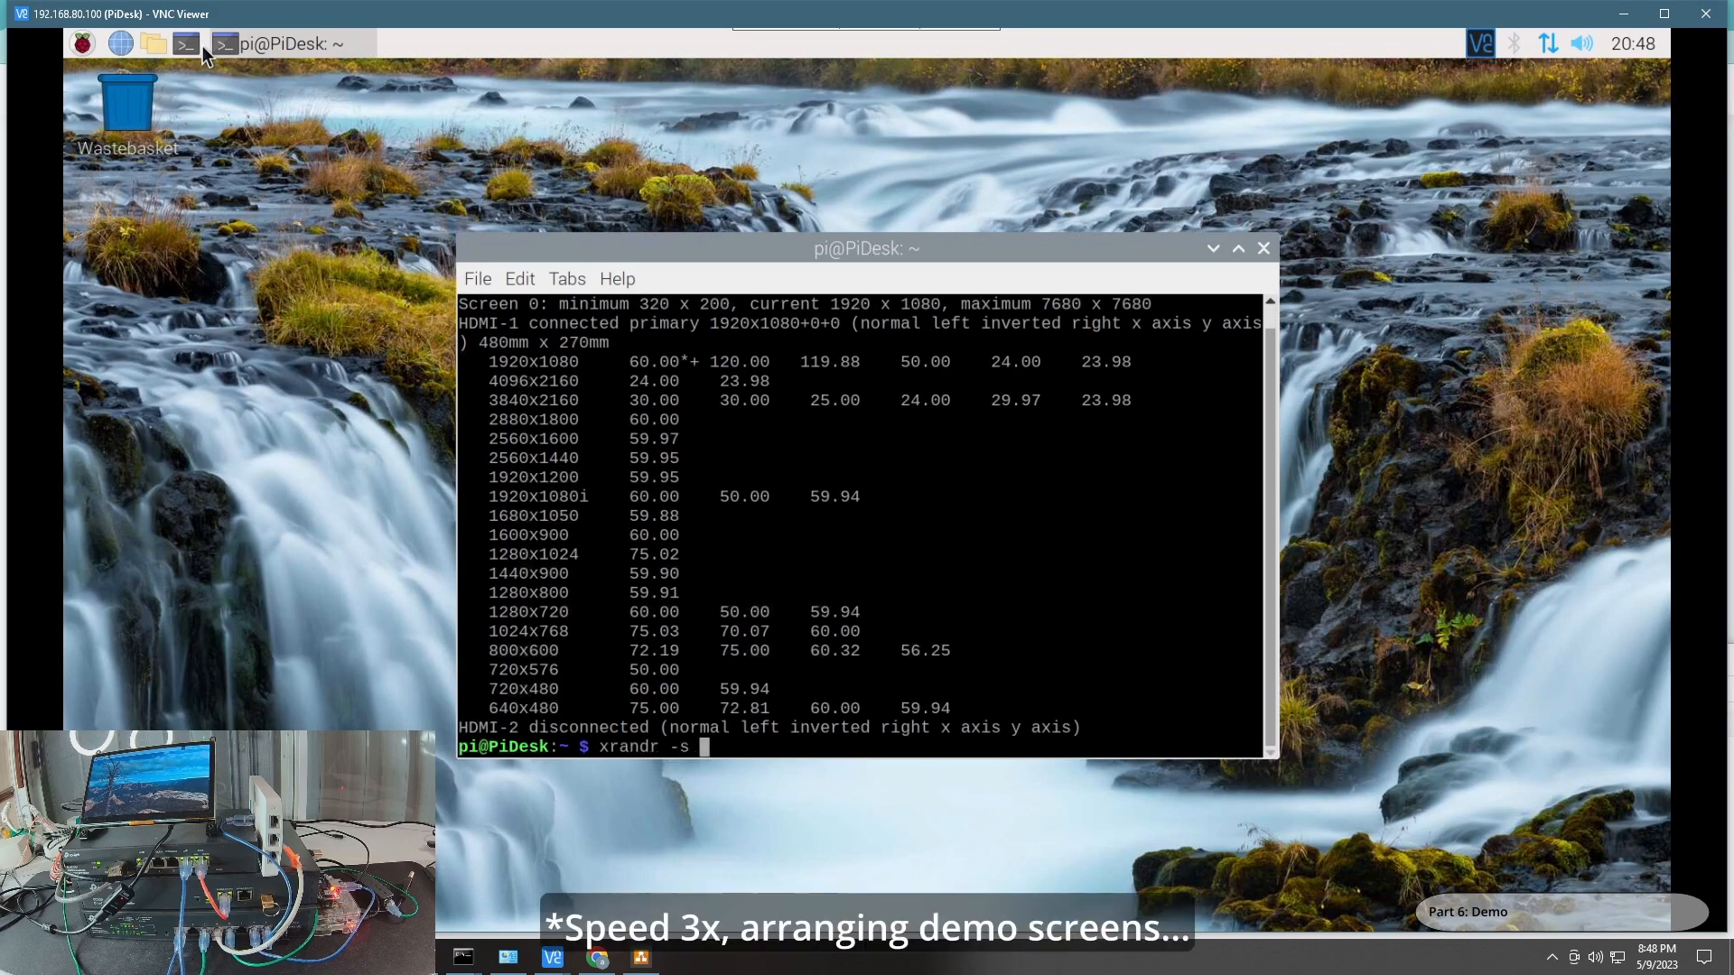
type("1024x768")
key("Return")
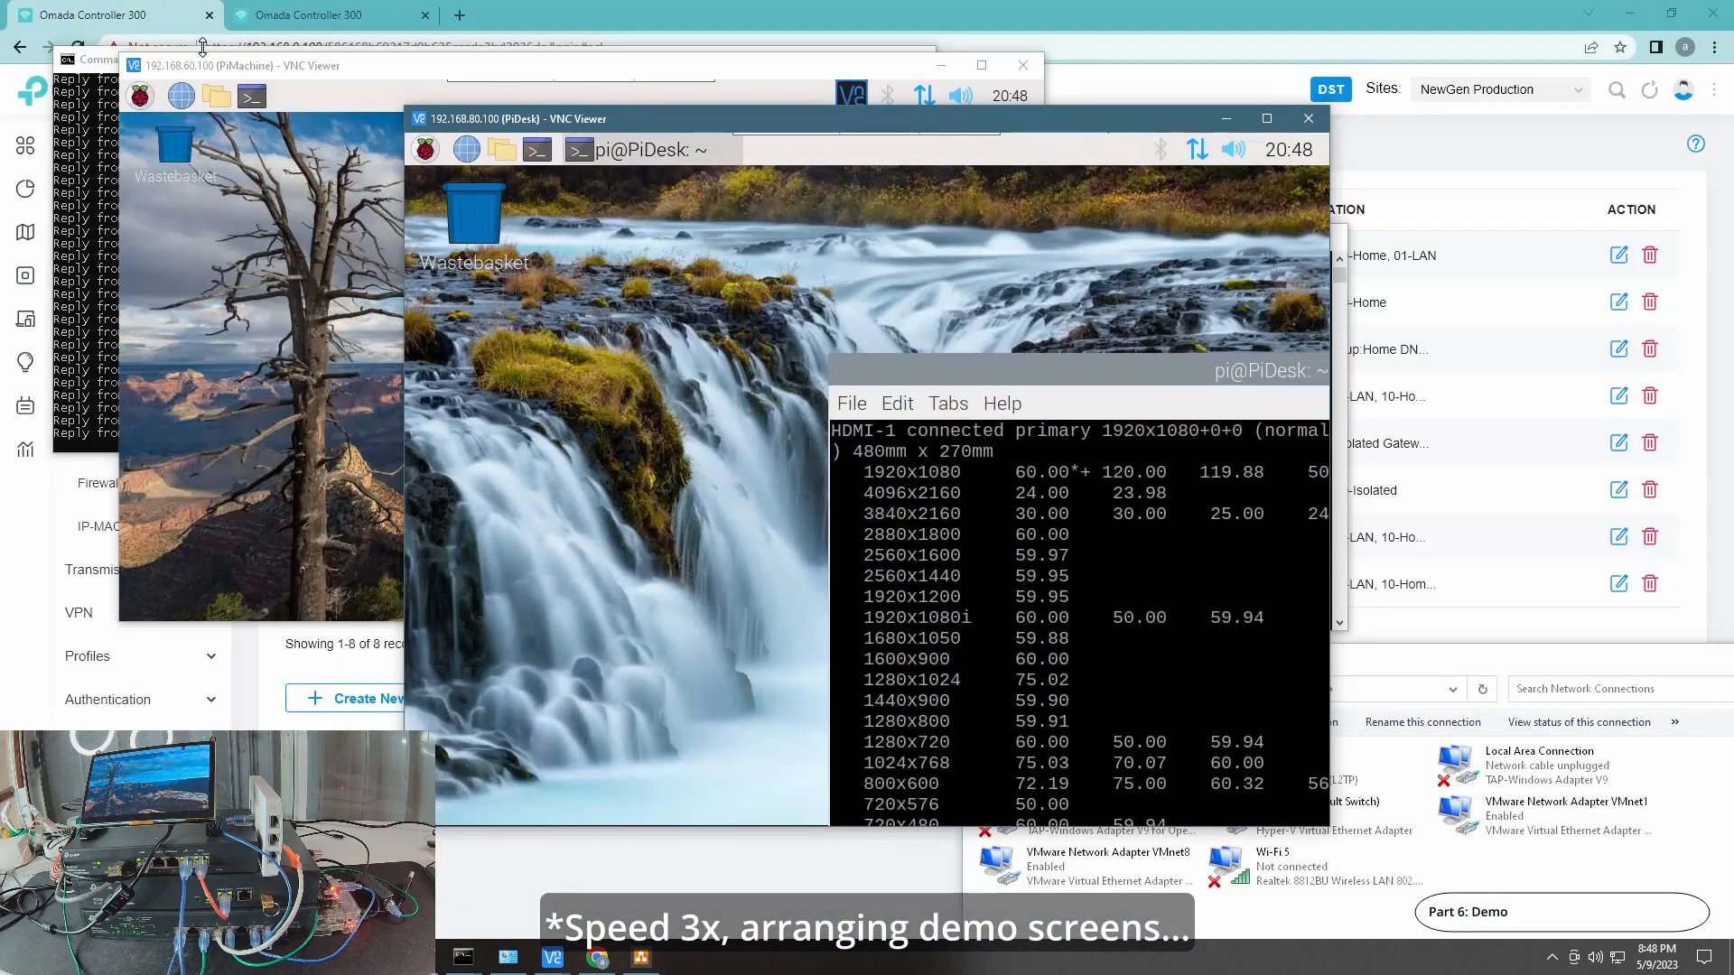
key("ctrl+d")
- Reposition the two VNC session windows so both are partly visible and clear the stopped google.com Command Prompt window with "cls"
left_click_drag(782, 118, 923, 154)
left_click_drag(702, 77, 826, 141)
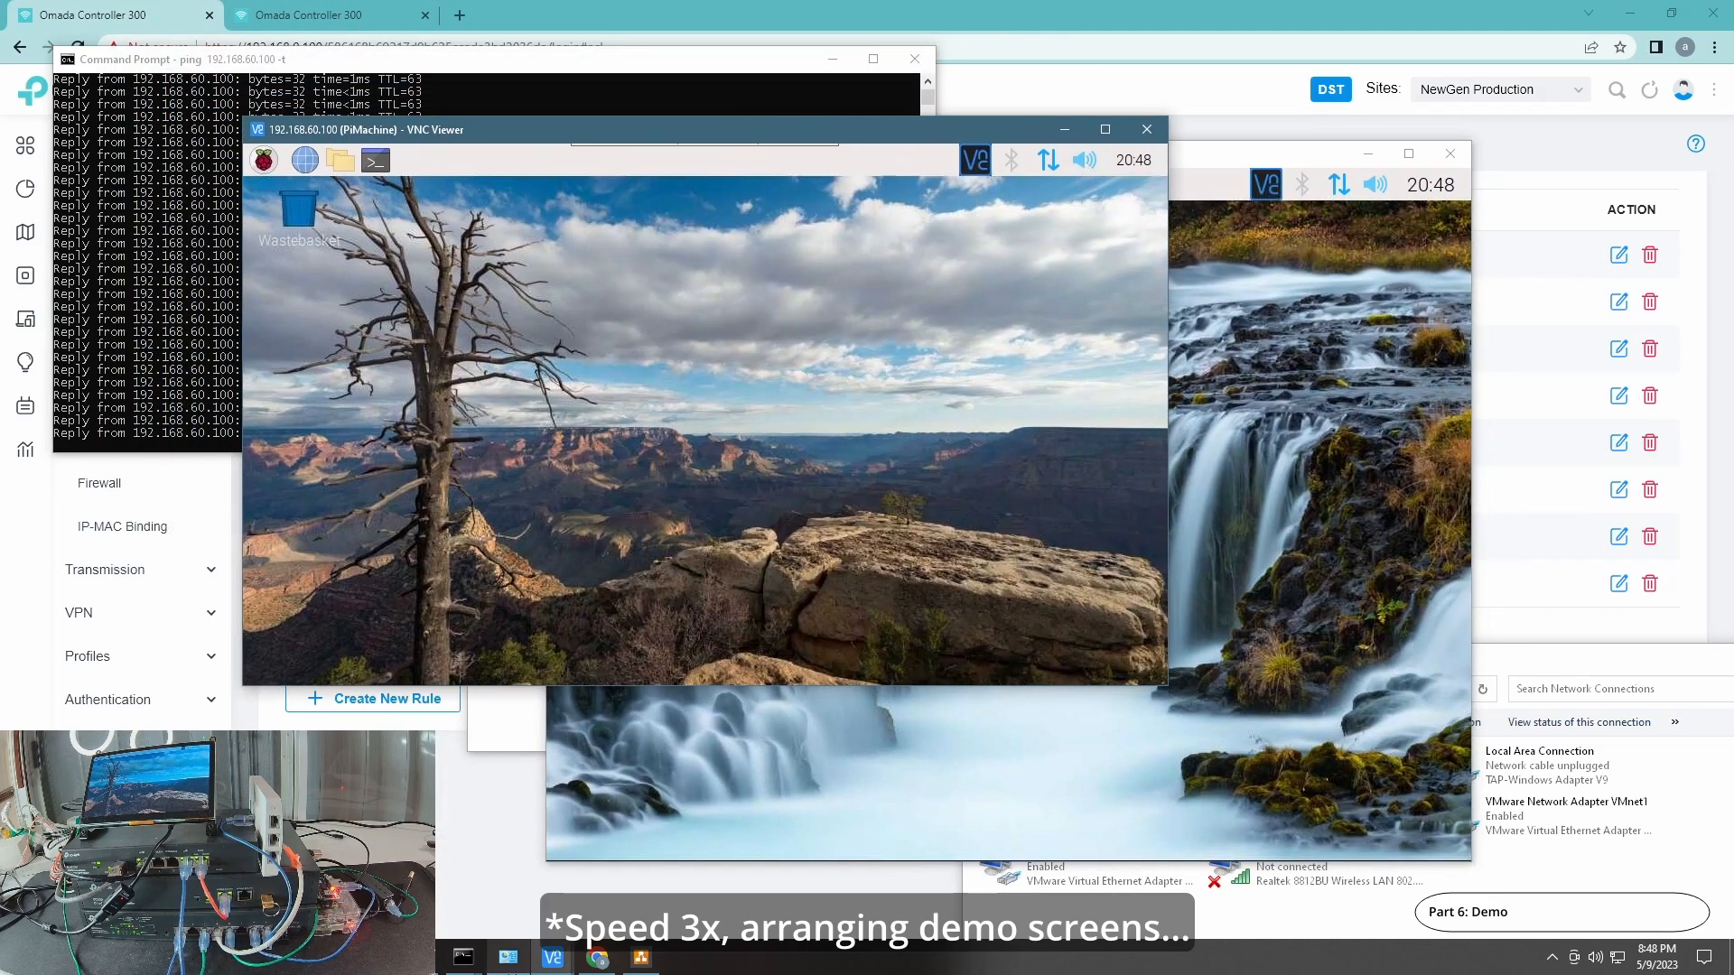
mouse_move(464, 957)
left_click(632, 889)
left_click(463, 958)
left_click(476, 891)
key("ctrl+c")
type("cls")
key("Return")
- Open a terminal on PiMachine and ping PiDesk with "ping 192.168.80.100"
left_click(361, 615)
left_click(376, 161)
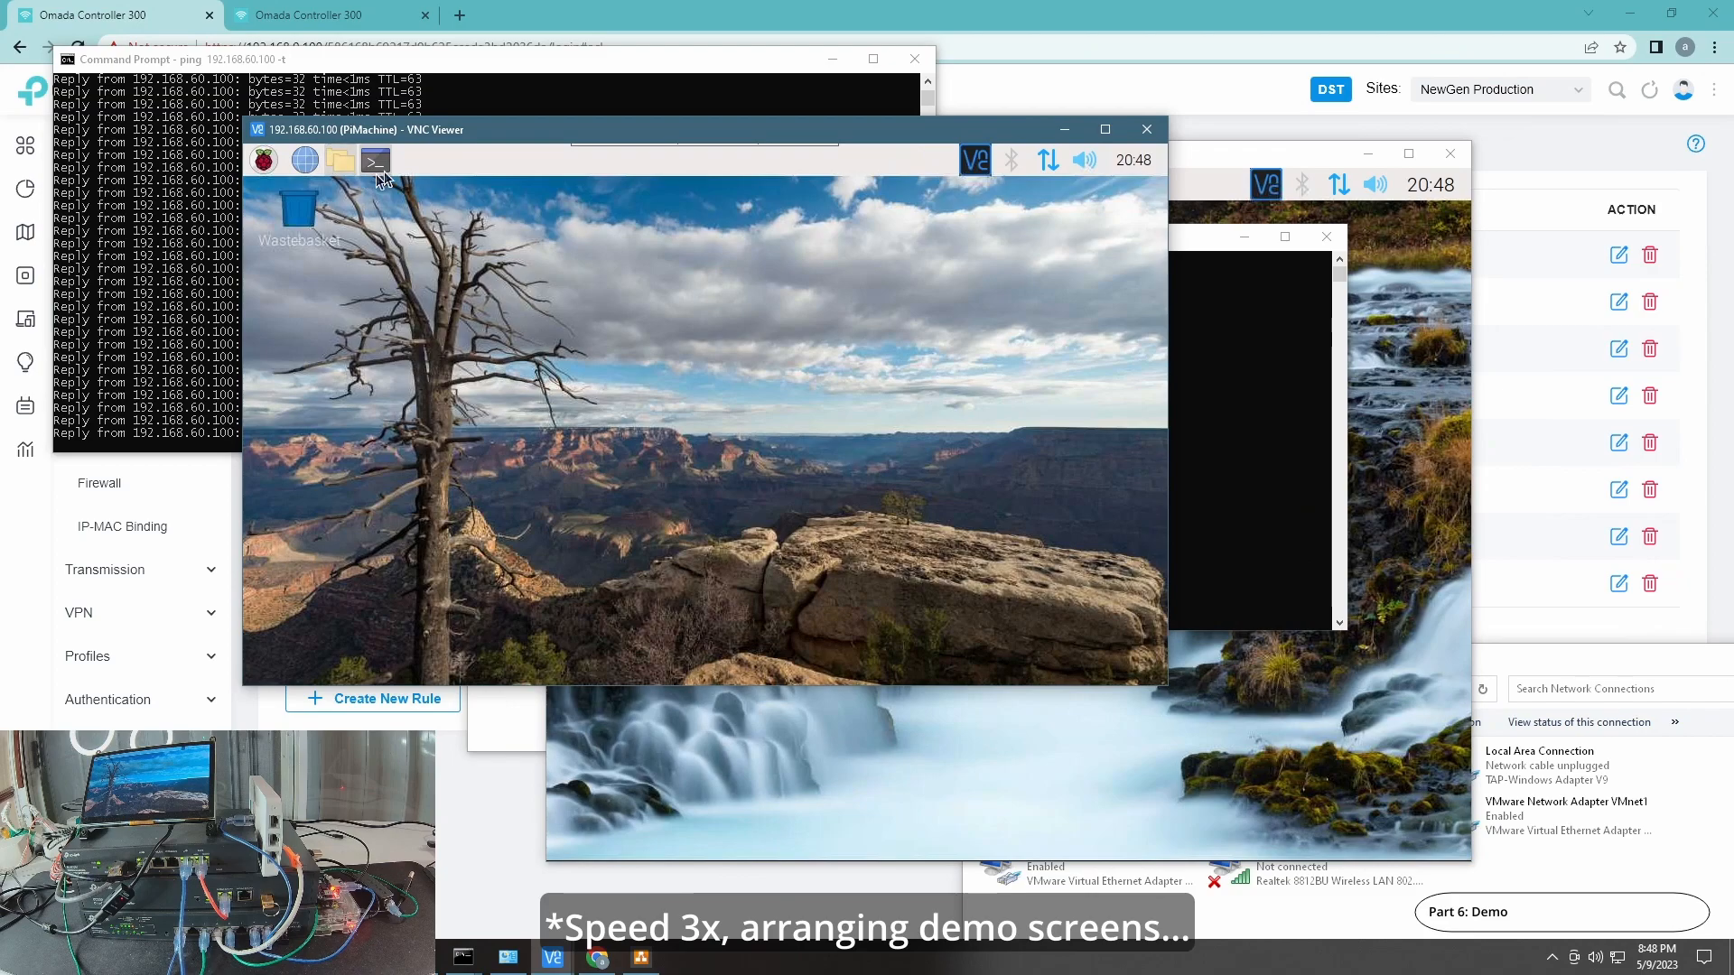
type("ping 192.168.80.100")
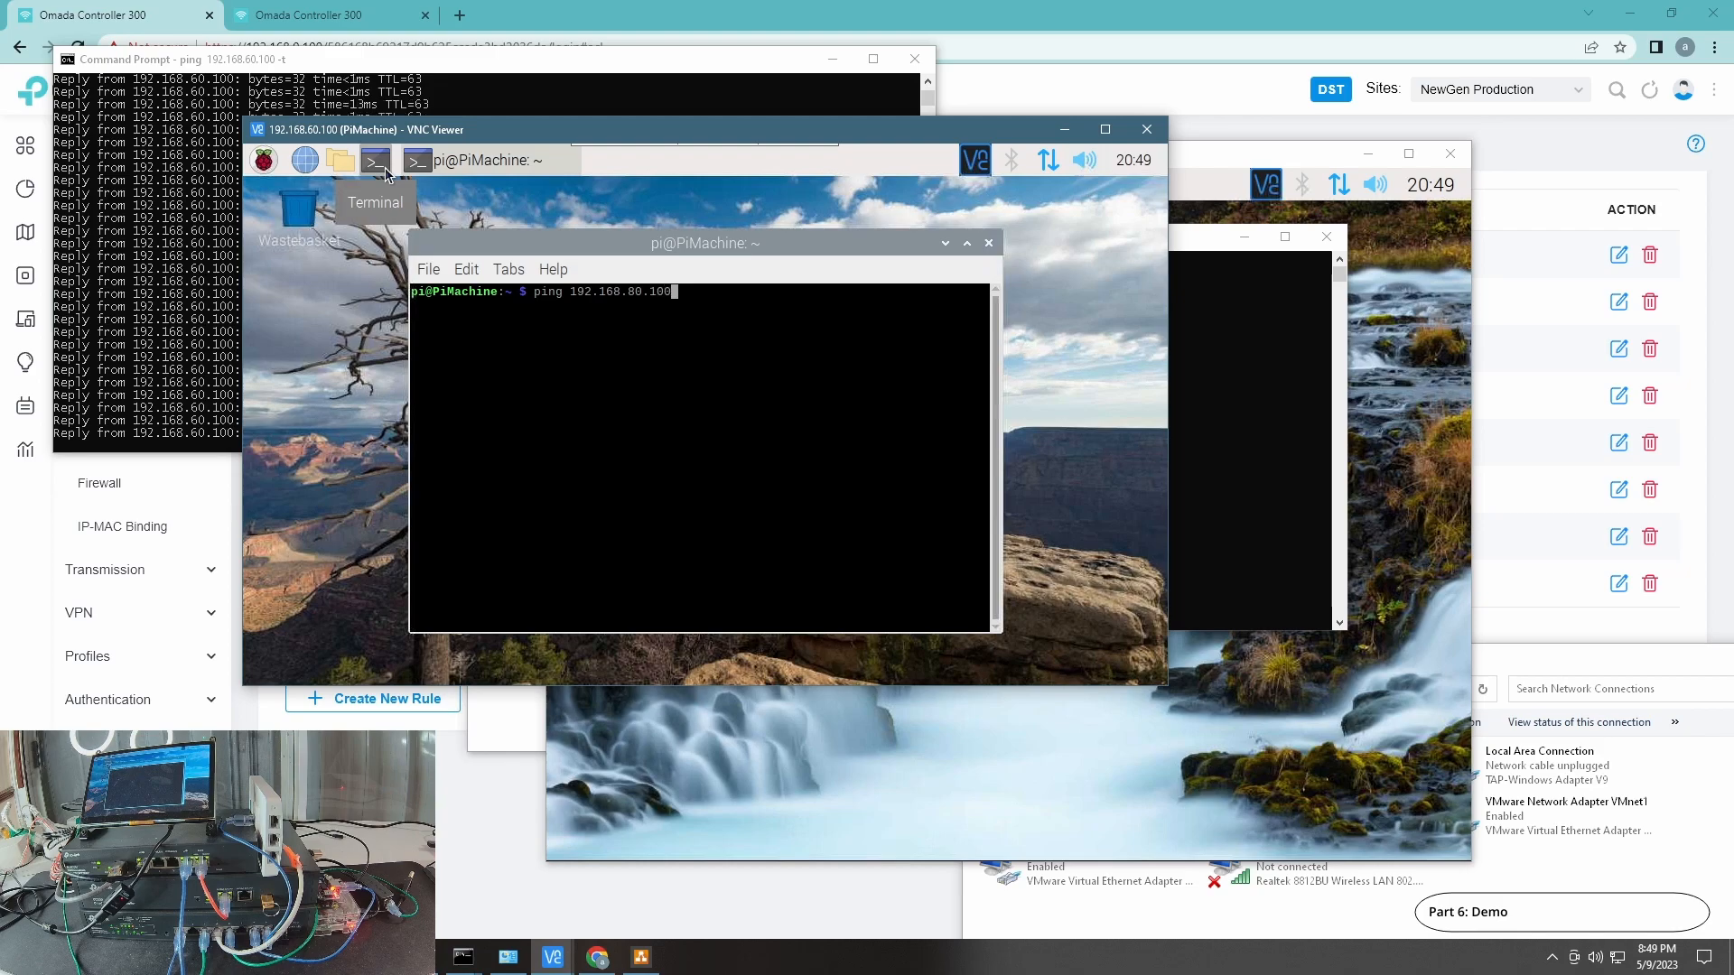
key("Return")
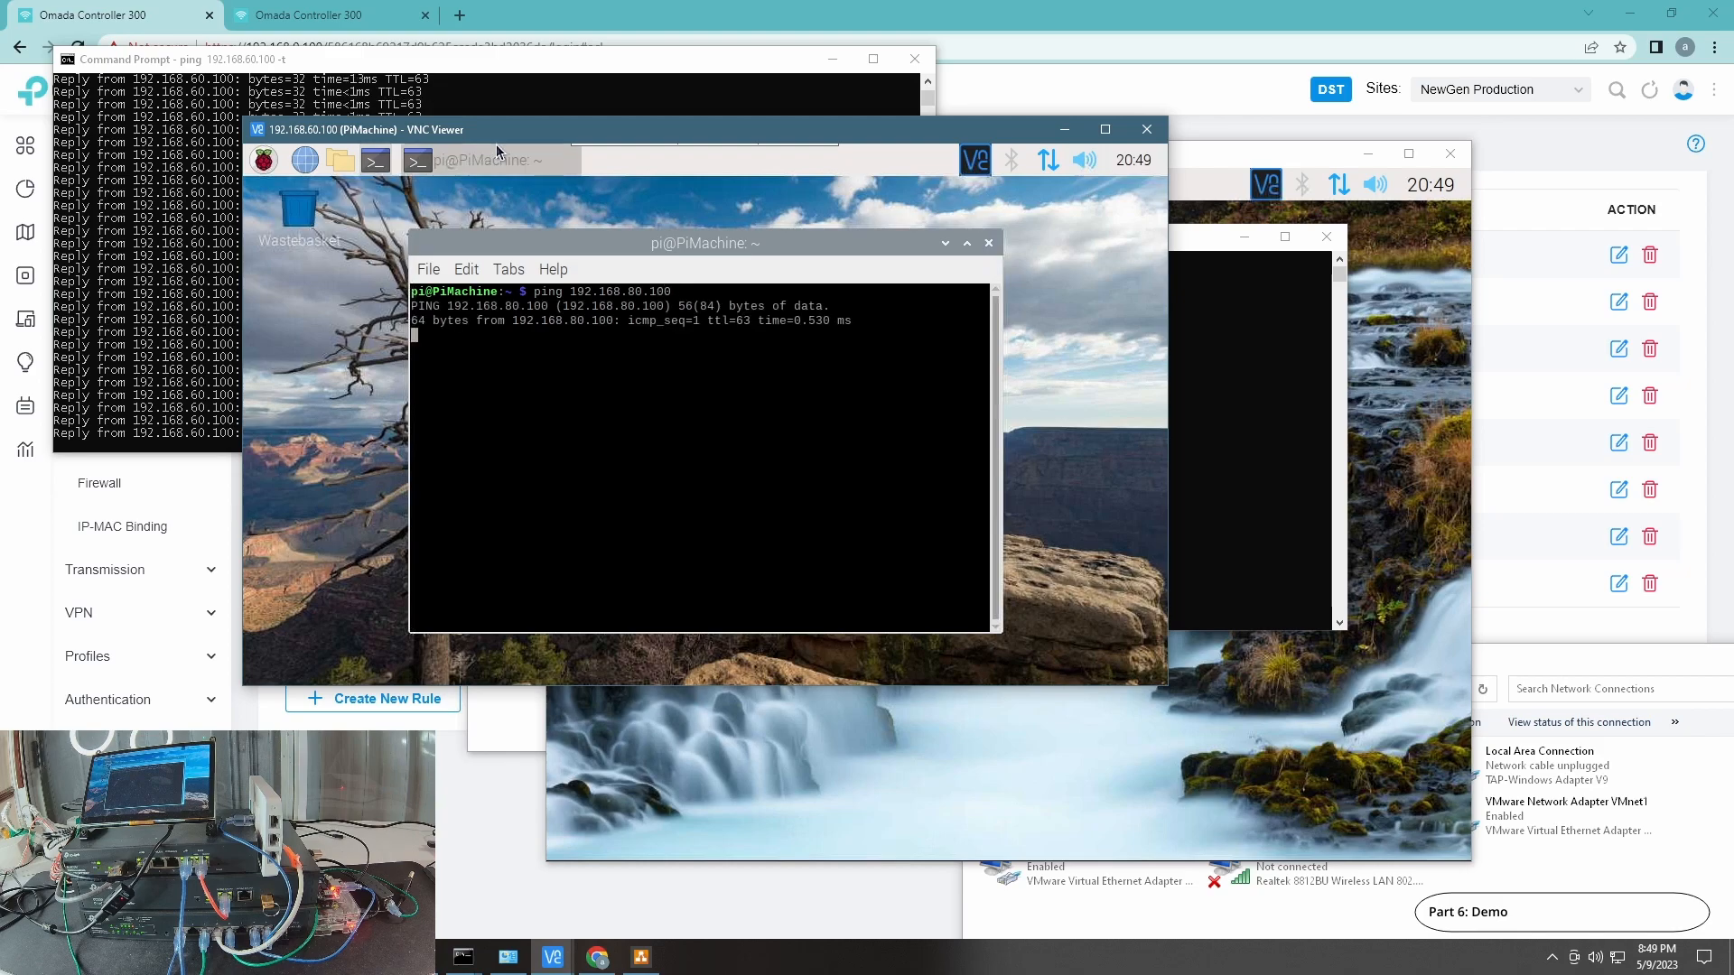
- Bring the PiDesk session forward, open a terminal in it and run "ping 192.168.70.100"
left_click(1250, 446)
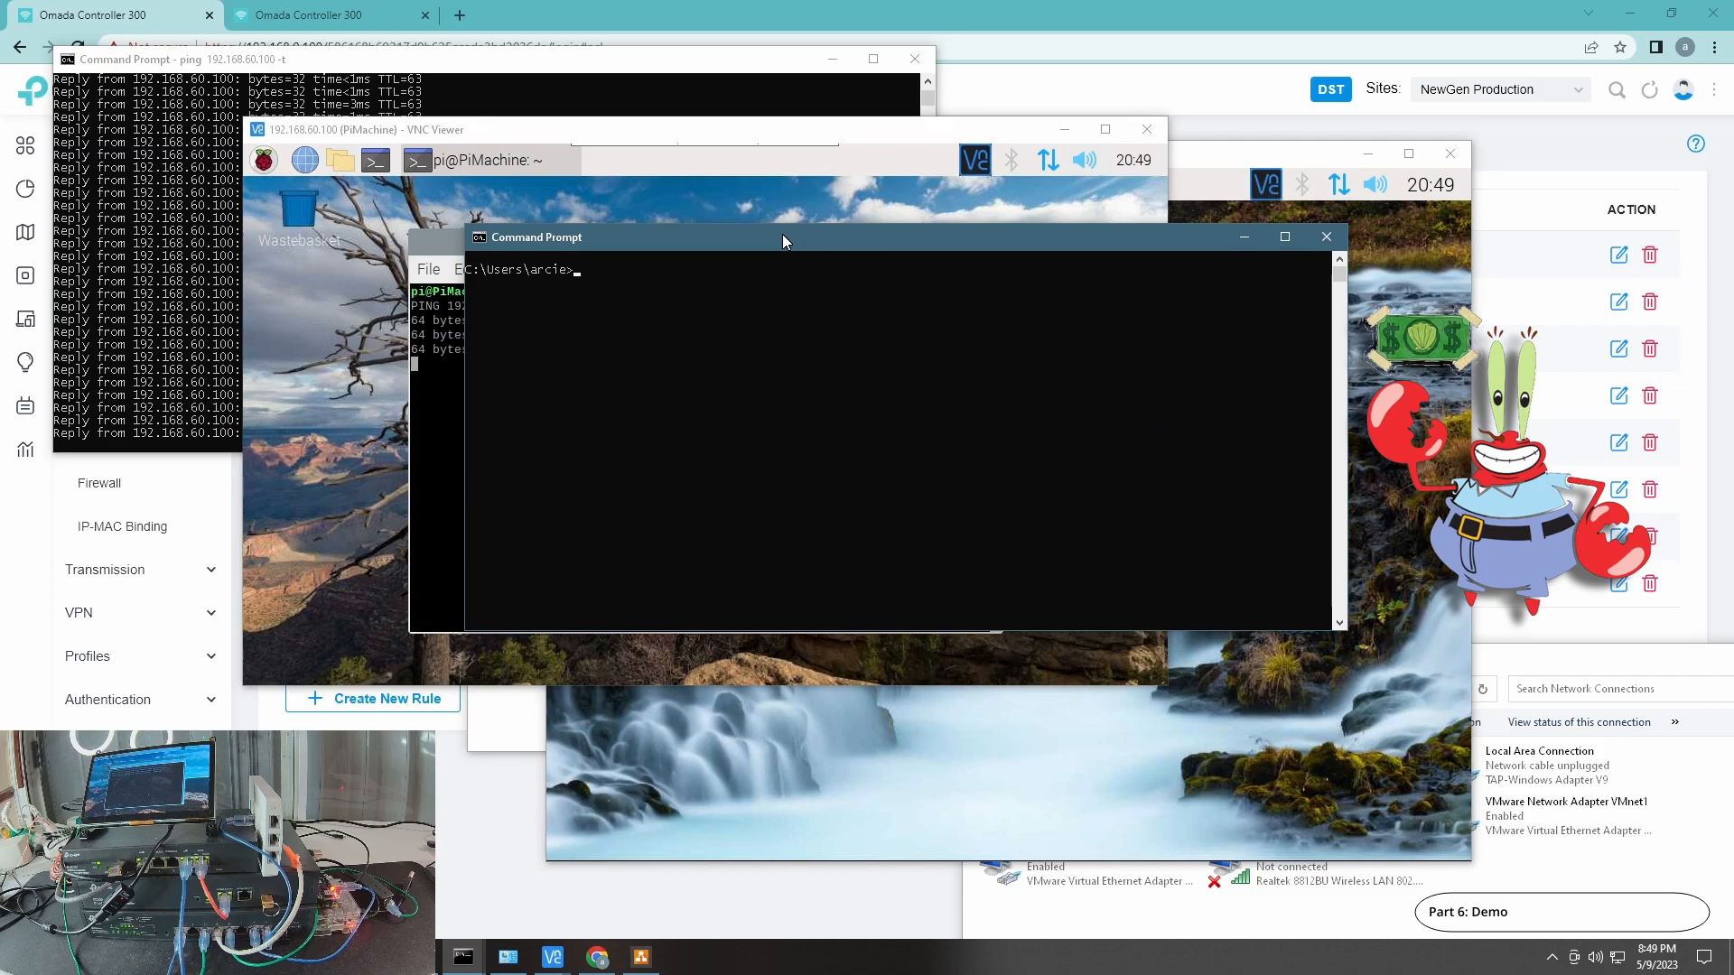
left_click(1391, 411)
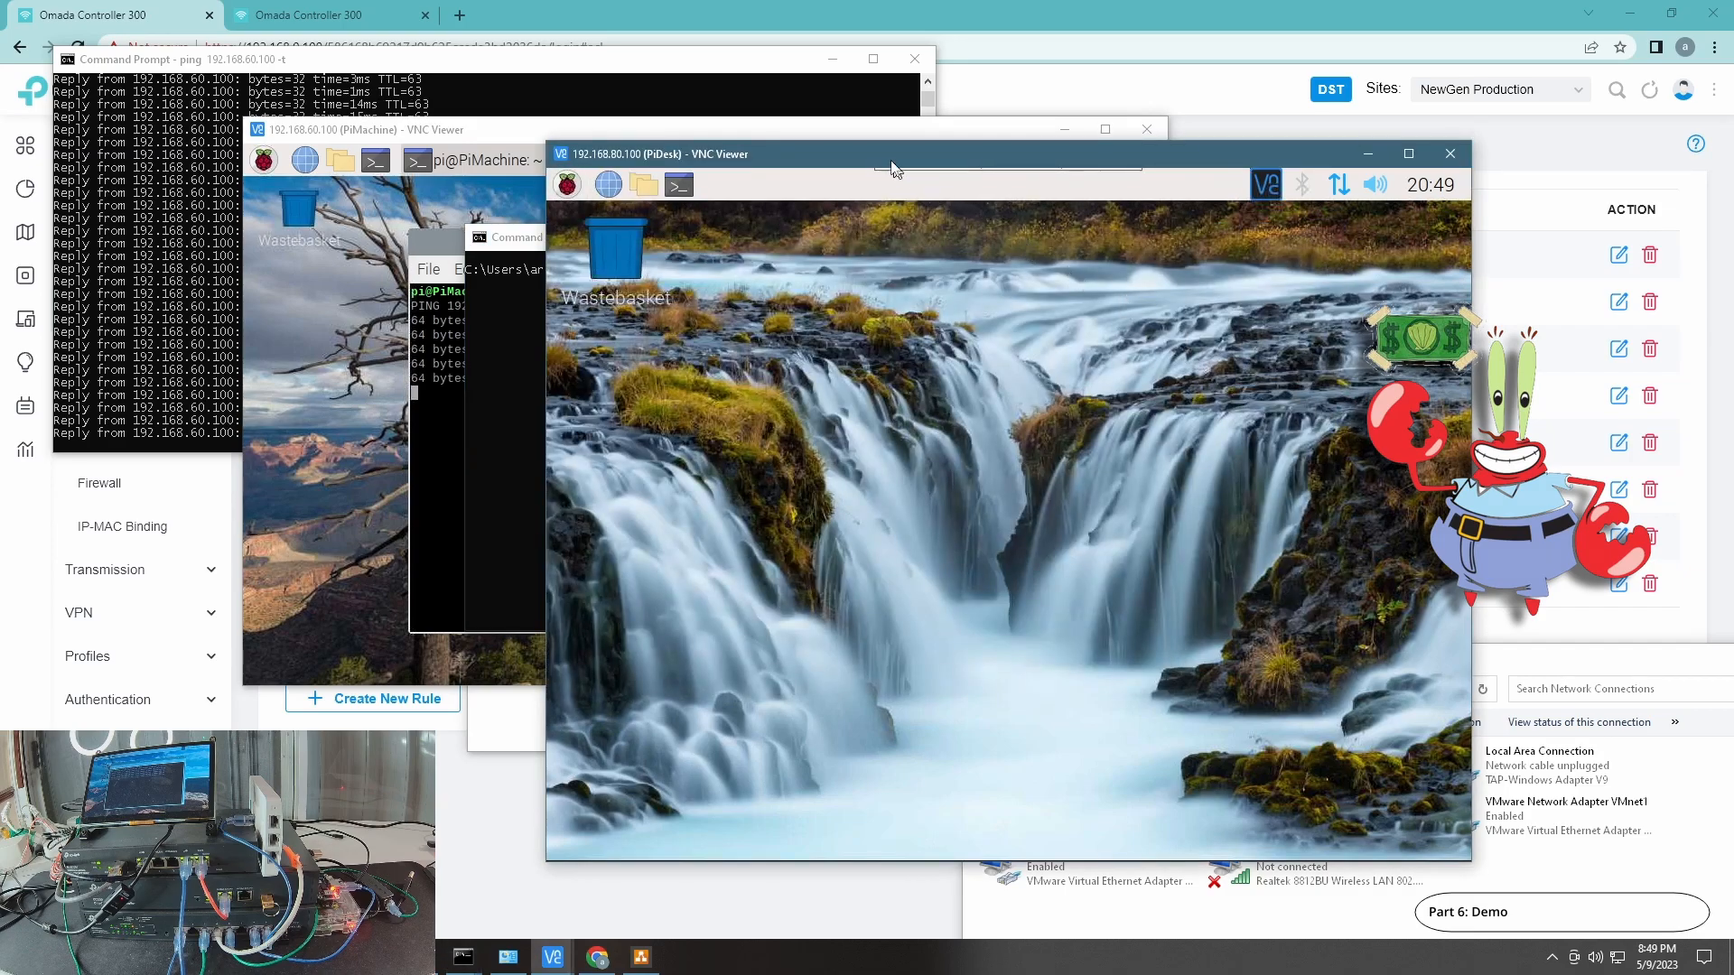
left_click(679, 184)
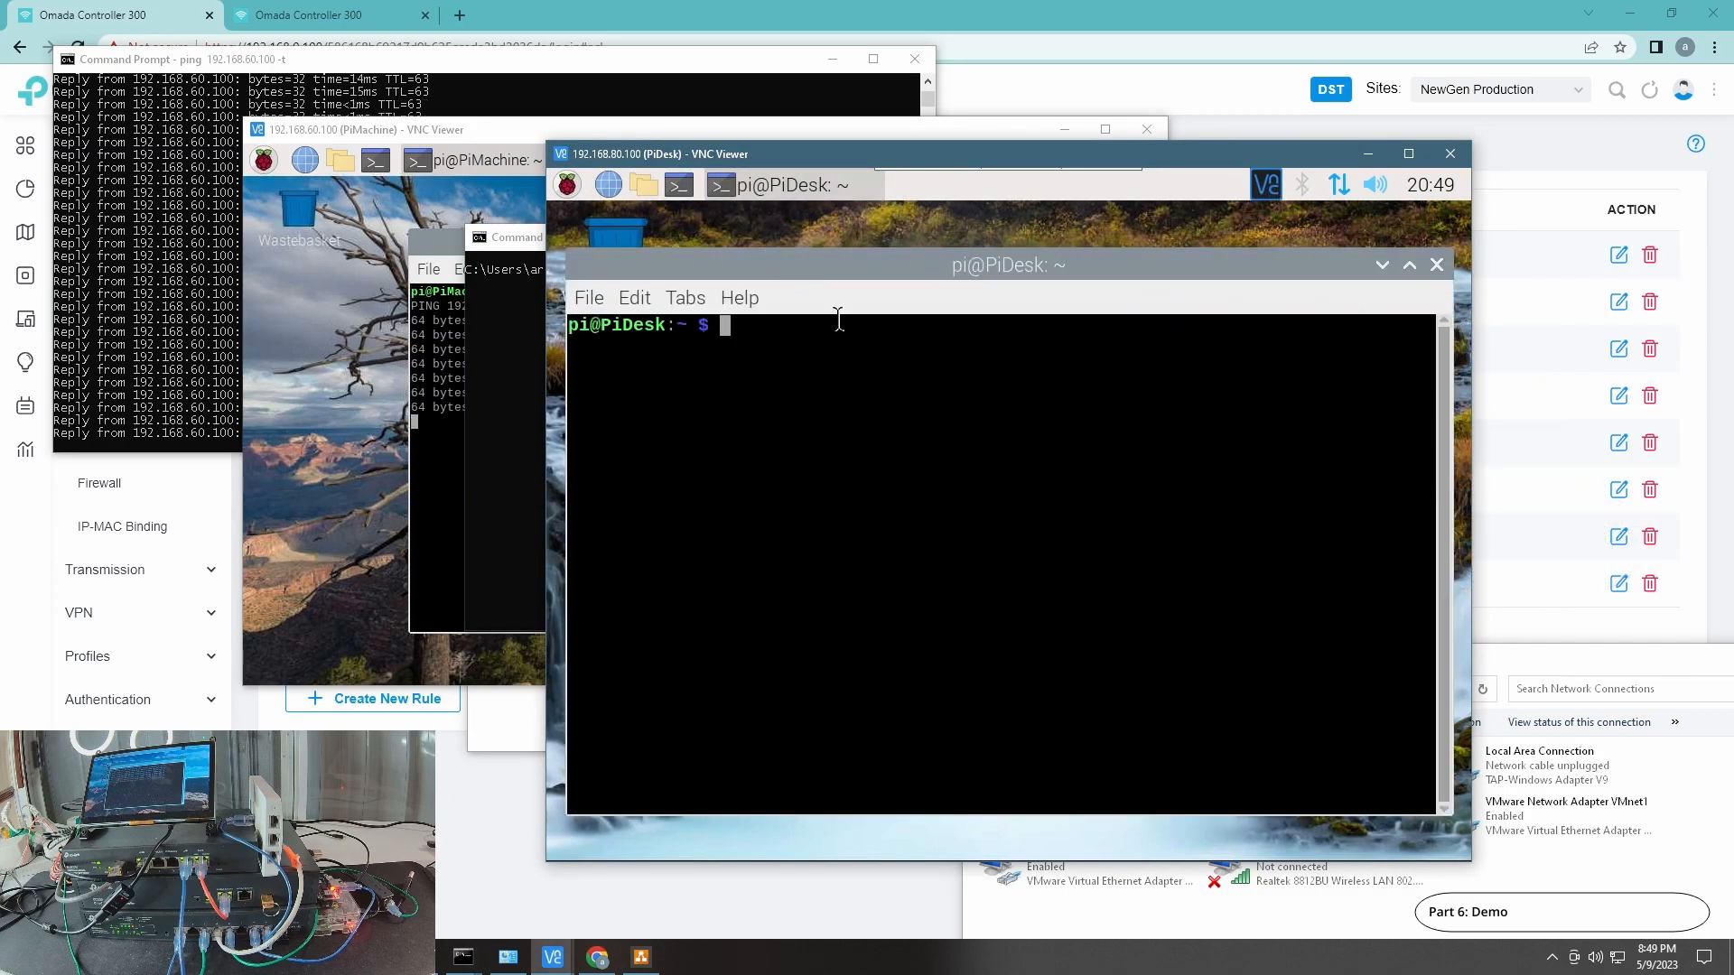
type("ping 192.168.70.100")
key("Return")
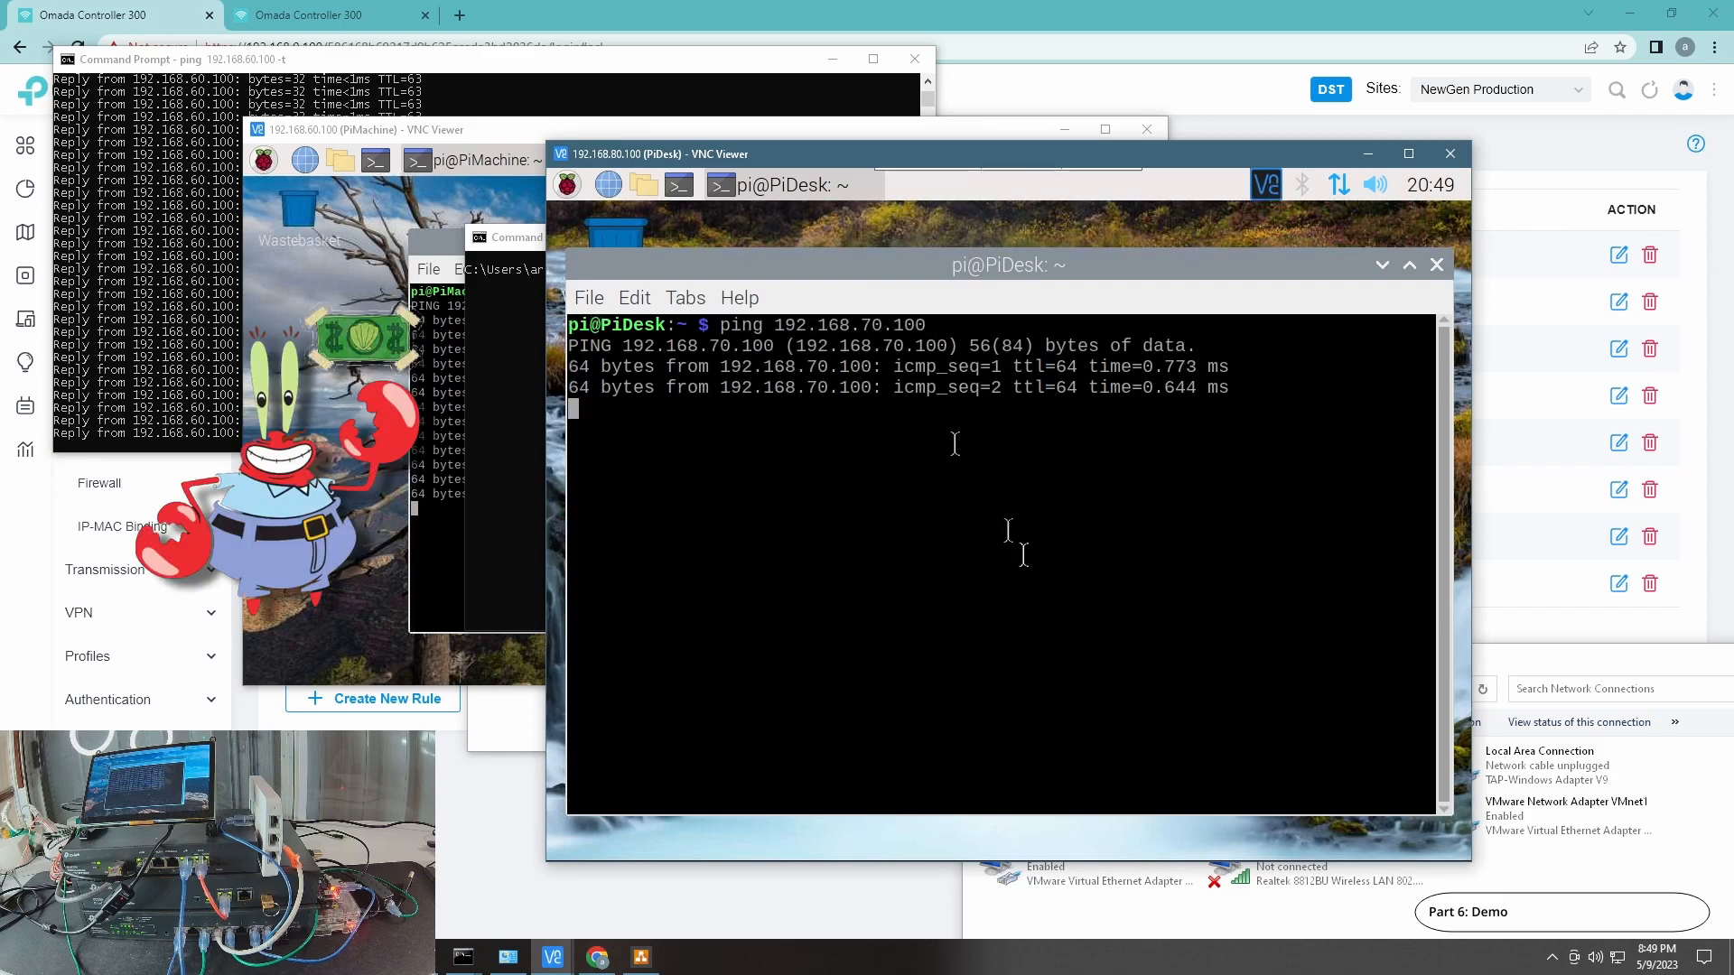
- Check the PC's current IPv4 address in the Ethernet connection details and close both dialogs
left_click(1128, 914)
double_click(1062, 762)
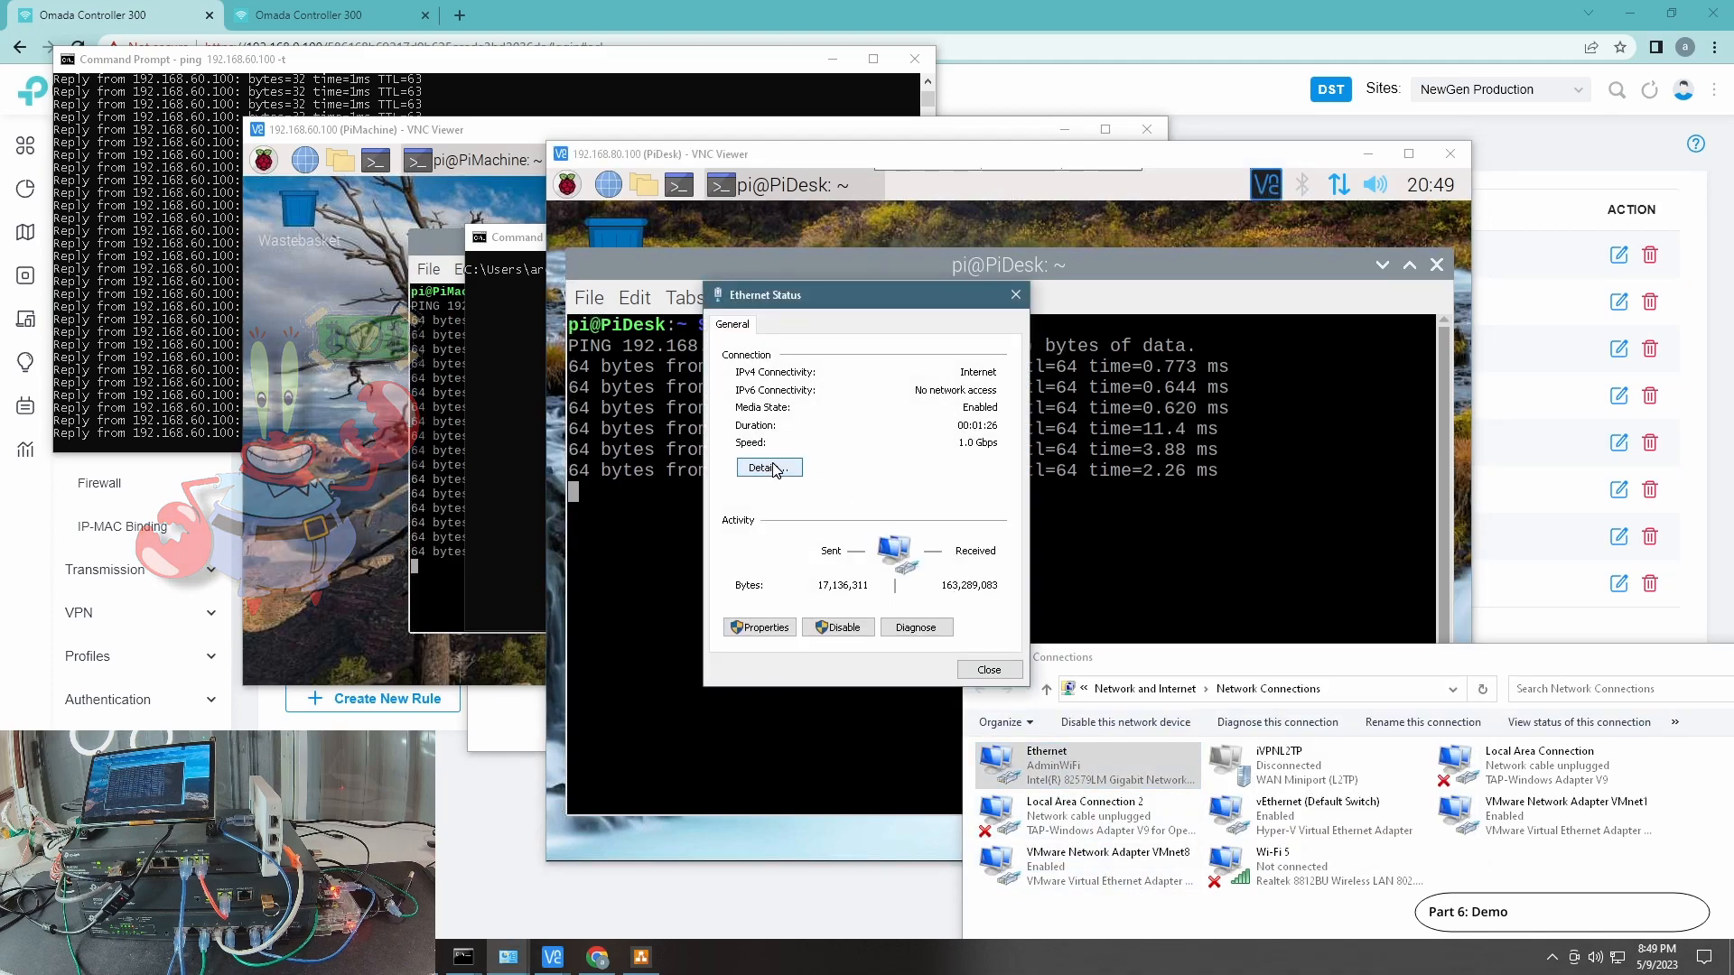
left_click(769, 466)
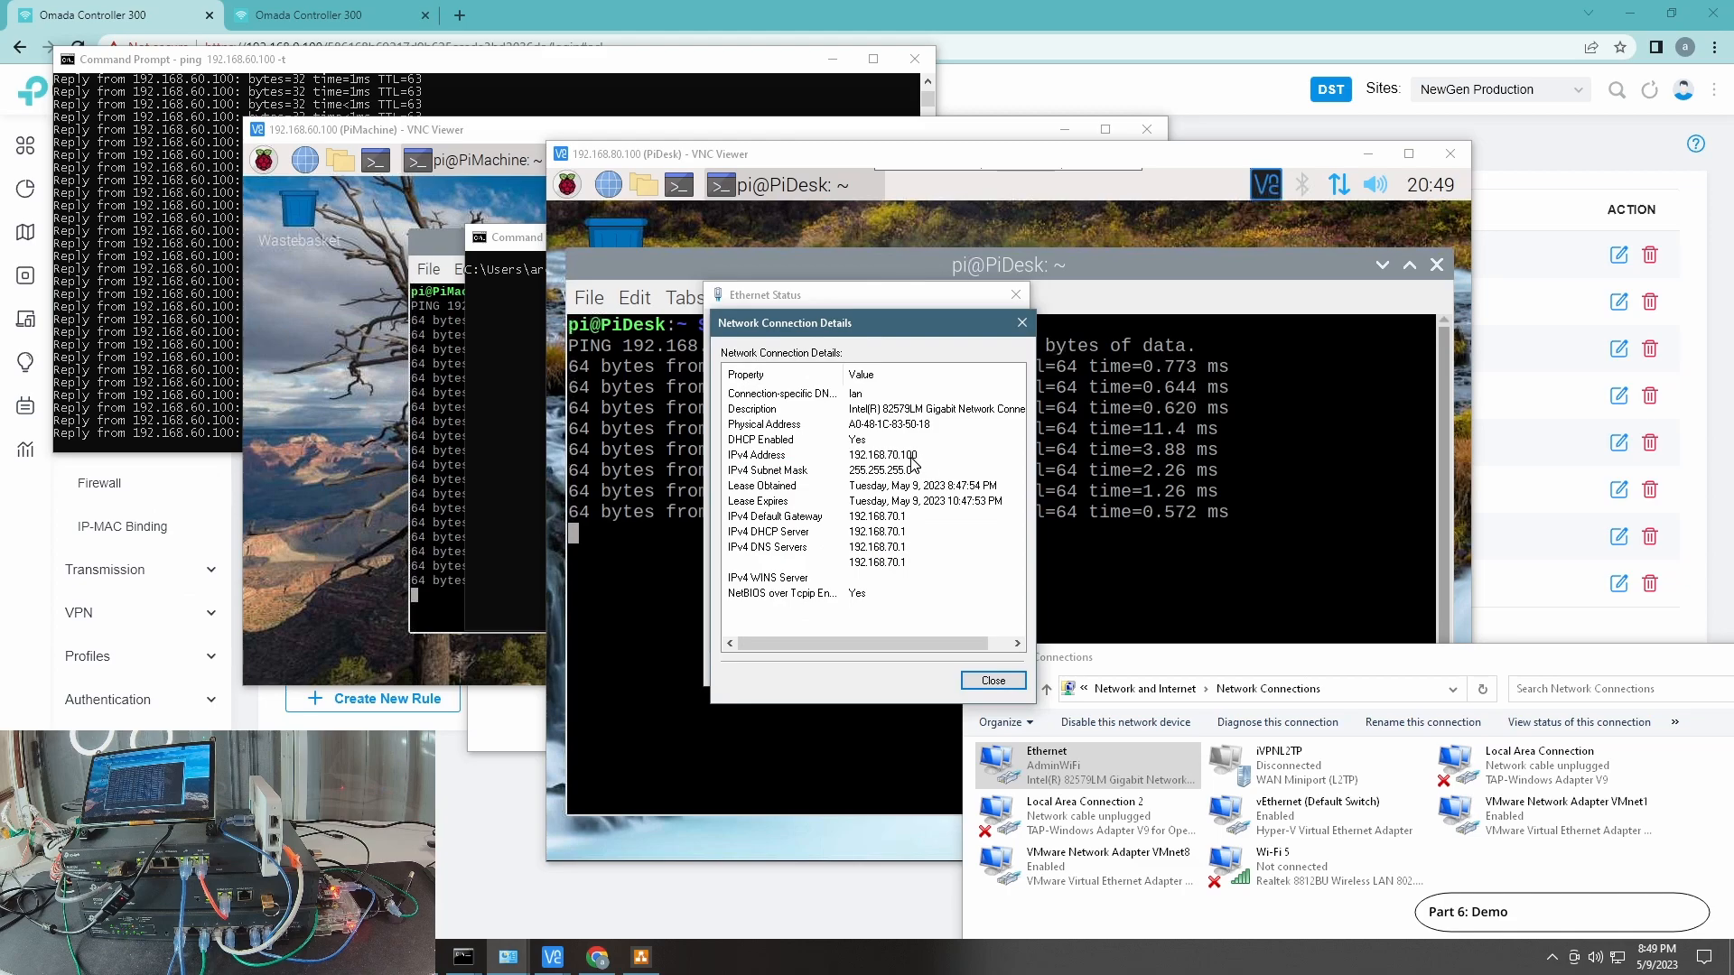
left_click(993, 680)
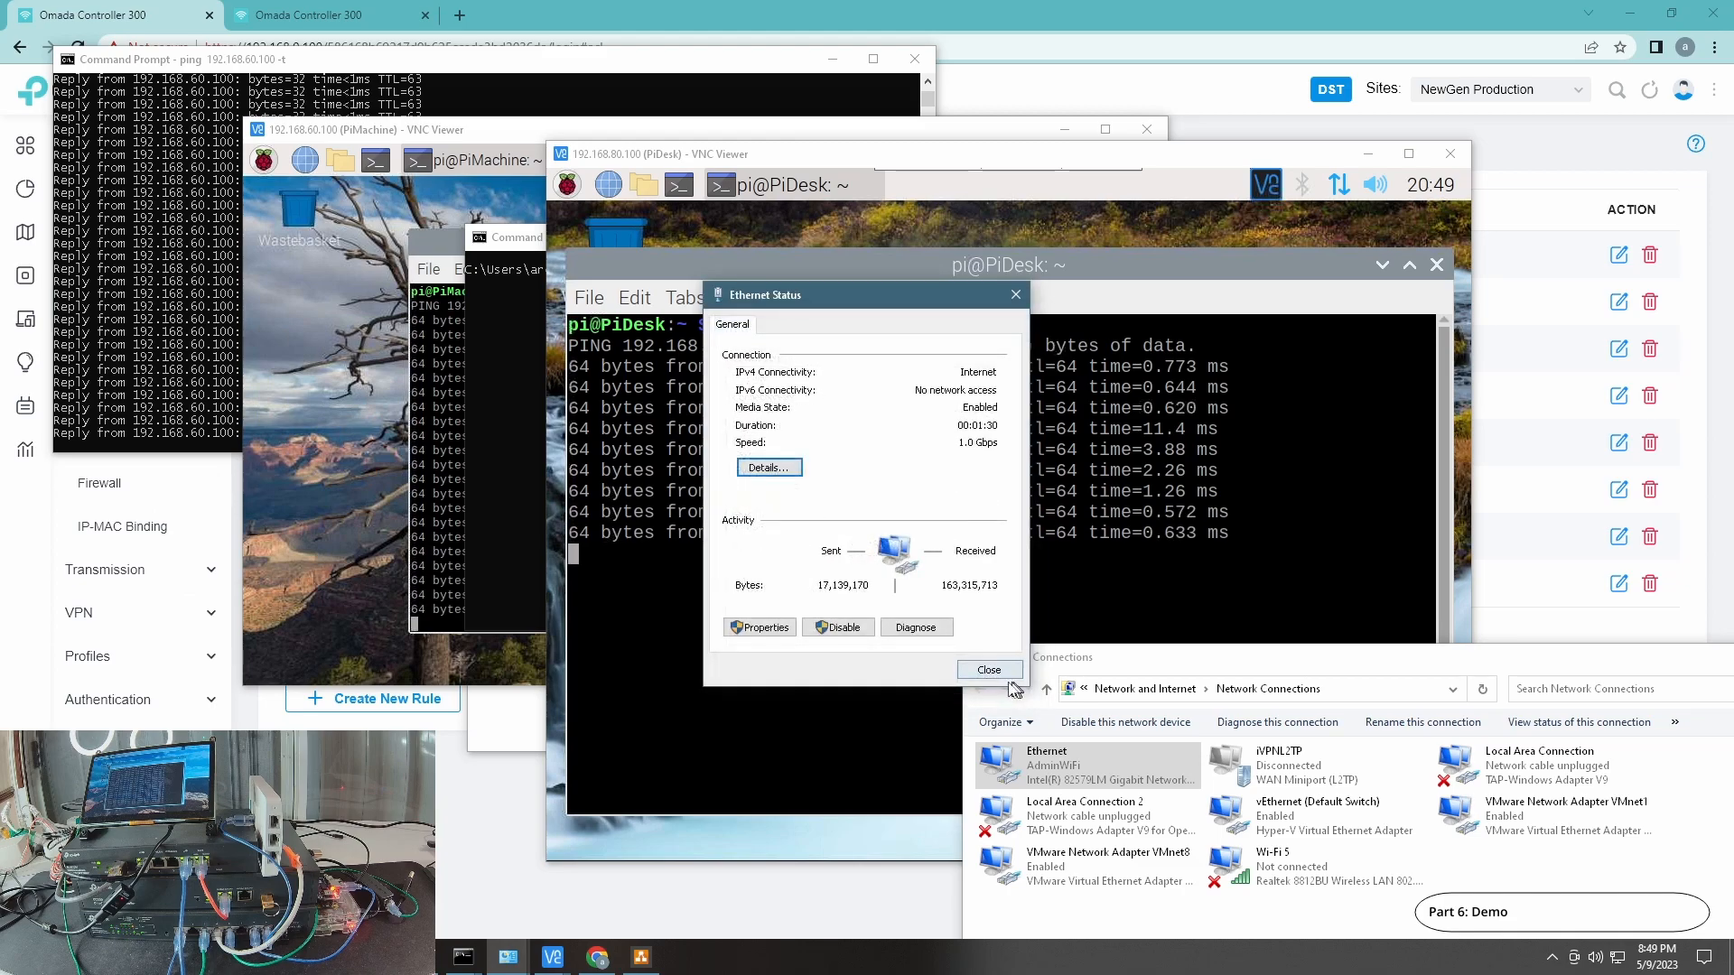
left_click(988, 670)
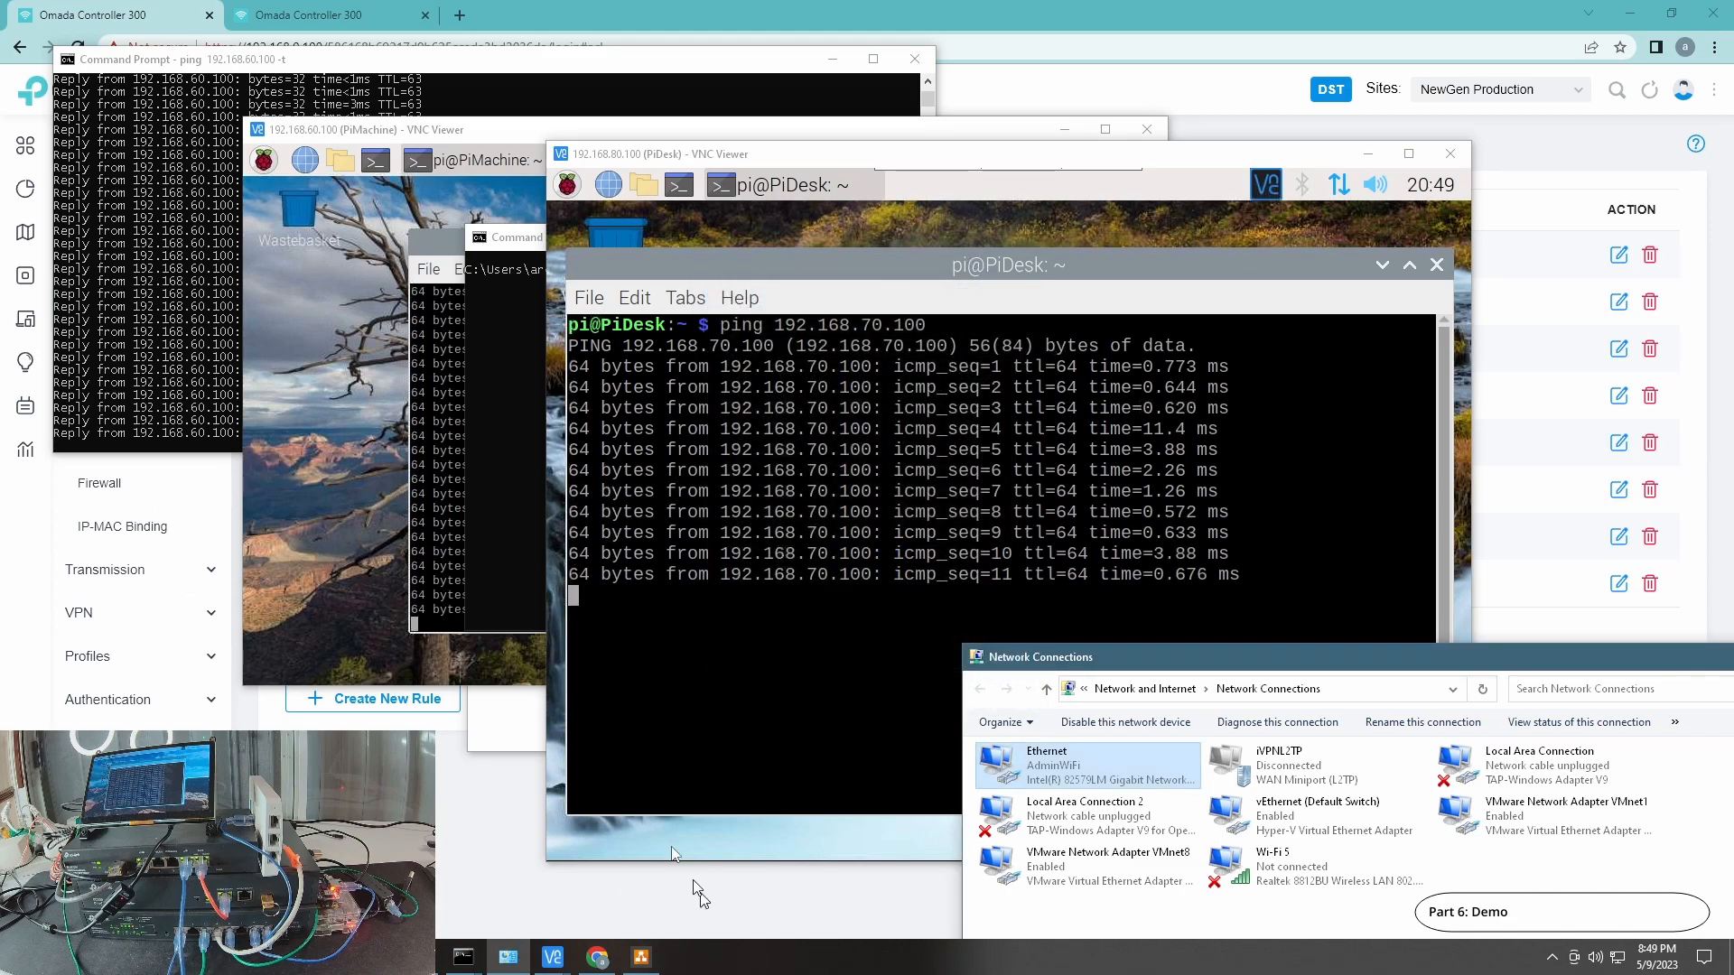
- Compare the running pings in the PC's Command Prompt with those in the PiMachine session by switching between the windows
left_click(111, 174)
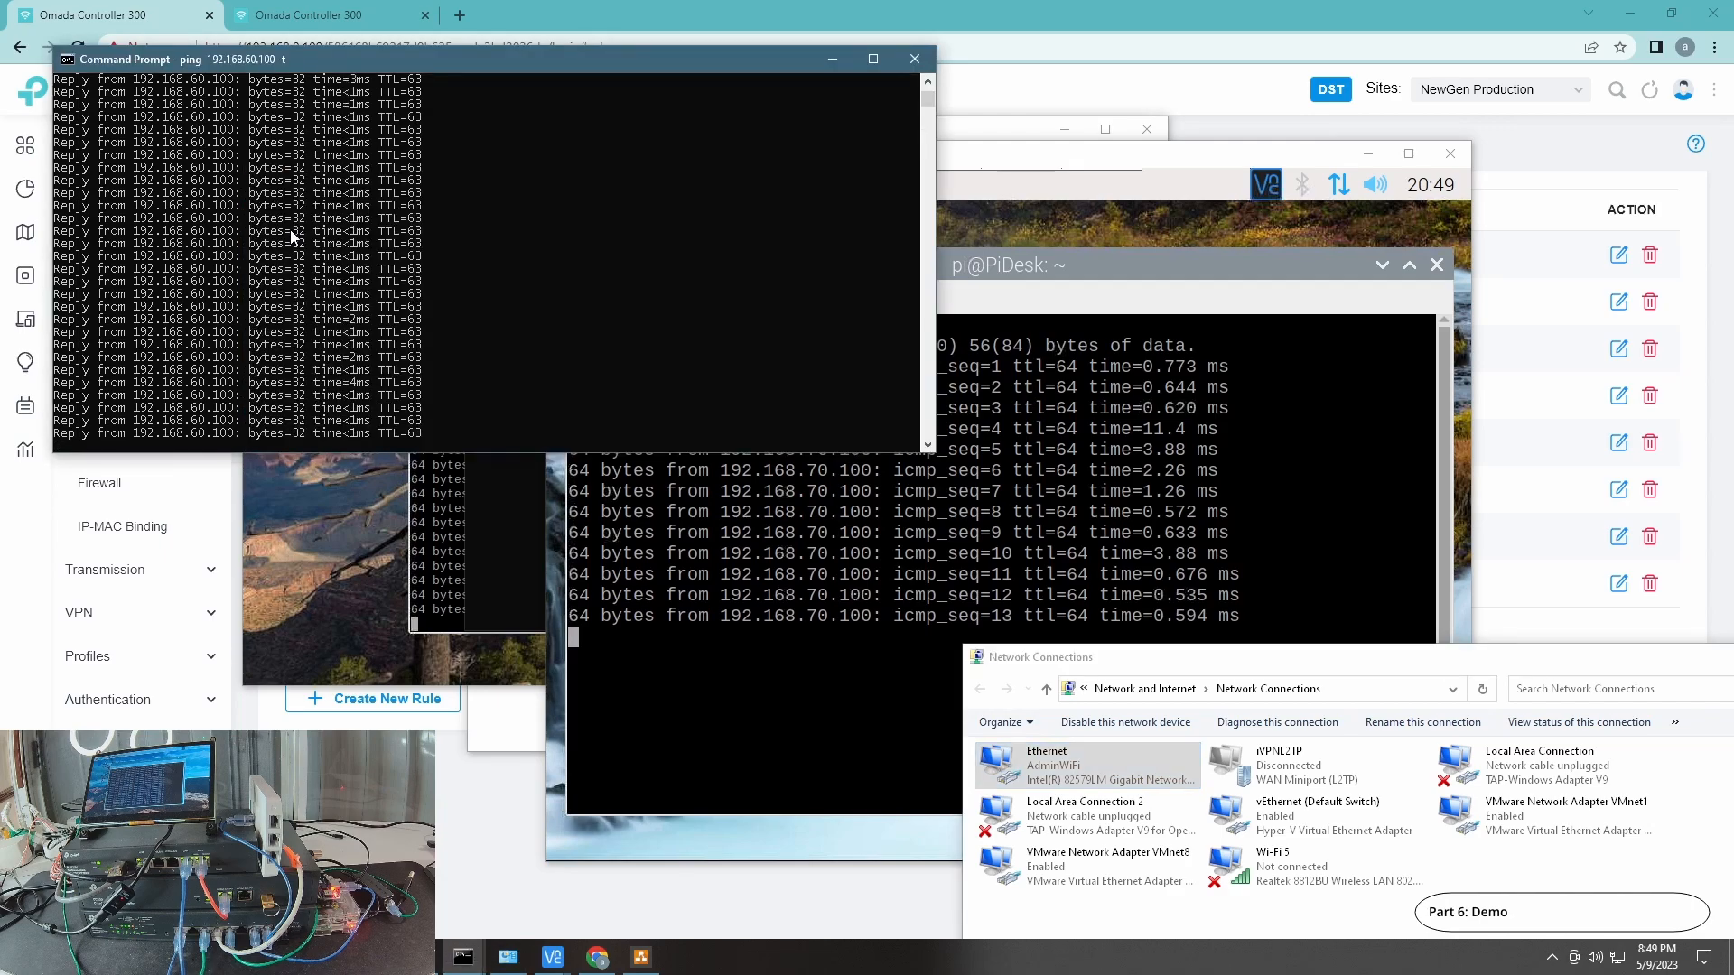
left_click(476, 528)
left_click(327, 529)
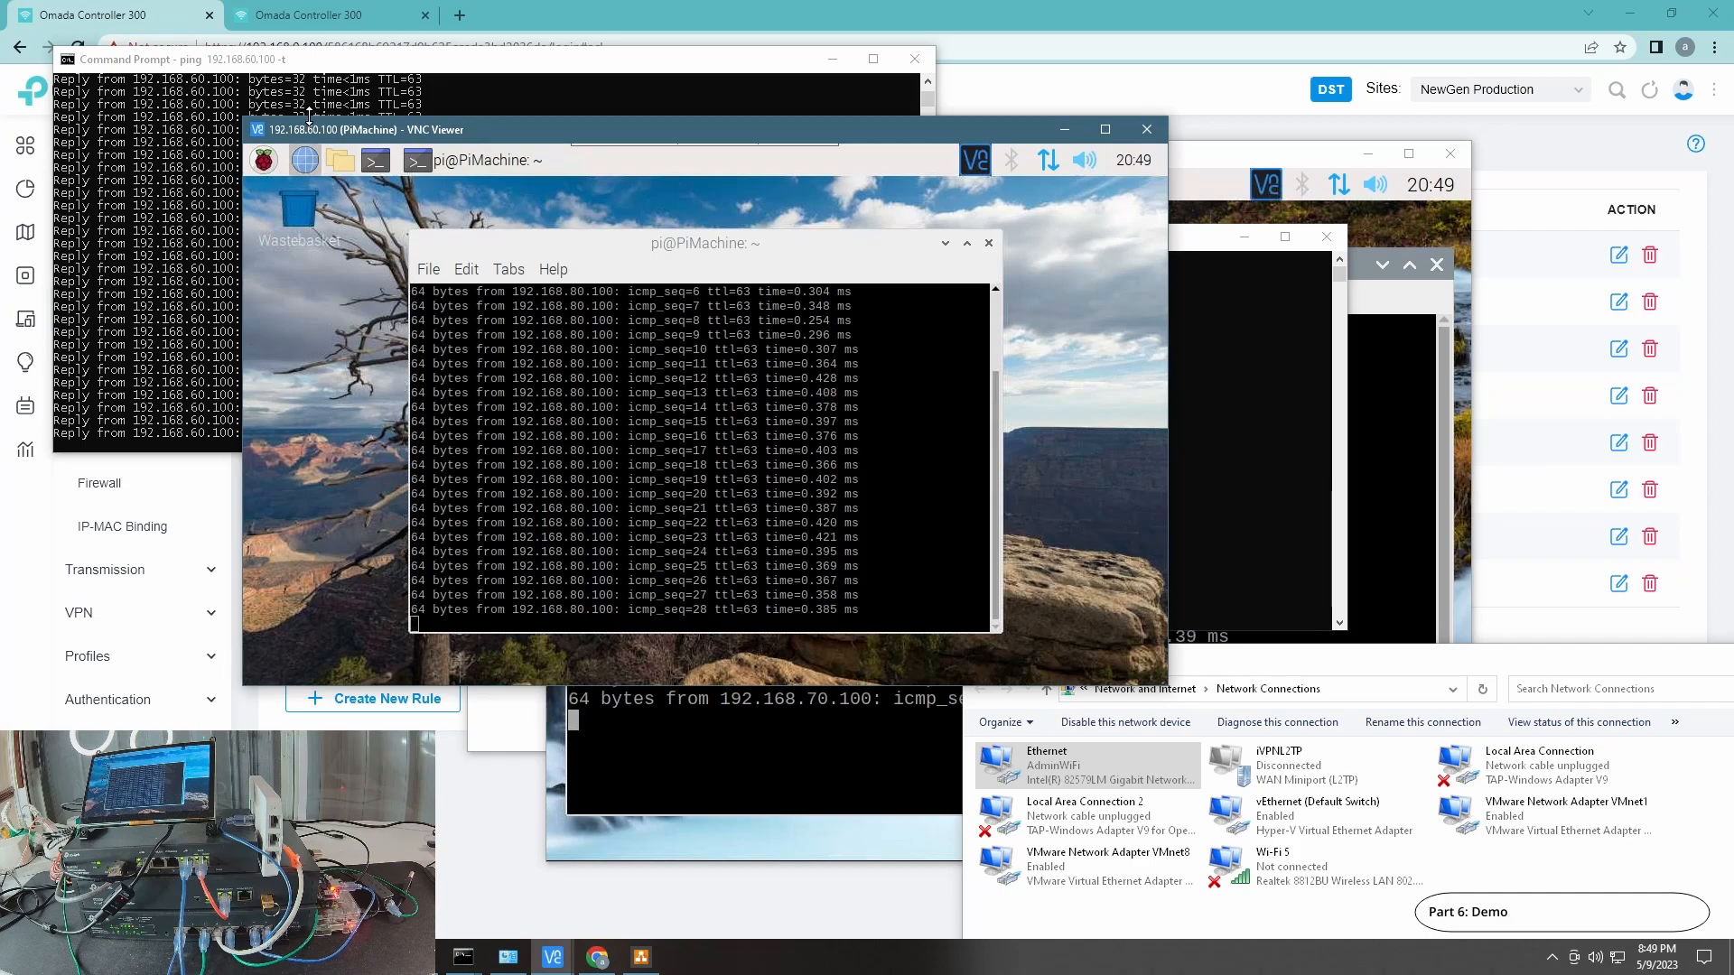
left_click(135, 201)
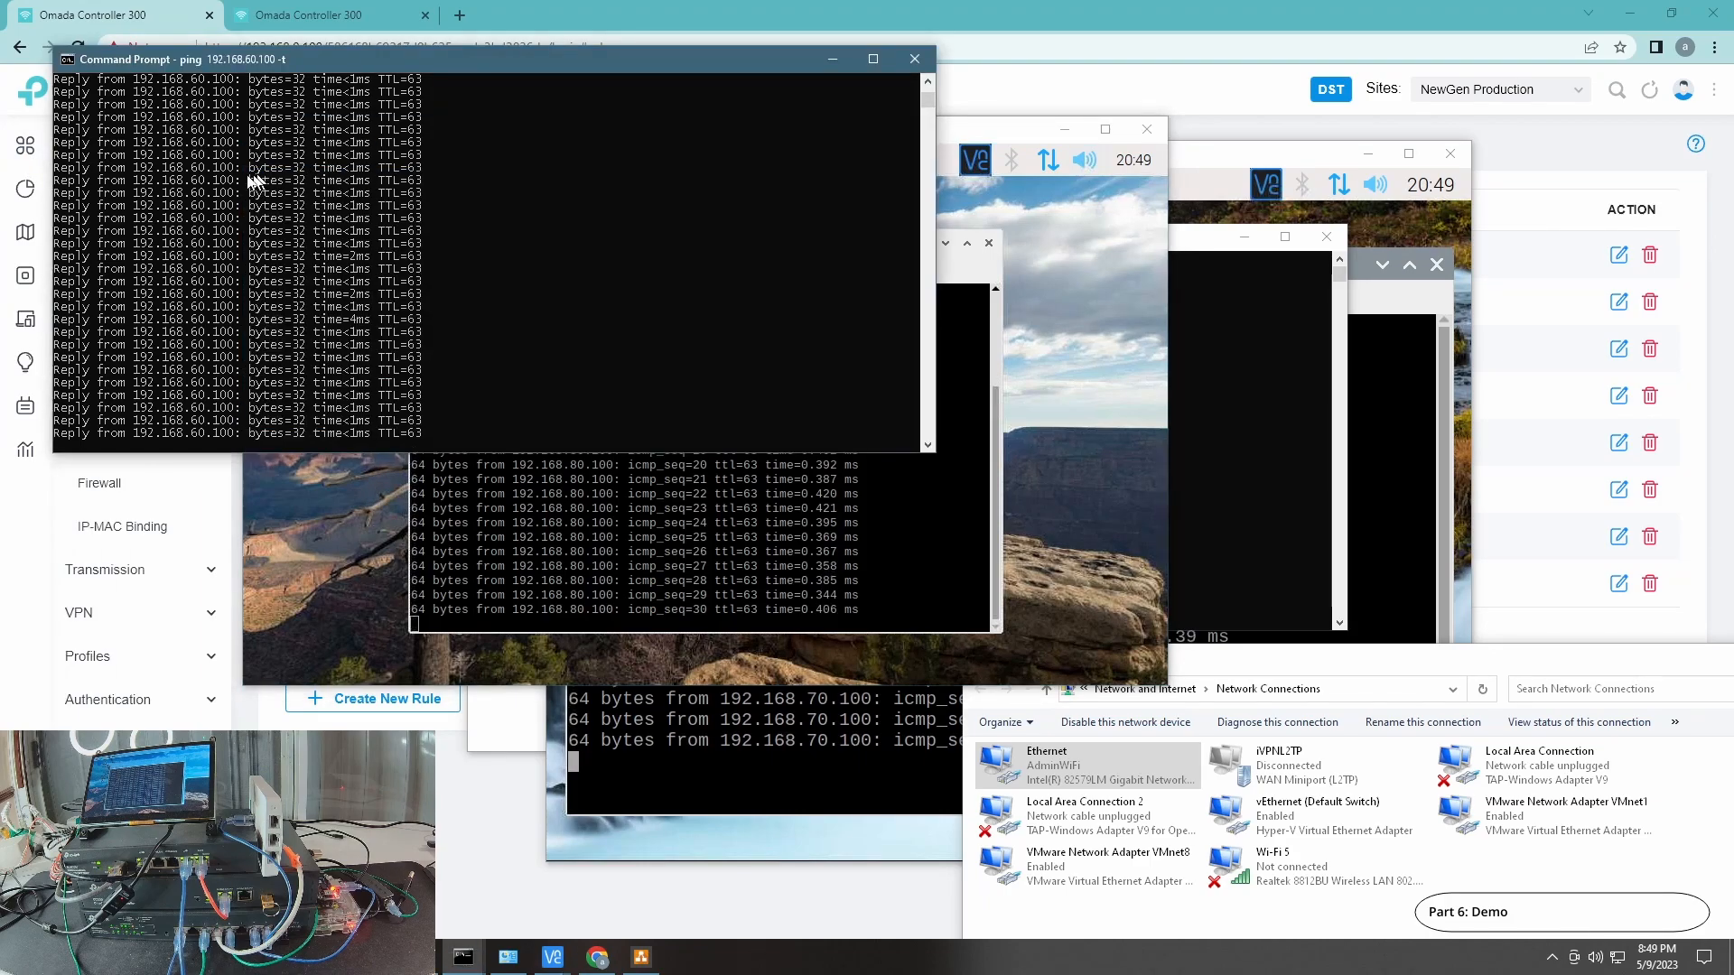
left_click(318, 534)
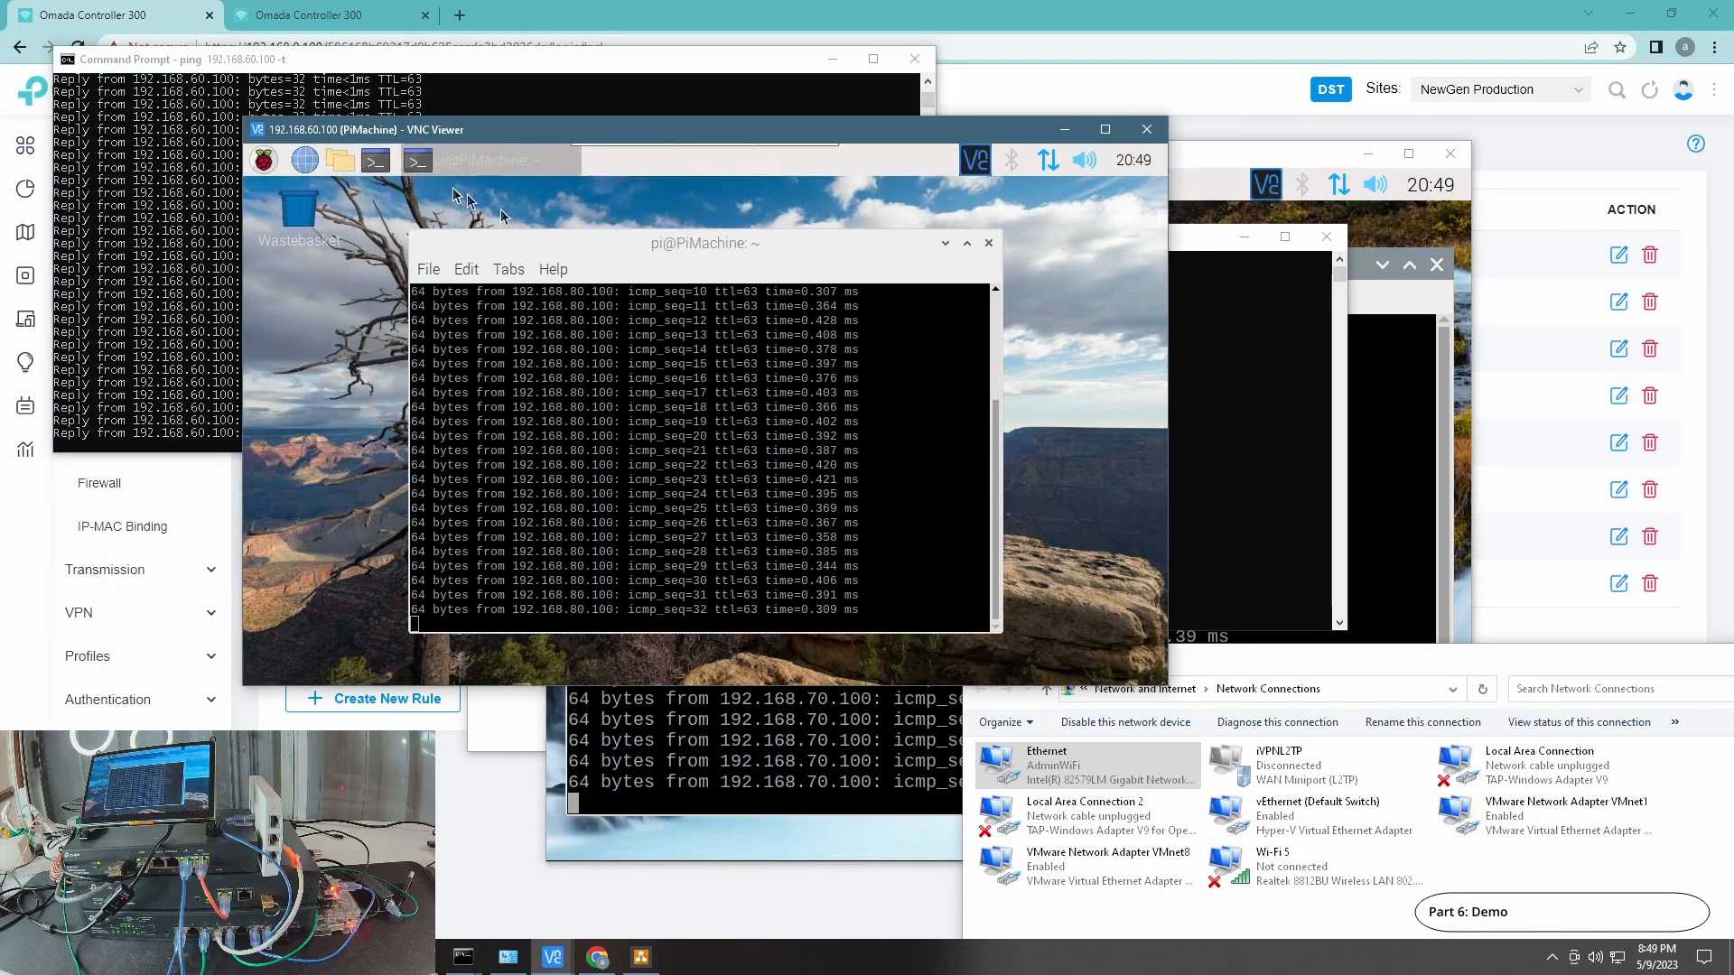
left_click(1202, 438)
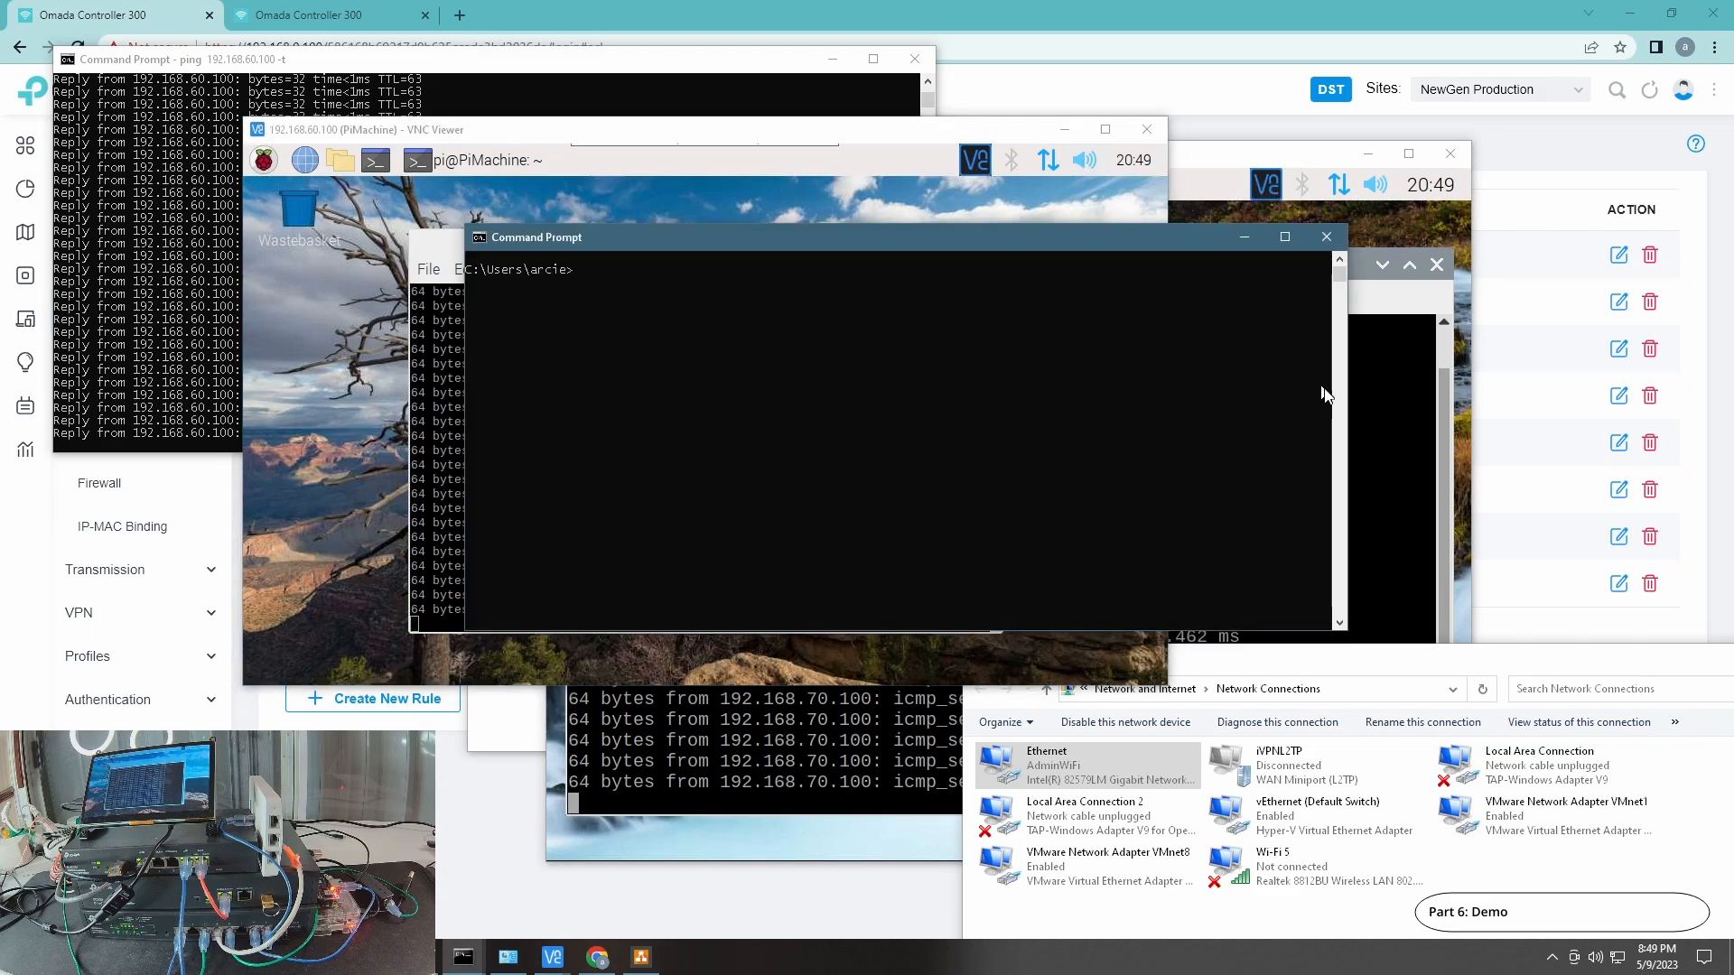
- Stop the running pings on PiDesk, PiMachine and the PC, and clear the PC's Command Prompt with "cls"
left_click(1380, 397)
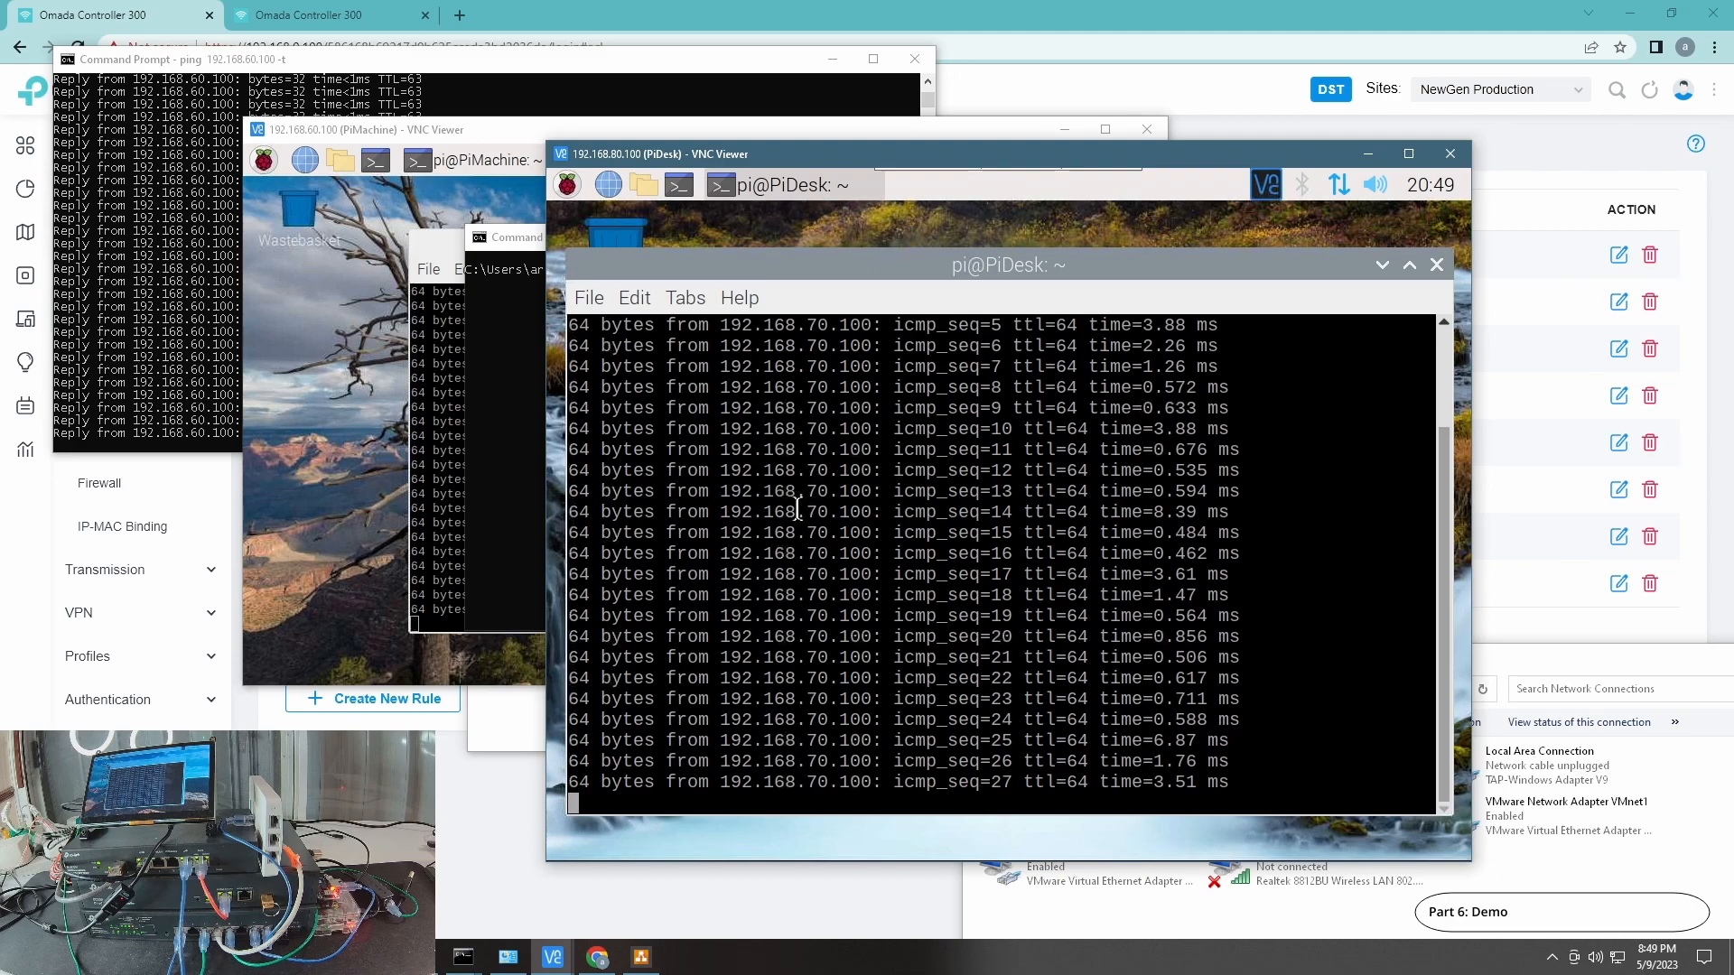
key("ctrl+c")
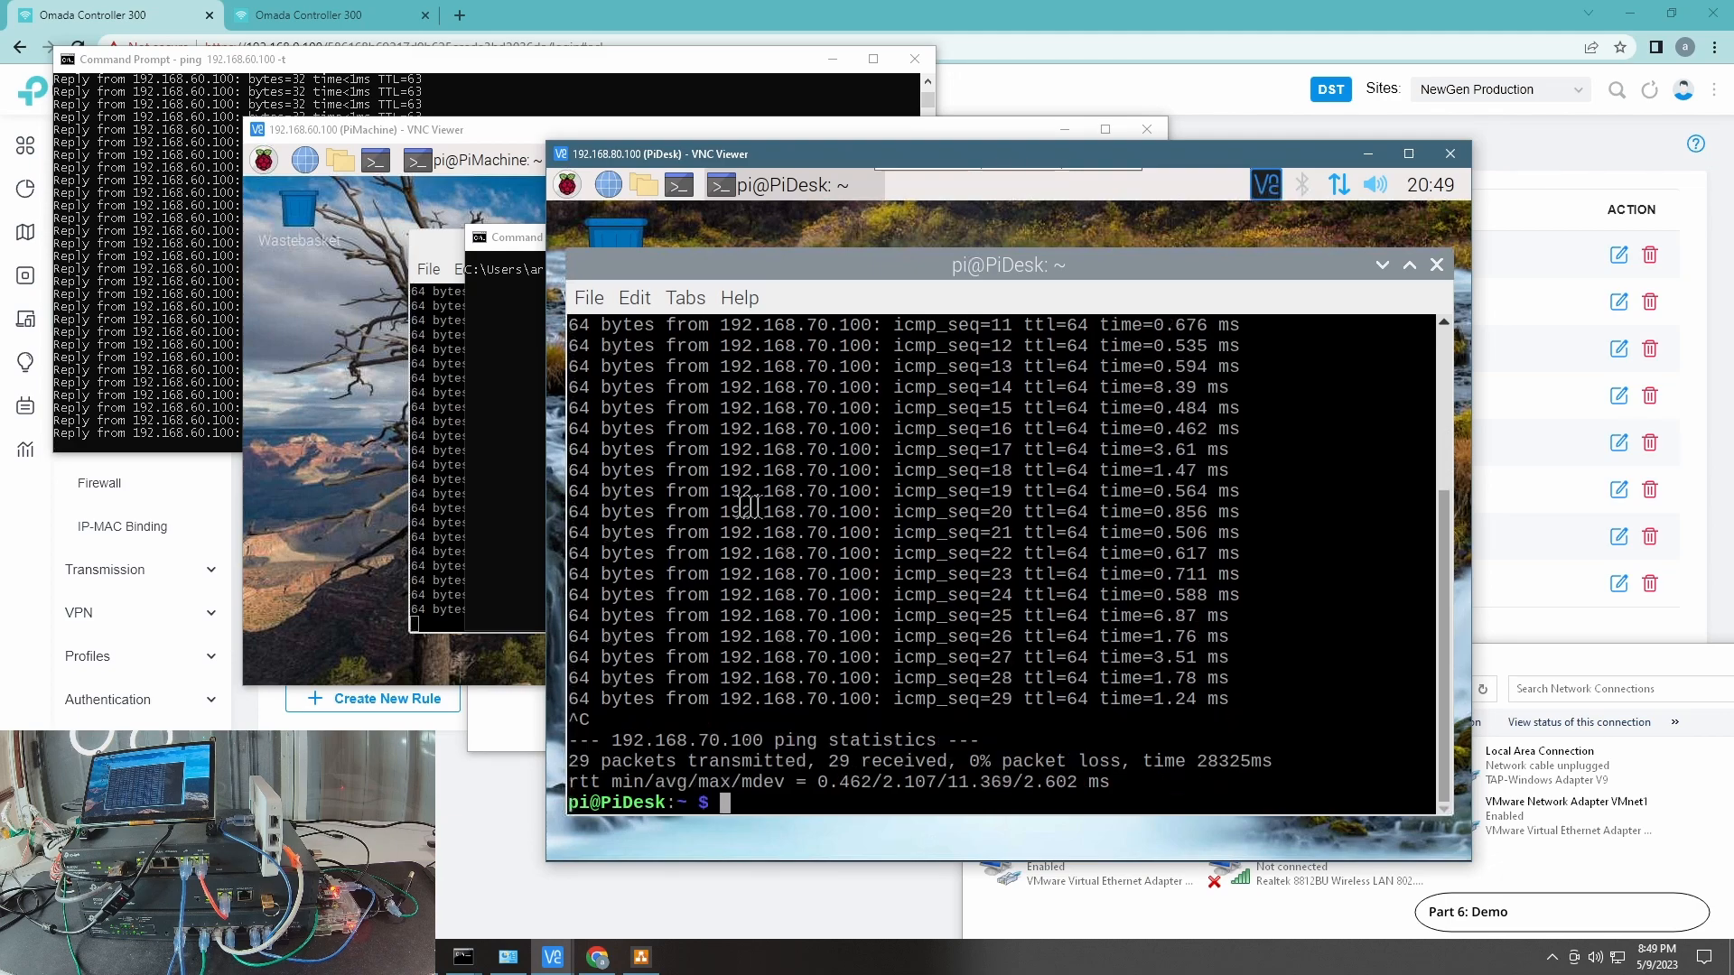
left_click(446, 465)
key("ctrl+c")
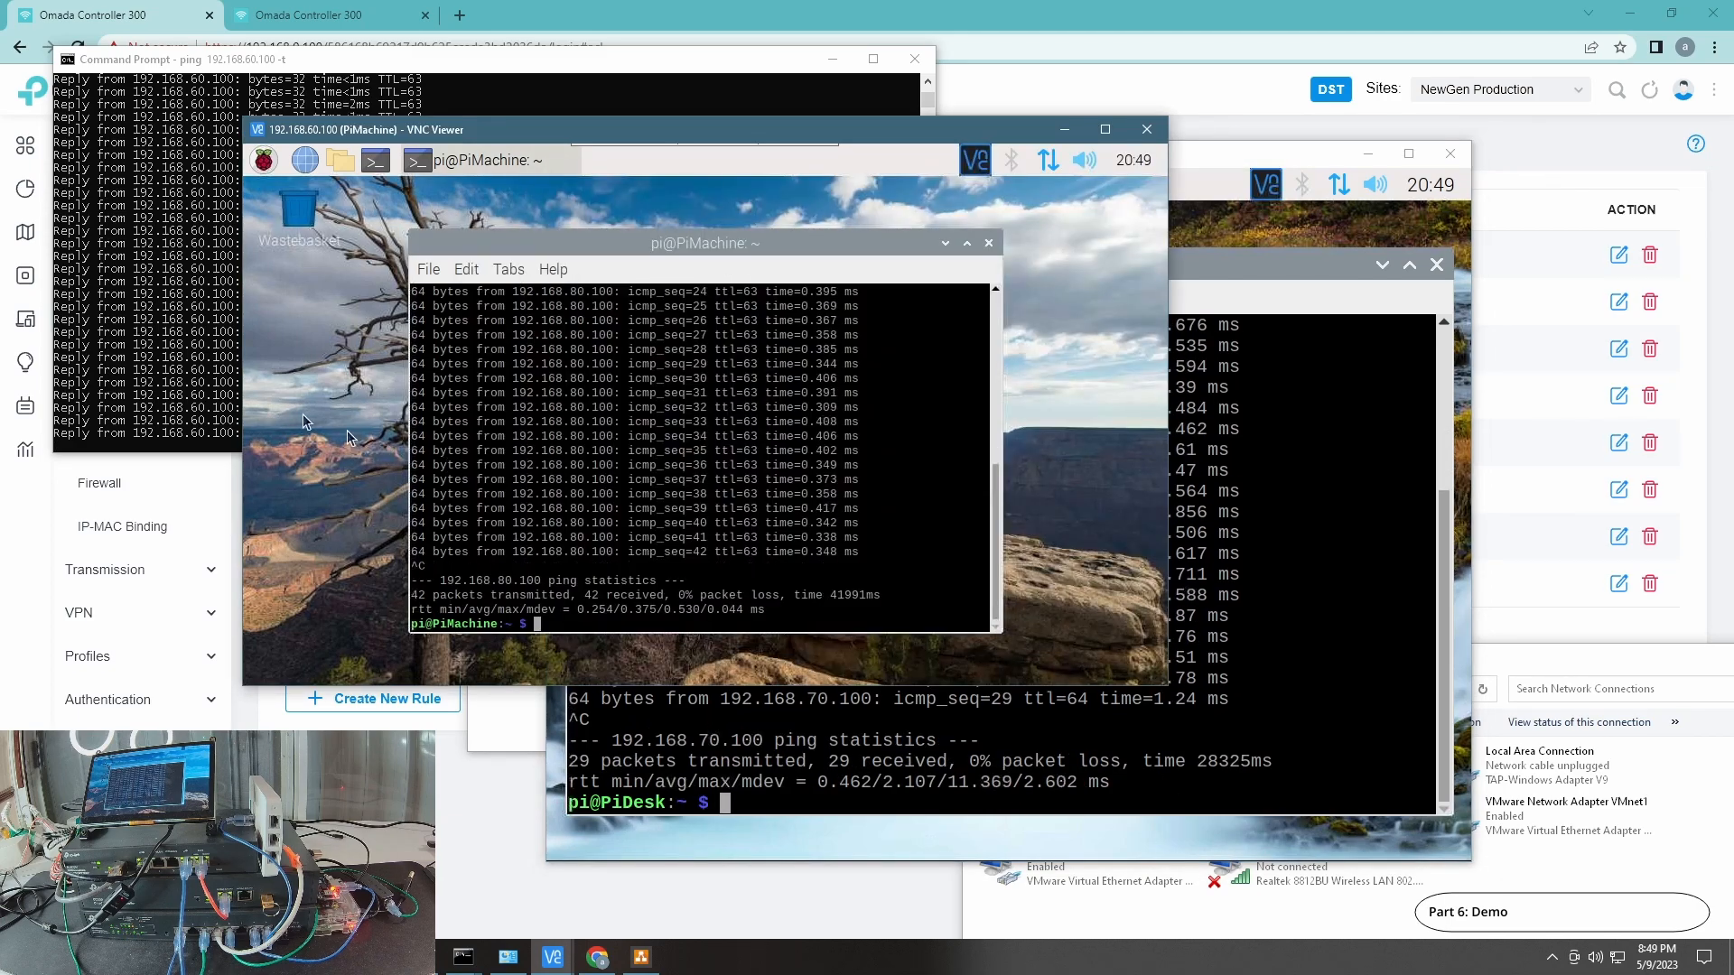
left_click(208, 416)
key("ctrl+c")
type("cls")
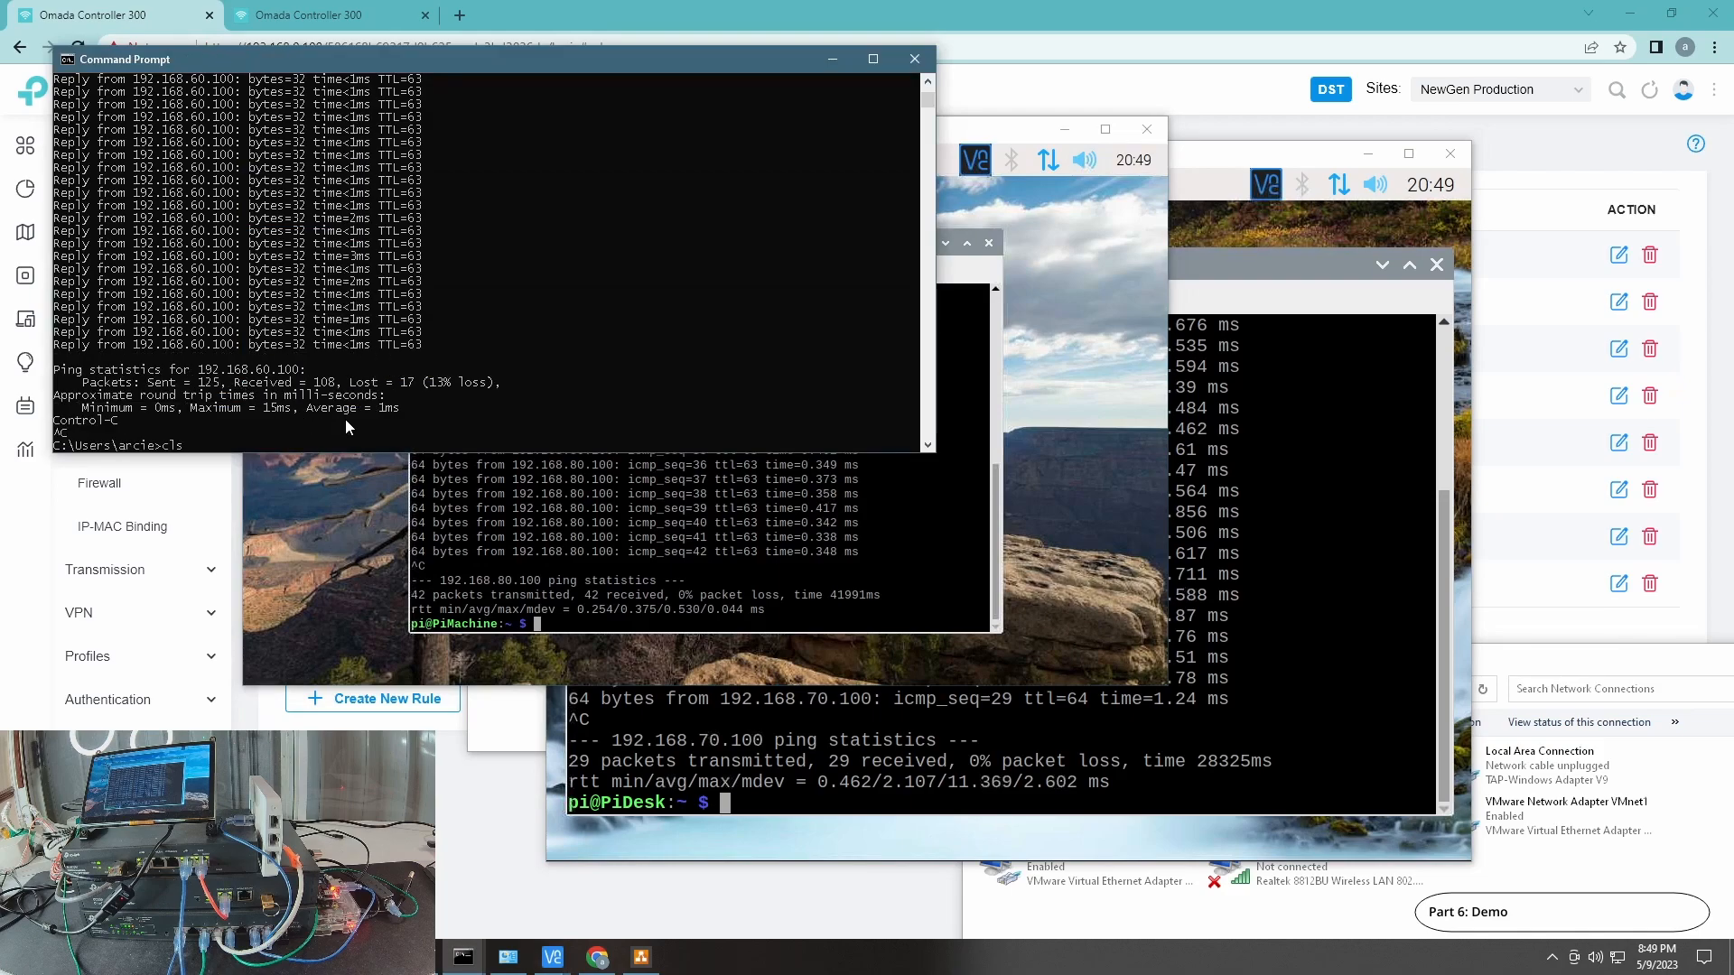
key("Return")
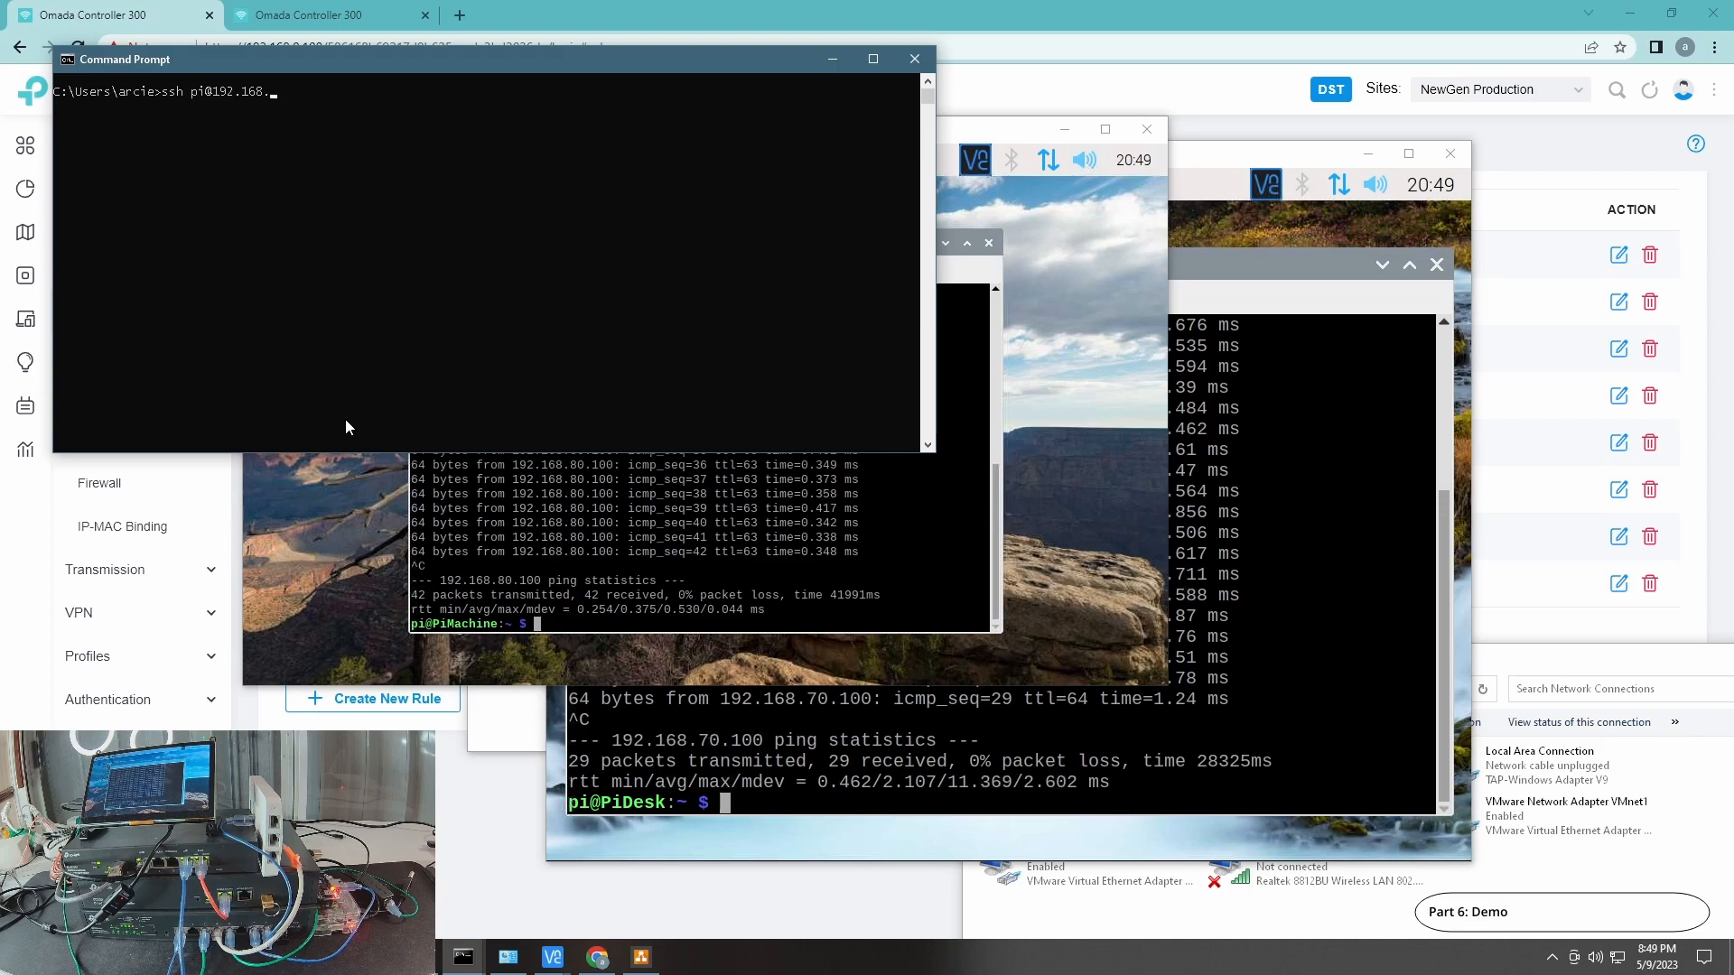
key("Return")
key("ctrl+c")
key("Up")
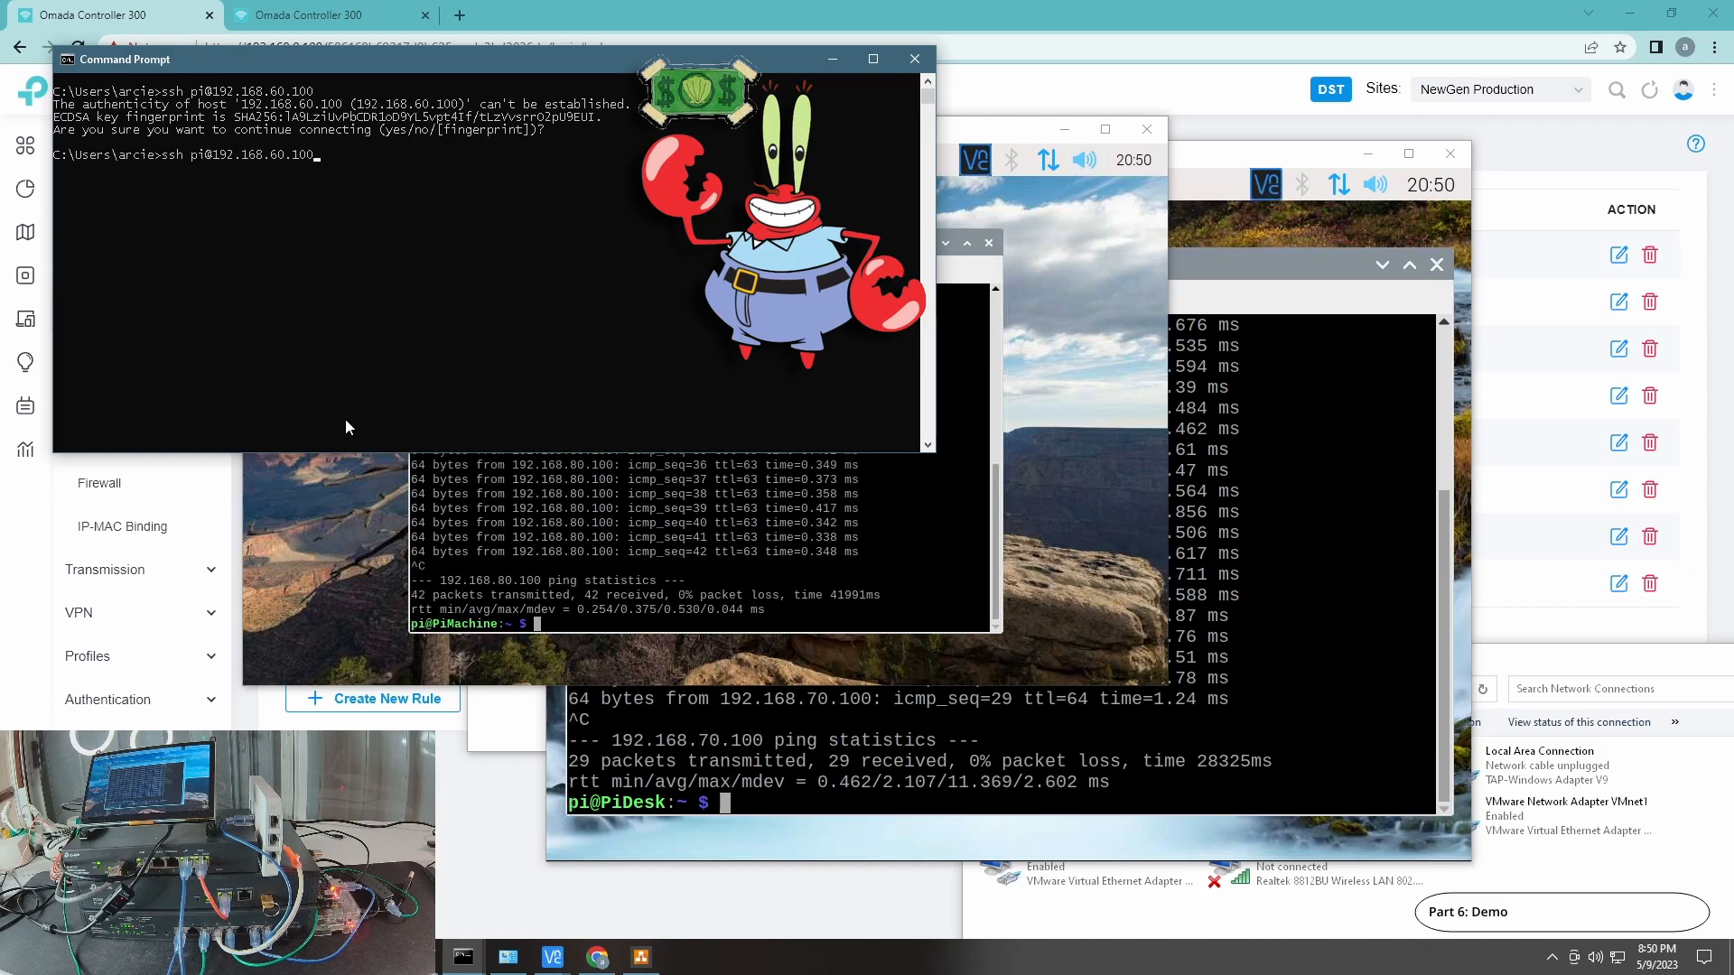
key("Left")
key("Left")
key("Left")
key("Left")
key("Left")
key("BackSpace")
type("8")
key("Return")
key("ctrl+c")
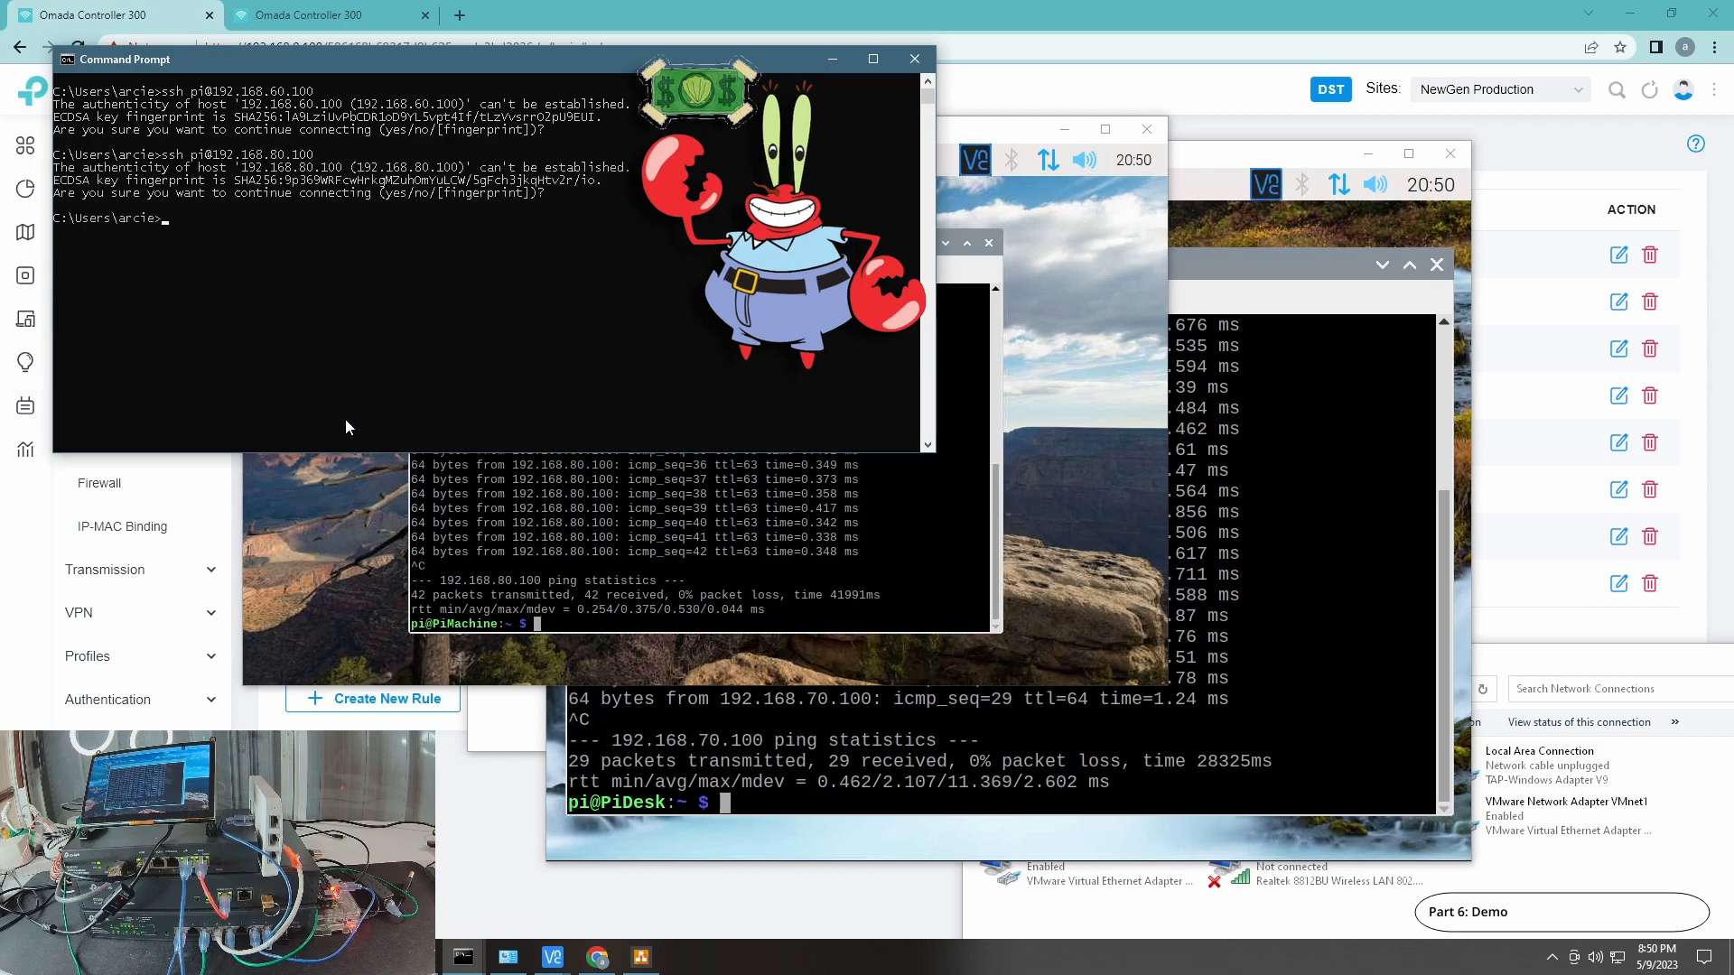
- Bring the PiMachine session forward and clear its terminal with "clear"
left_click(671, 574)
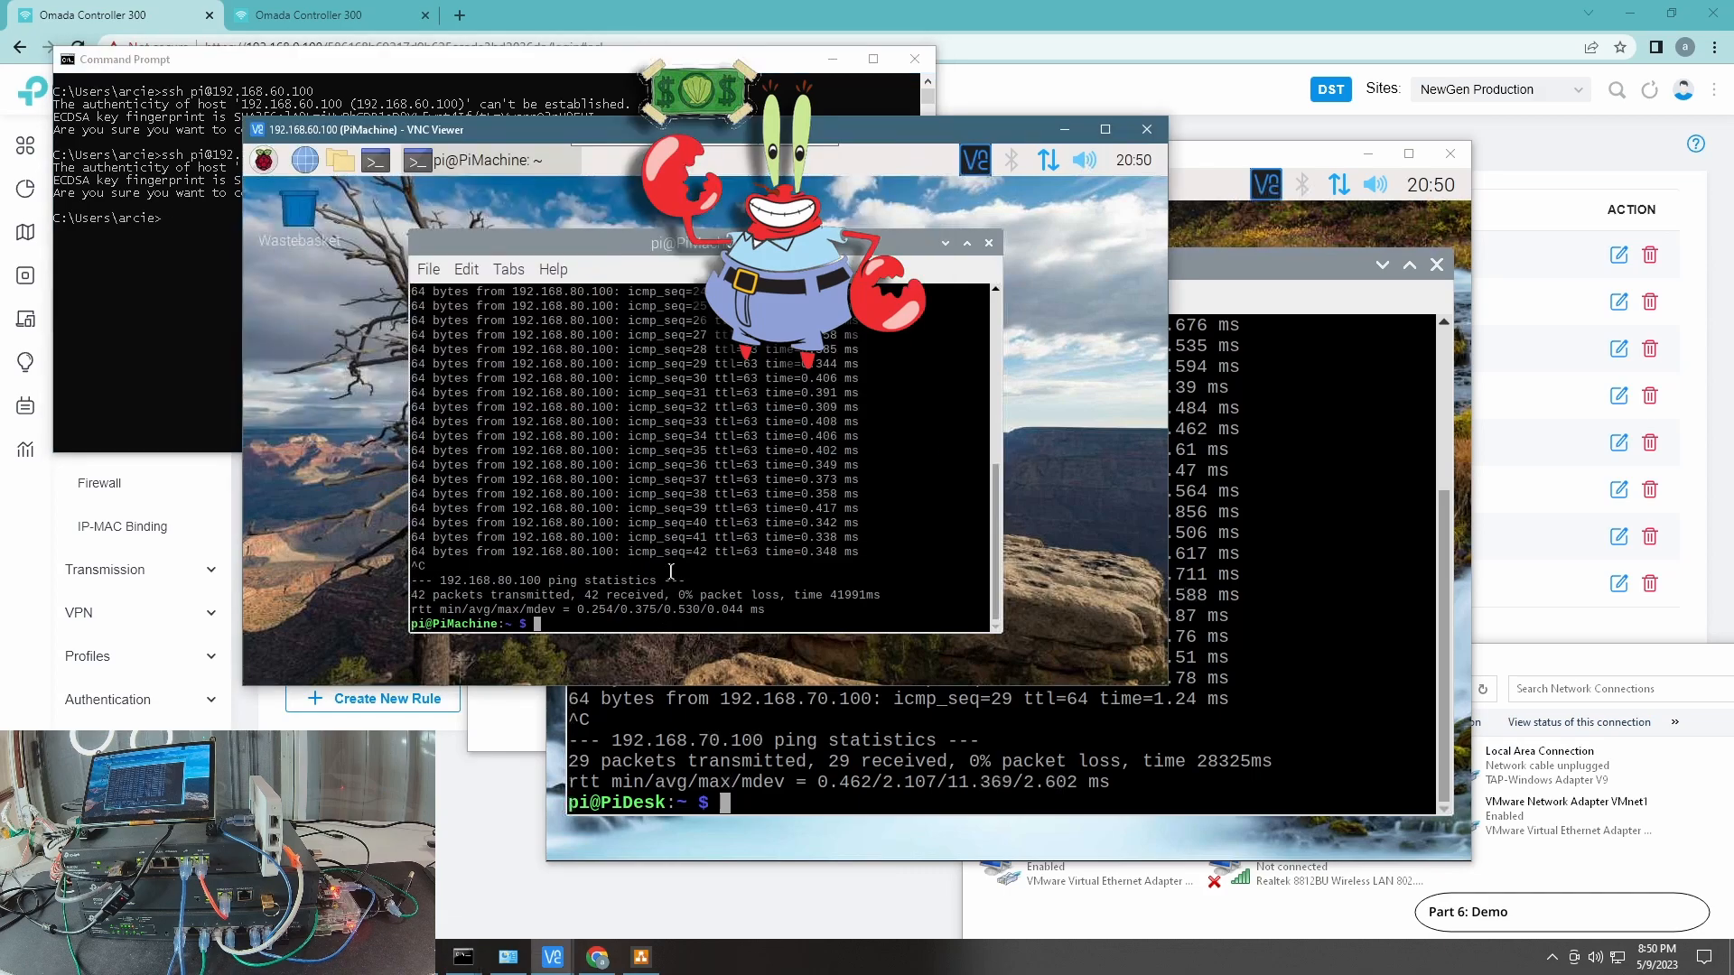
type("cls")
key("BackSpace")
type("ear")
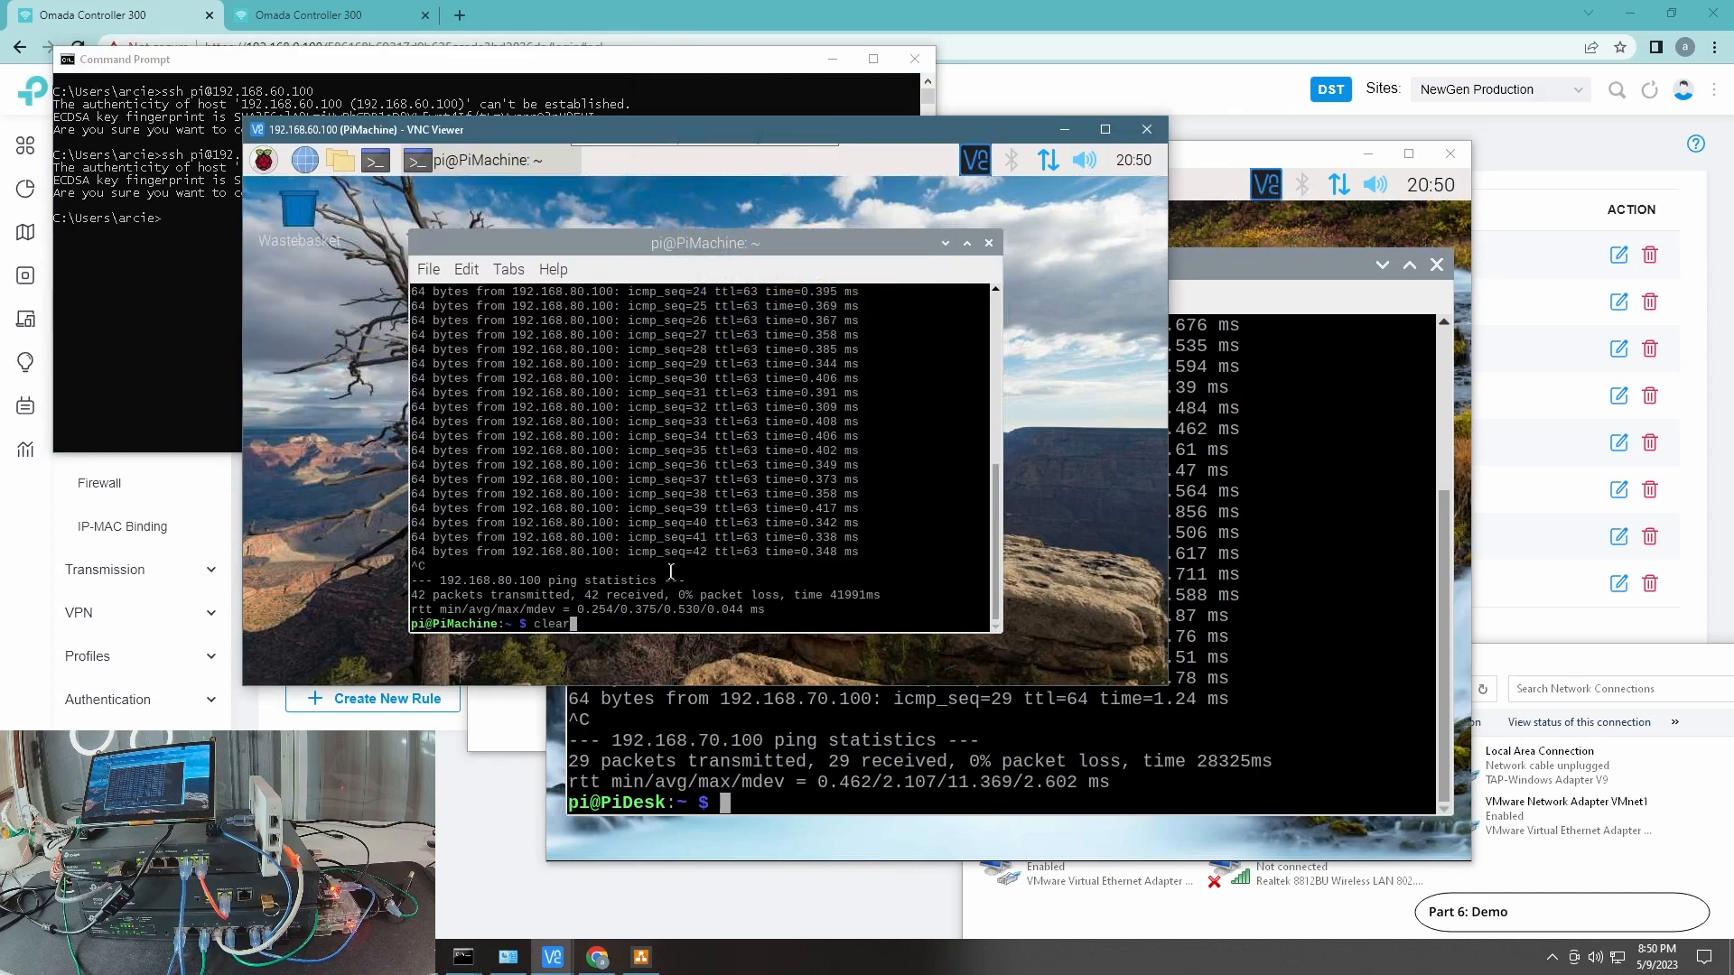
key("Return")
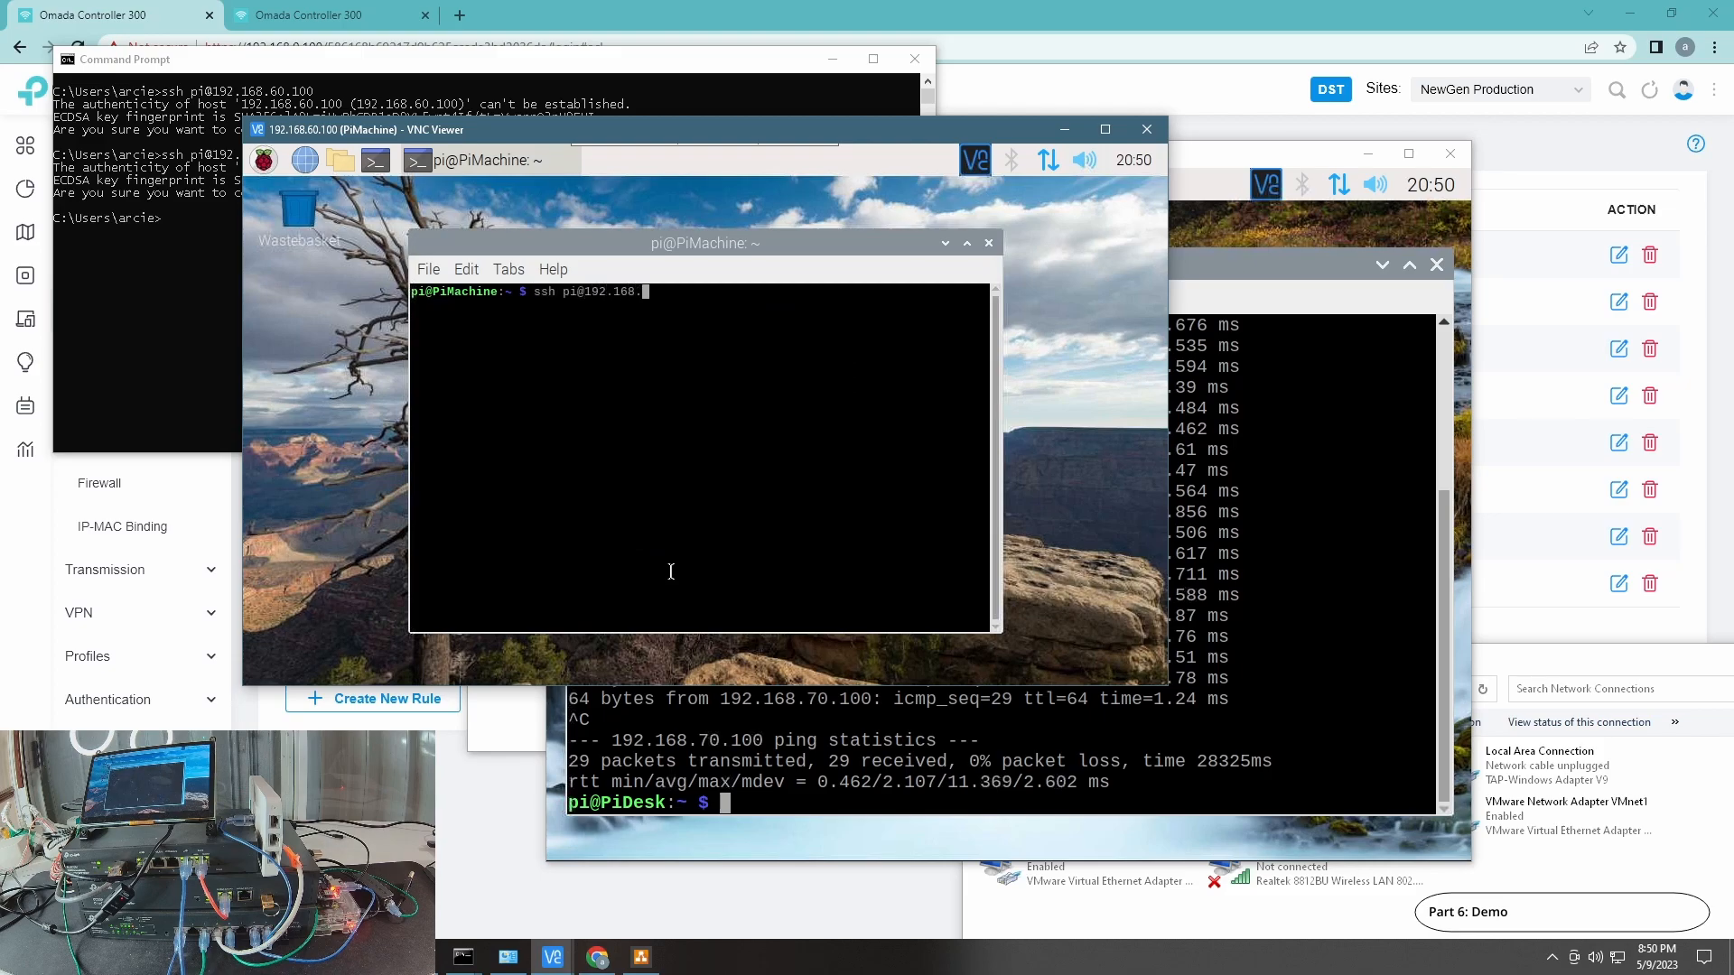
key("Return")
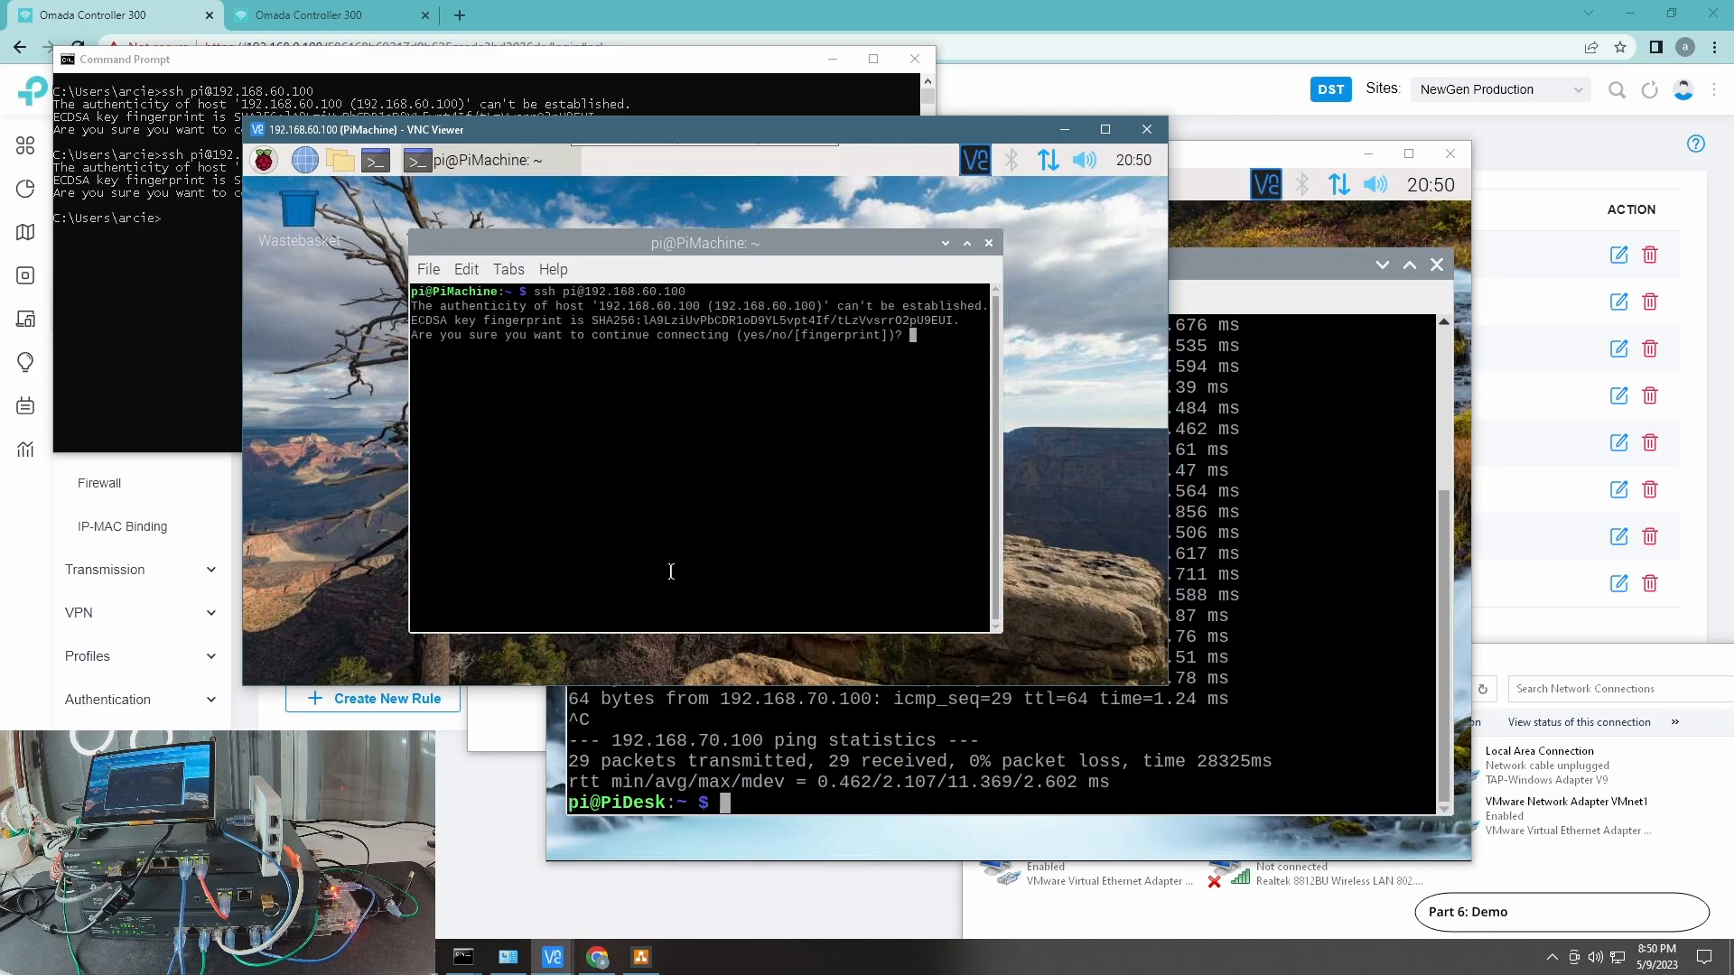
key("ctrl+c")
key("Up")
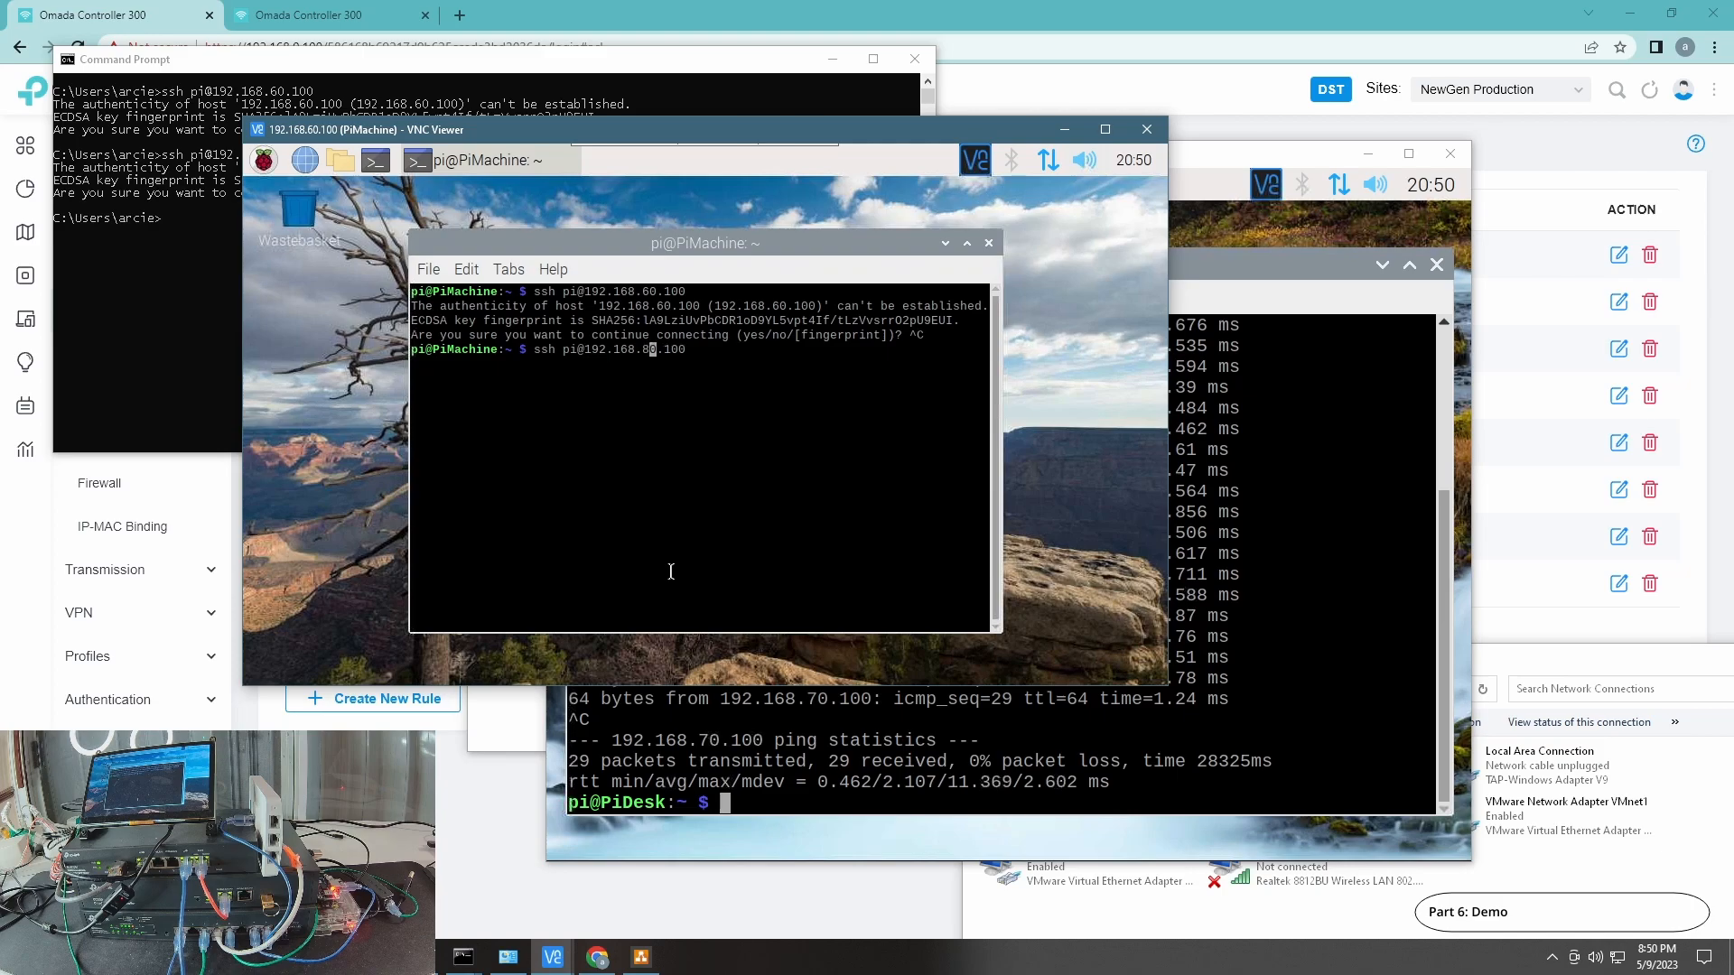
key("ctrl+c")
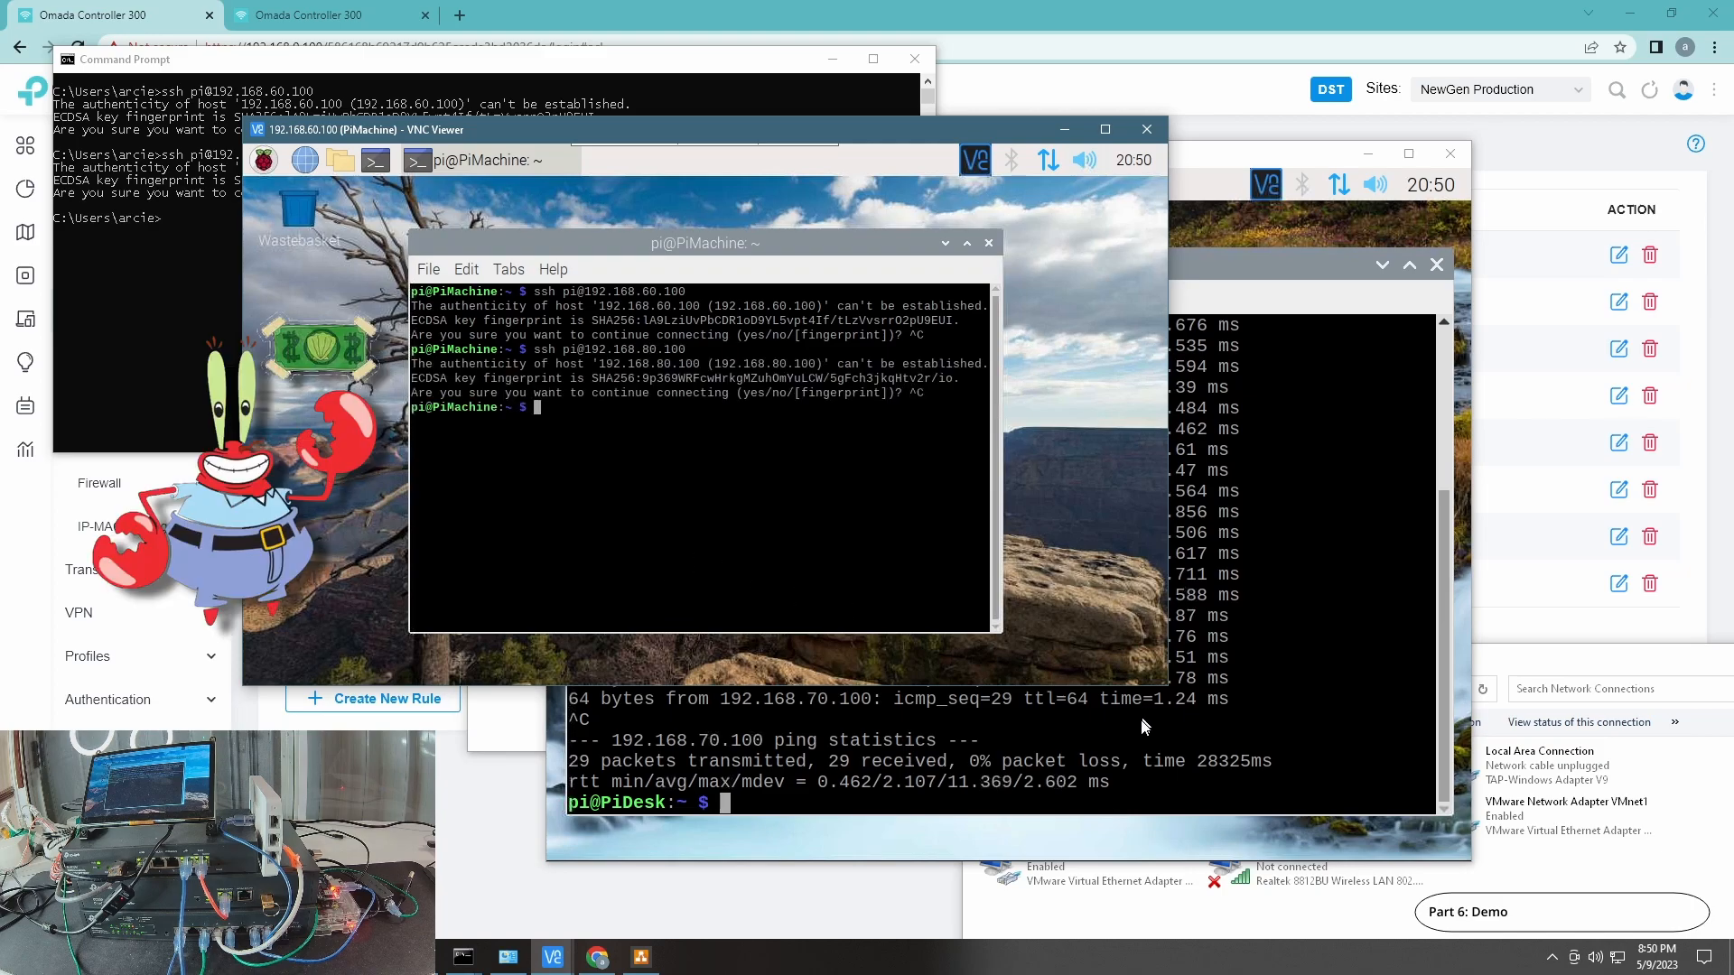
left_click(1233, 689)
type("ssh p")
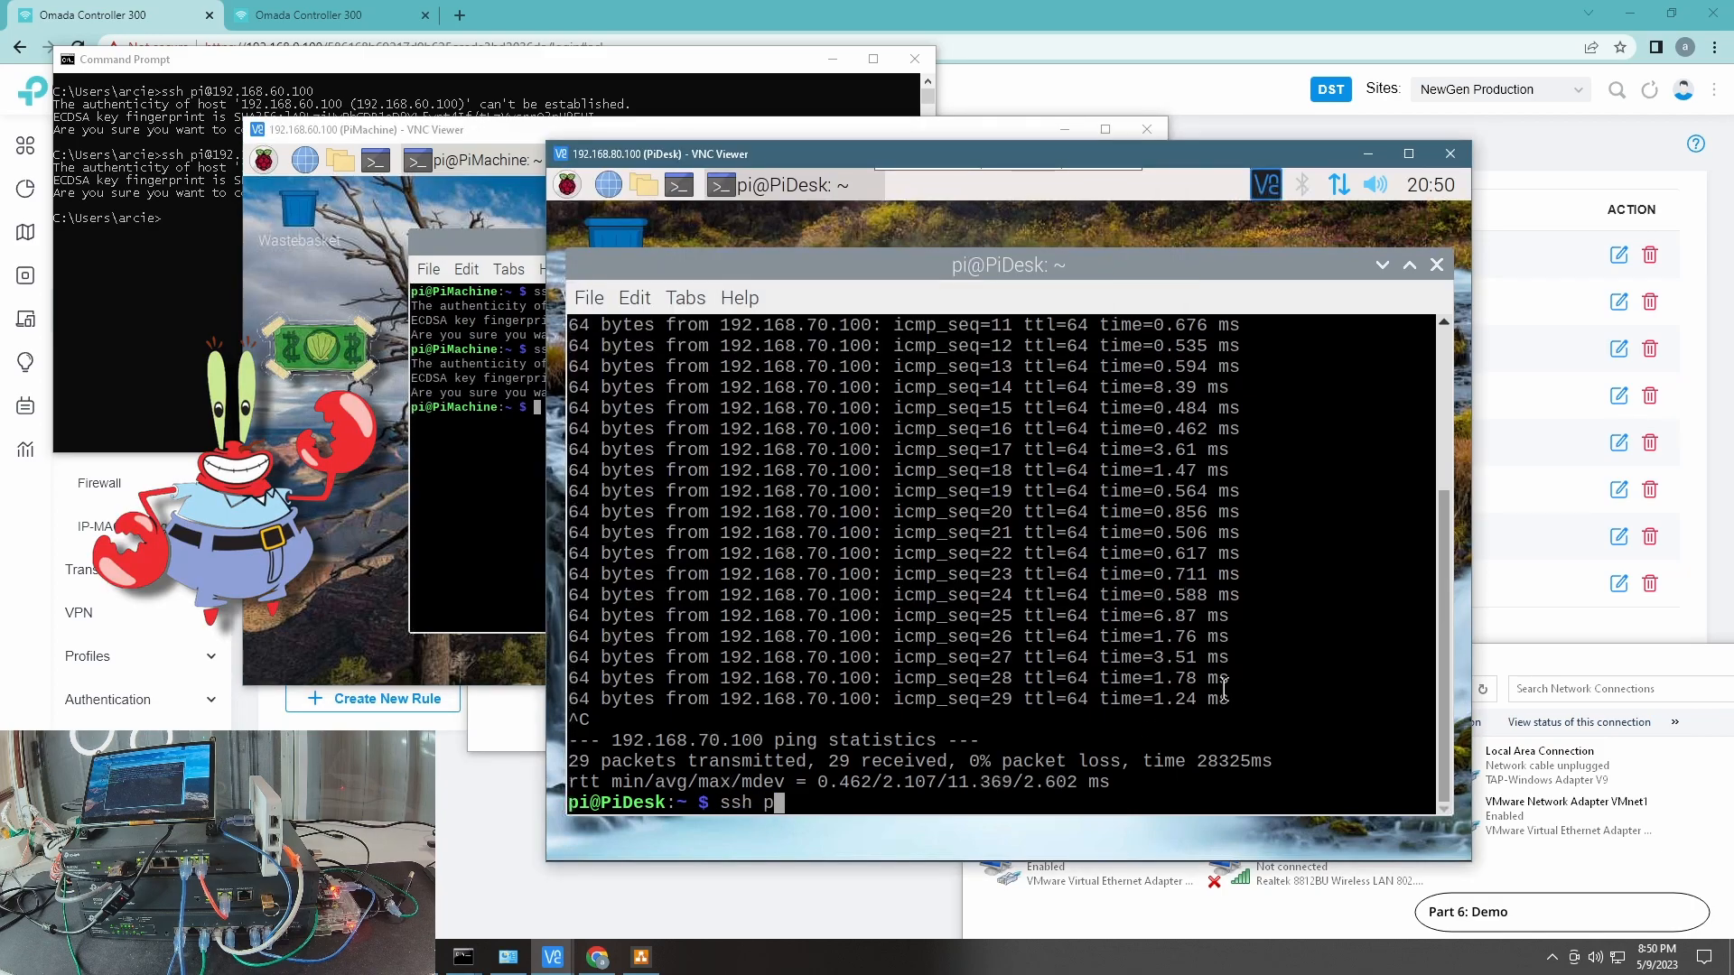
type("i@192.168")
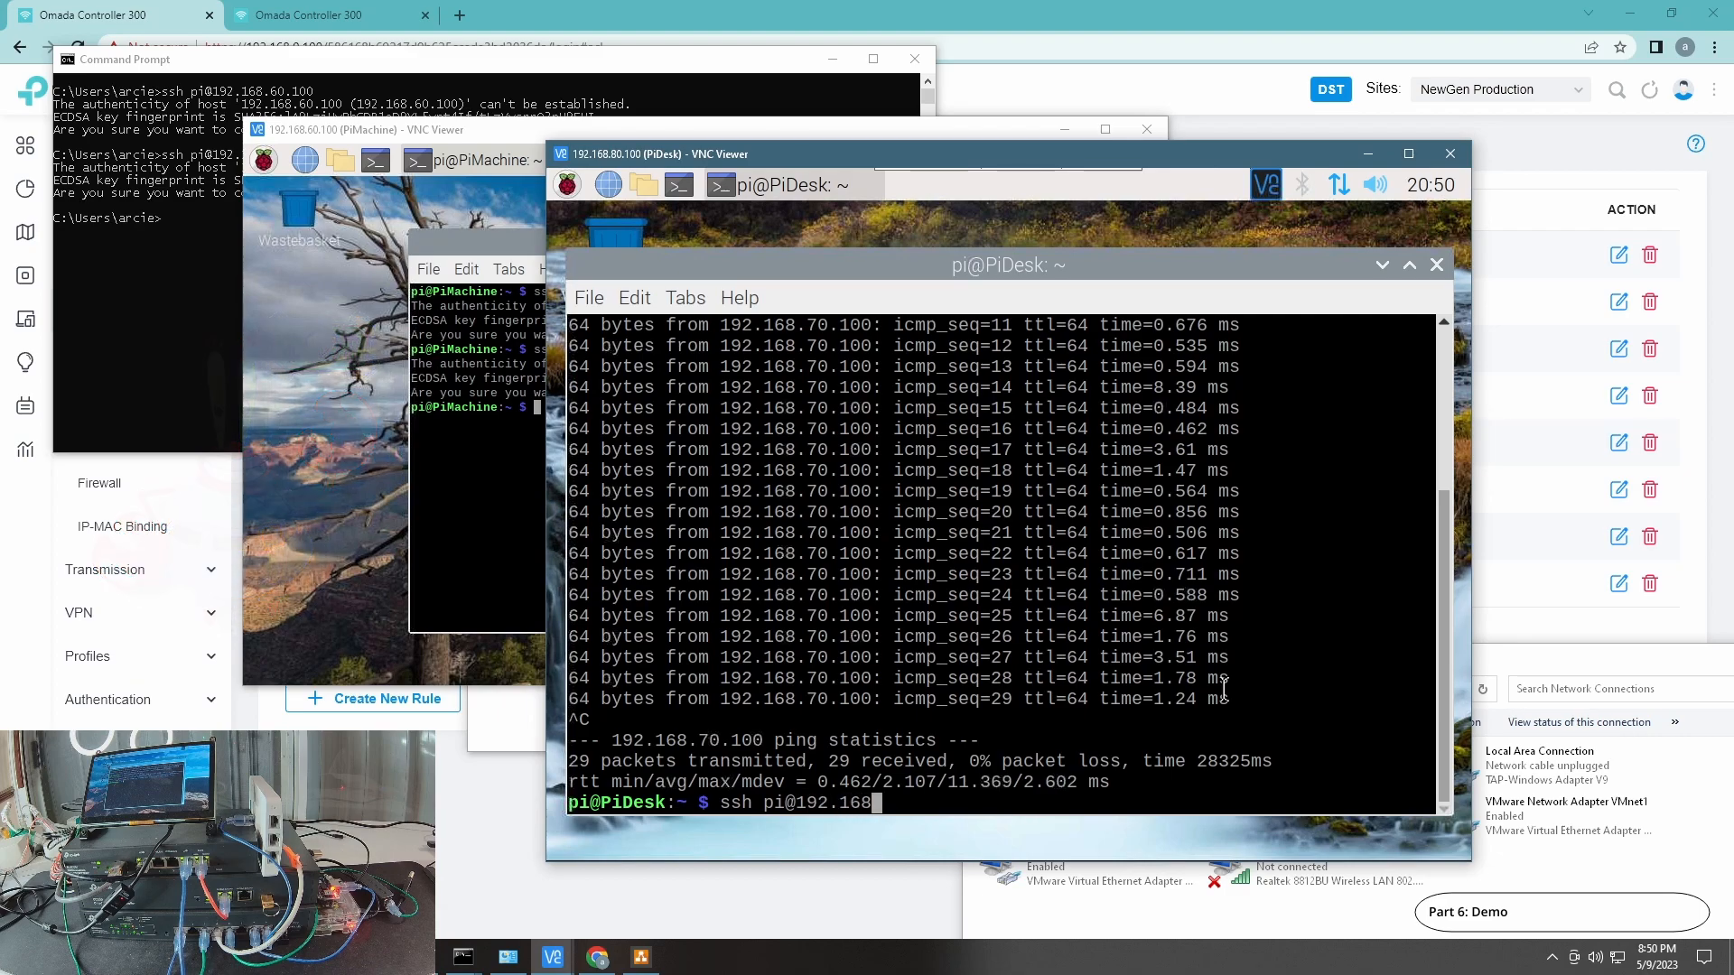
type(".80.100")
key("Return")
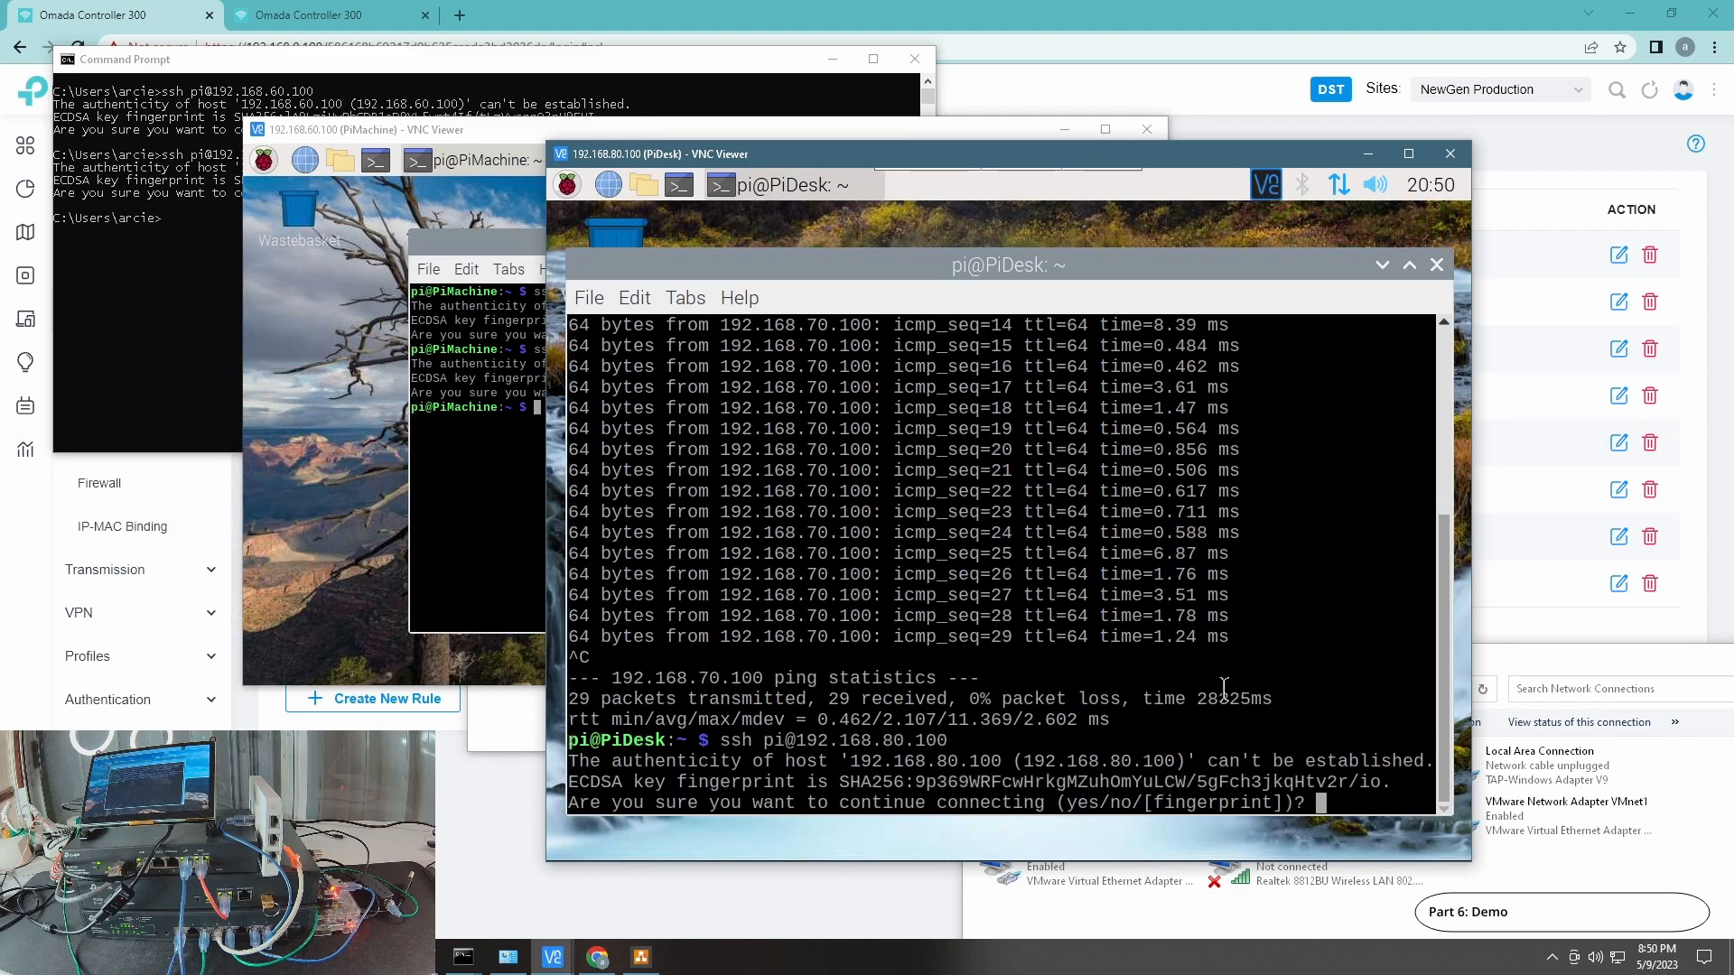
key("ctrl+c")
- Rerun the SSH command on PiDesk with the address 192.168.60.100 and abort it before accepting the host key
key("Up")
key("Left")
key("Left")
key("Left")
key("Left")
key("Left")
key("Left")
type("6")
key("Delete")
key("Return")
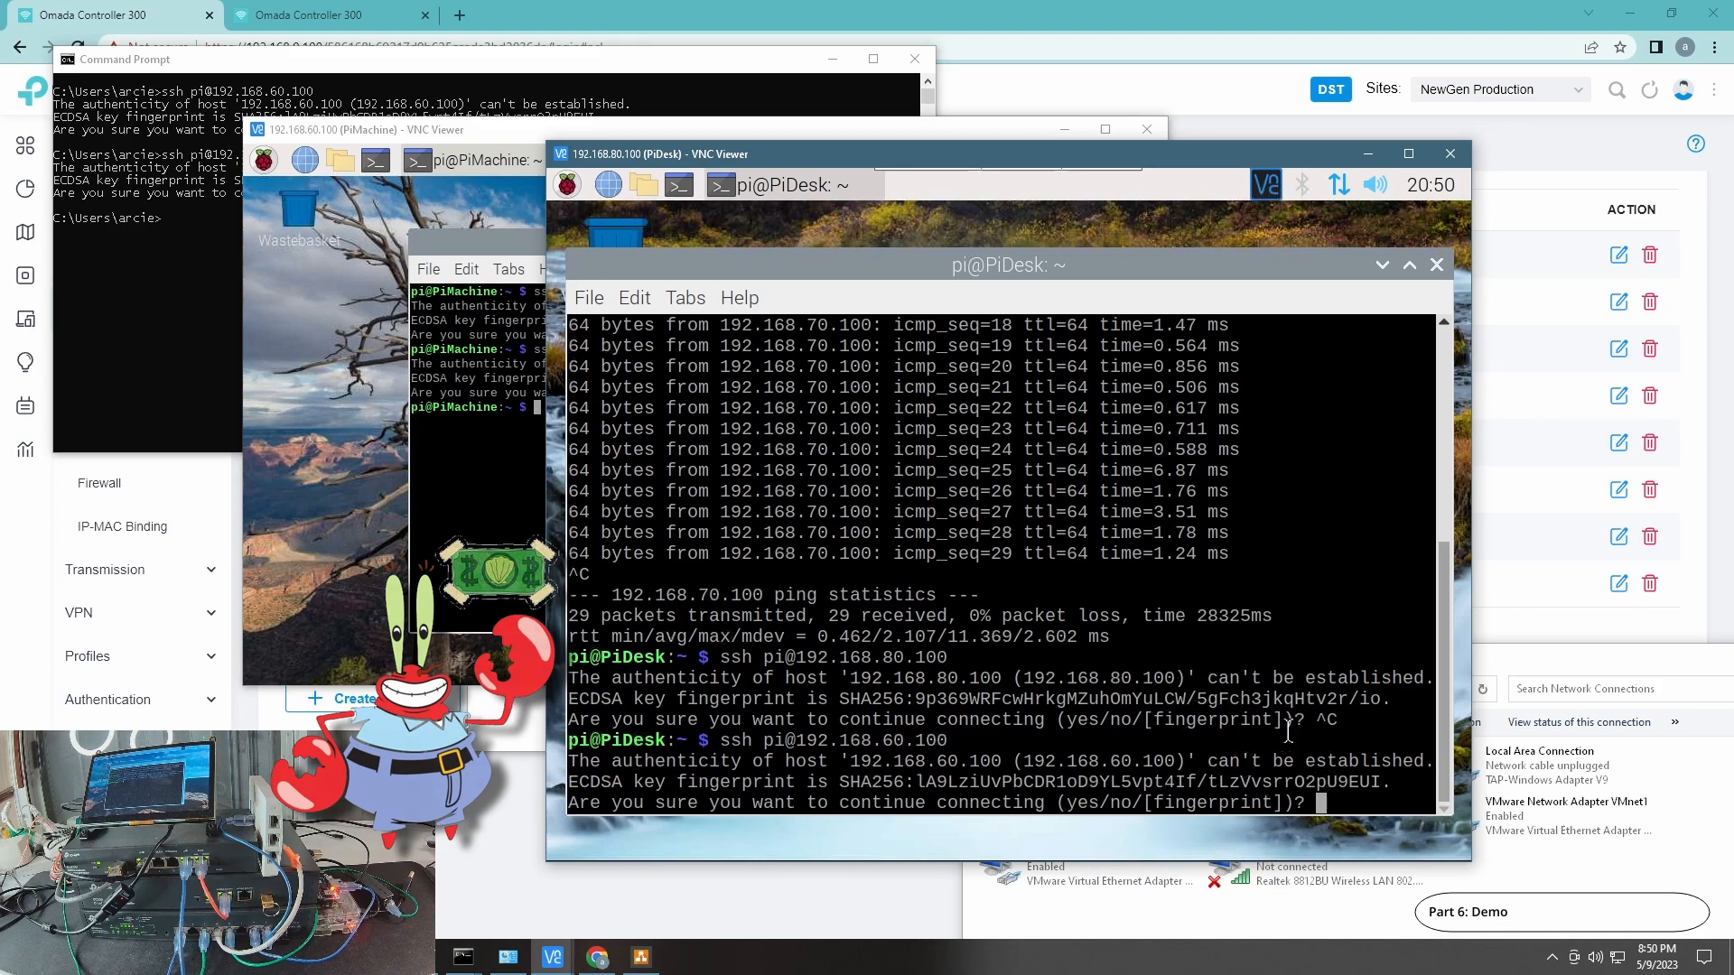
key("ctrl+c")
- Close the terminal windows on both PiDesk and PiMachine
left_click(1437, 266)
left_click(897, 270)
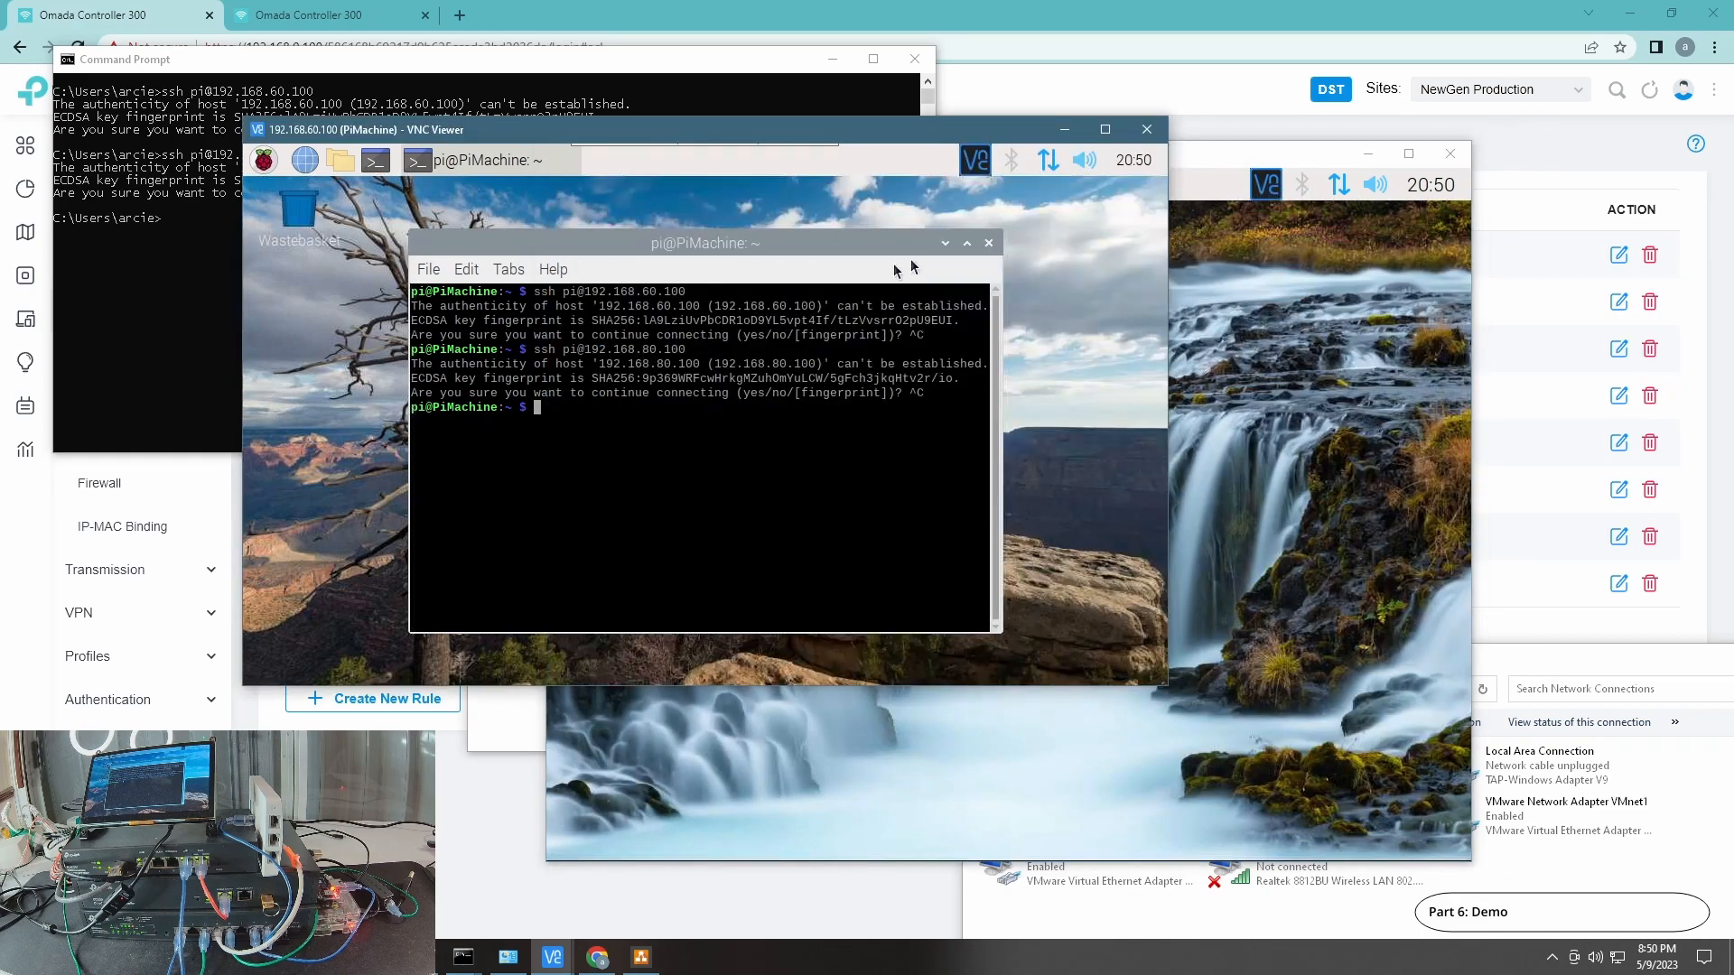
left_click(988, 243)
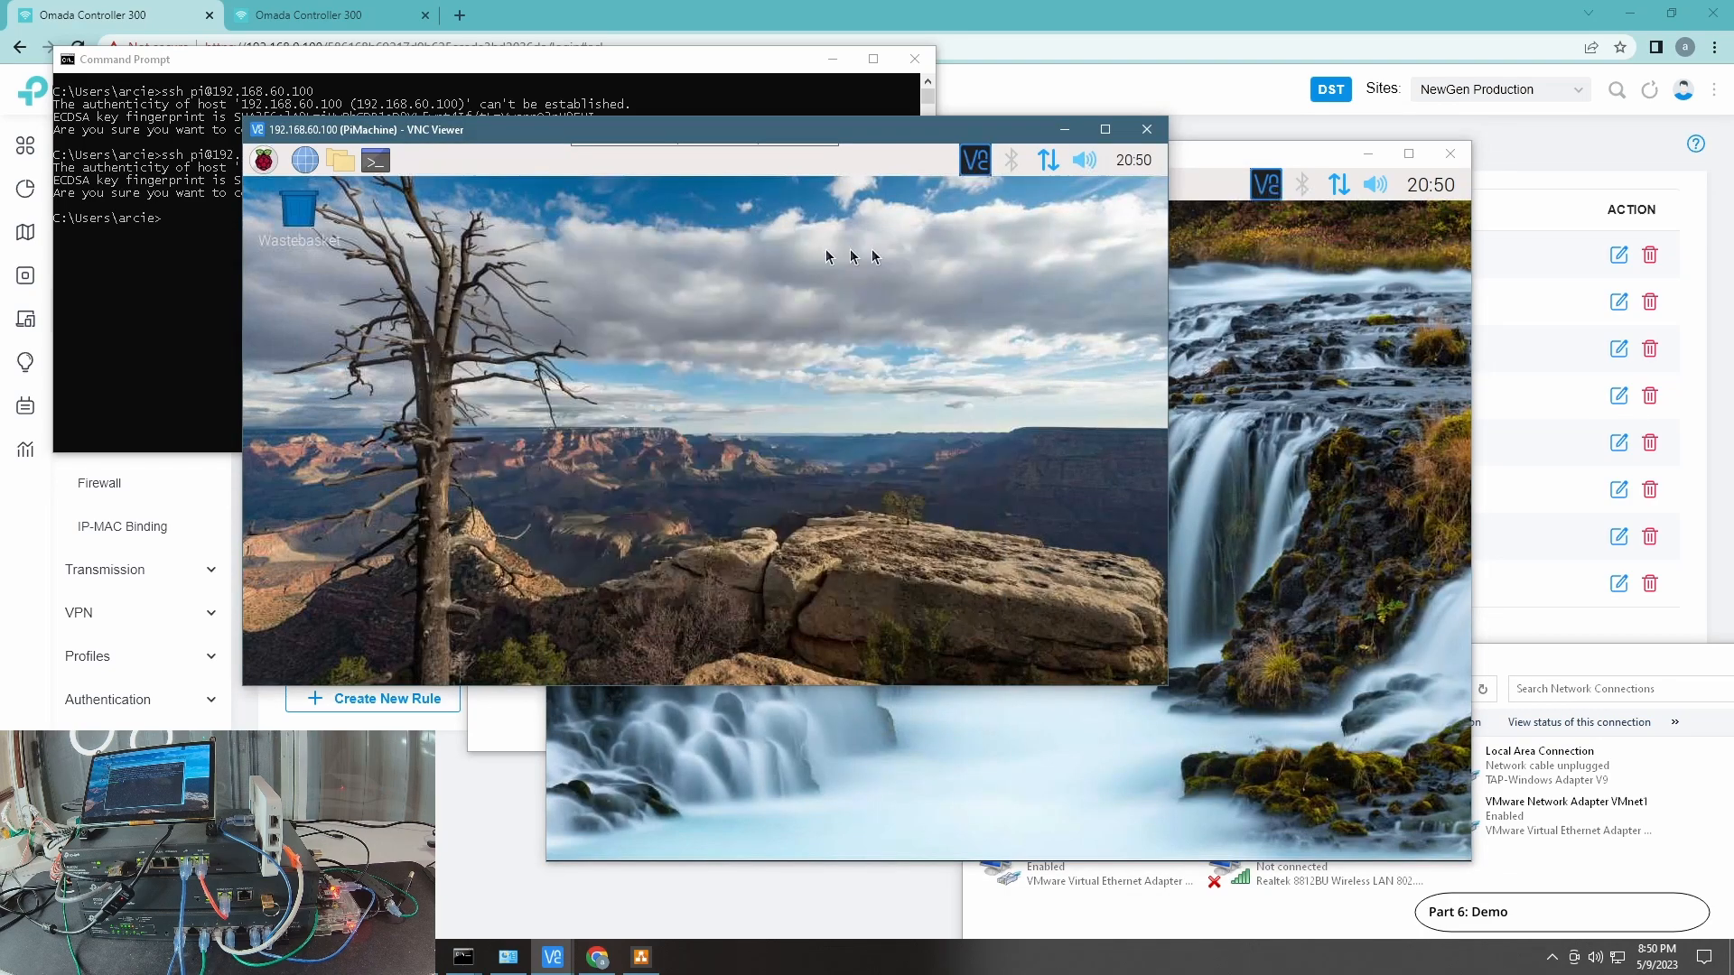
- Open the web browser on both Raspberry Pis and a new Chrome tab on the PC
left_click(1196, 363)
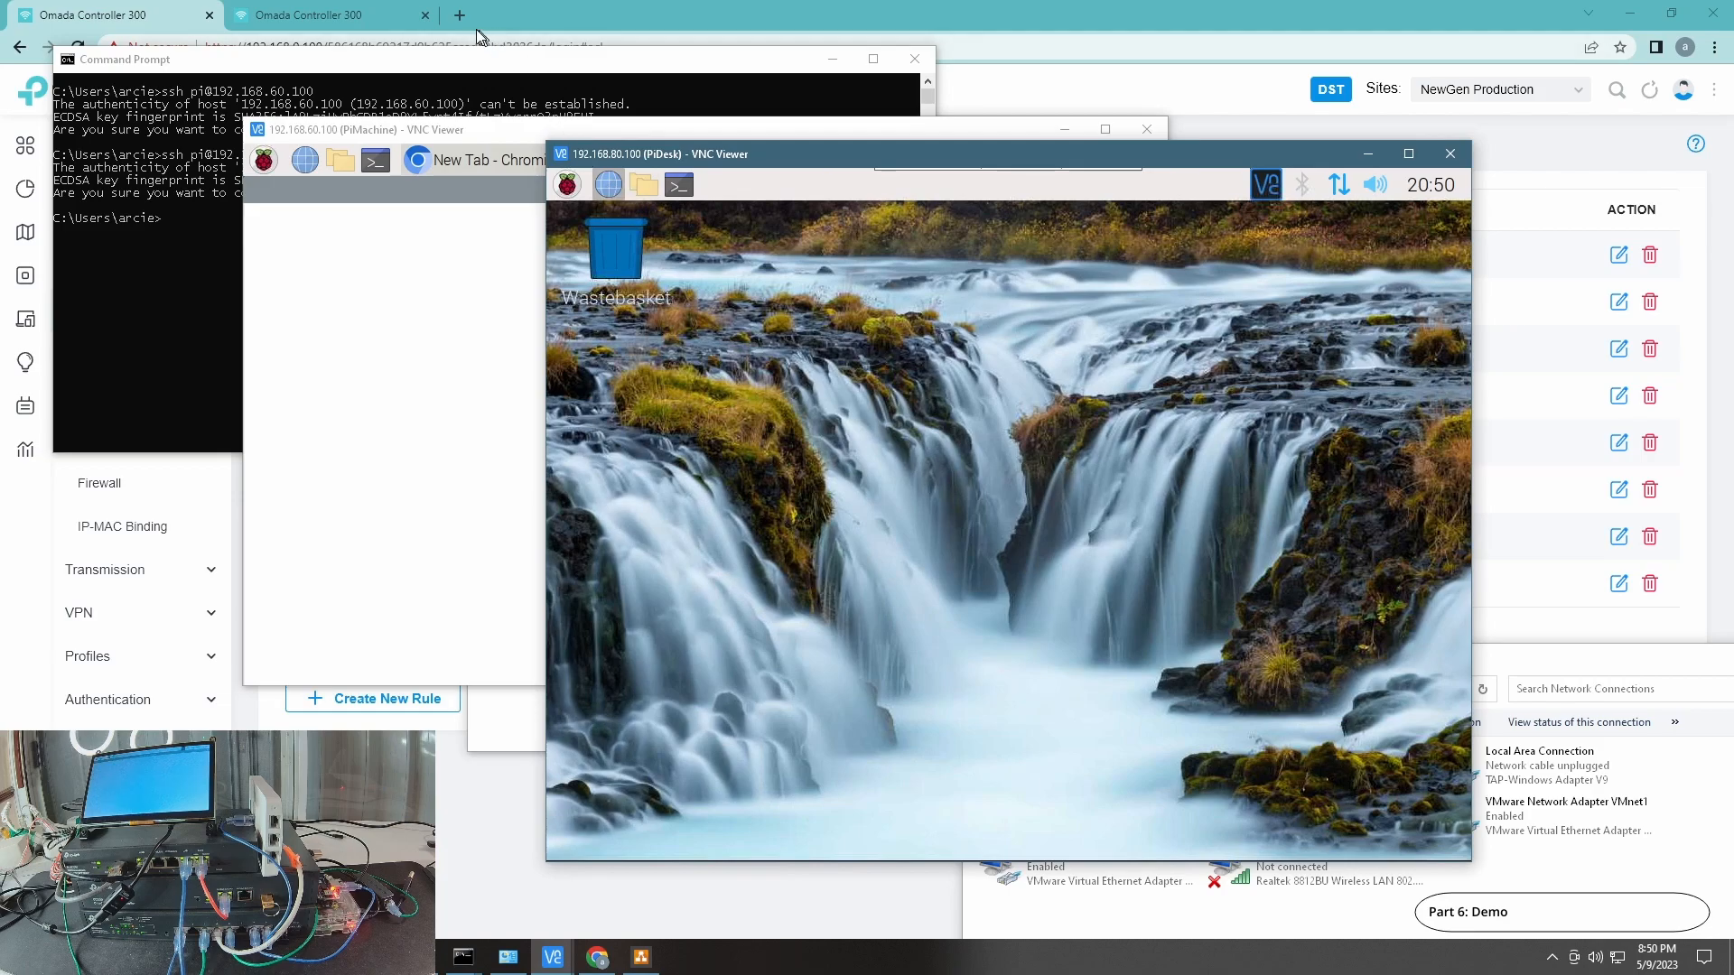
left_click(460, 14)
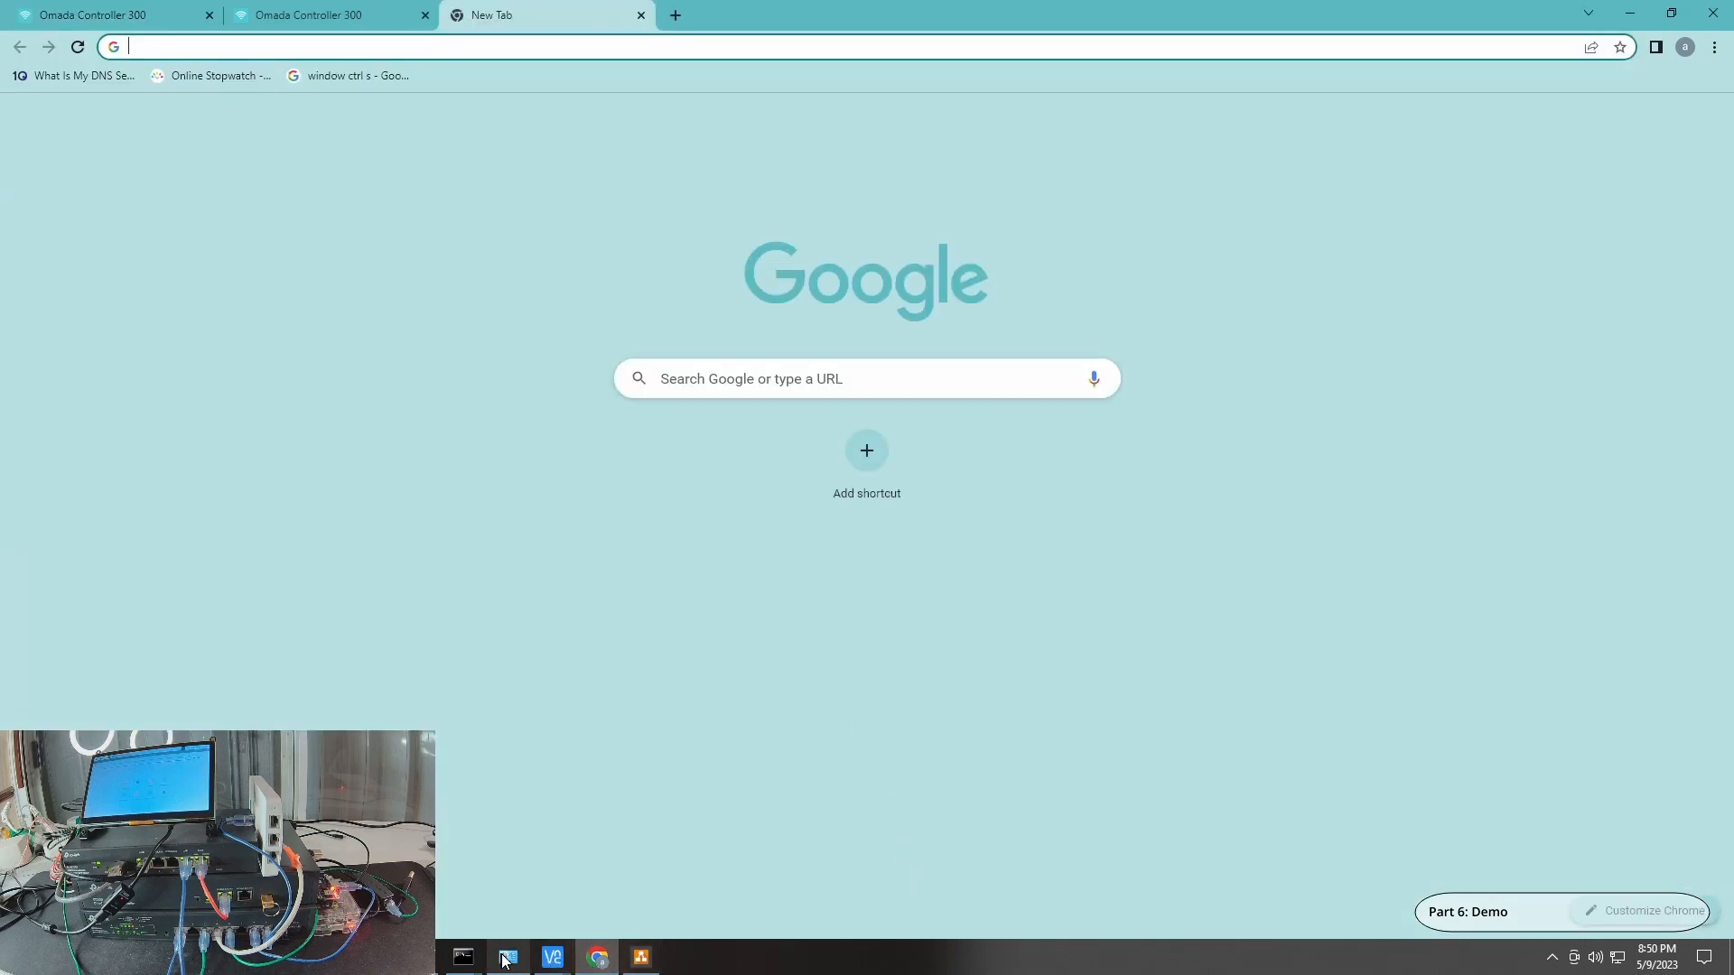
- Recheck the PC's IPv4 address in the Ethernet connection details from Network Connections and close both dialogs
left_click(508, 957)
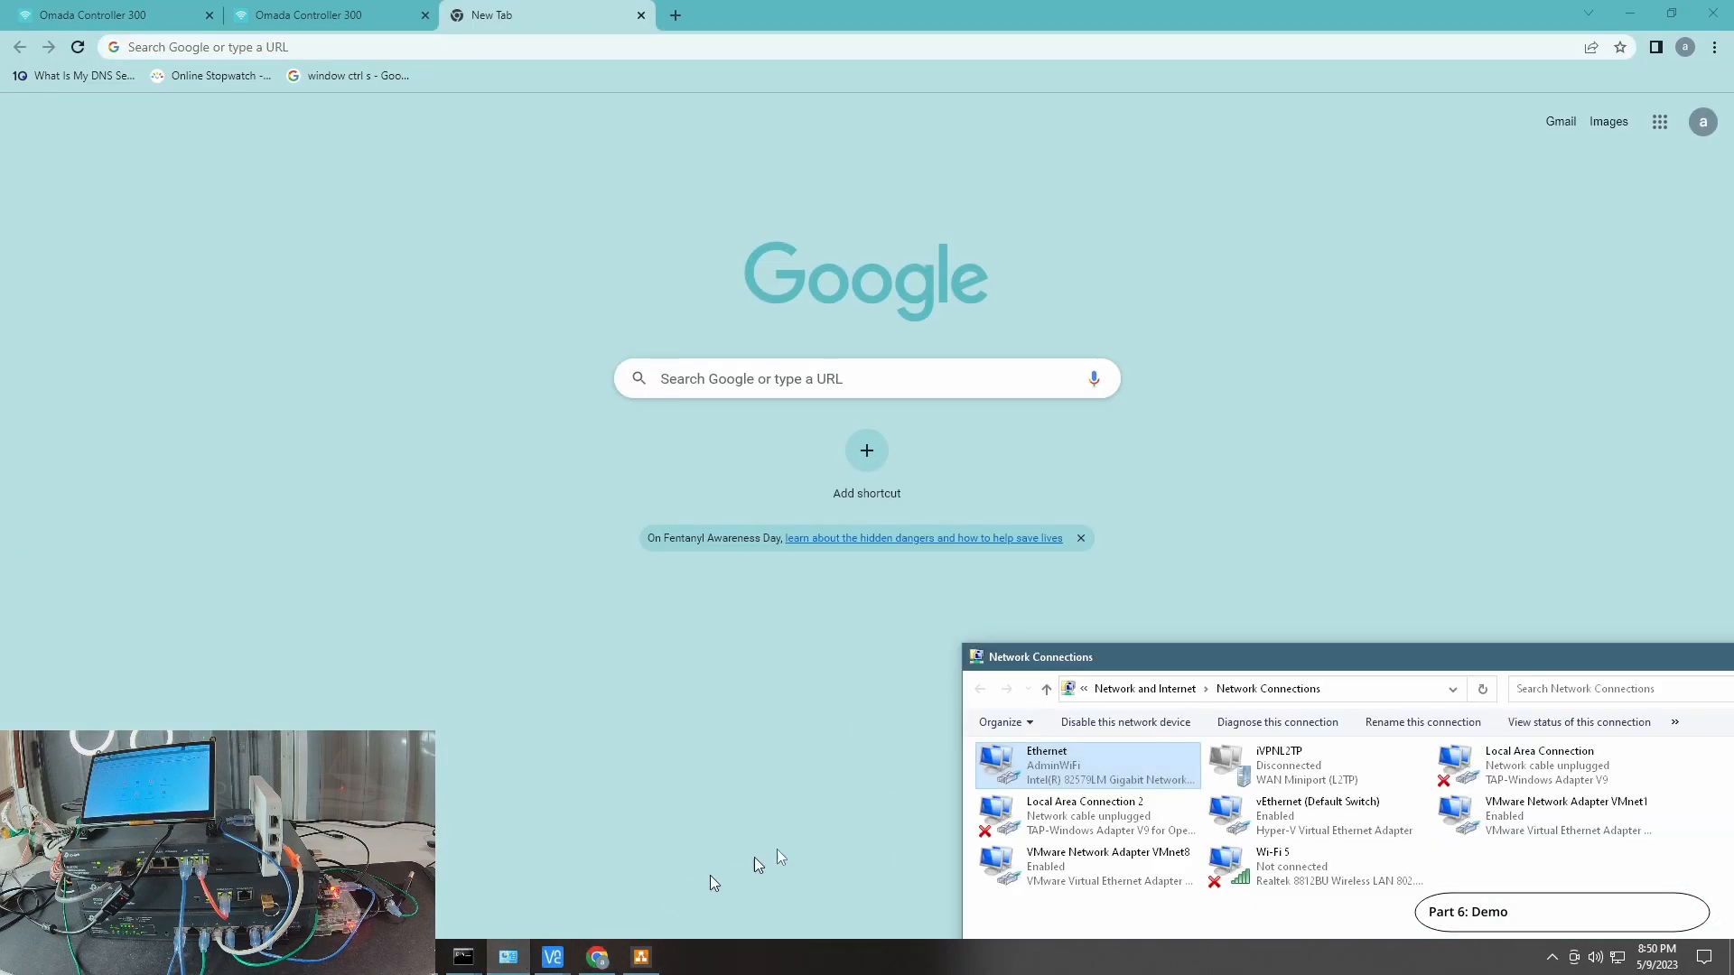
double_click(1033, 764)
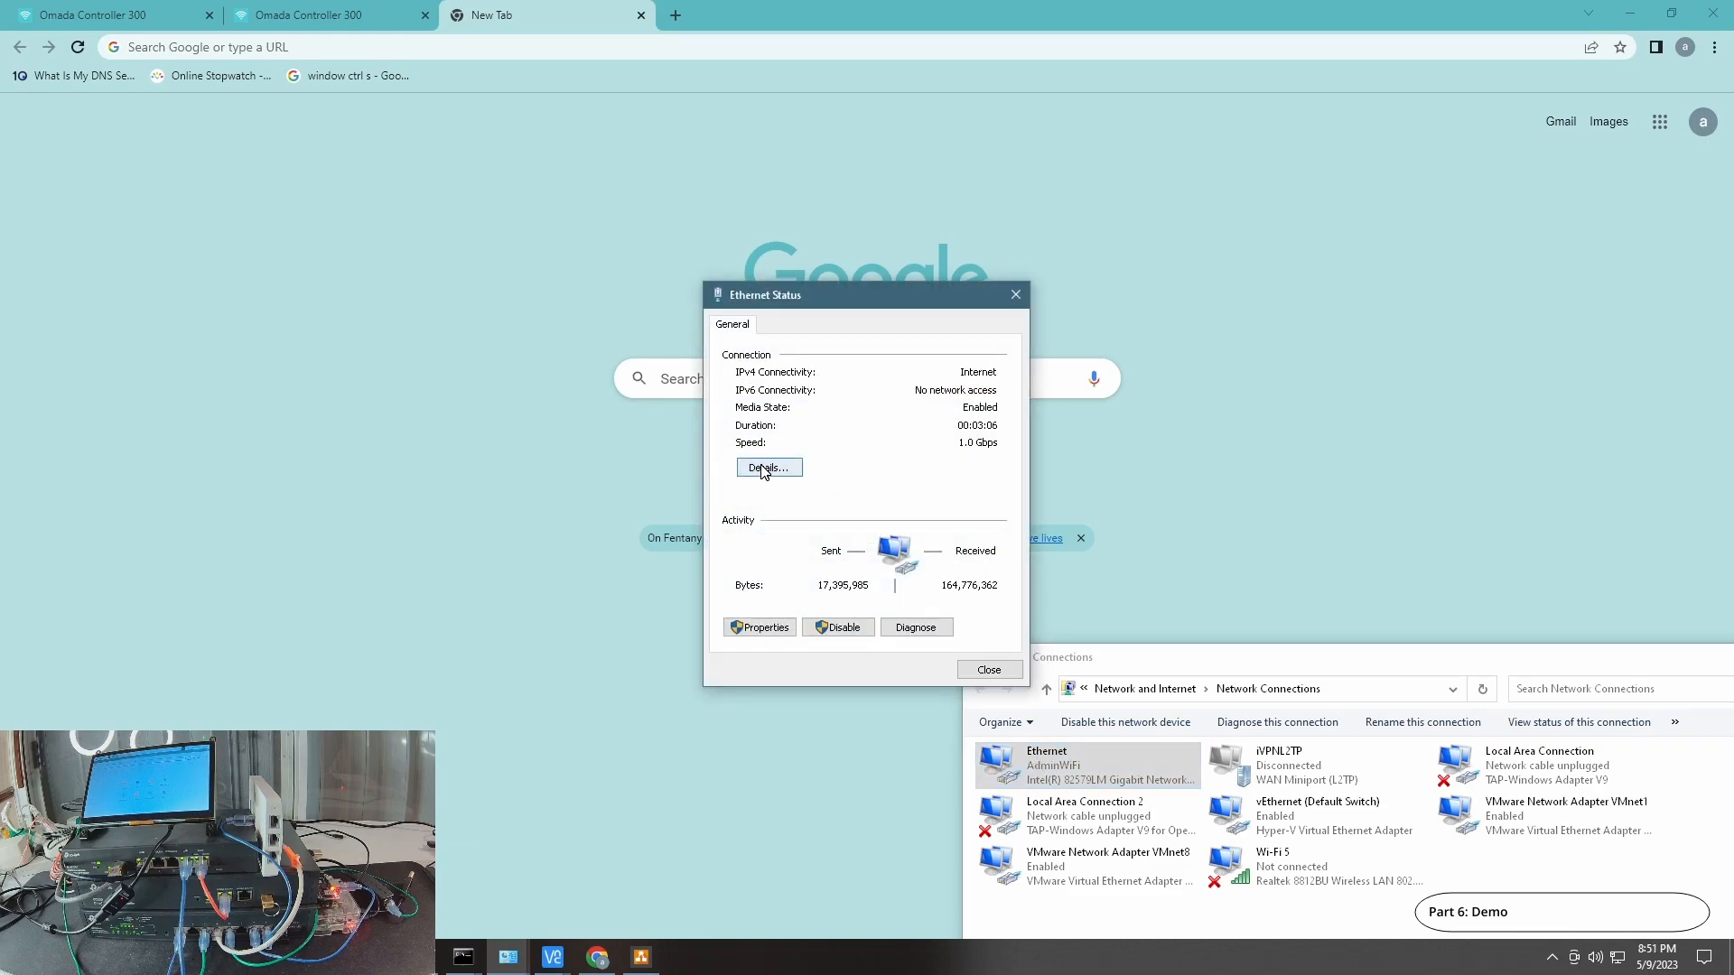
left_click(764, 469)
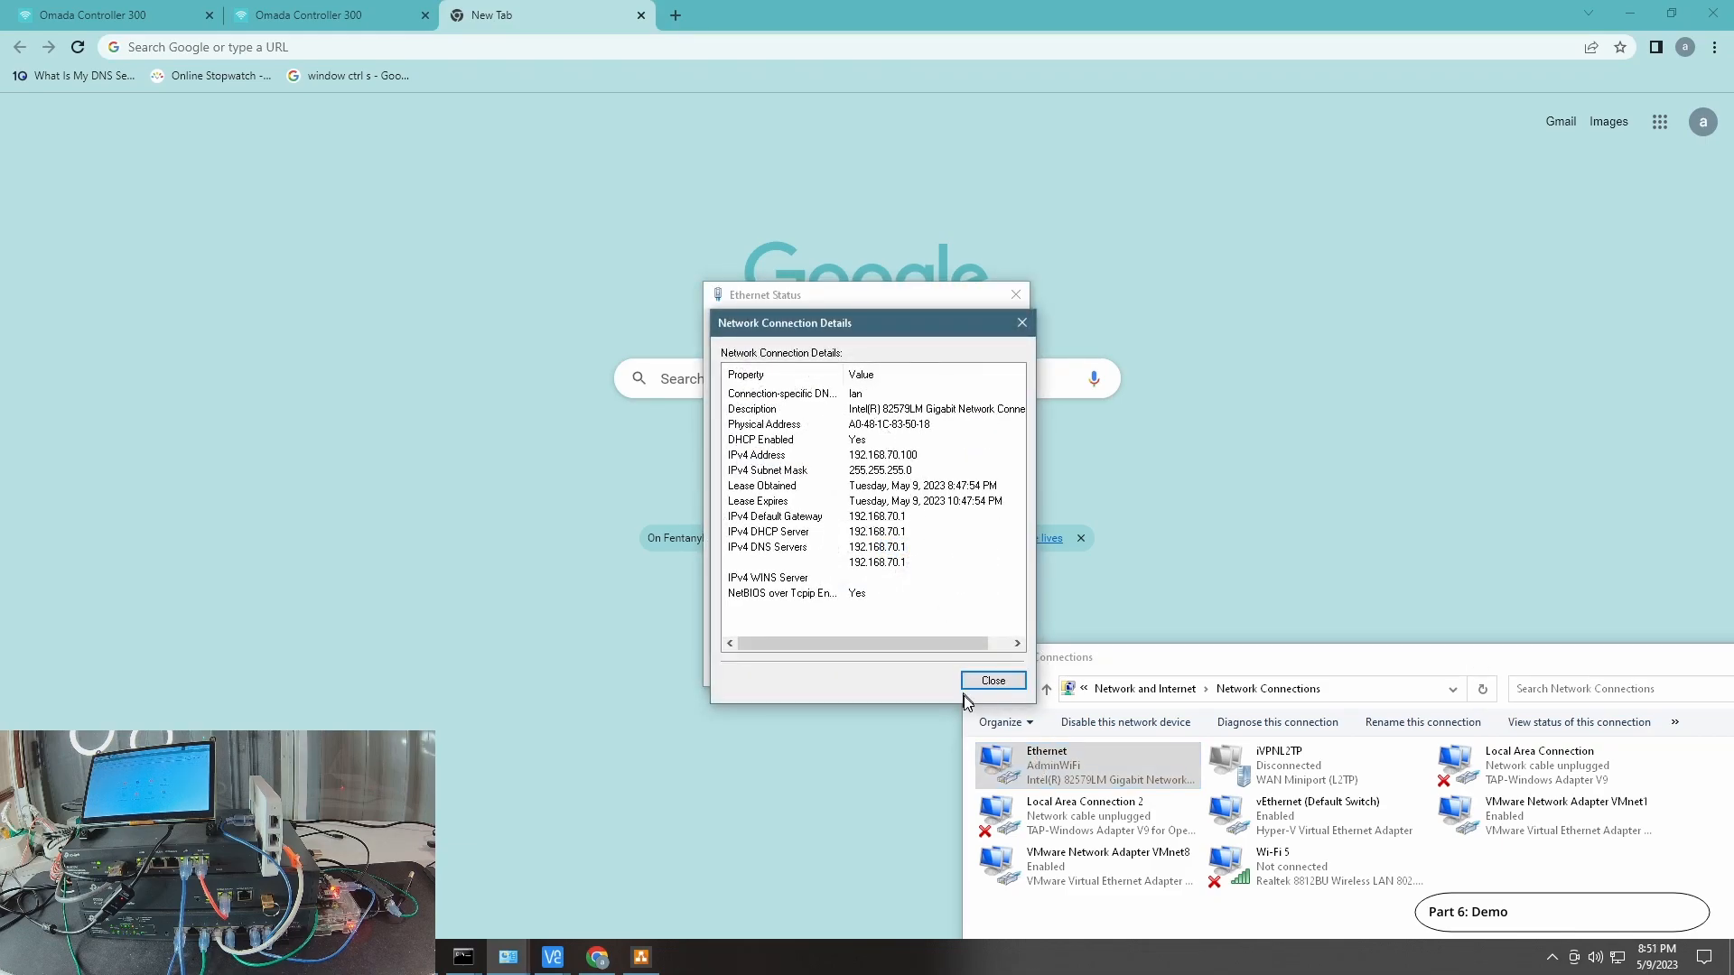
left_click(993, 680)
left_click(993, 668)
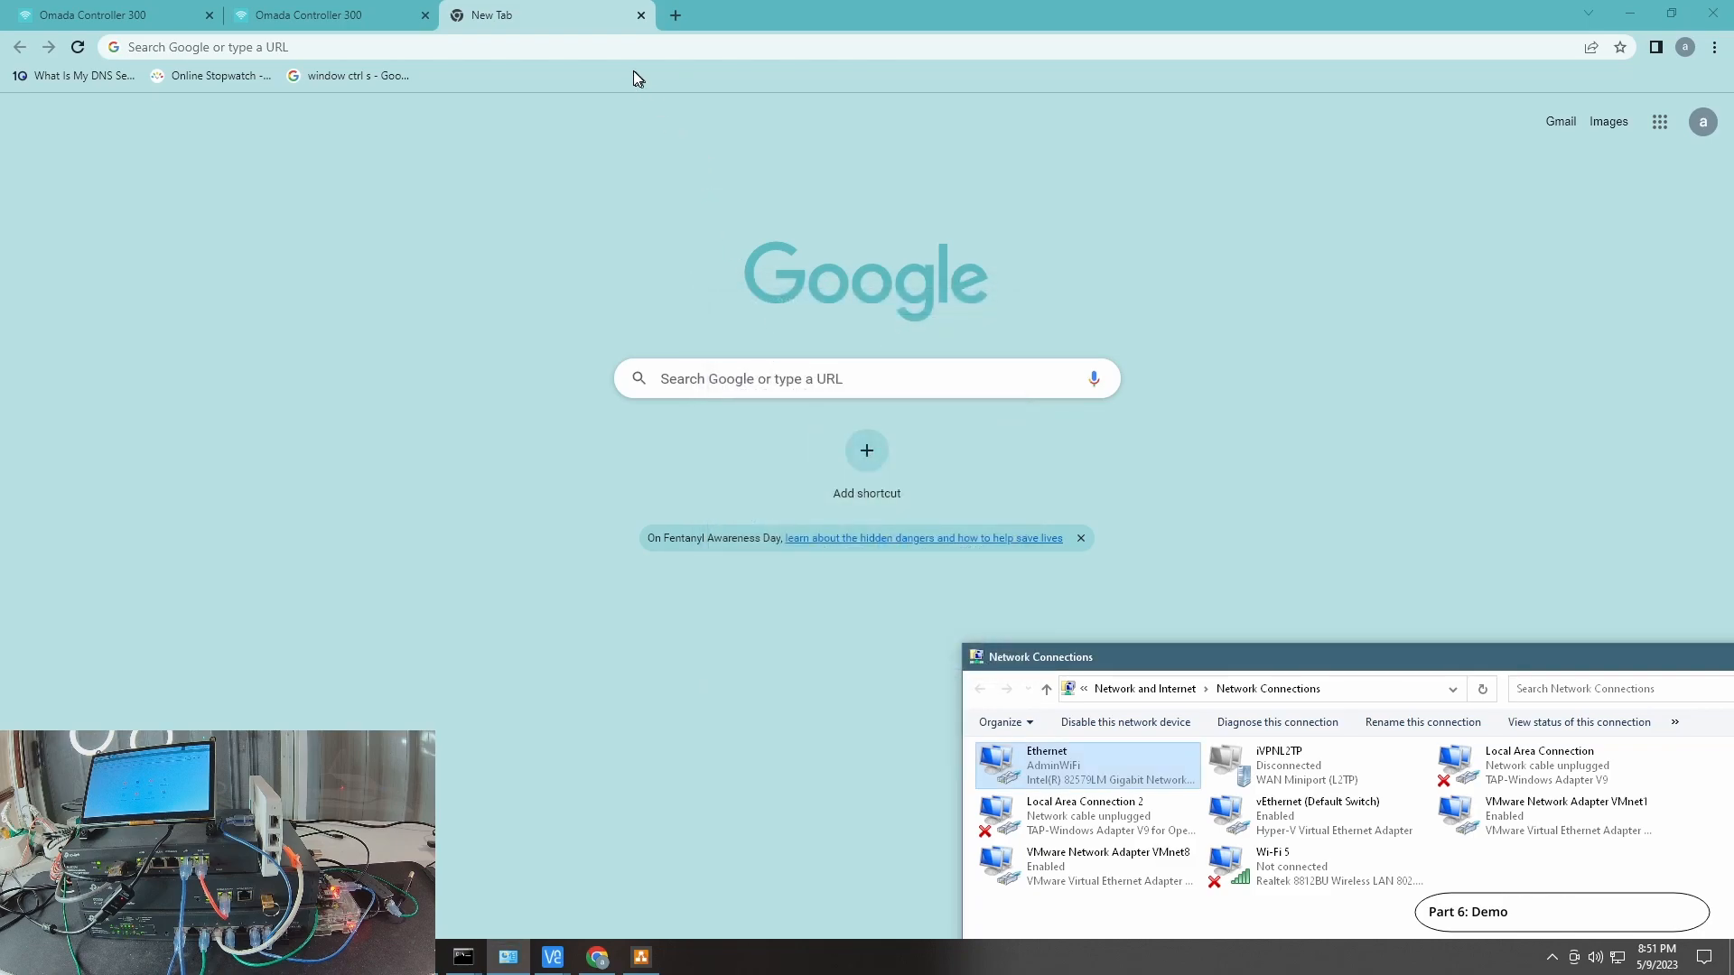
- Load yahoo.com in the new Chrome tab on the PC
left_click(630, 47)
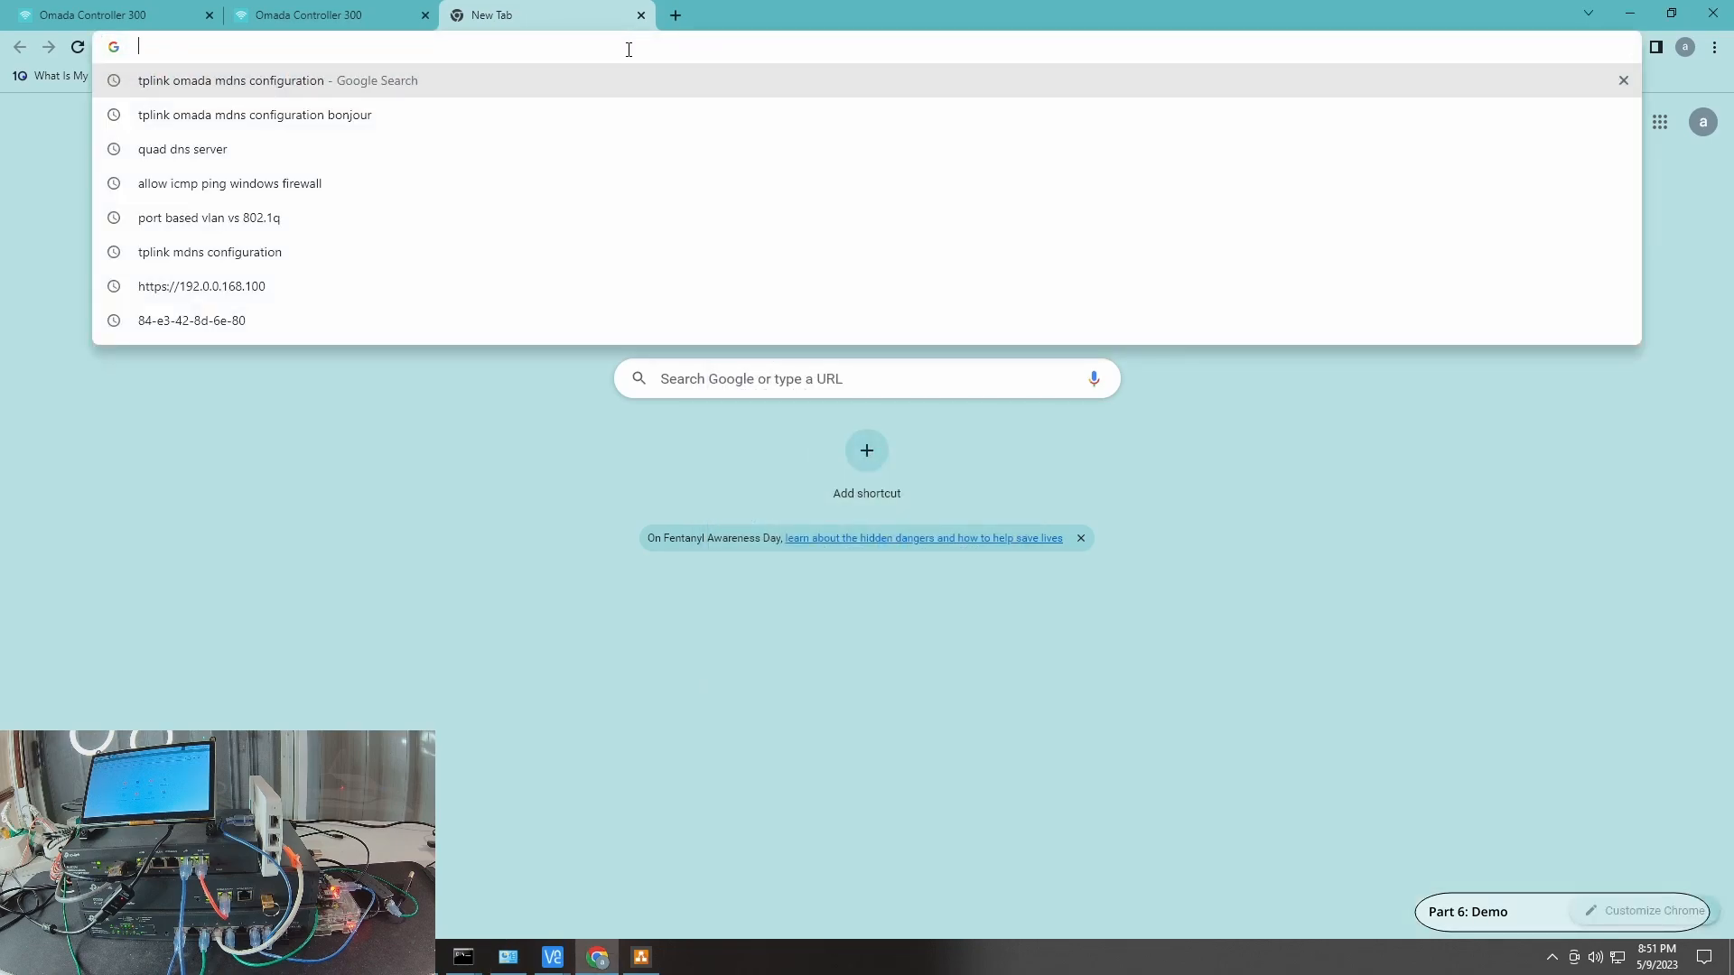
type("yahoo")
key("Return")
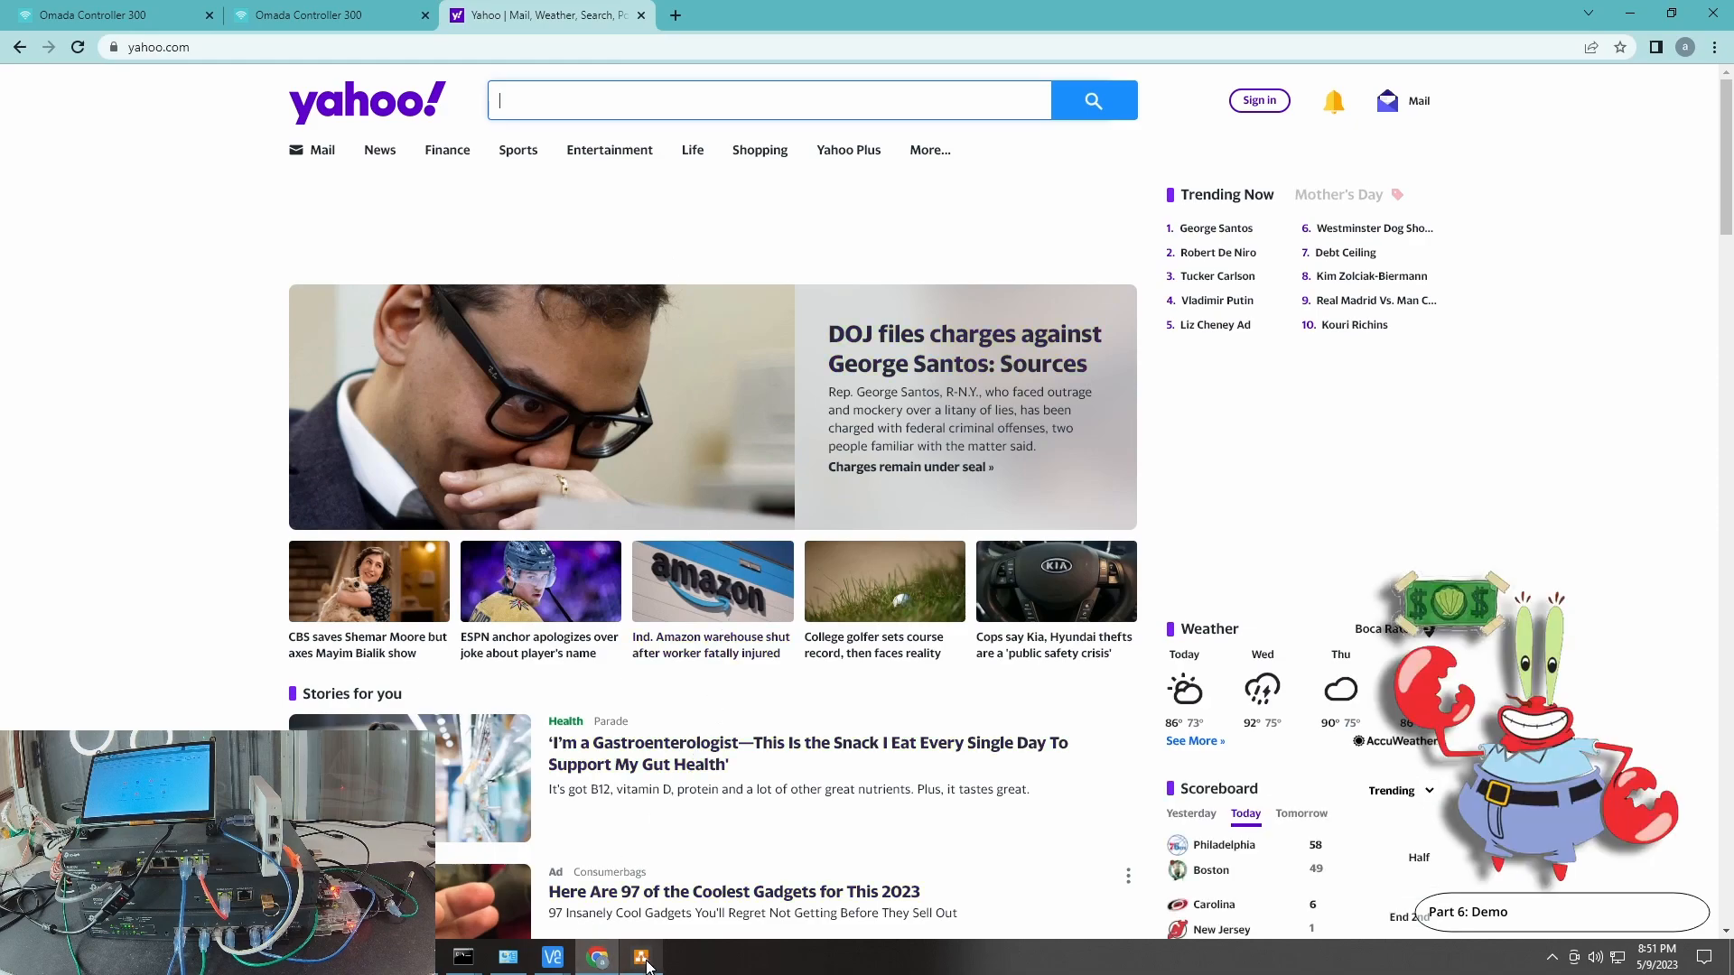
- Load Yahoo in PiMachine's Chromium browser and move that session window up and to the left
mouse_move(553, 957)
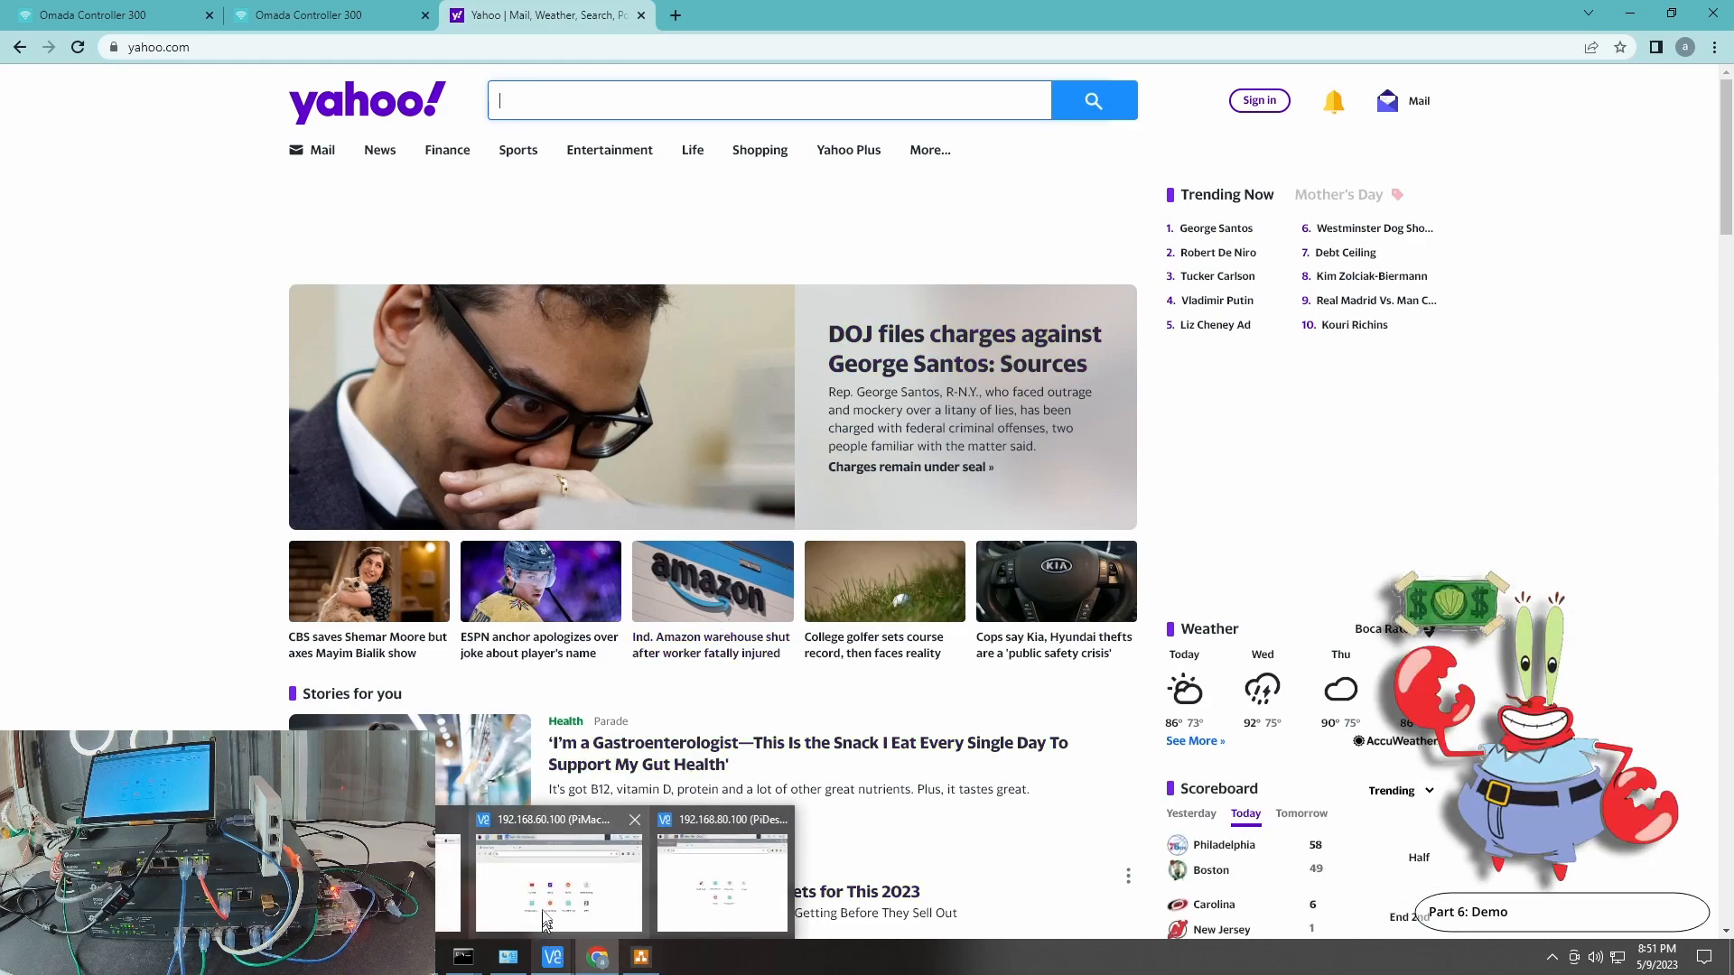
left_click(545, 922)
left_click(654, 443)
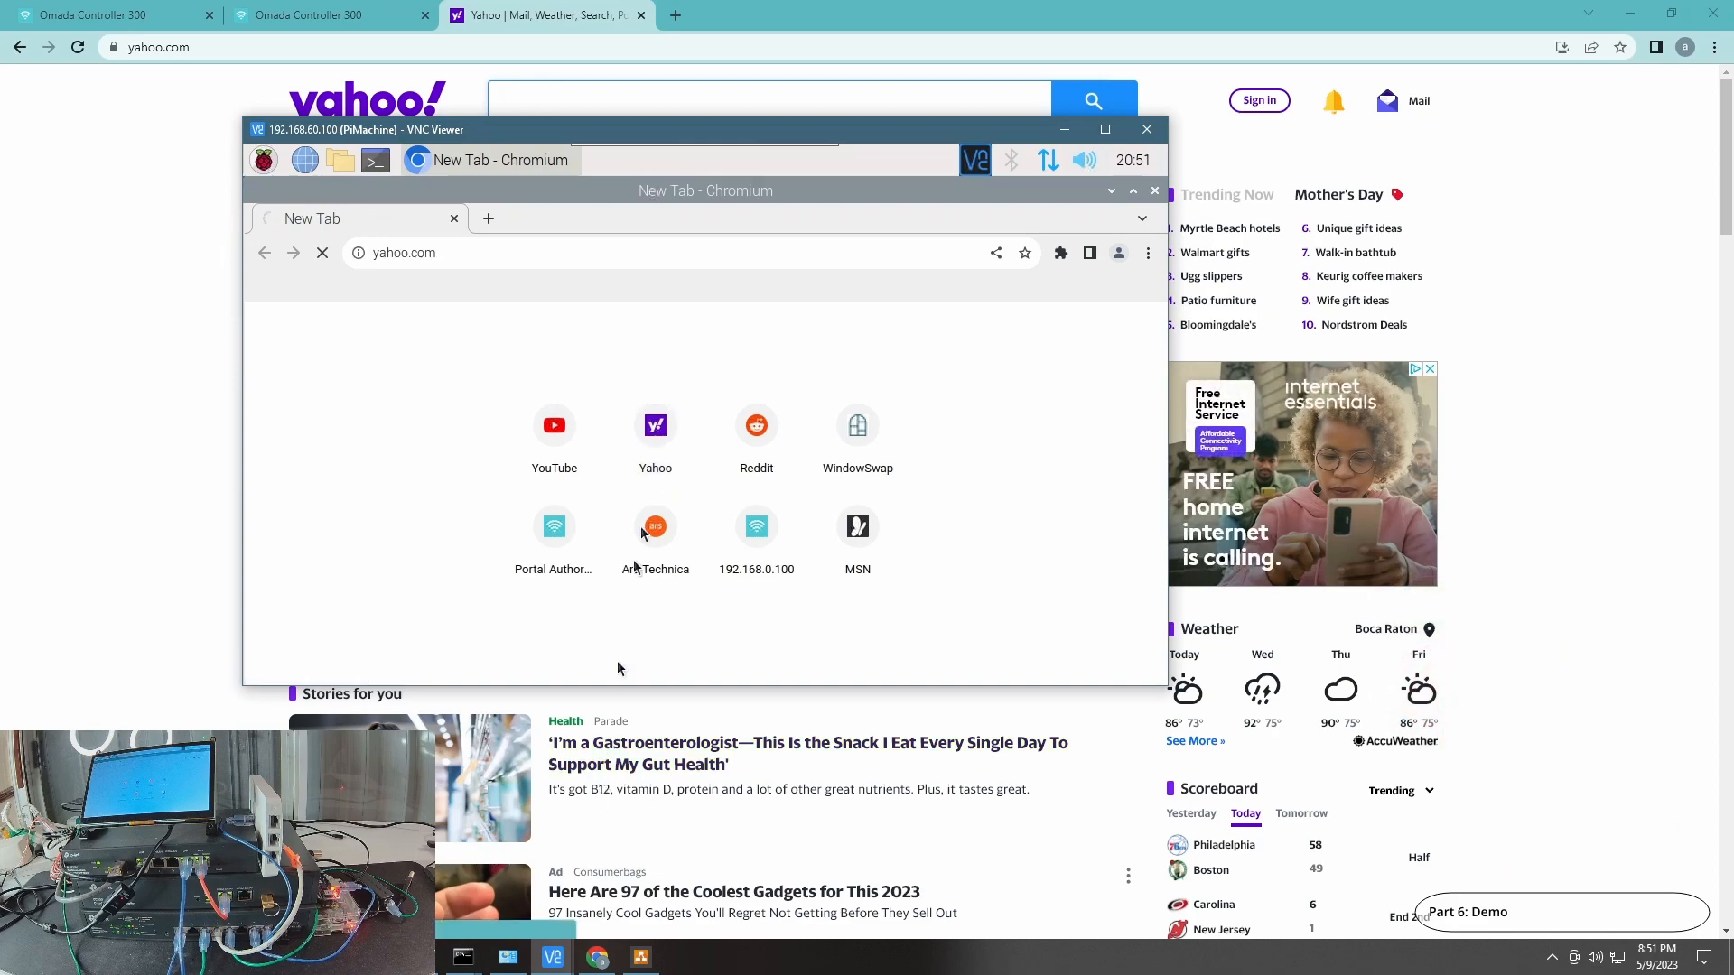
left_click_drag(683, 130, 549, 66)
- Switch to the PiDesk VNC session and load yahoo.com in its Chromium browser
mouse_move(560, 957)
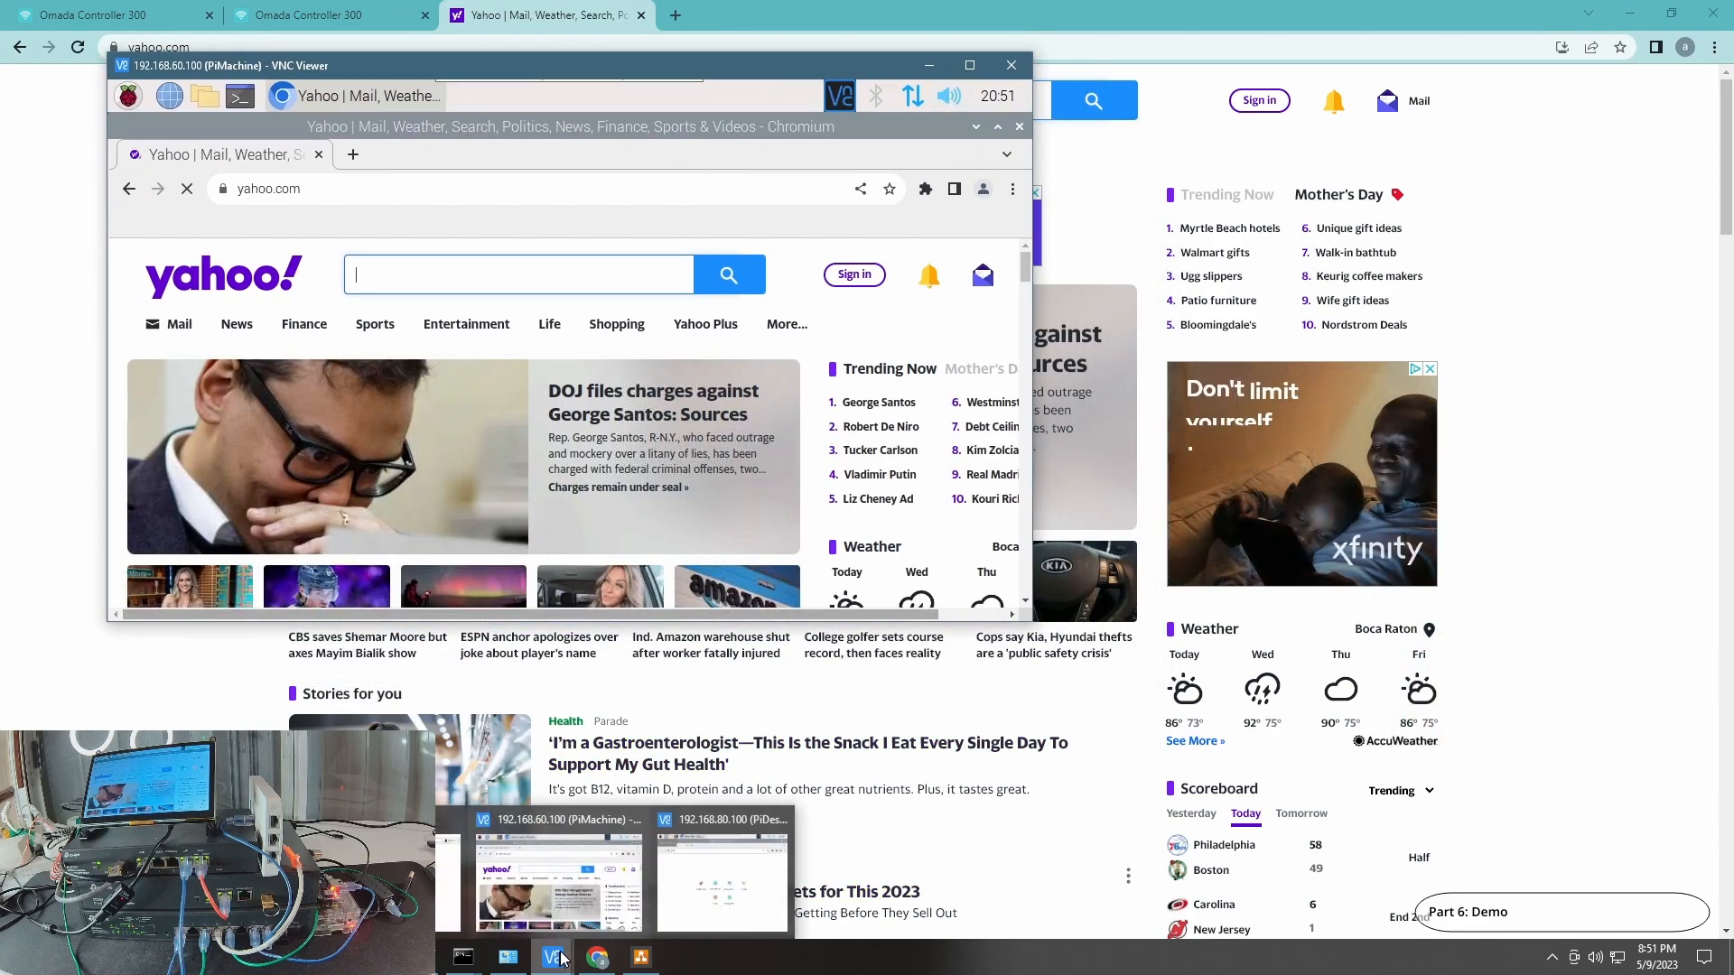
left_click(723, 872)
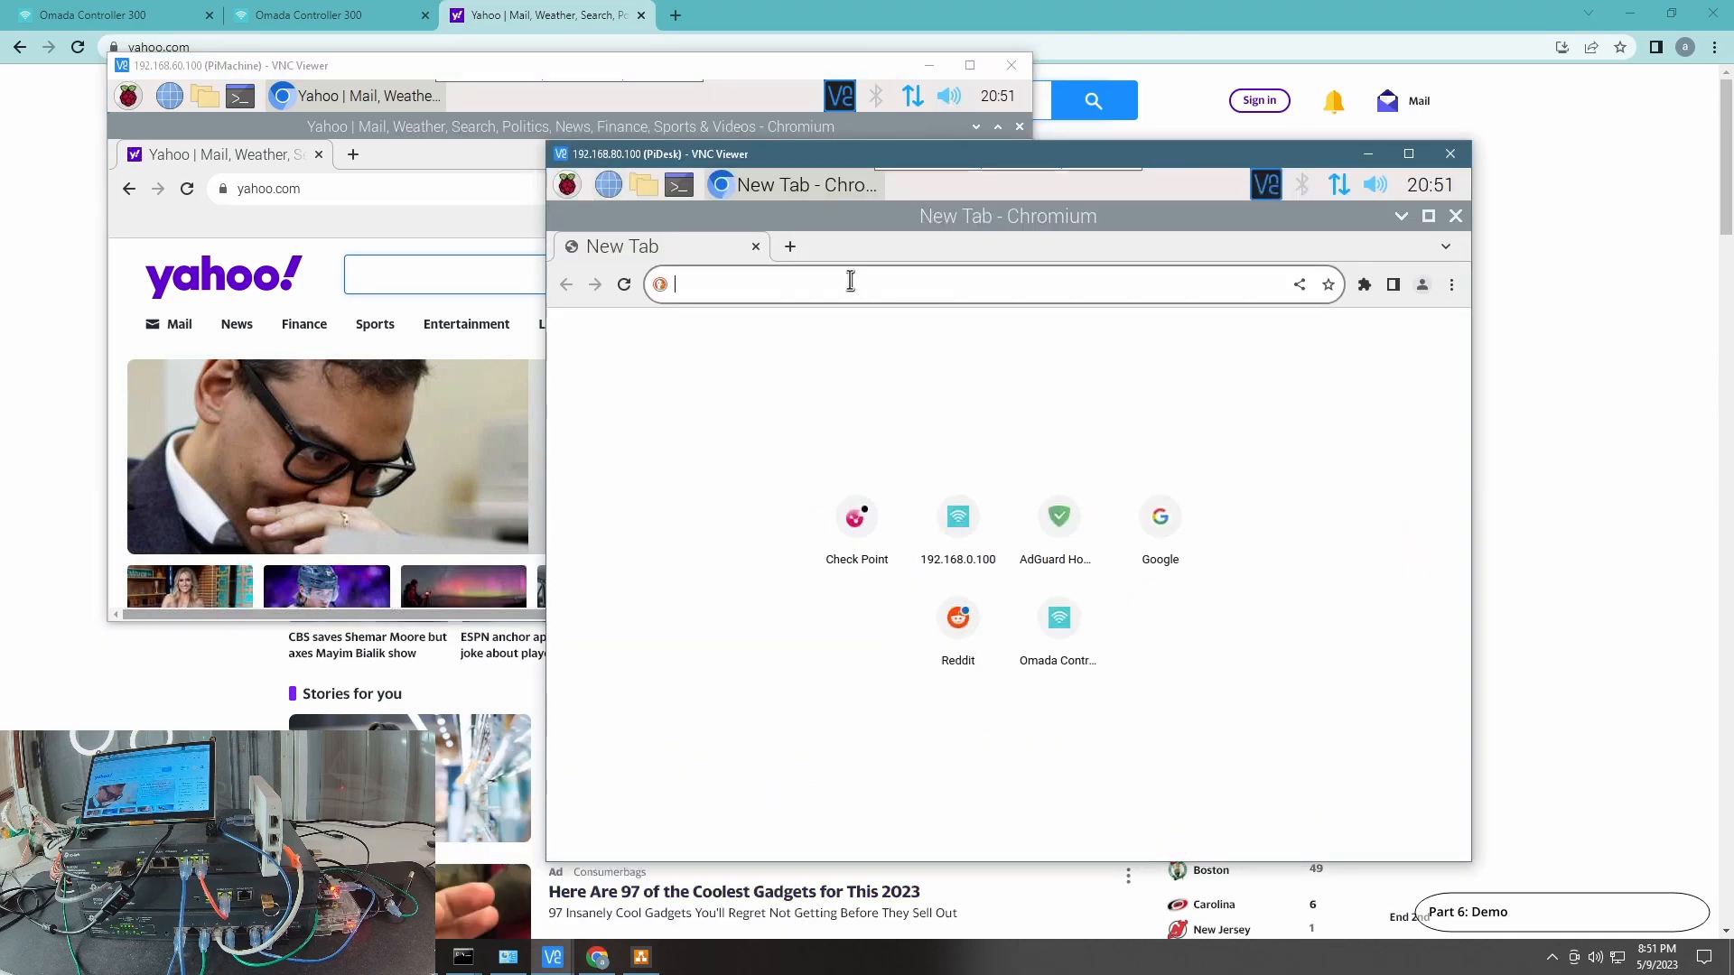
type("yahoo")
key("Return")
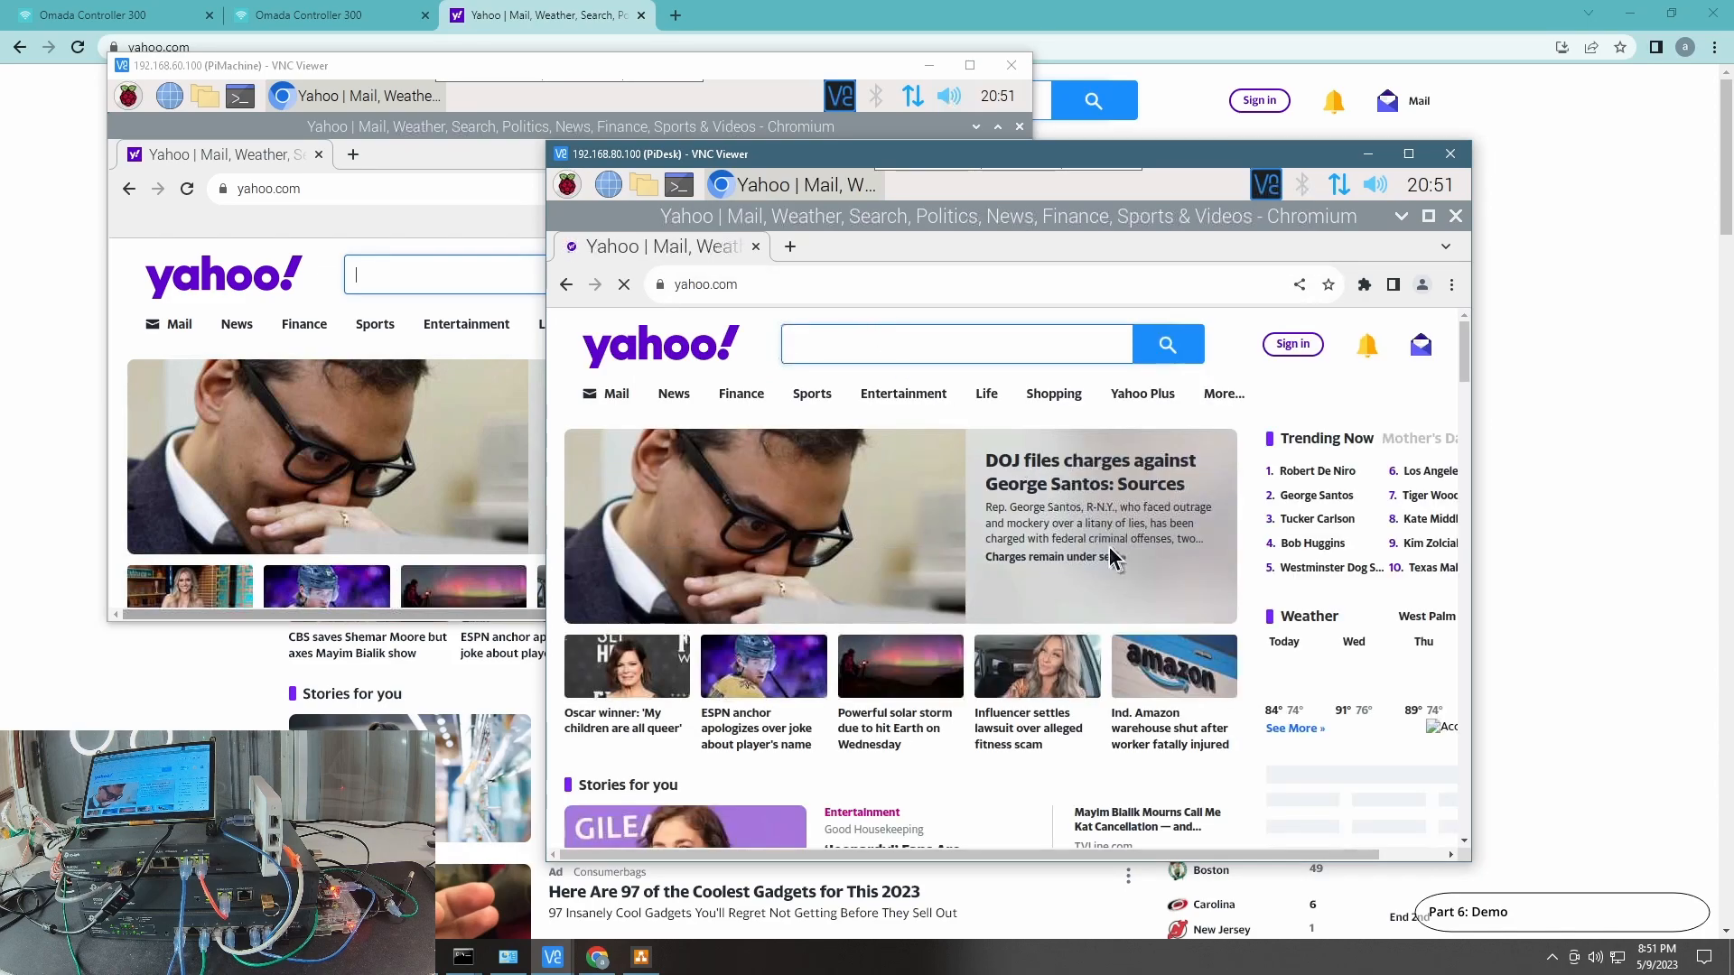
- Return to the local Omada controller at 192.168.0.100 and open its URL Filtering and Map pages
left_click(90, 13)
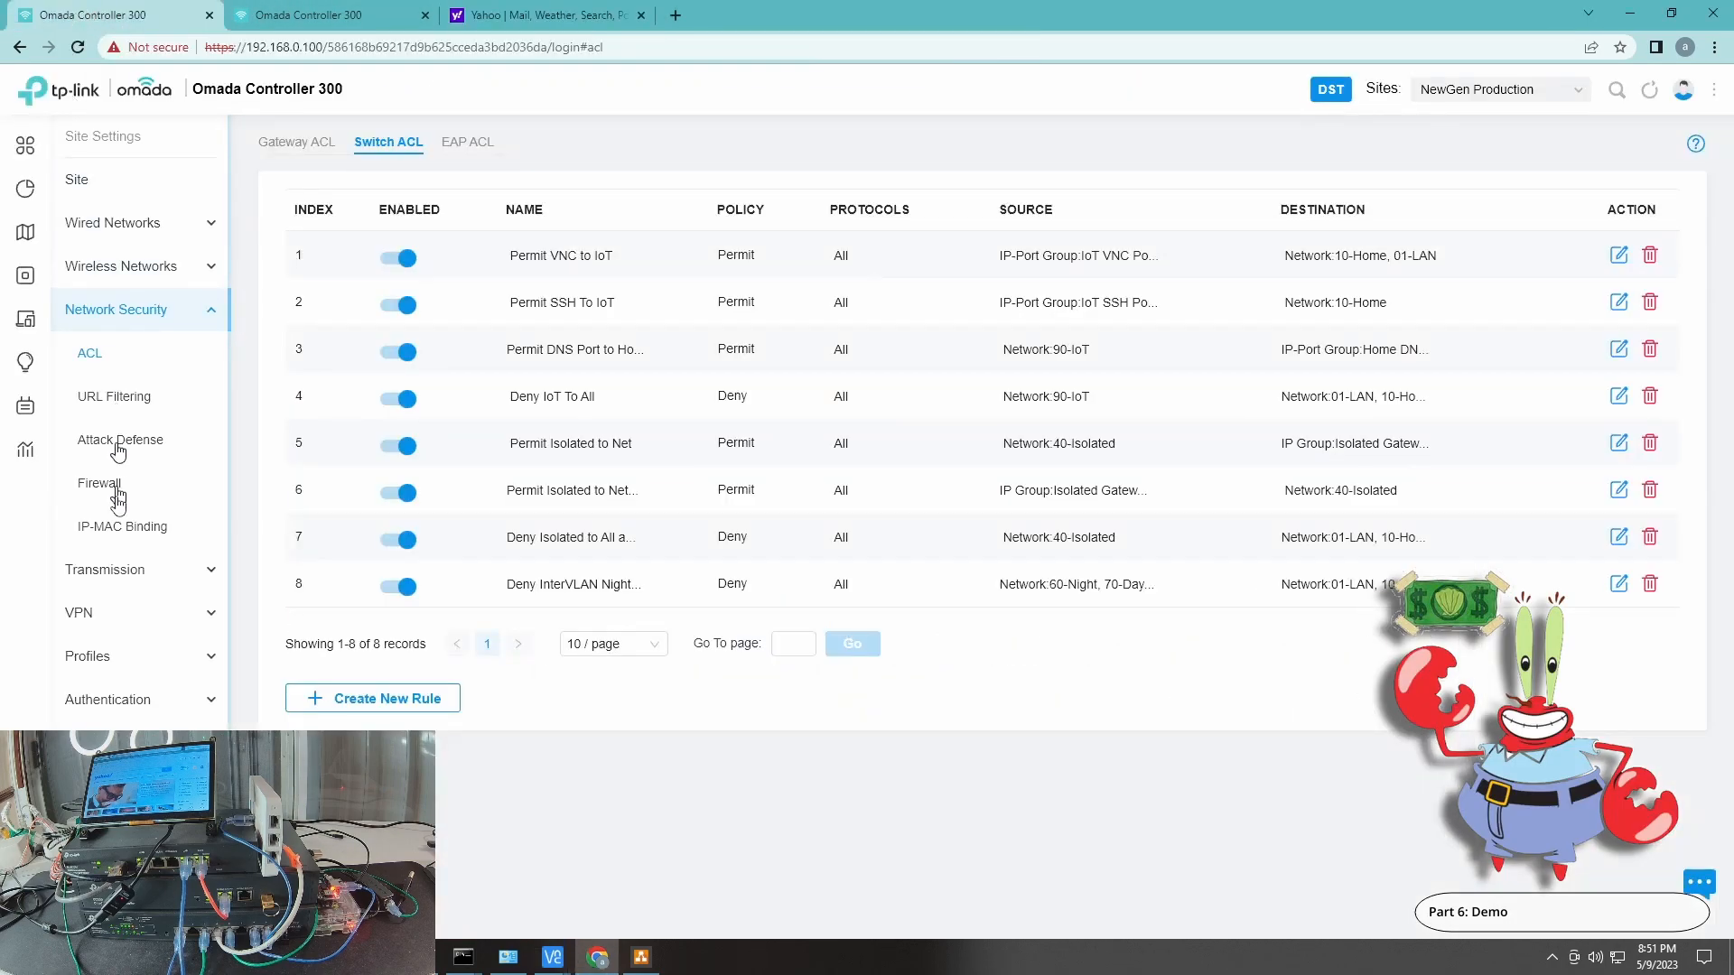
left_click(122, 400)
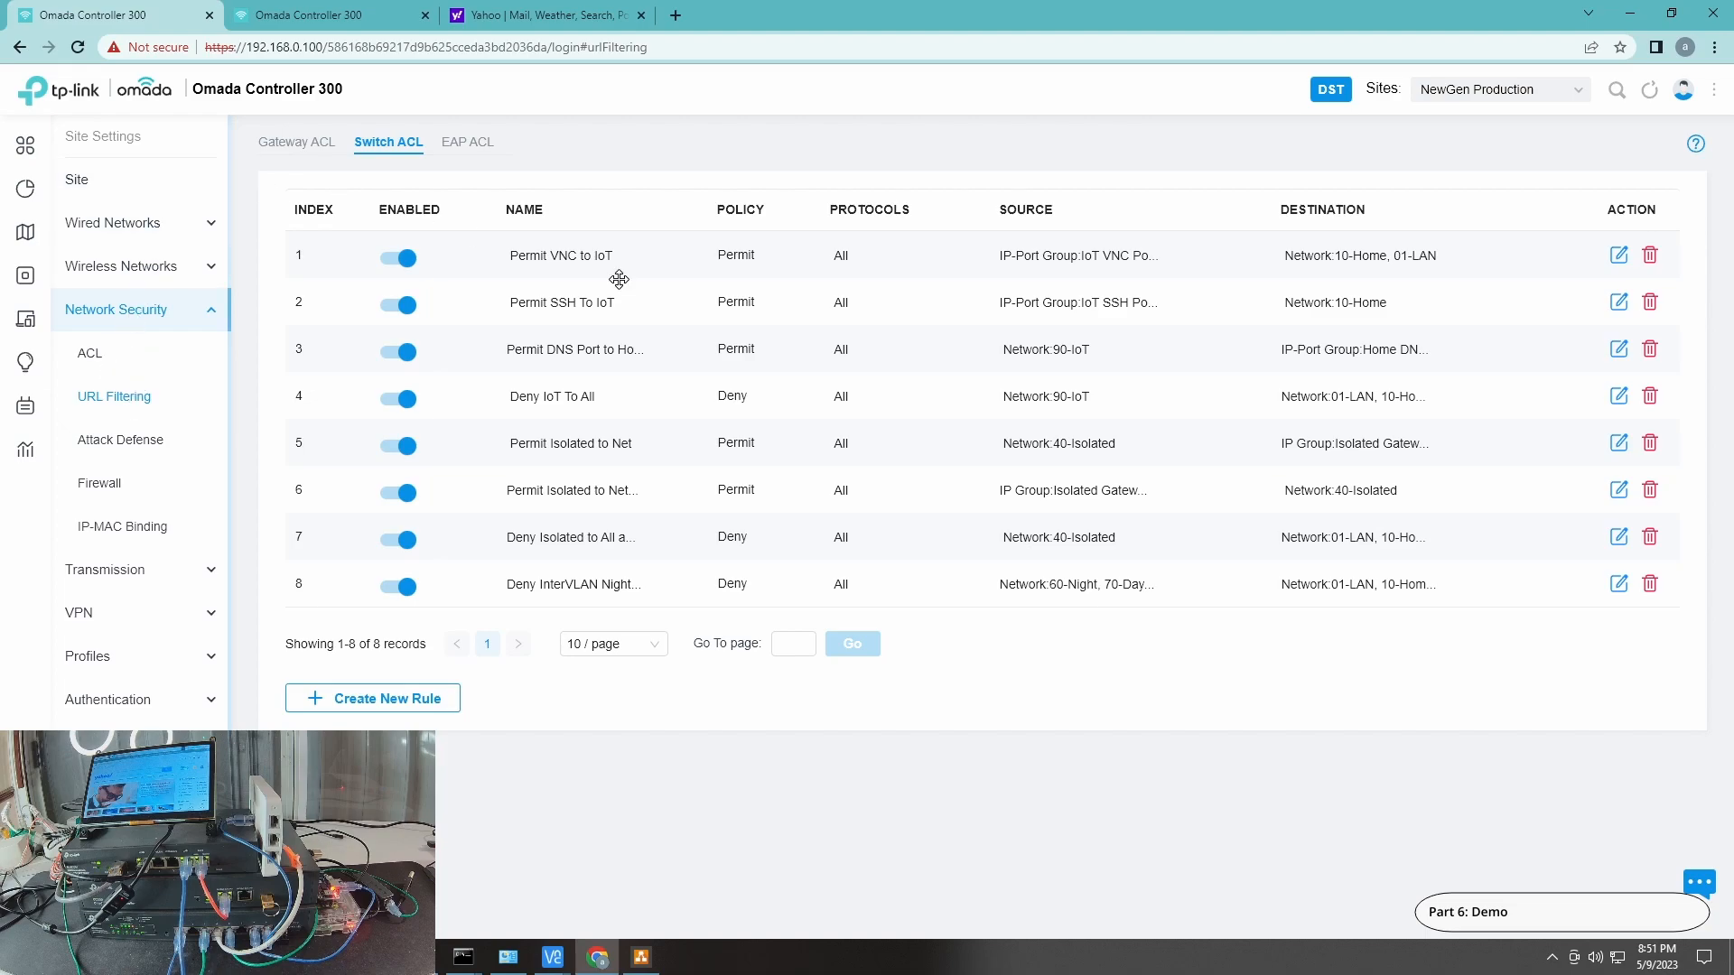
left_click(36, 233)
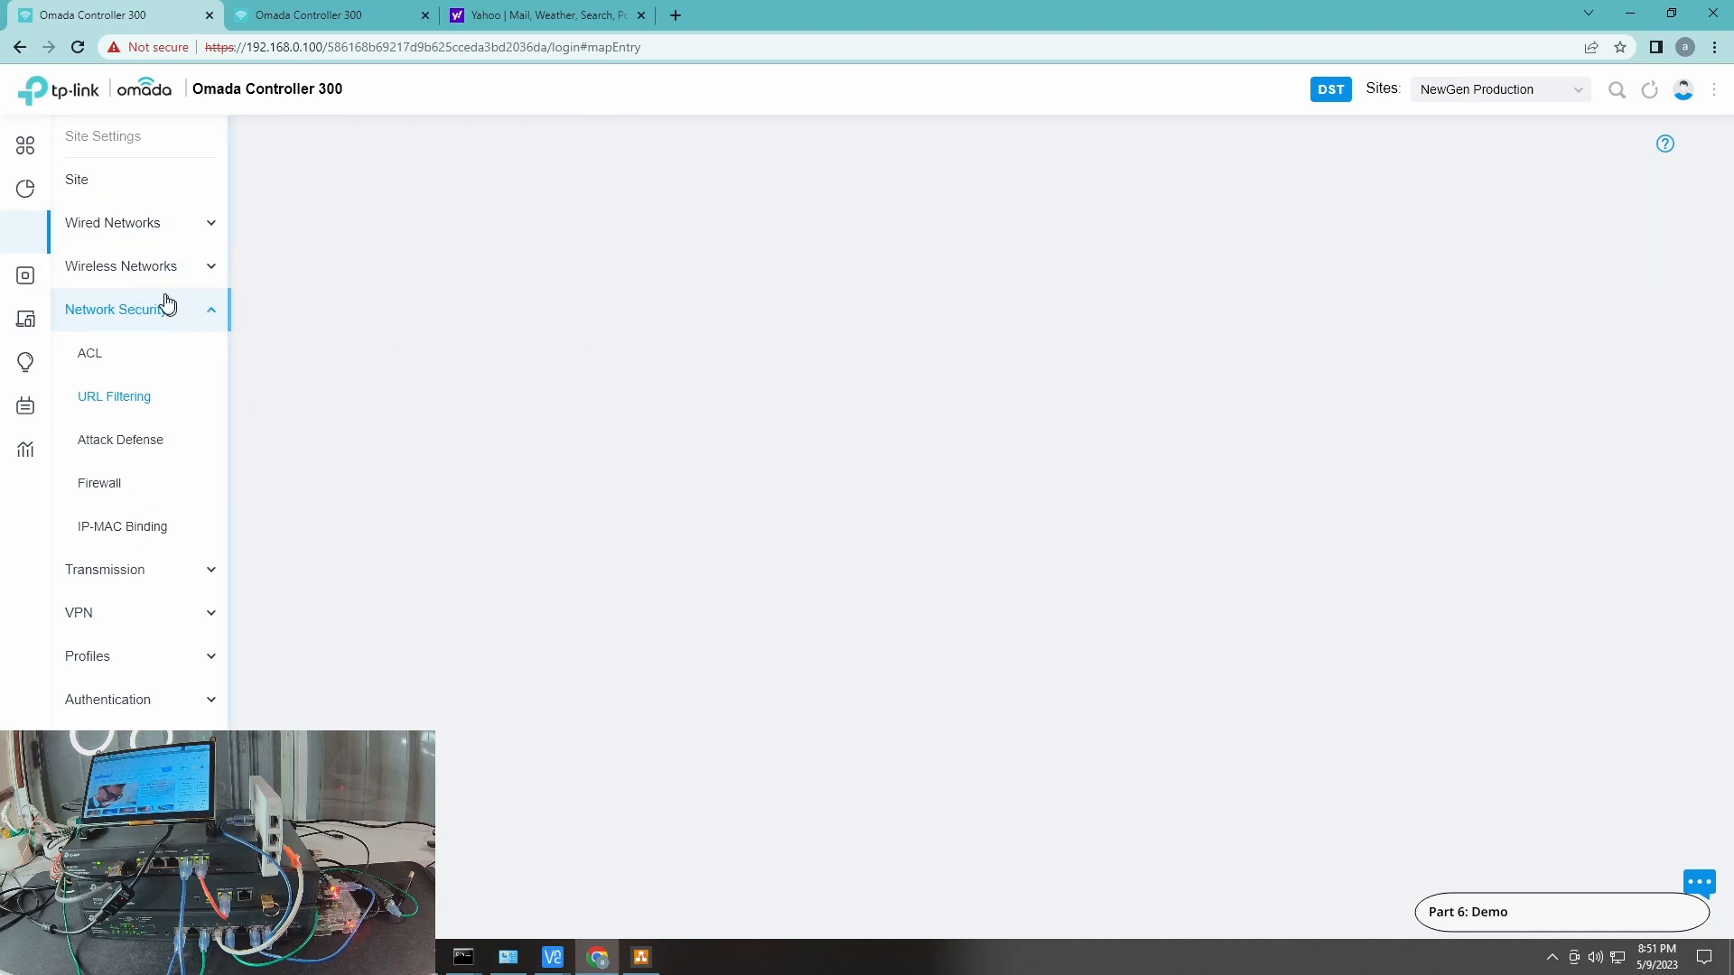
- Switch to the cloud-hosted Omada controller session and view its Dashboard, Devices list and Clients list
left_click(301, 21)
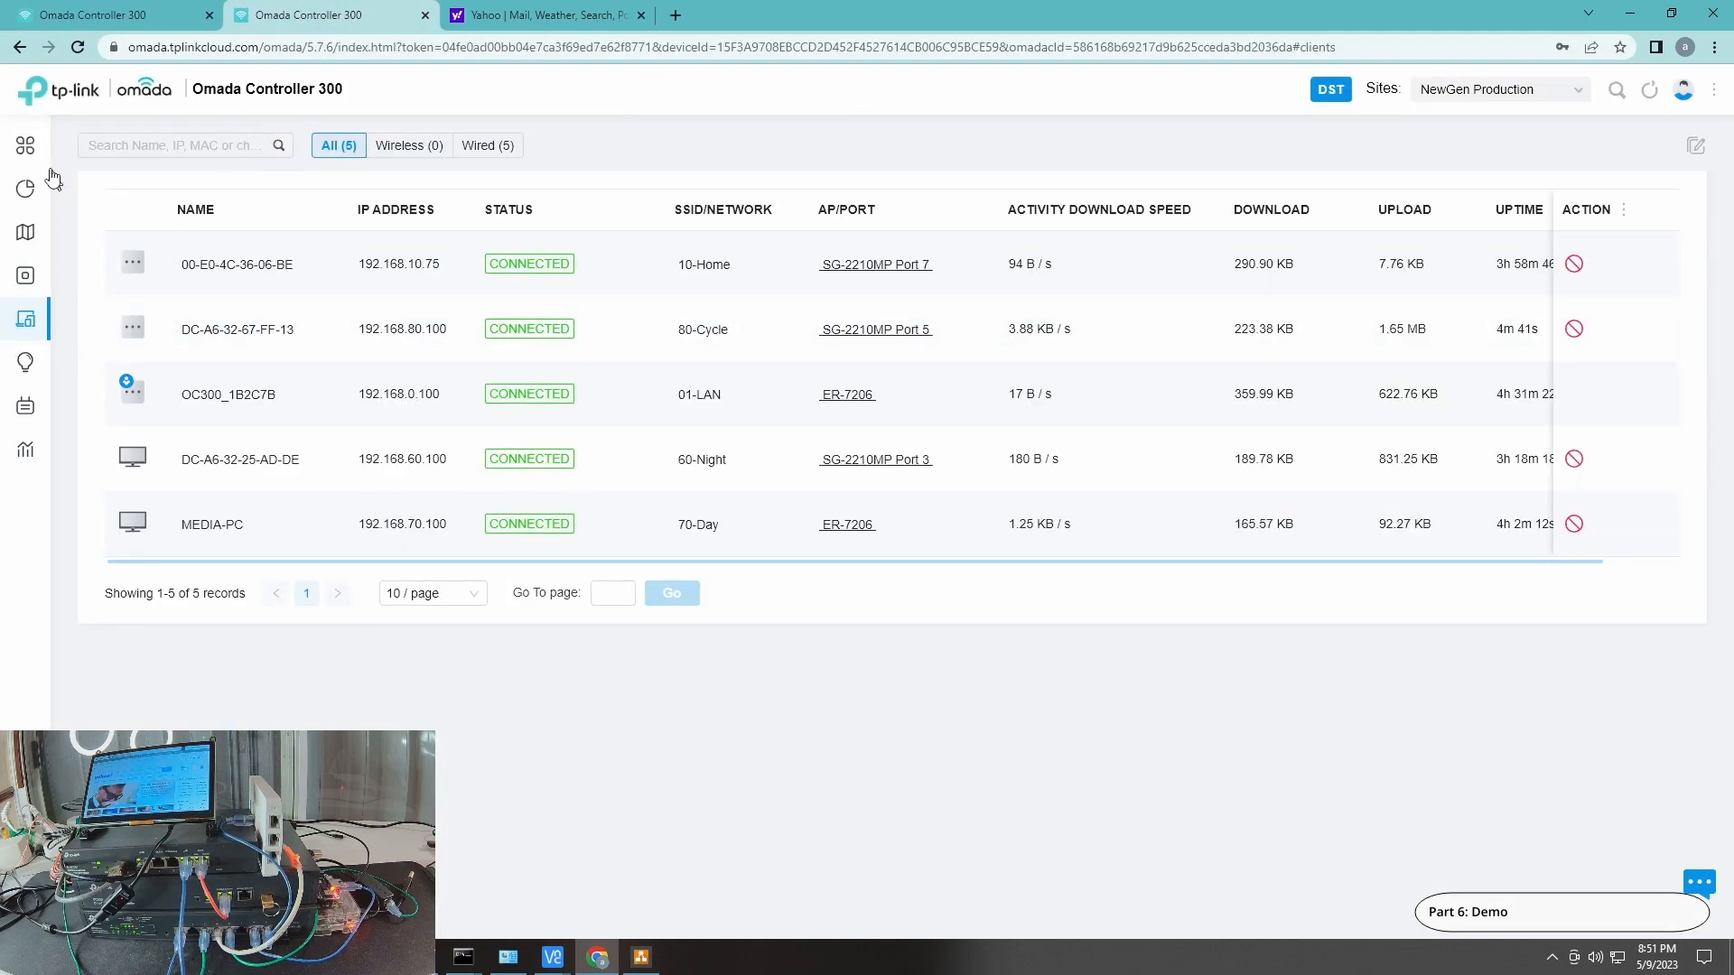
left_click(54, 146)
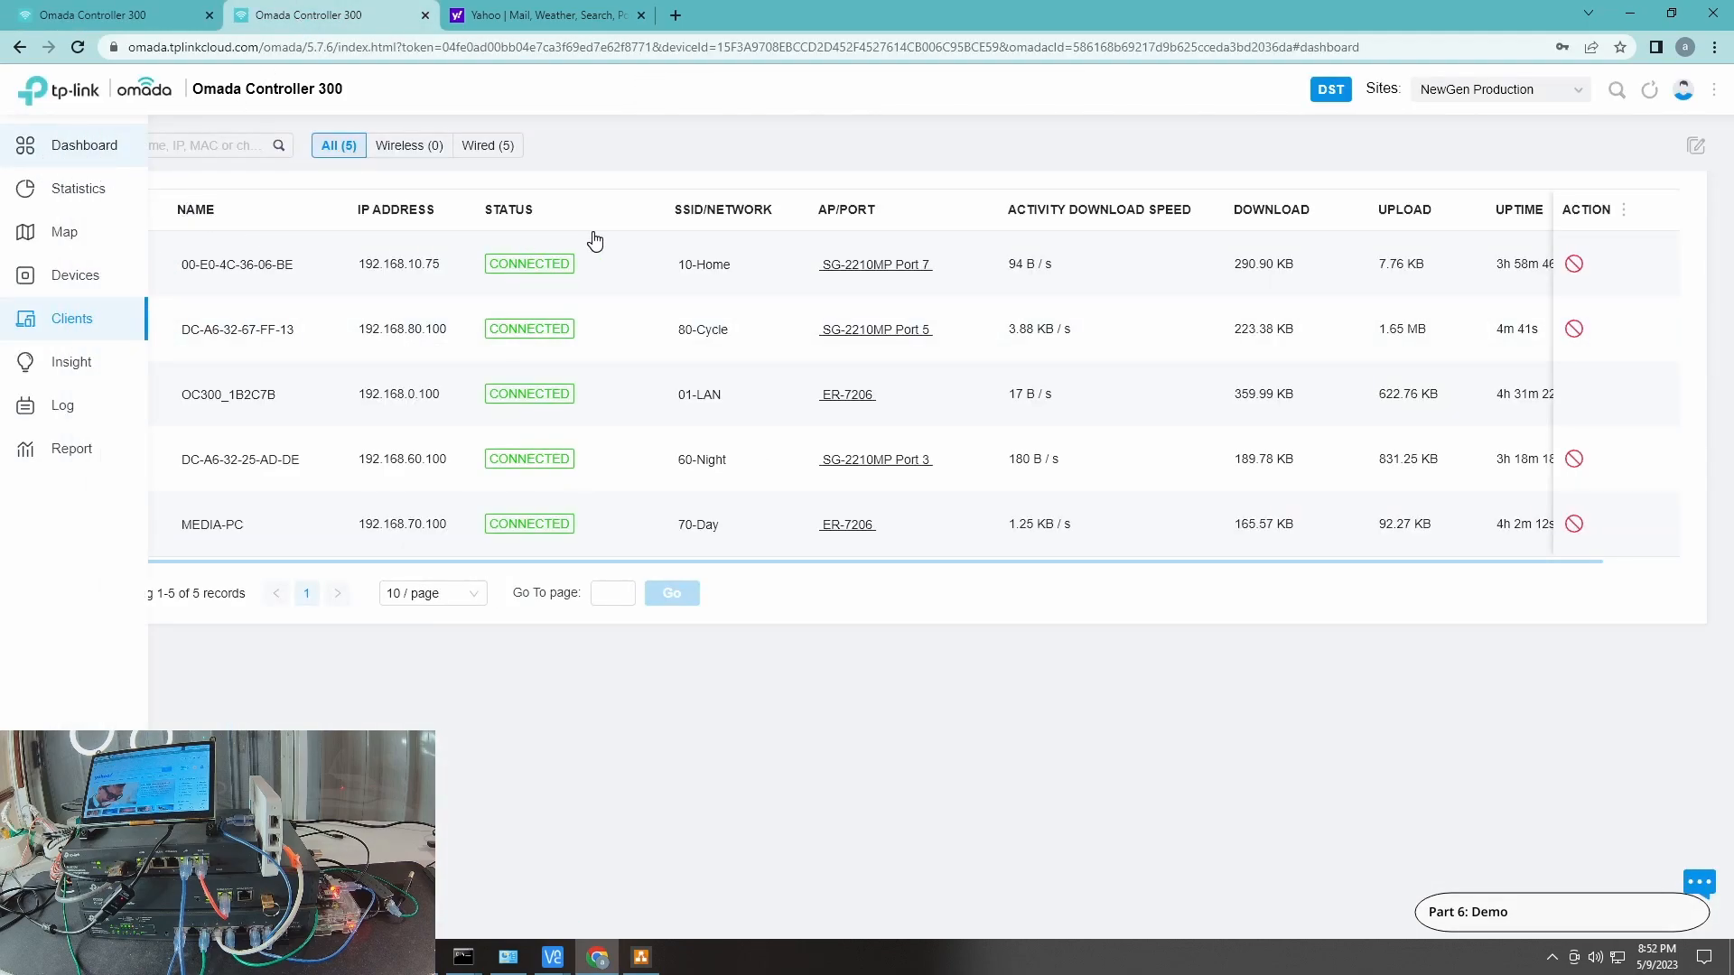
left_click(54, 278)
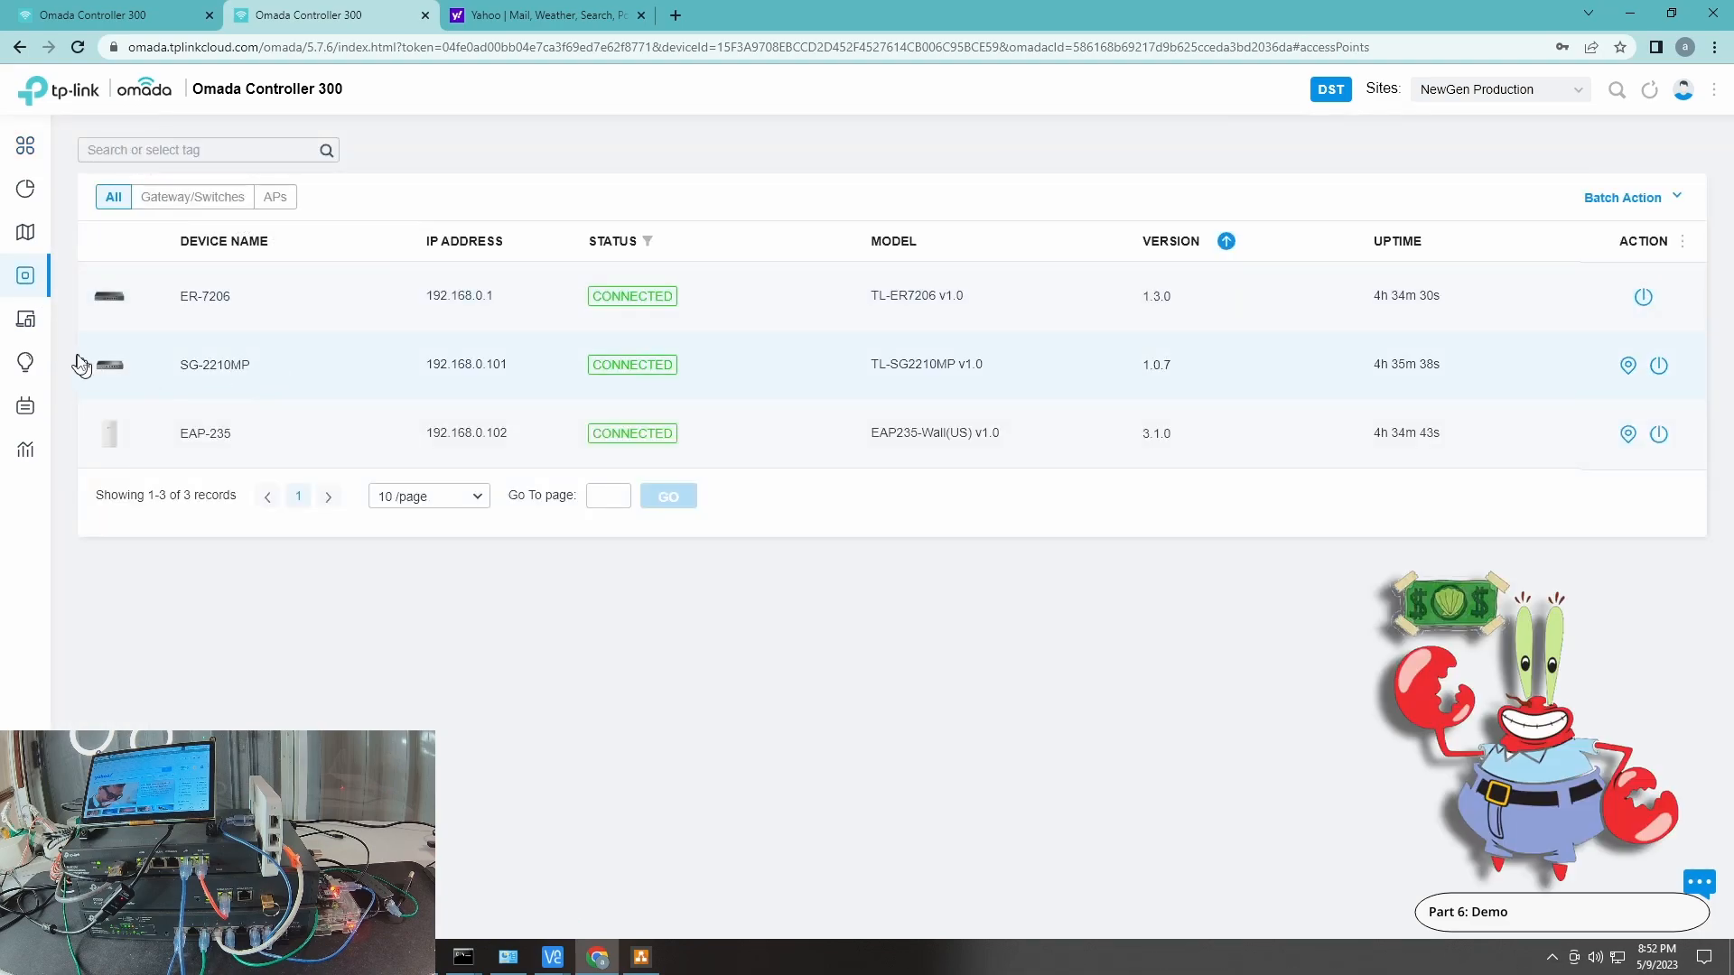
left_click(73, 319)
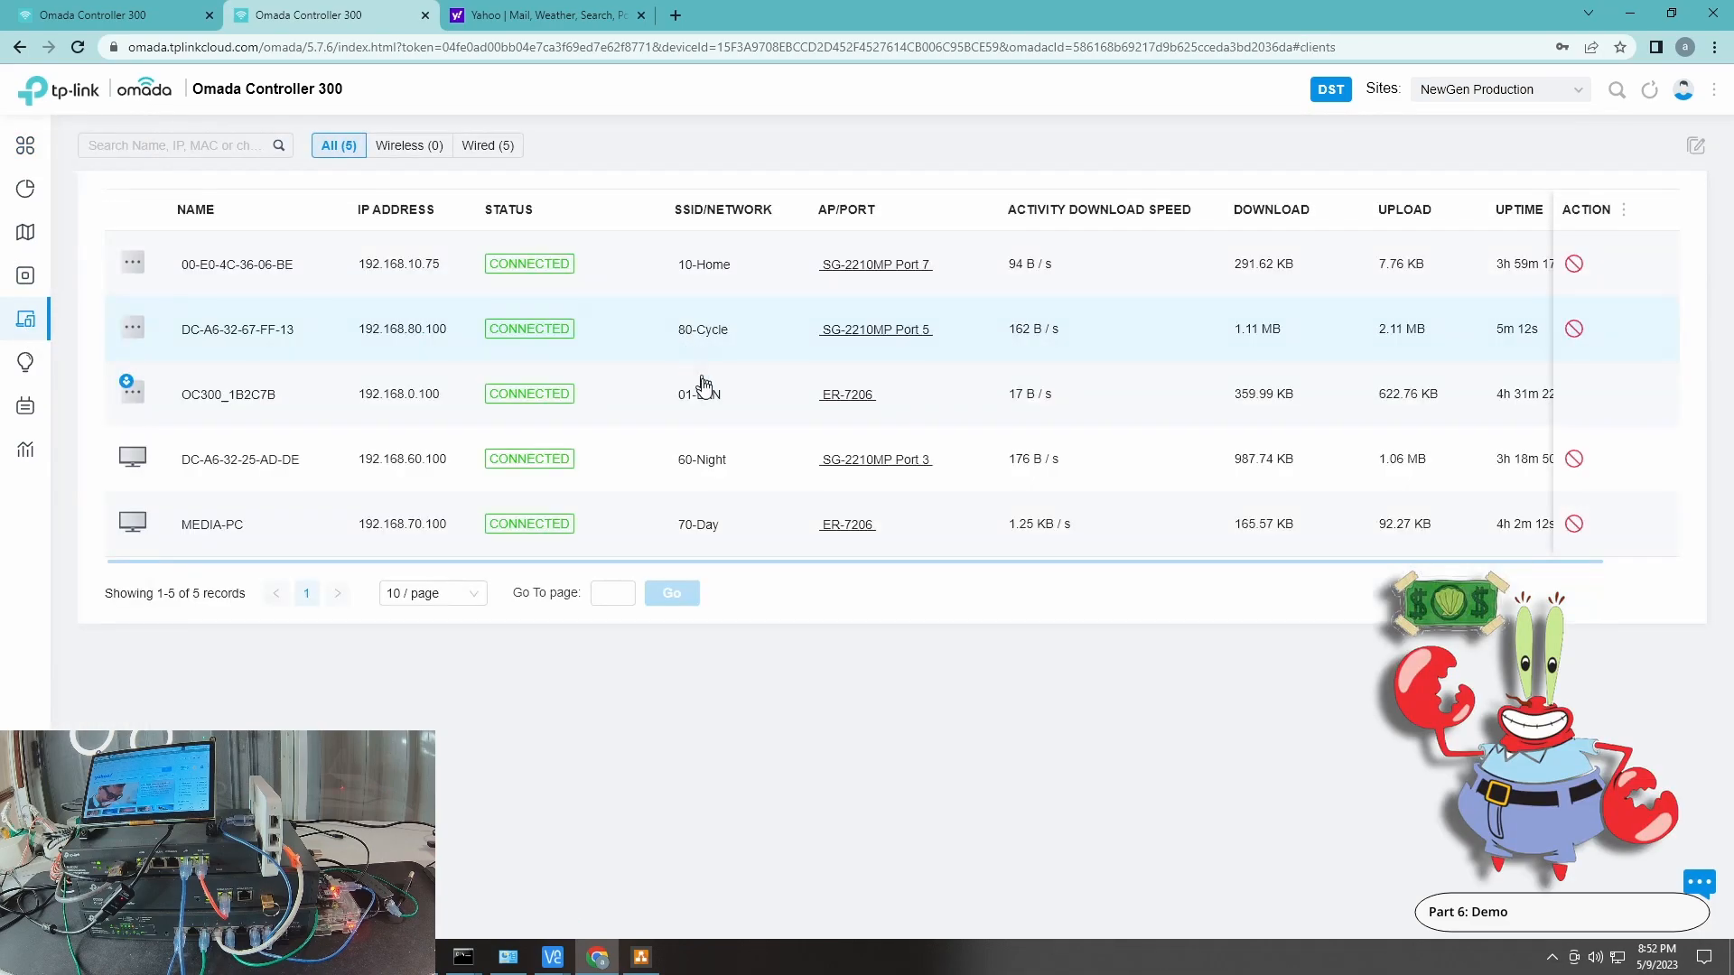